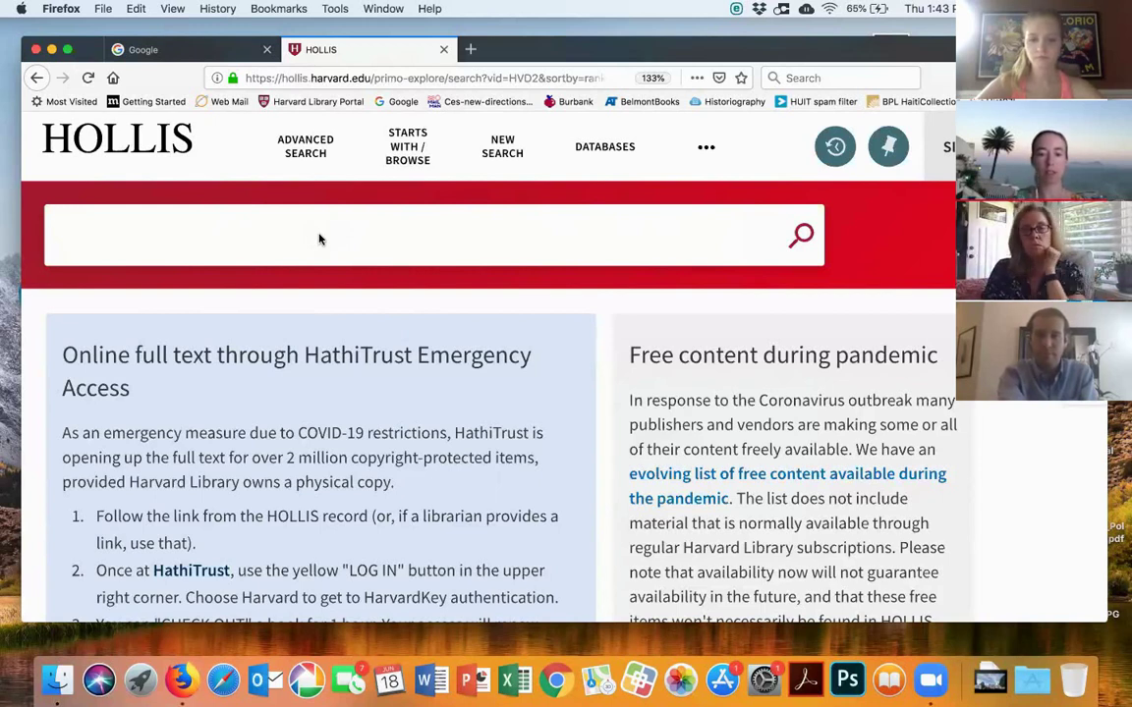
# Sign in to the HOLLIS library catalog through HarvardKey using the saved login name and password
pyautogui.click(269, 243)
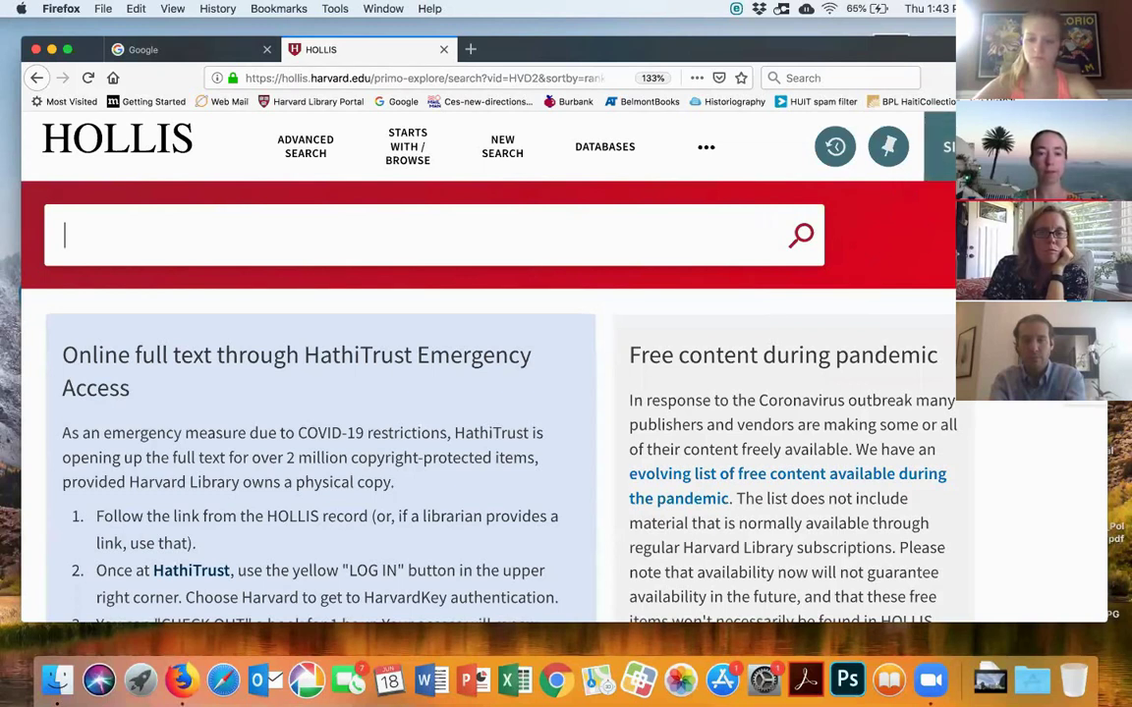
pyautogui.click(940, 162)
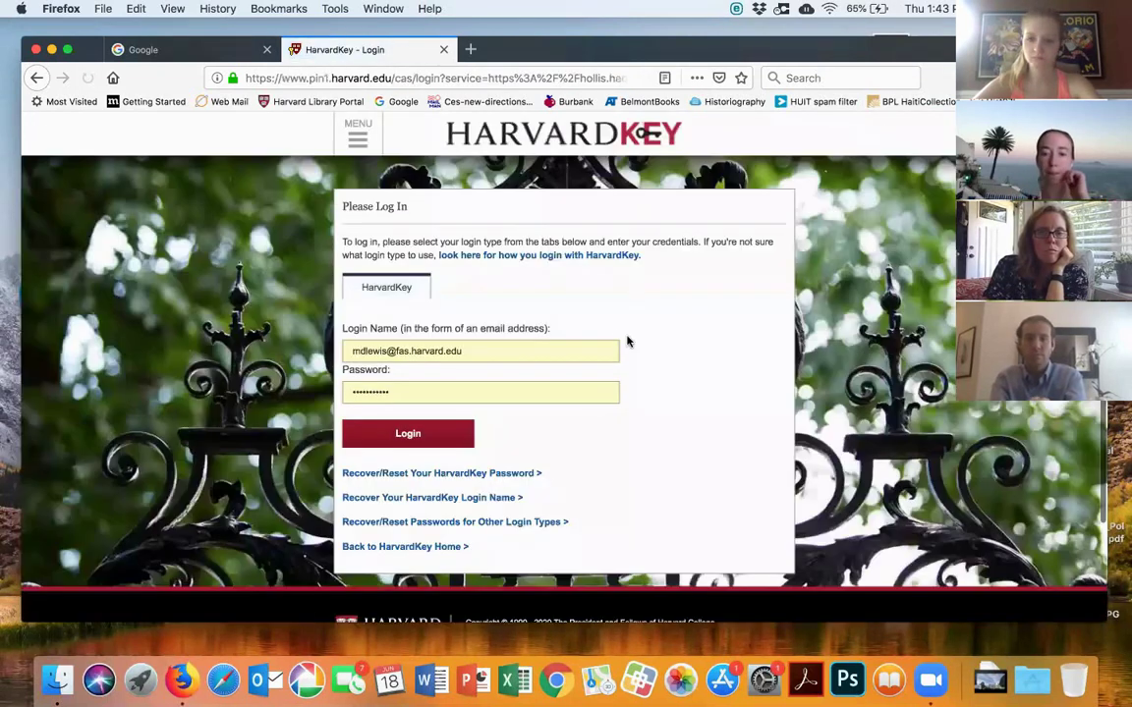
pyautogui.click(408, 433)
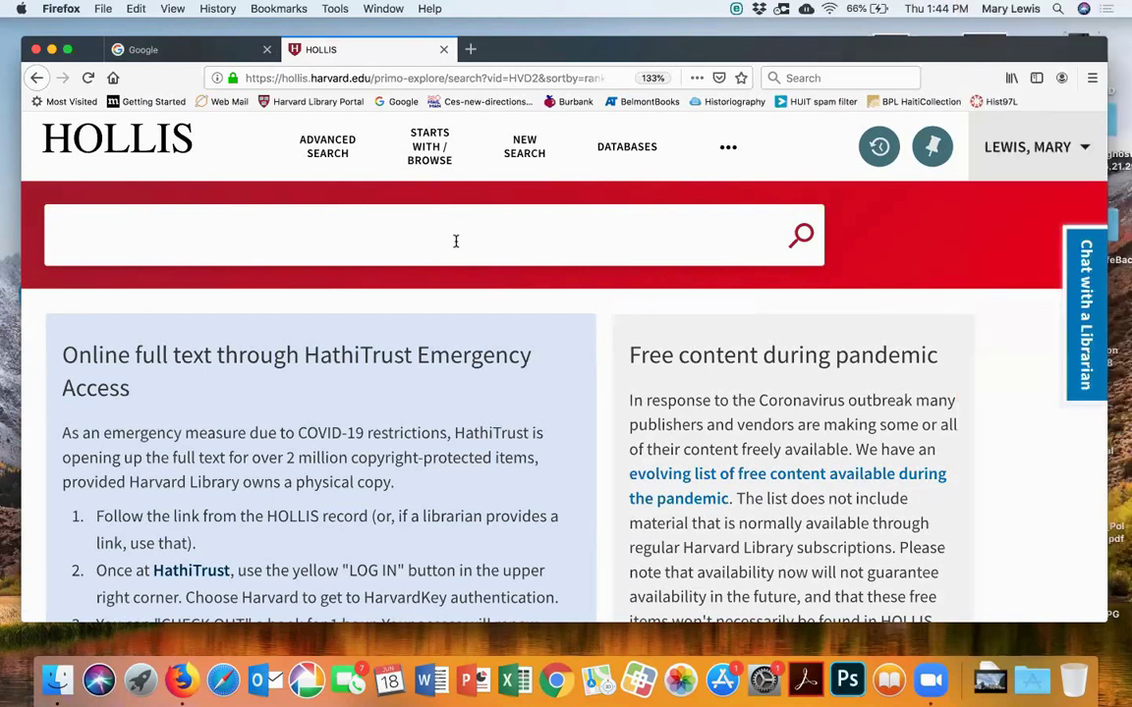
# Search the catalog for "Northern Ireland popular culture"
pyautogui.write('NOrth')
pyautogui.press('BackSpace')
pyautogui.press('BackSpace')
pyautogui.press('BackSpace')
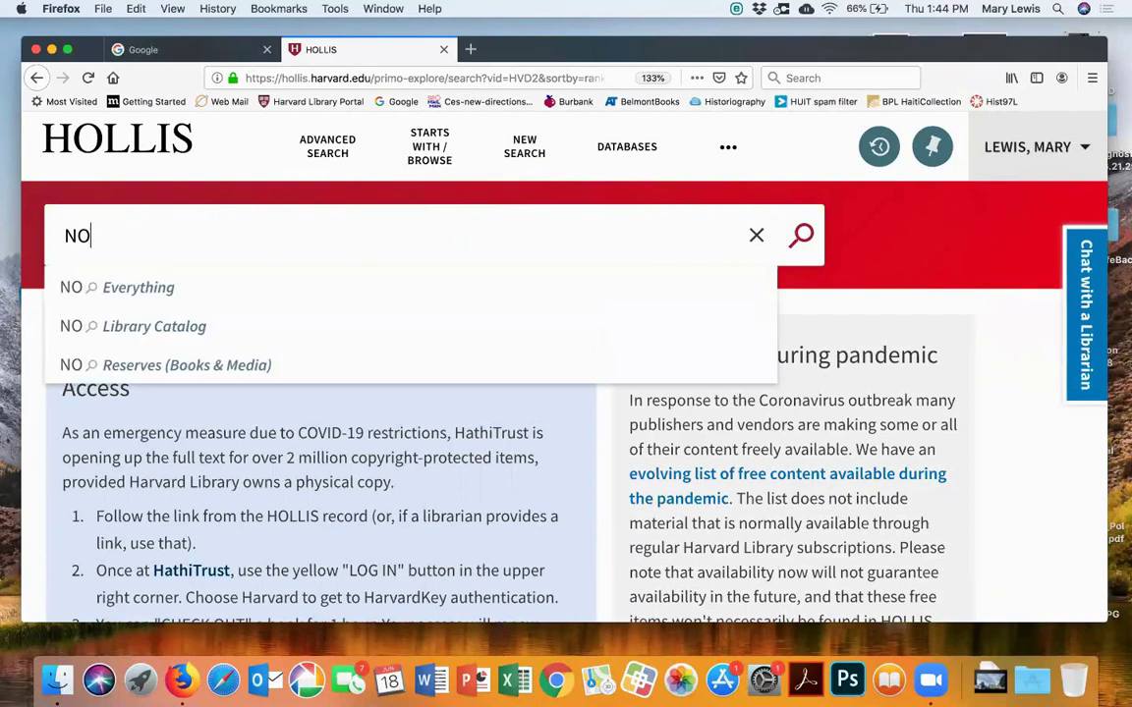
pyautogui.press('BackSpace')
pyautogui.write('orthen')
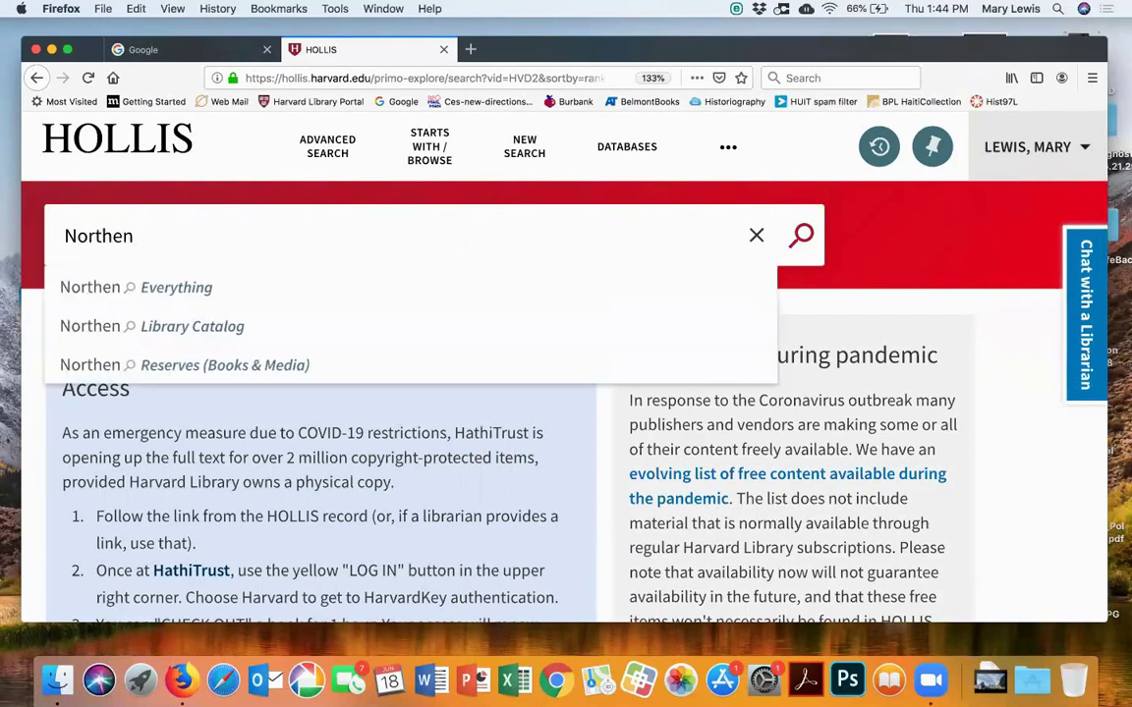
pyautogui.press('BackSpace')
pyautogui.write('rn Irel')
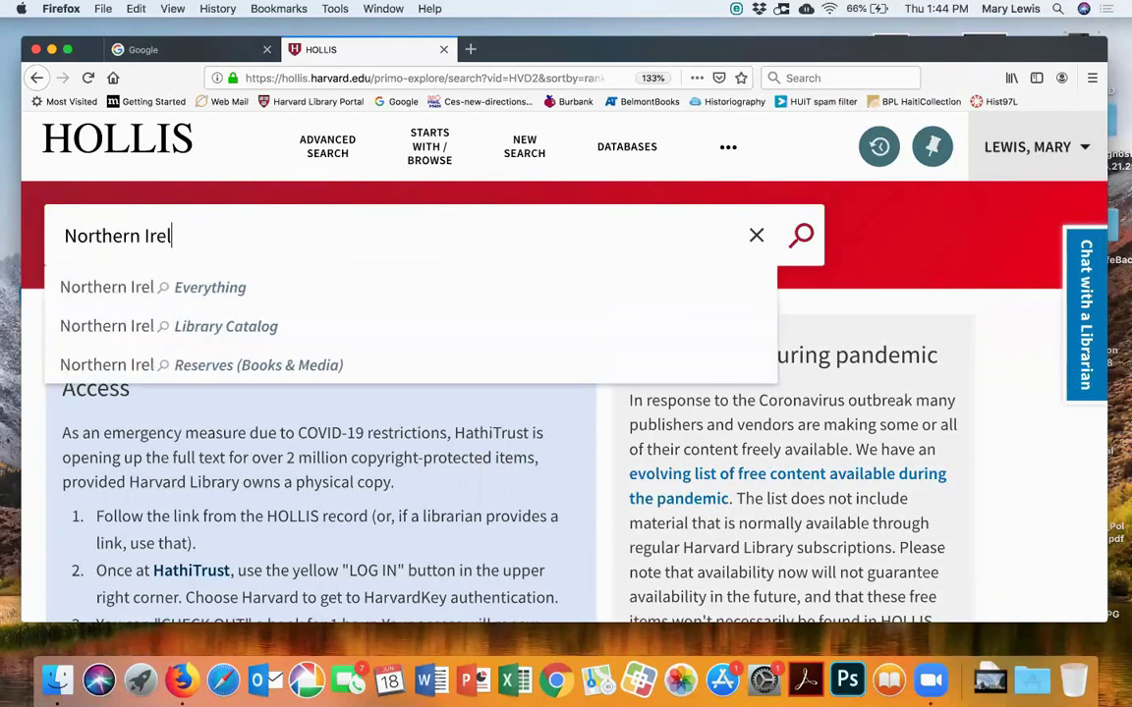
pyautogui.write('and popular')
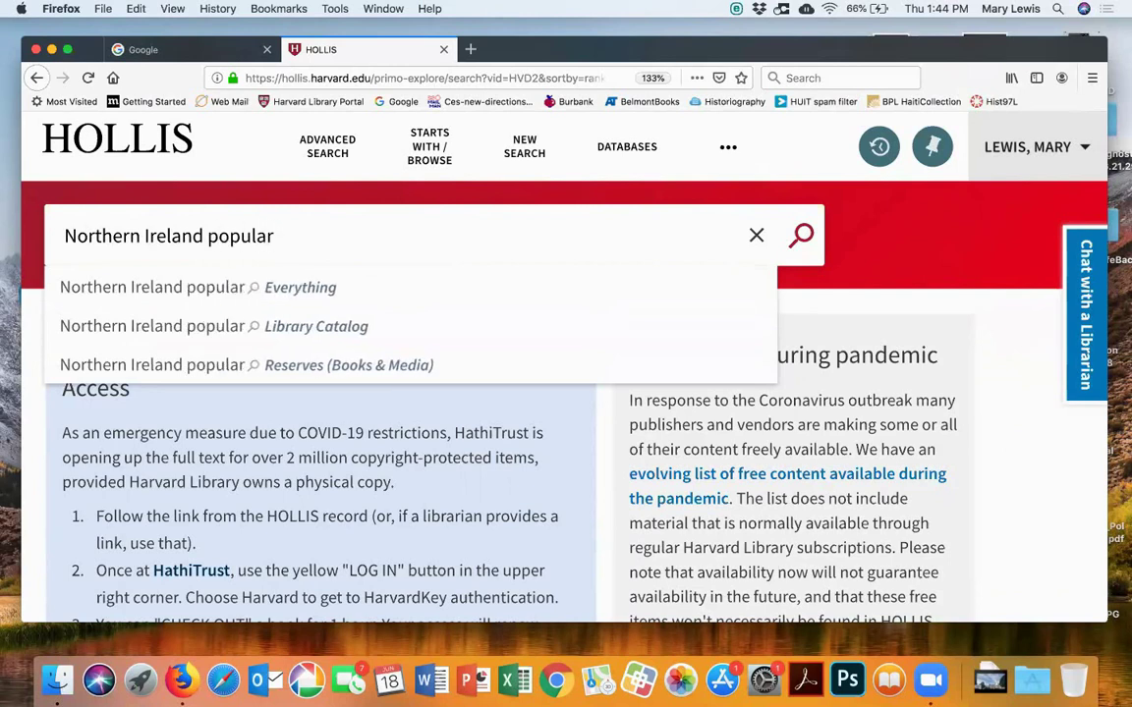
pyautogui.write(' culture')
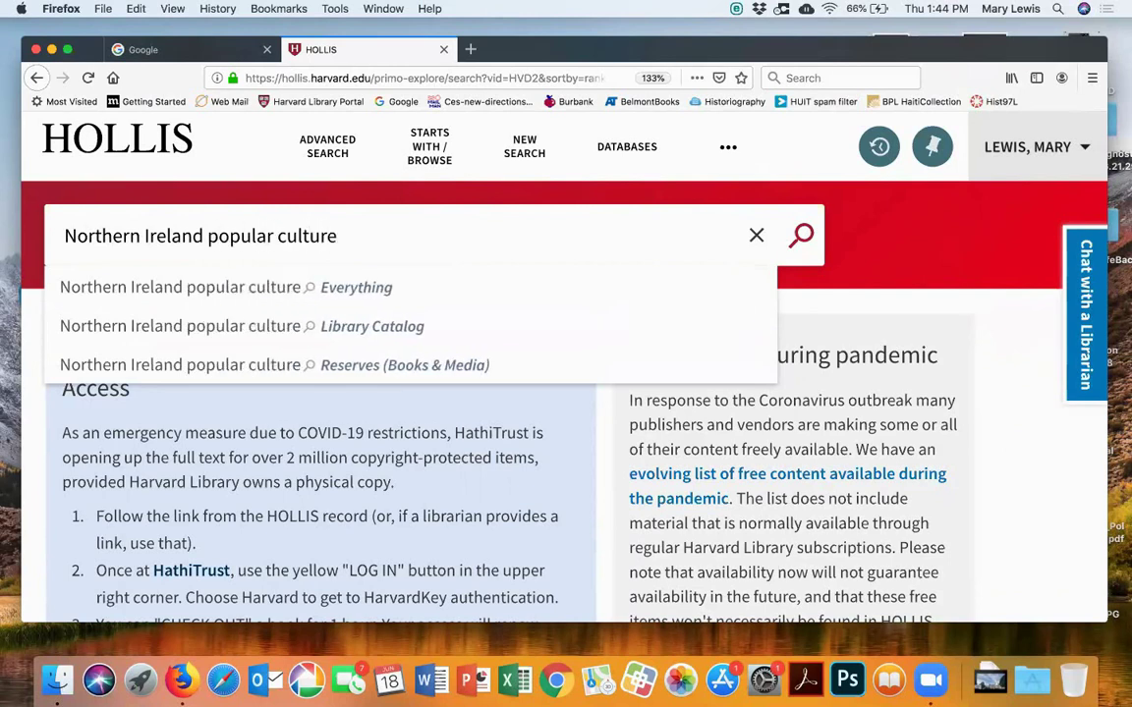
pyautogui.click(803, 238)
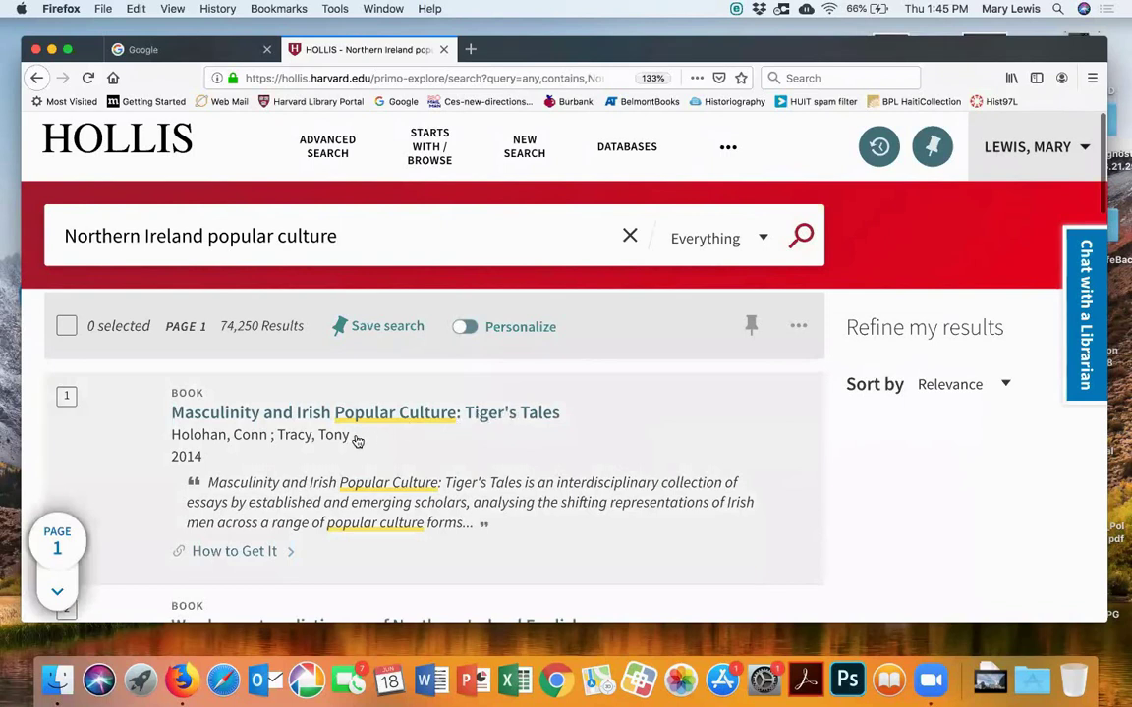
# Open the record for "Masculinity and Irish Popular Culture: Tiger's Tales" and examine its details and subject headings
pyautogui.click(510, 412)
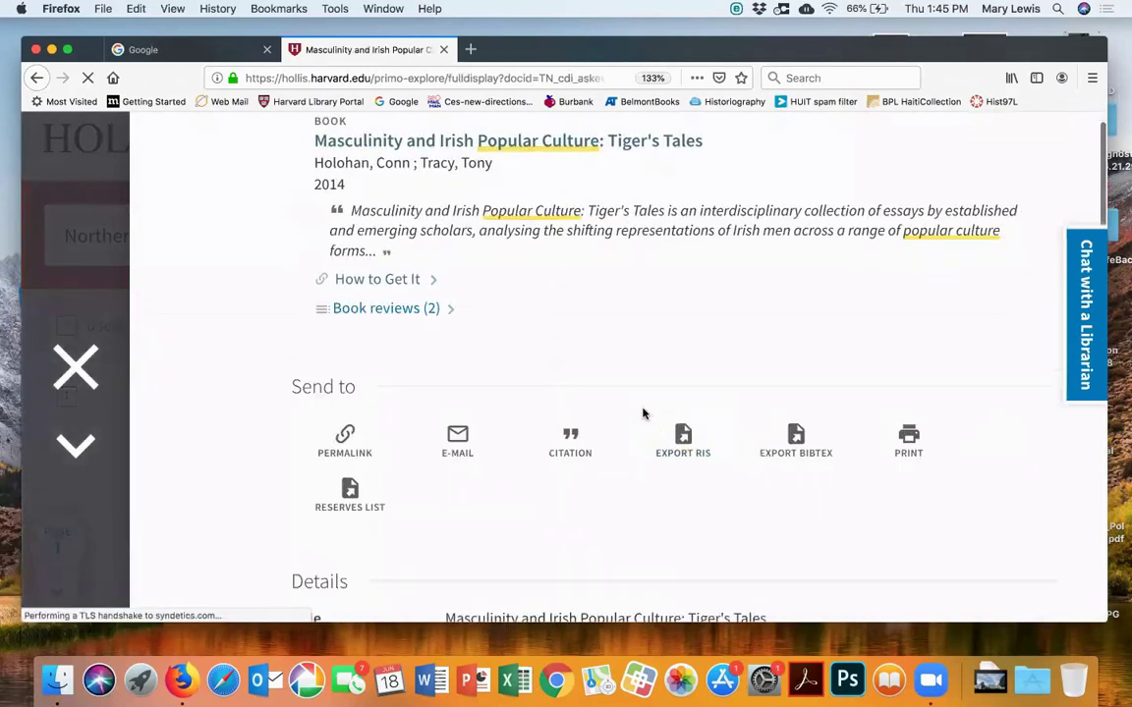
pyautogui.scroll(-2, 644, 413)
pyautogui.scroll(-2, 643, 412)
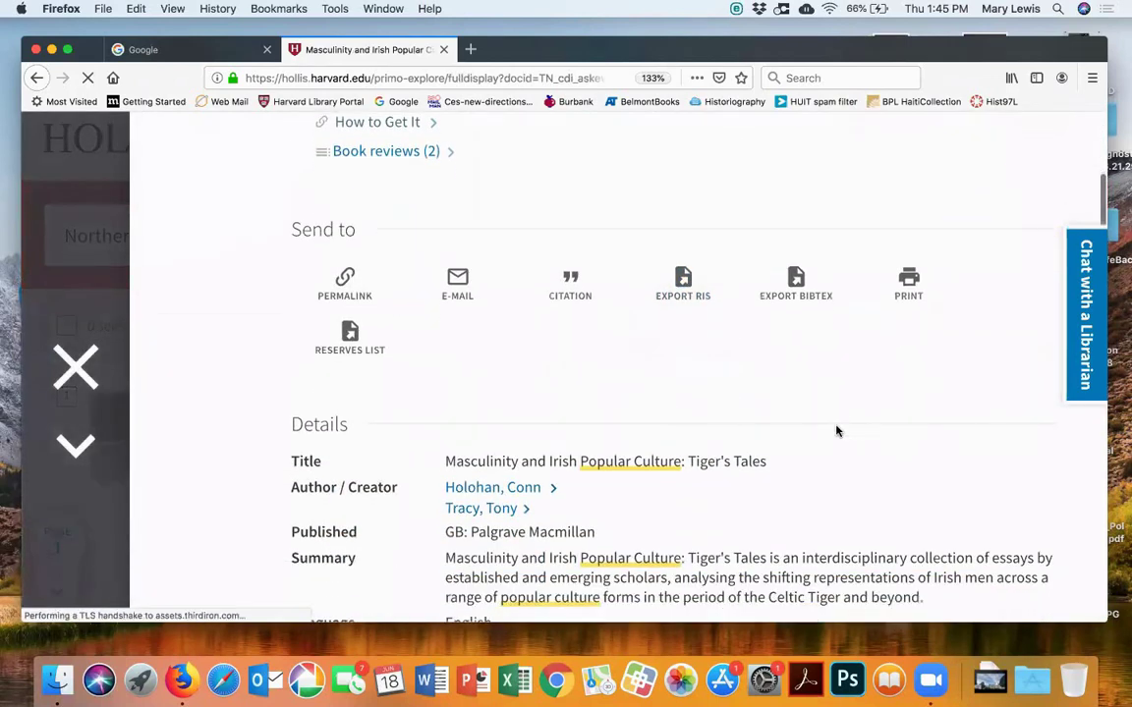
pyautogui.scroll(-5, 836, 429)
pyautogui.scroll(-4, 836, 430)
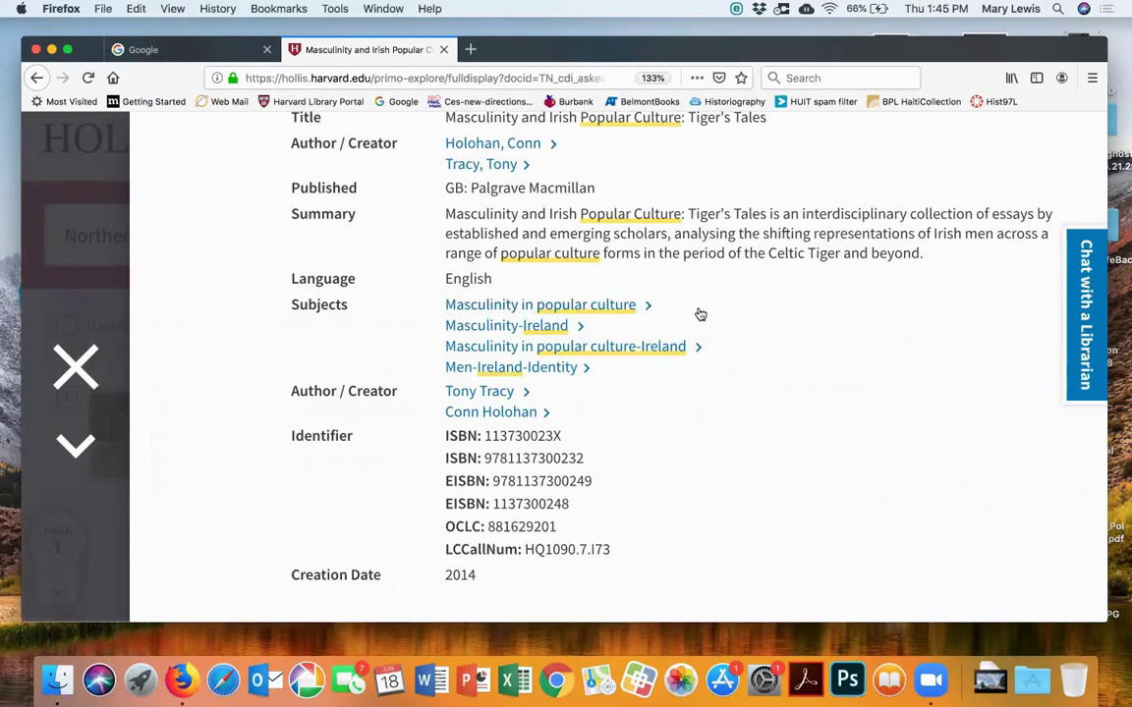
# Follow the record's subject heading "Masculinity in popular culture" and look through the books listed under it
pyautogui.click(608, 305)
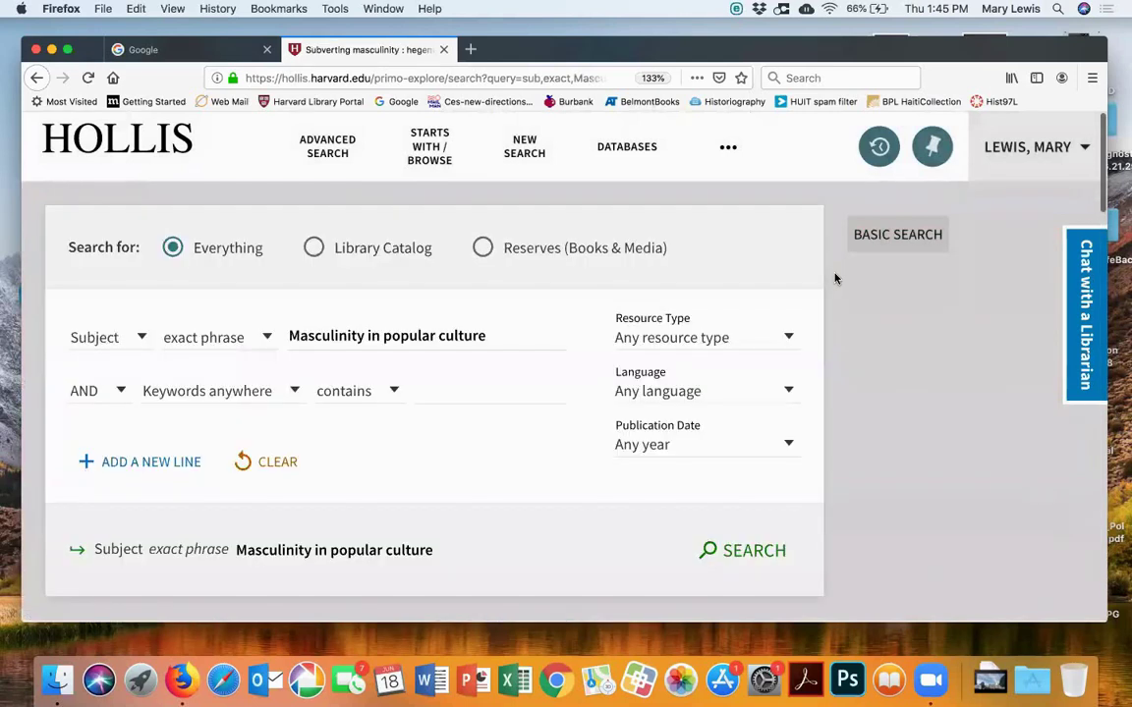
pyautogui.scroll(-2, 845, 295)
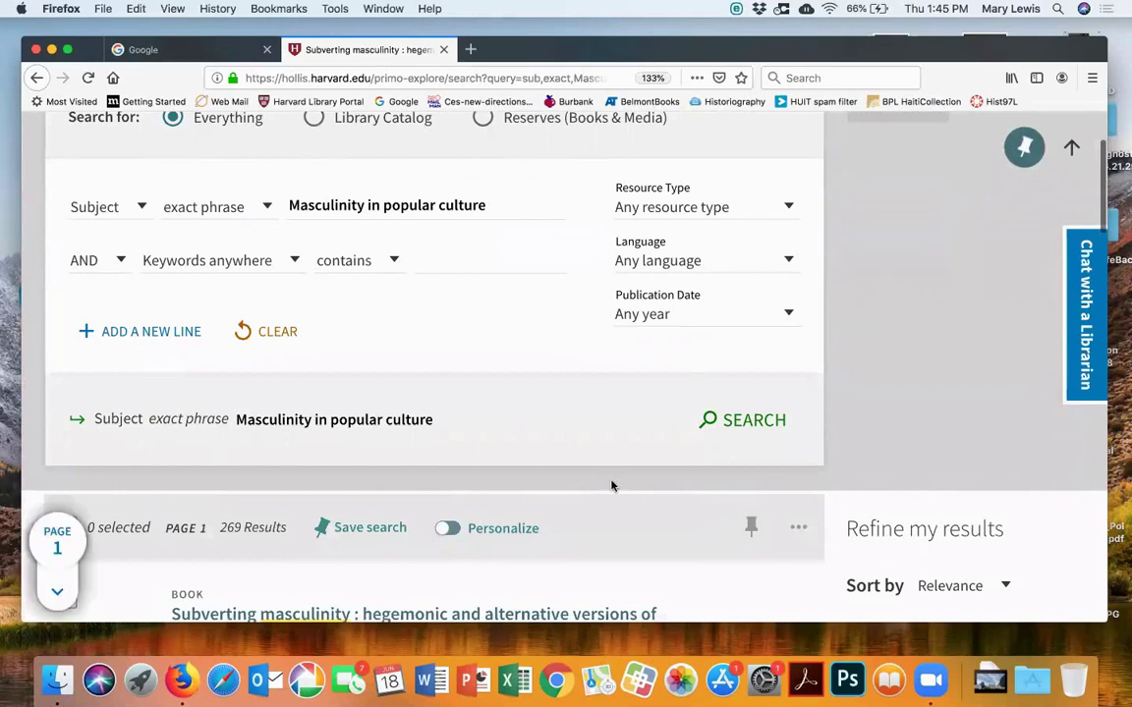
pyautogui.scroll(-8, 611, 486)
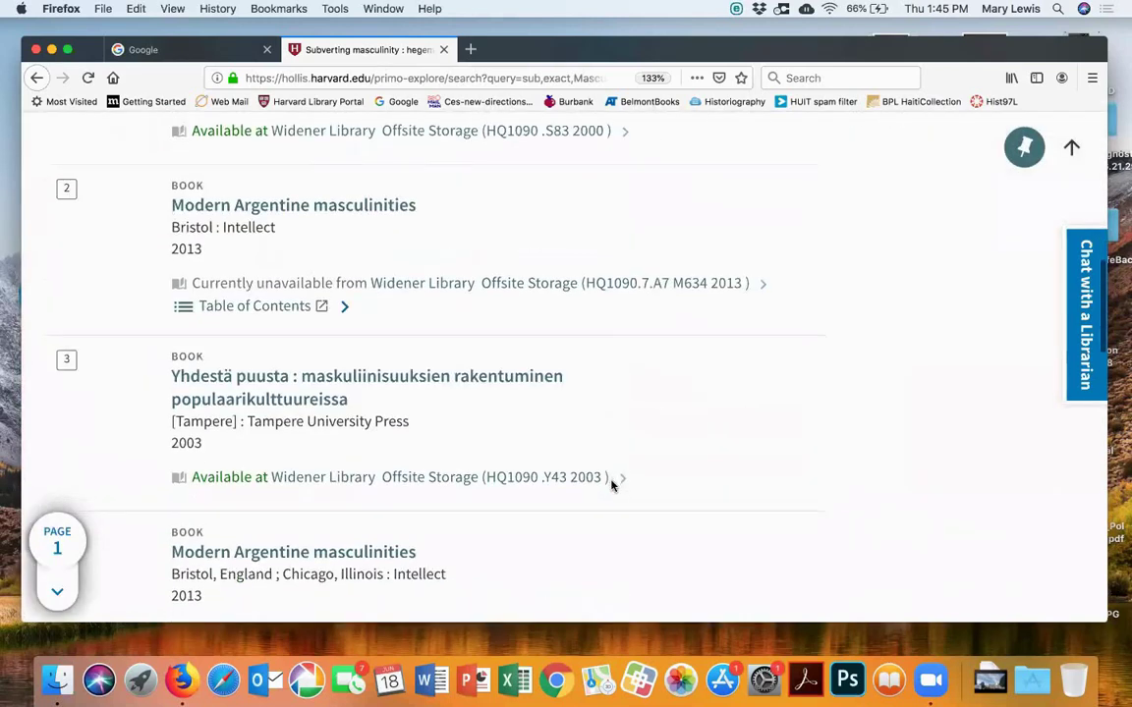
pyautogui.scroll(6, 176, 209)
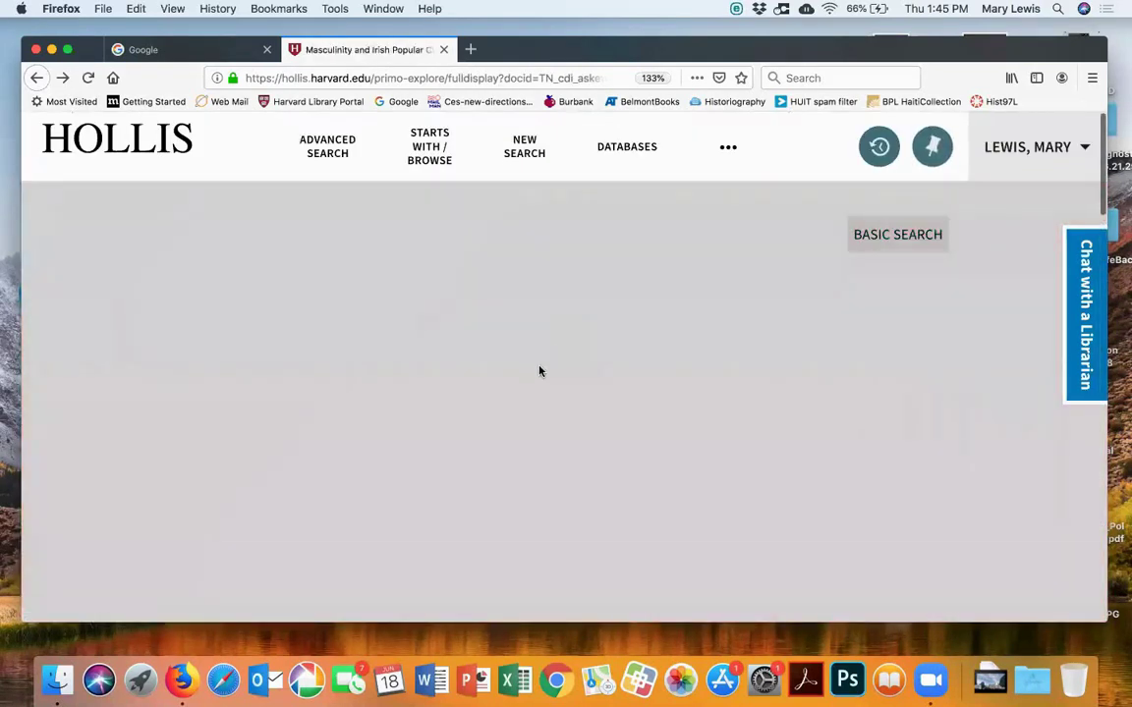
# Return to the book record and shorten the advanced search phrase to "Northern Ireland"
pyautogui.scroll(-3, 537, 371)
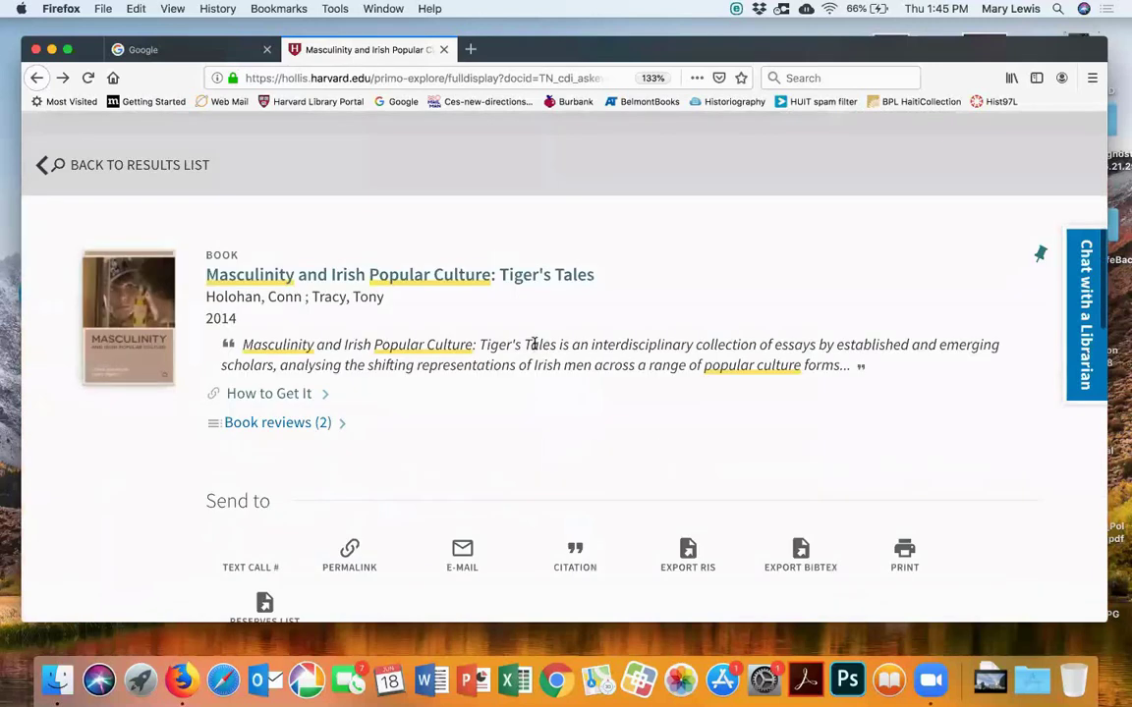
pyautogui.scroll(5, 534, 344)
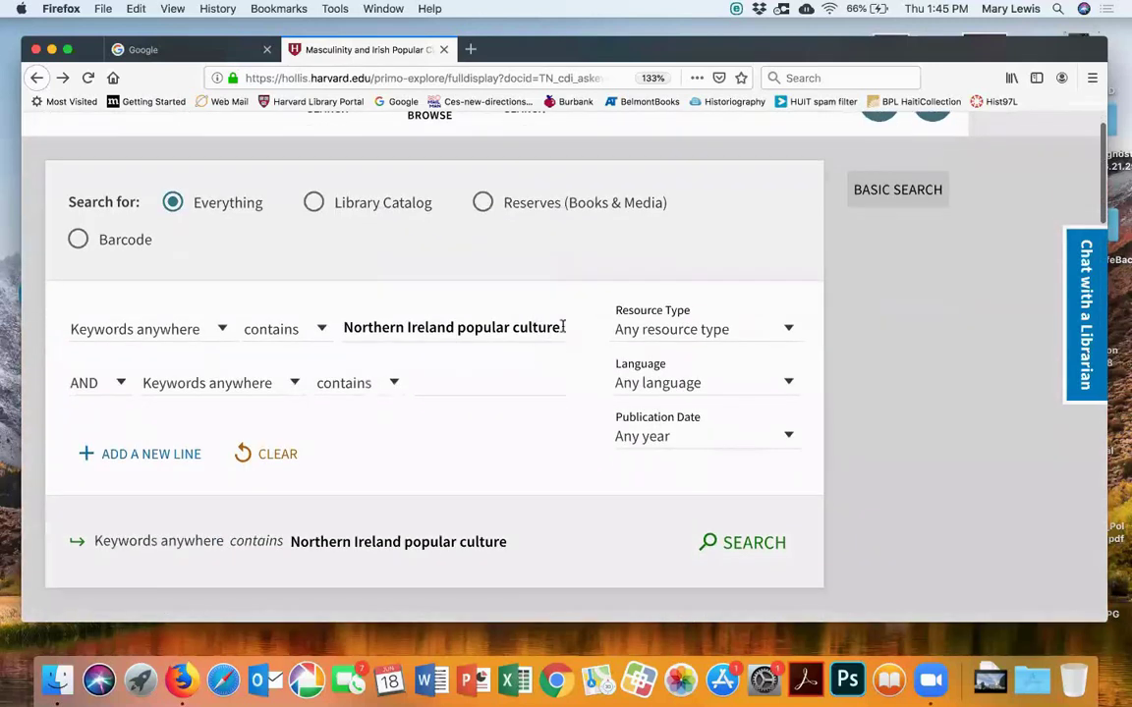
pyautogui.click(561, 326)
pyautogui.press('BackSpace')
pyautogui.press('BackSpace')
pyautogui.press('BackSpace')
pyautogui.press('BackSpace')
pyautogui.press('BackSpace')
pyautogui.press('BackSpace')
pyautogui.press('BackSpace')
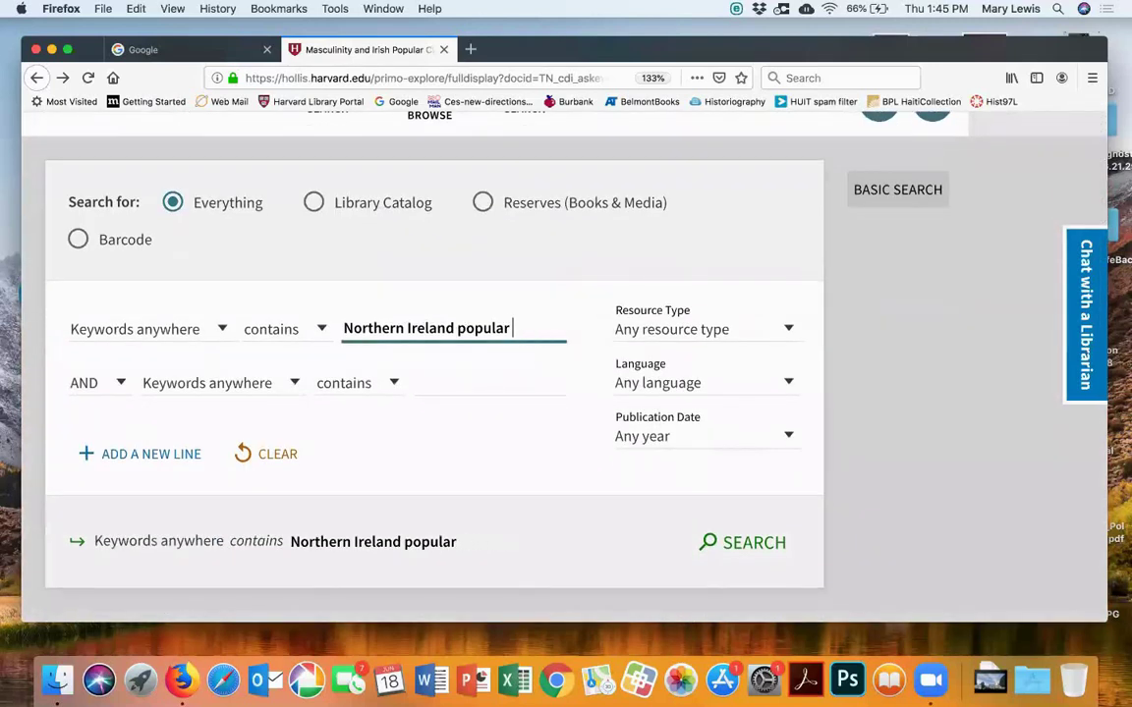
pyautogui.press('BackSpace')
pyautogui.press('BackSpace')
pyautogui.press('BackSpace')
pyautogui.press('BackSpace')
pyautogui.press('BackSpace')
pyautogui.press('BackSpace')
pyautogui.press('BackSpace')
pyautogui.press('BackSpace')
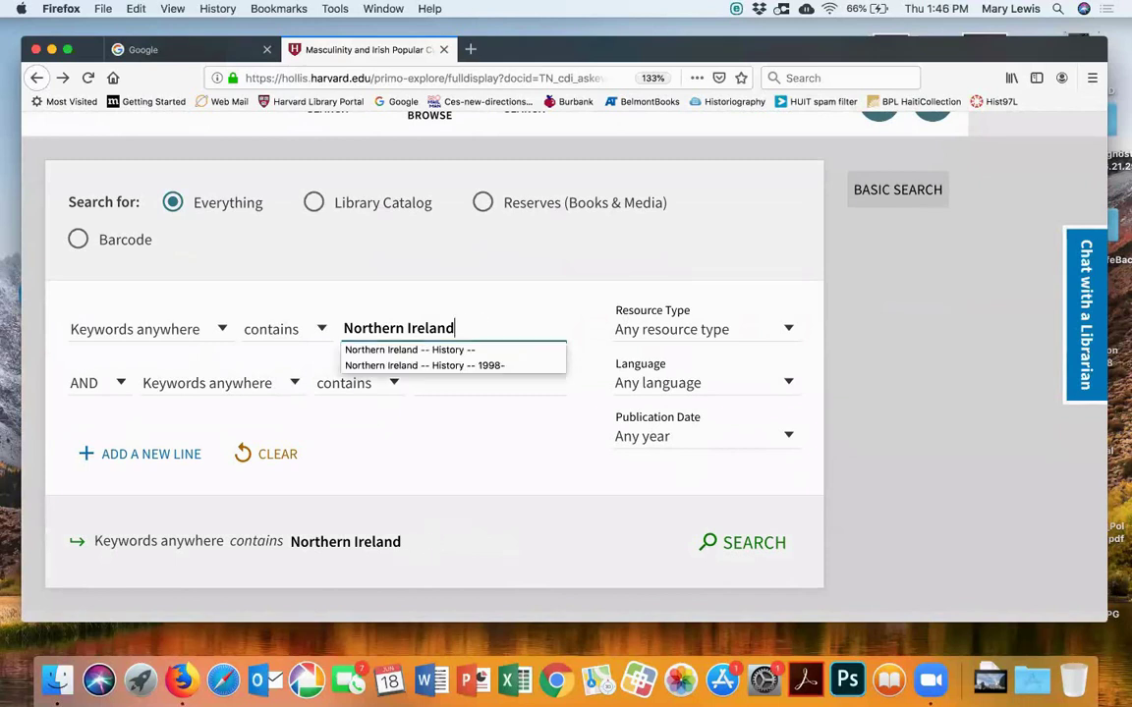
# Restrict the first search line to the Subject field and run the search
pyautogui.click(220, 330)
pyautogui.click(119, 478)
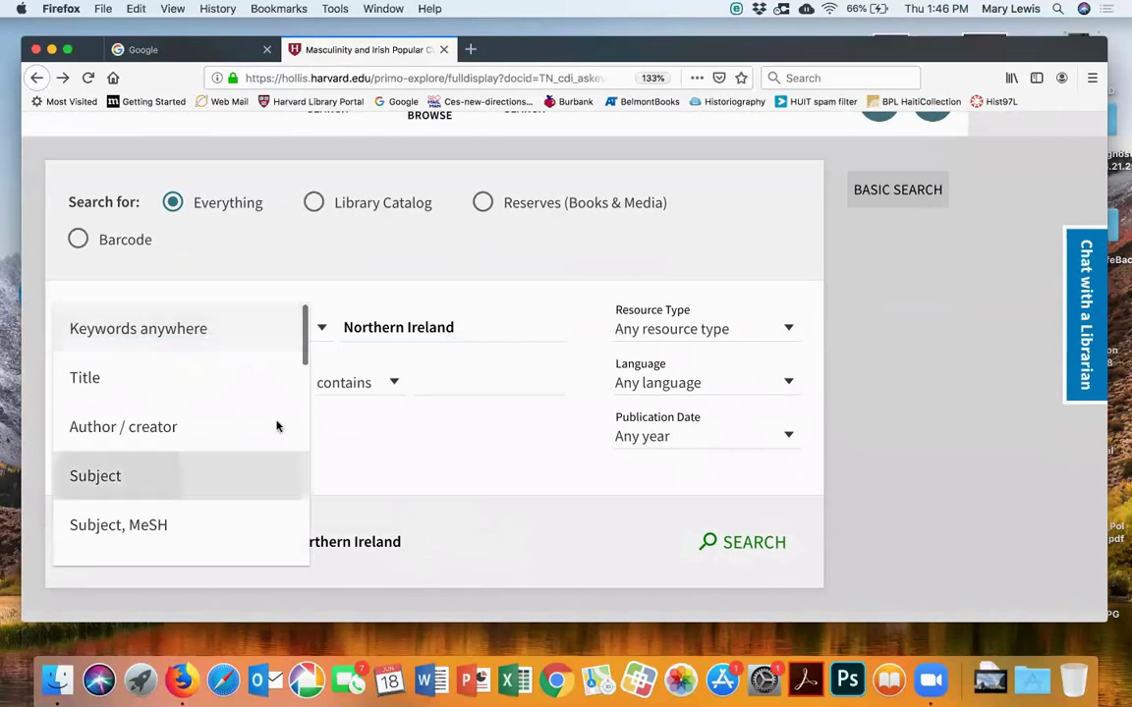
pyautogui.click(757, 551)
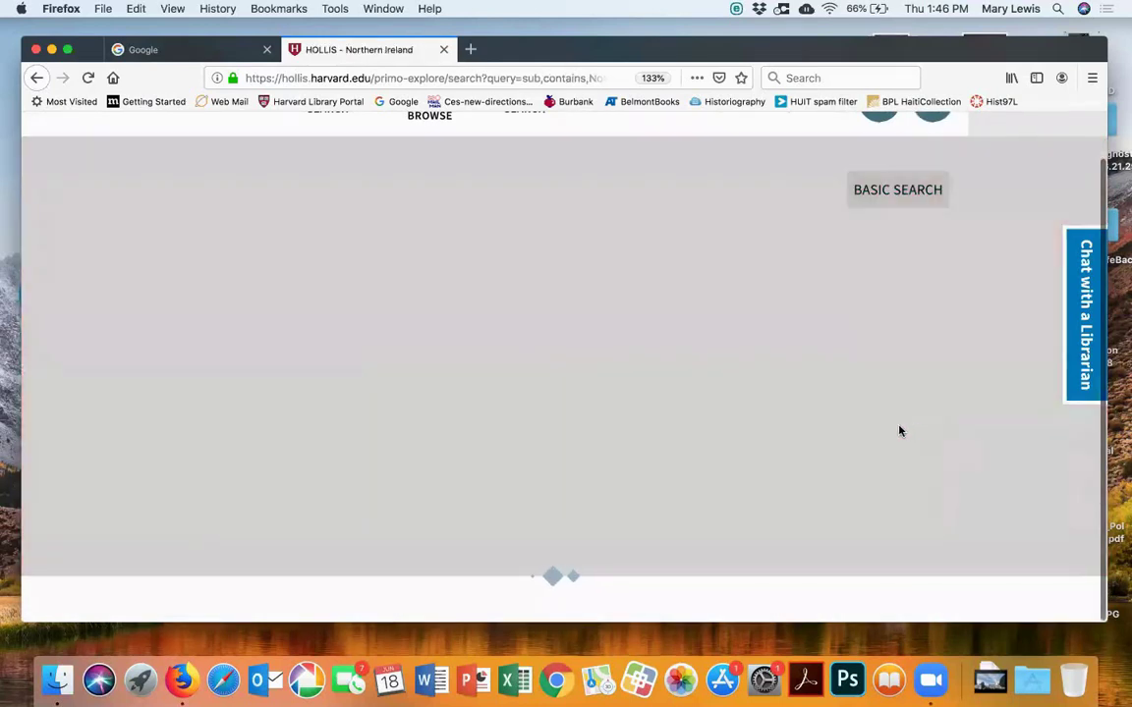
# Browse the results for a relevant book record and follow its subject heading "Northern Ireland -- History."
pyautogui.scroll(-10, 899, 431)
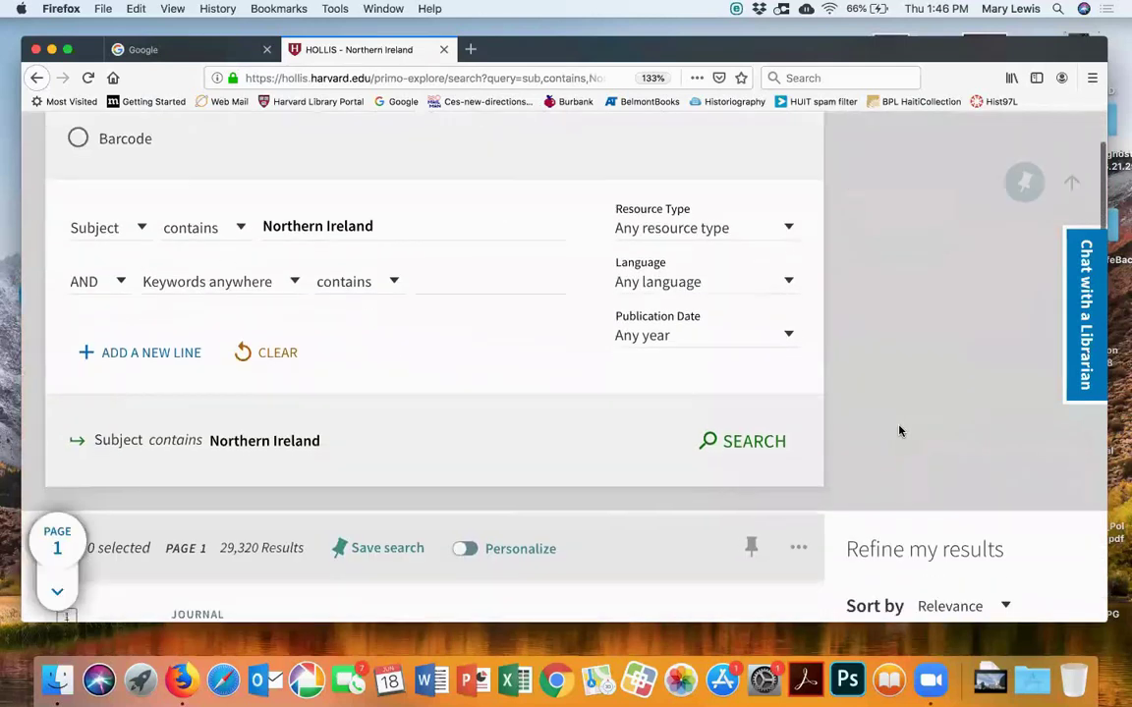
pyautogui.scroll(-1, 899, 431)
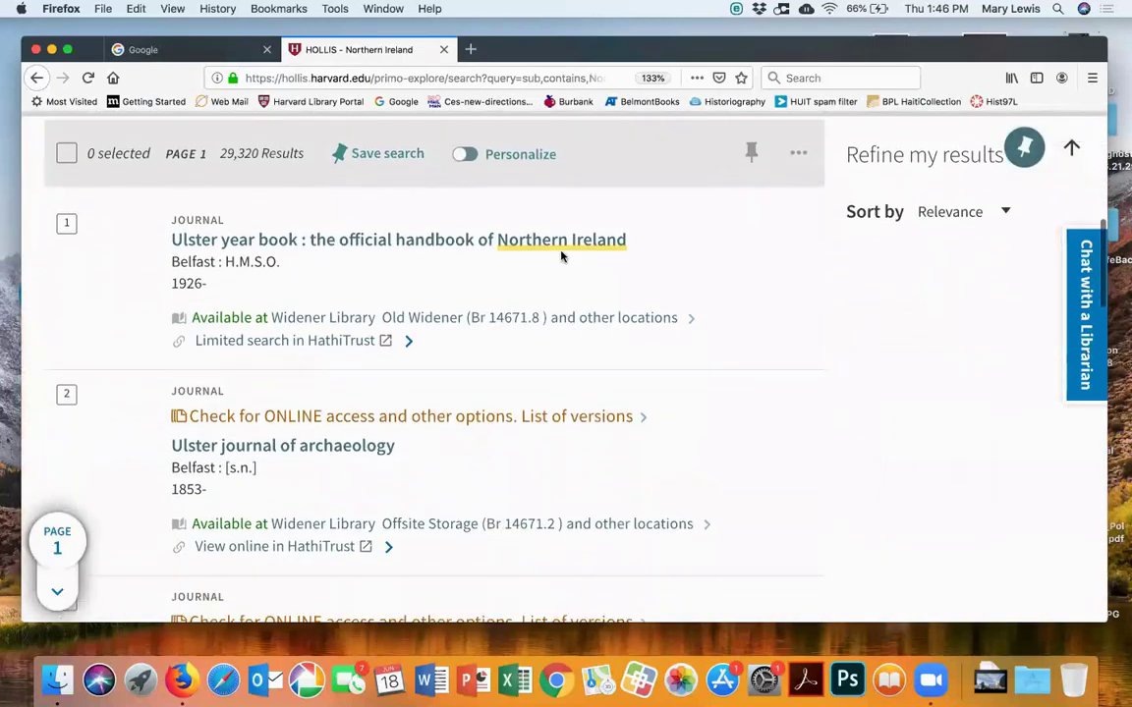
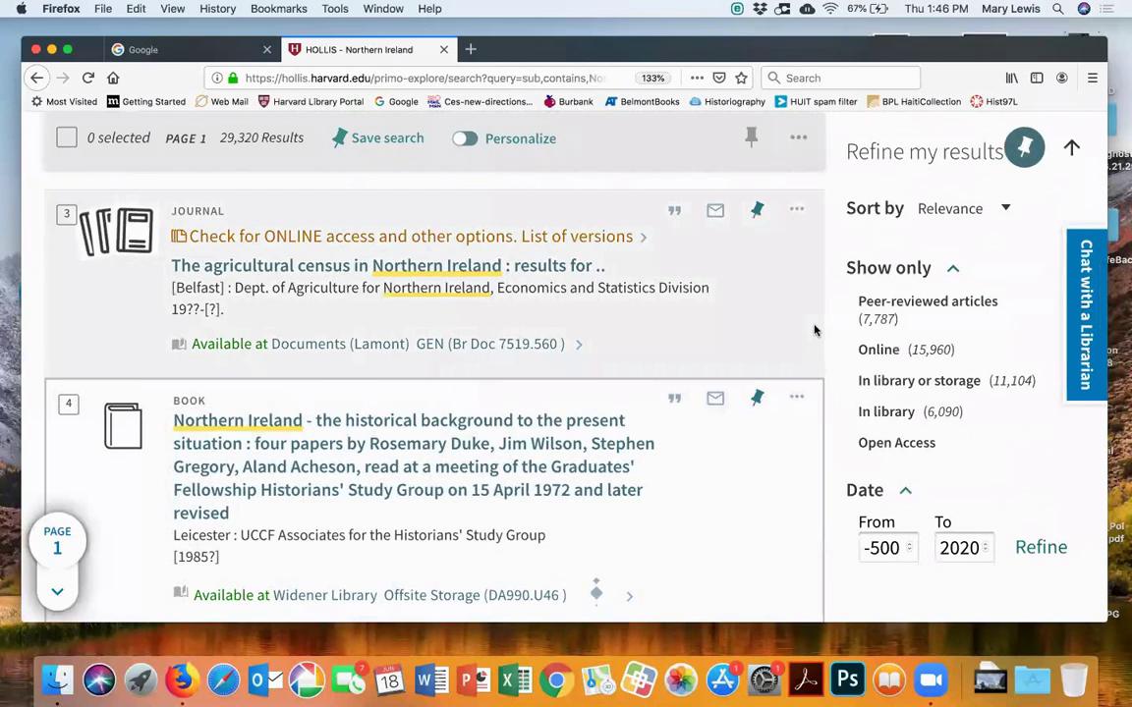
pyautogui.scroll(10, 814, 330)
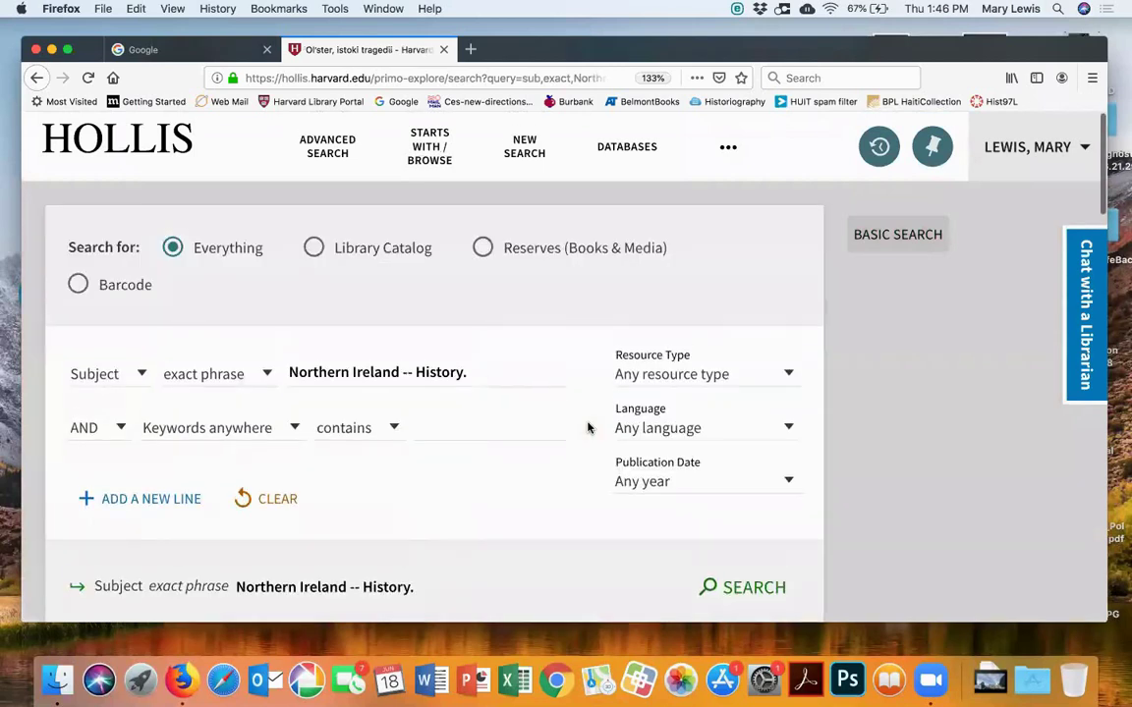
# Change the exact subject phrase to "Northern Ireland -- History -- sources" and run the search
pyautogui.scroll(-1, 588, 428)
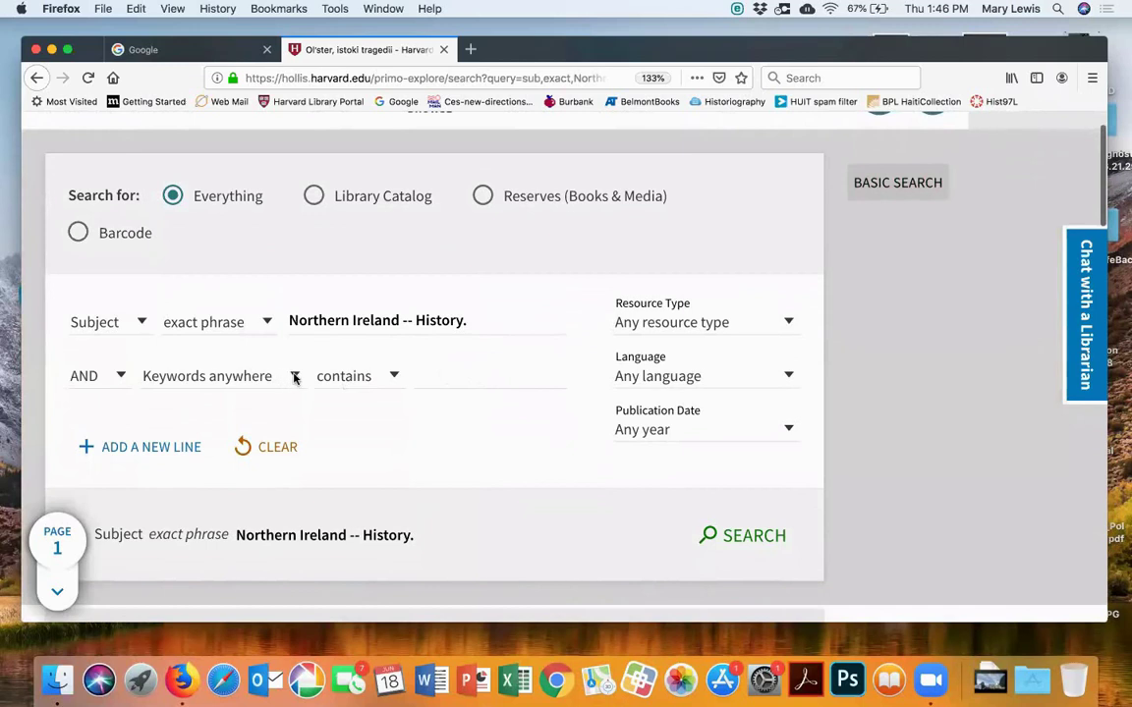
pyautogui.click(475, 323)
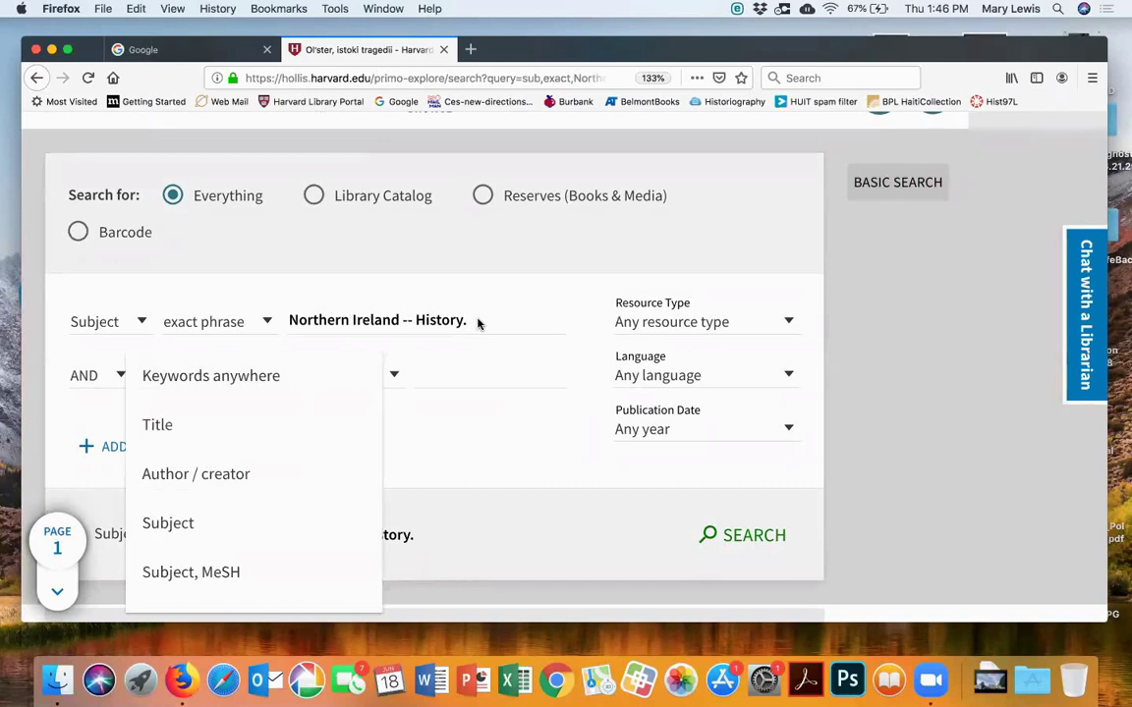
pyautogui.press('Escape')
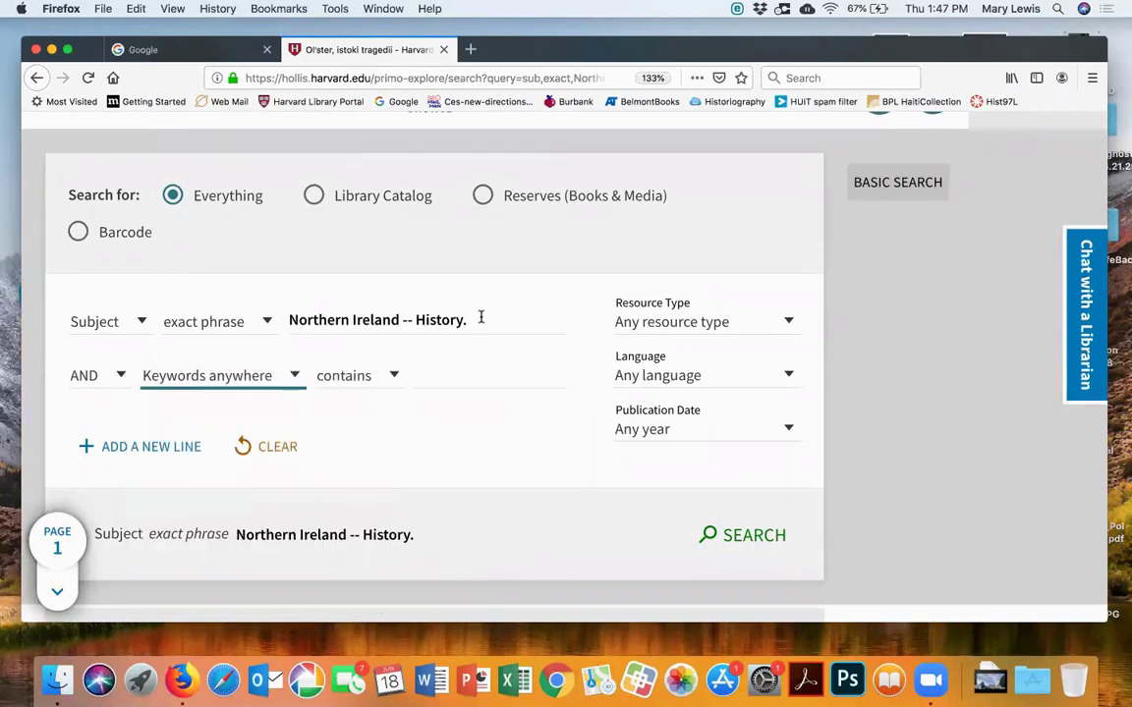
pyautogui.click(480, 318)
pyautogui.press('BackSpace')
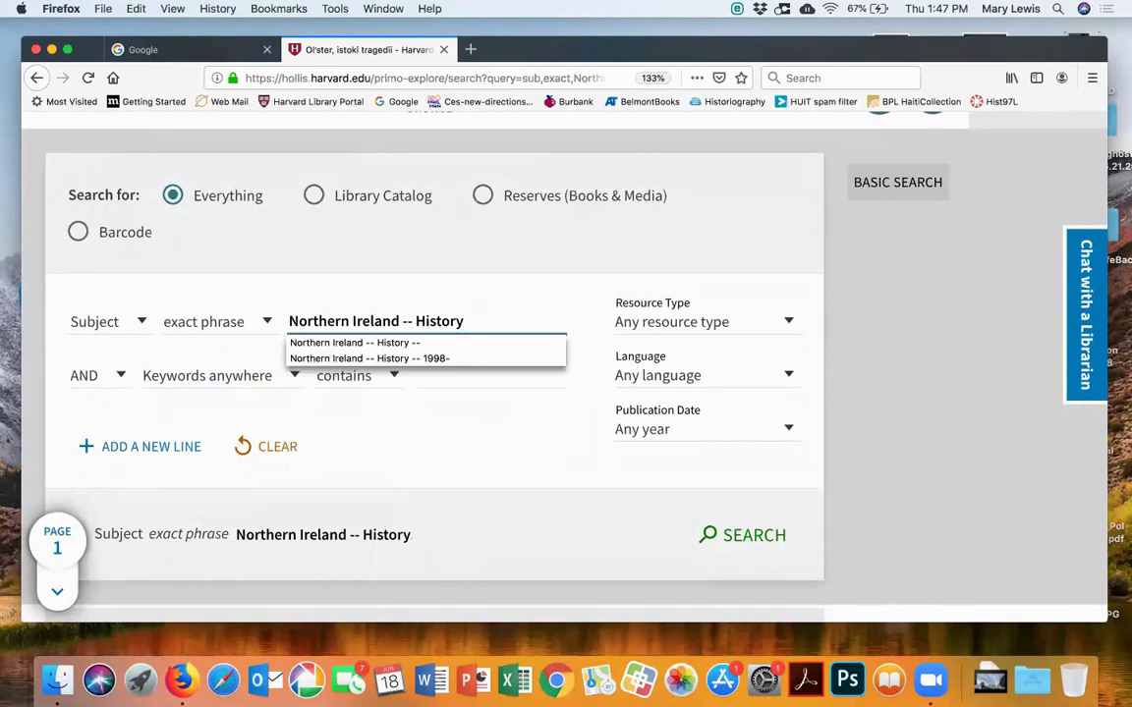
pyautogui.write('-- sources')
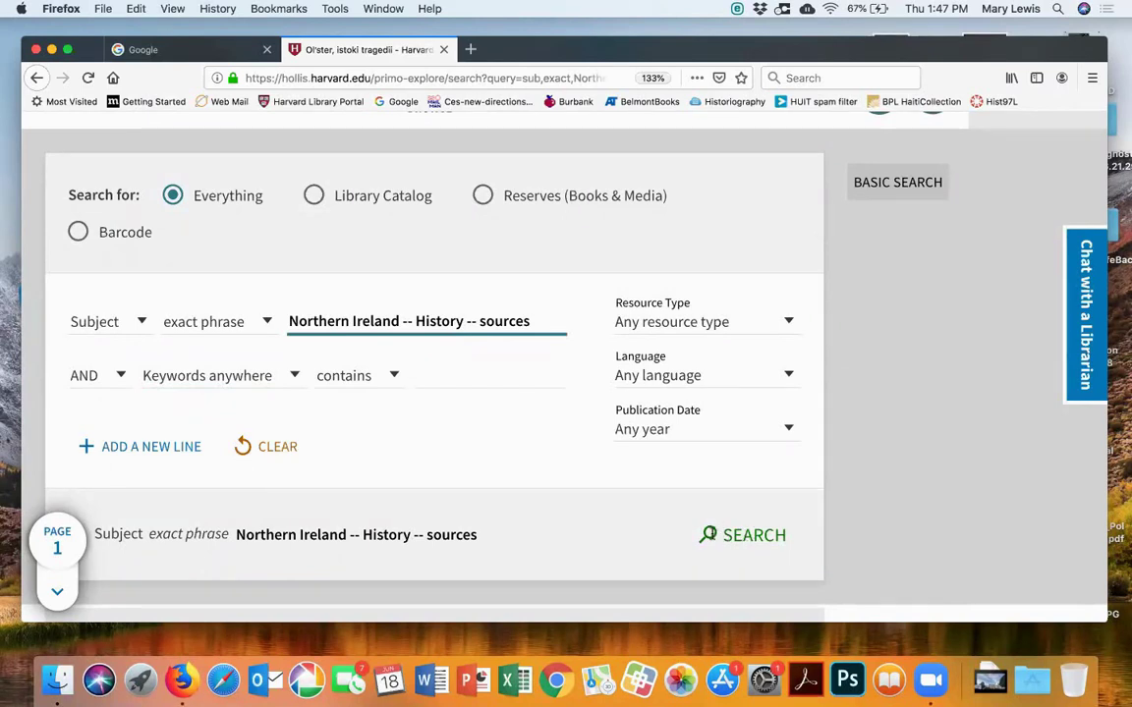
pyautogui.click(718, 531)
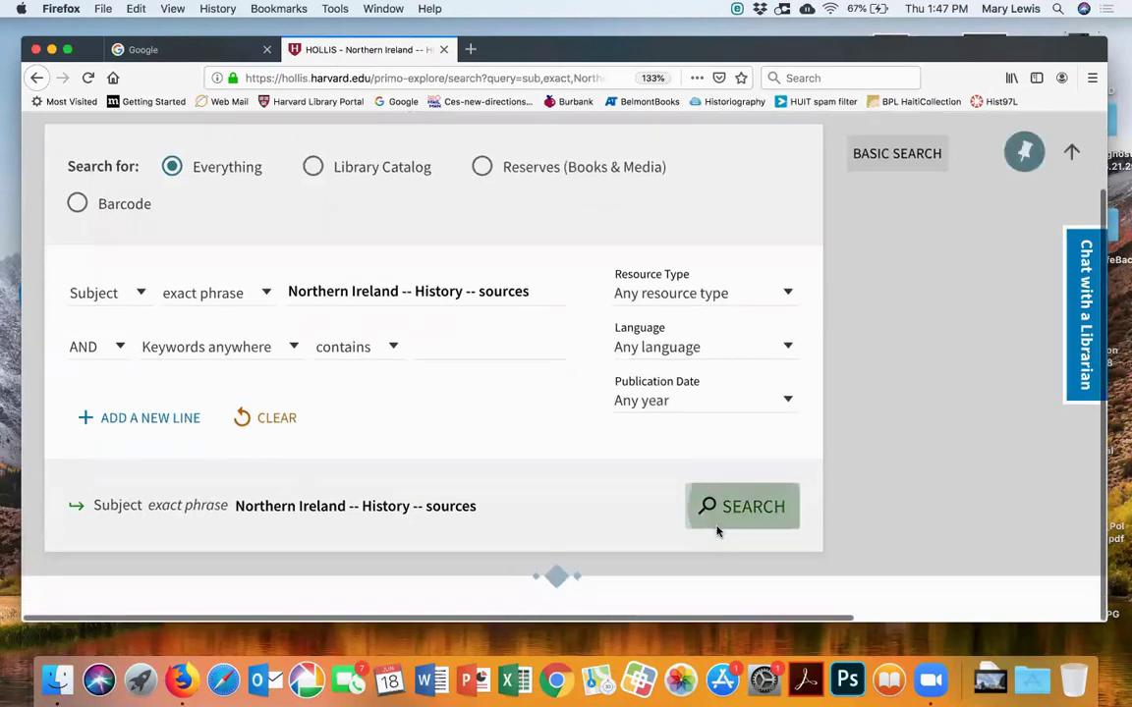
# Look through the first books in the results of the sources search
pyautogui.scroll(-4, 894, 472)
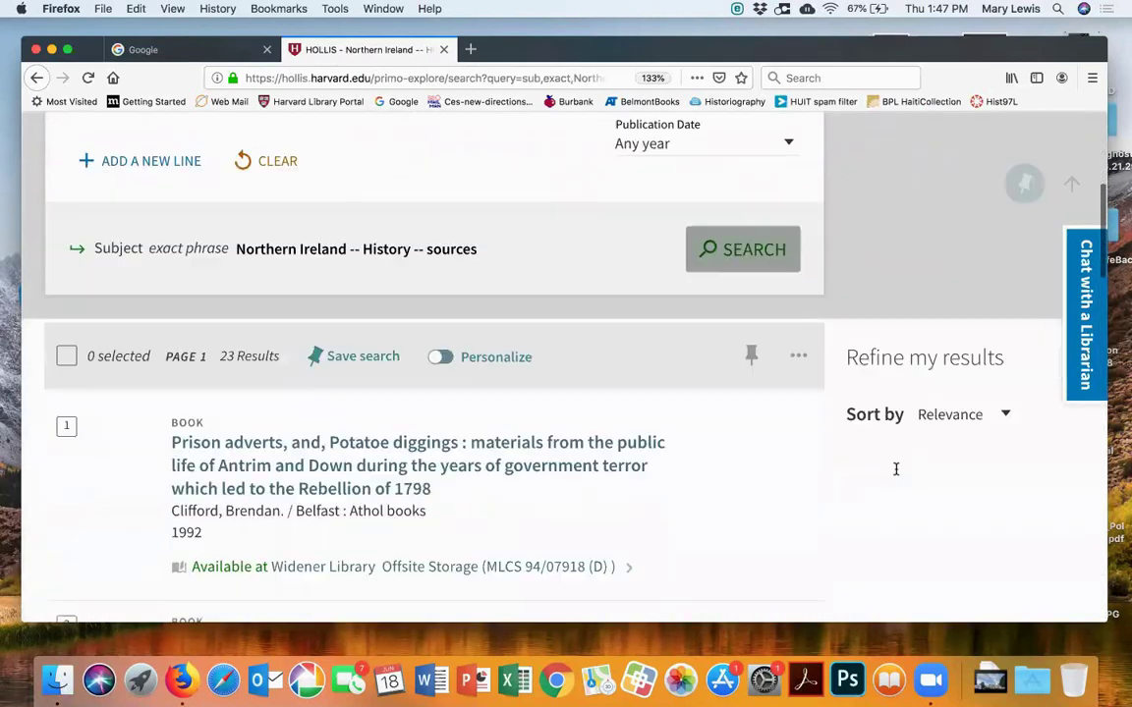
pyautogui.scroll(-1, 894, 473)
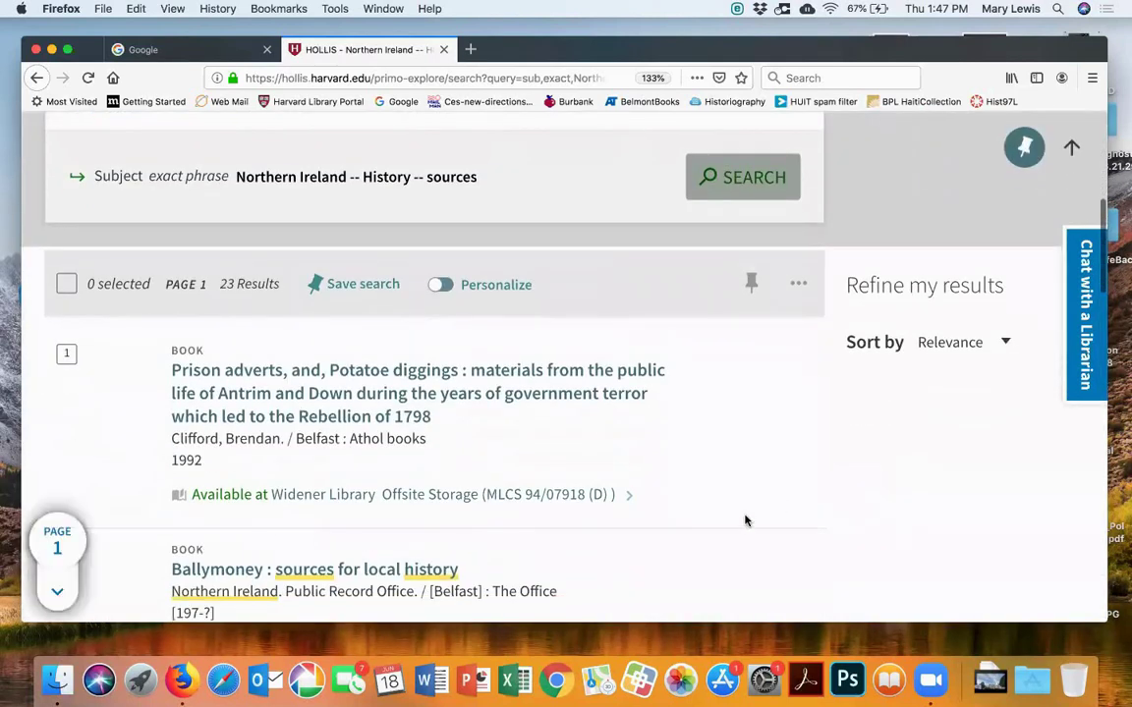
pyautogui.scroll(-3, 744, 521)
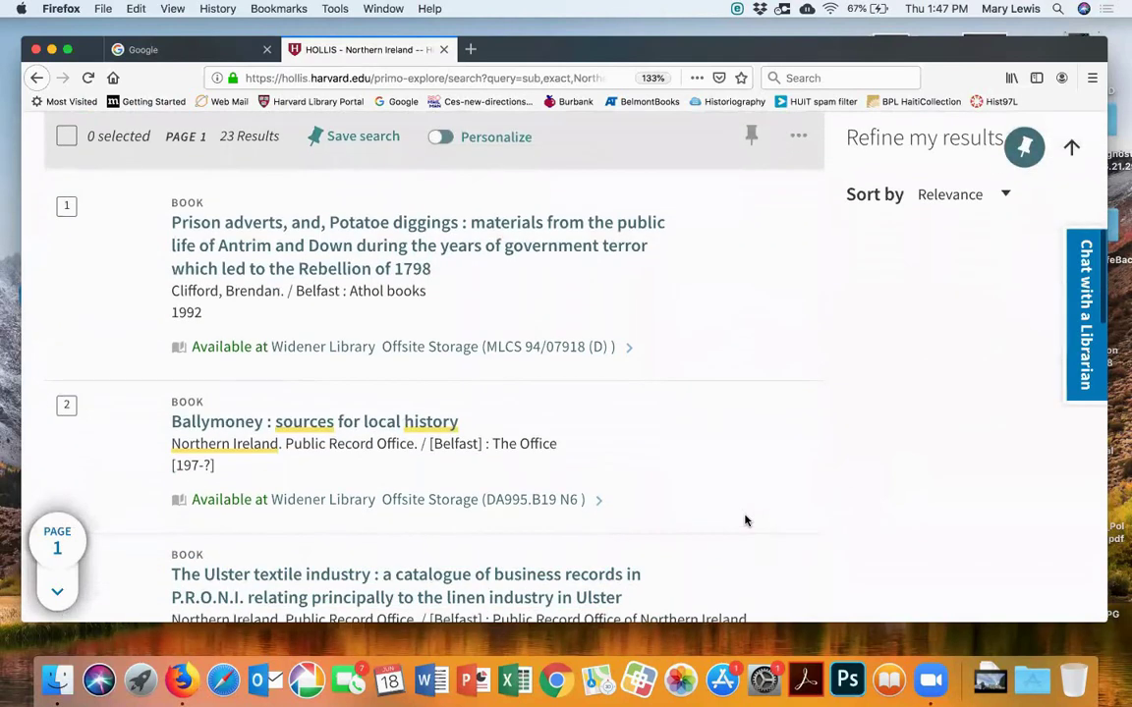
# Limit the results of the sources search to items available online and look through the first records
pyautogui.scroll(-3, 744, 521)
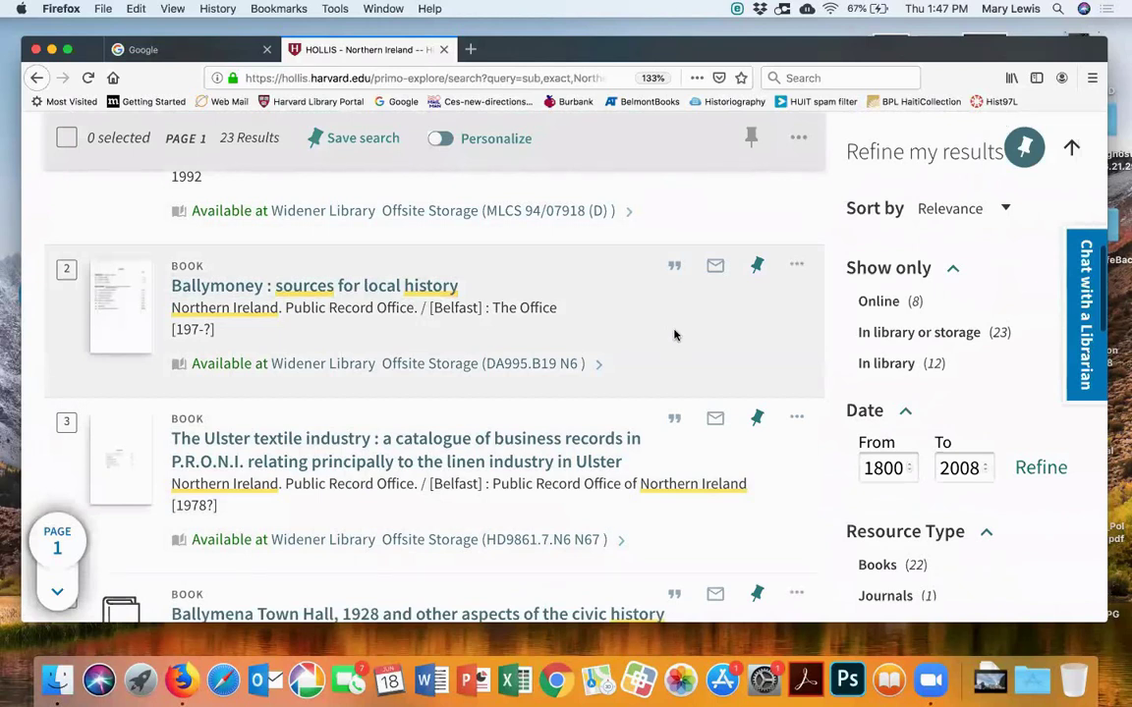
pyautogui.scroll(-3, 674, 336)
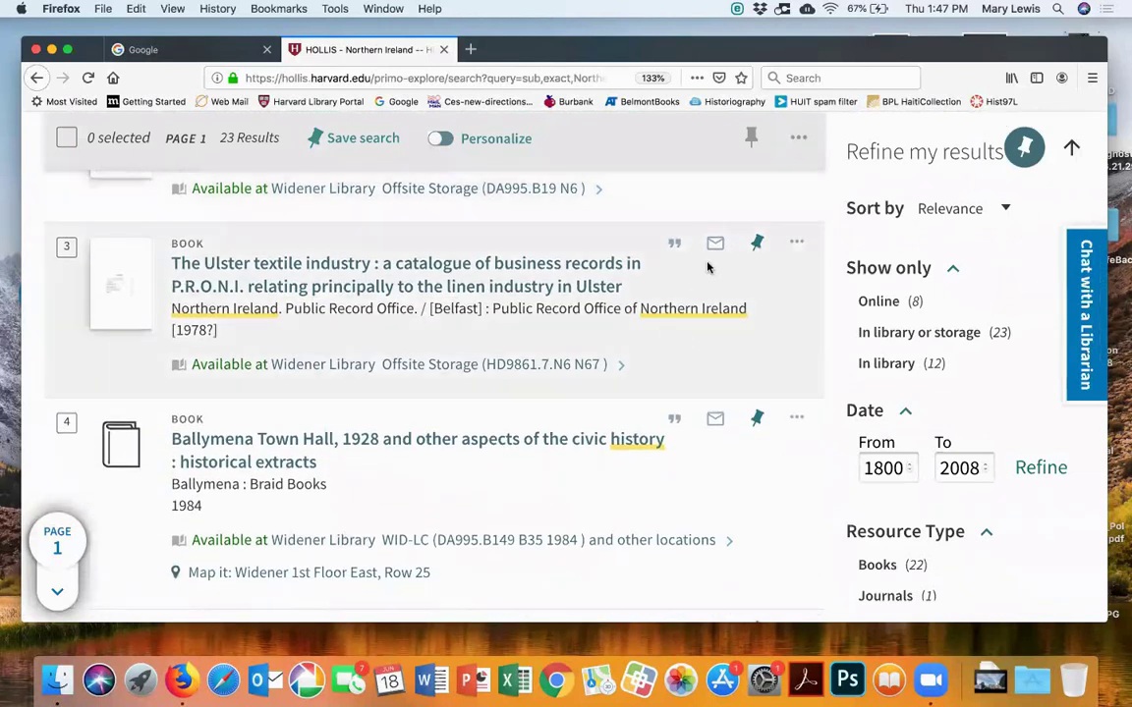
pyautogui.click(875, 303)
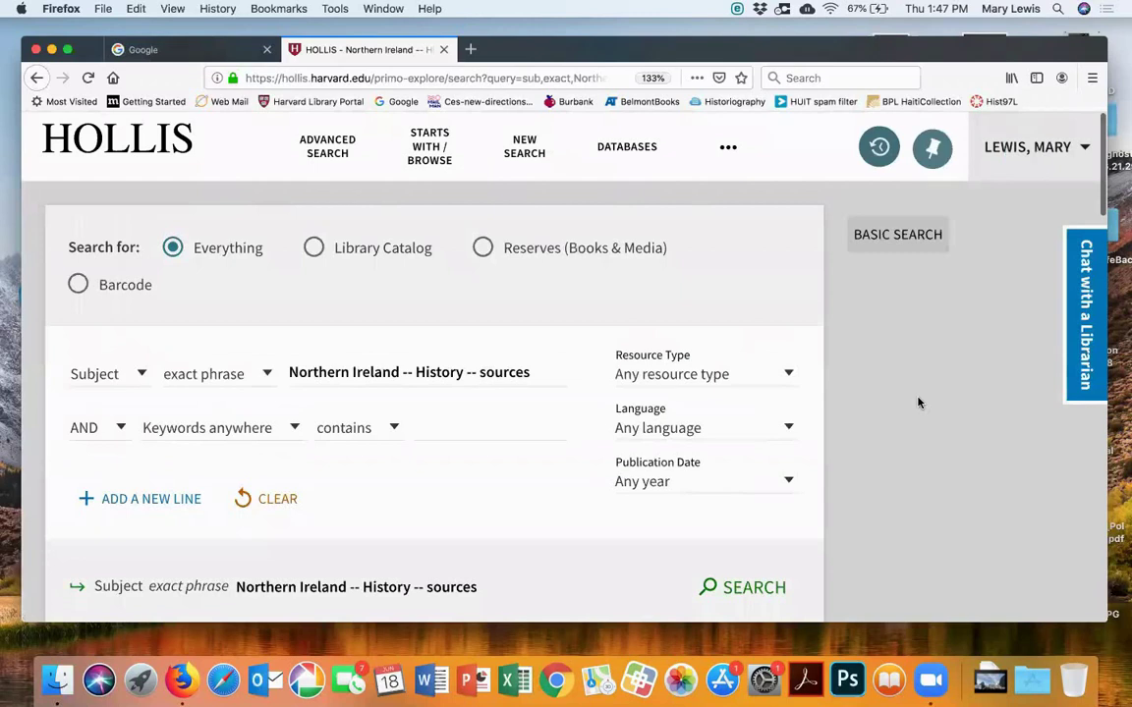
pyautogui.scroll(-2, 918, 403)
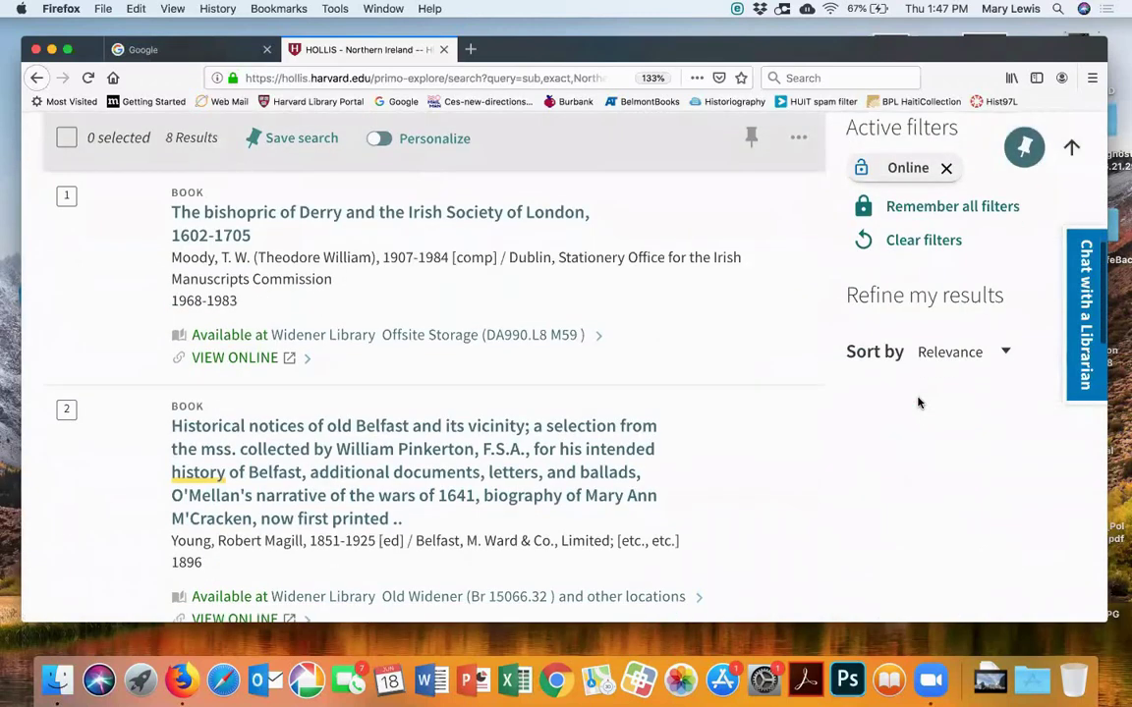
pyautogui.scroll(-3, 917, 399)
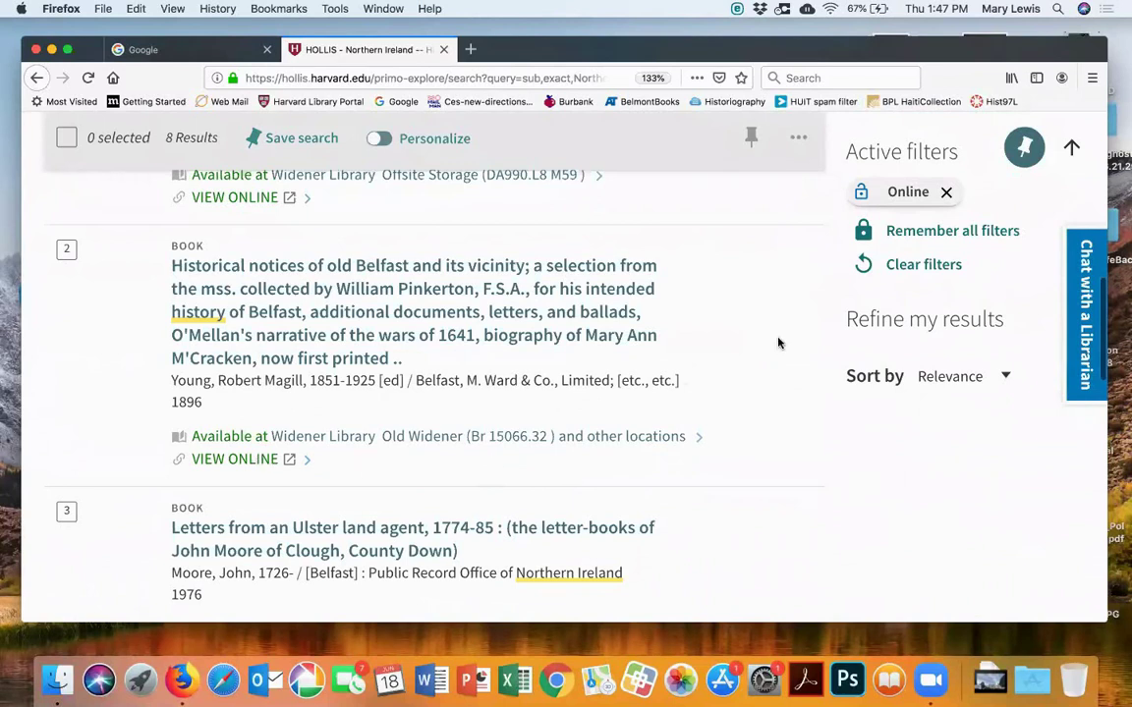
pyautogui.scroll(10, 745, 338)
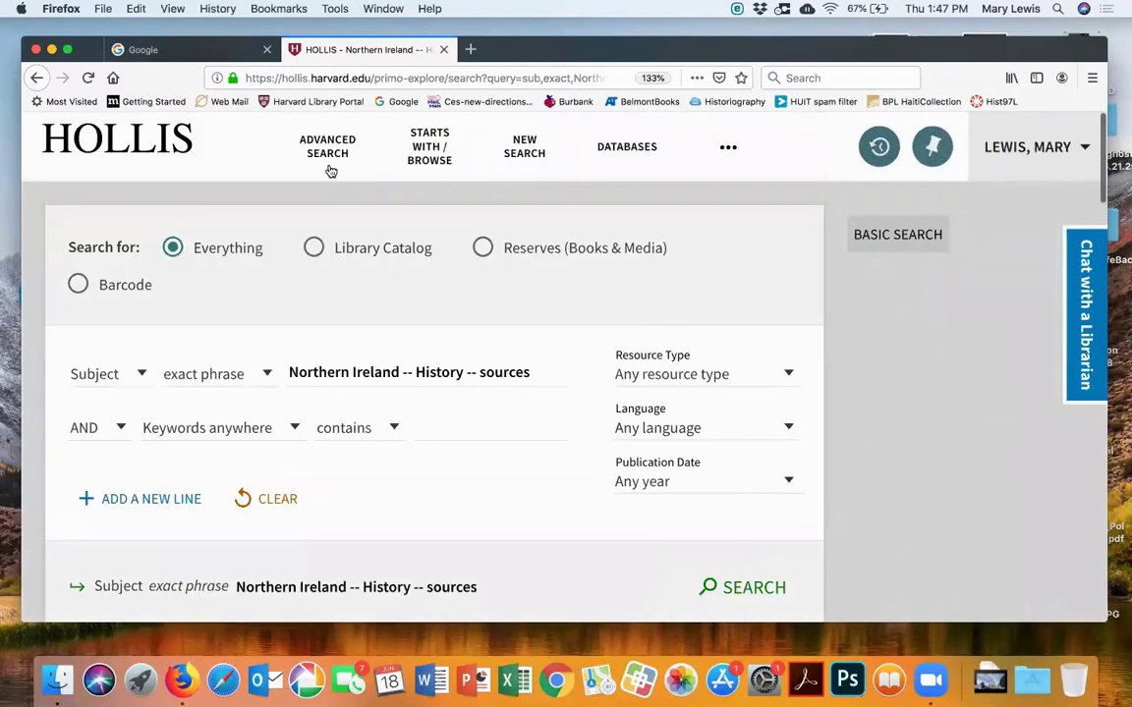
# Return to the HOLLIS basic search and run a truncated keyword search for "atlantic slave*"
pyautogui.click(129, 140)
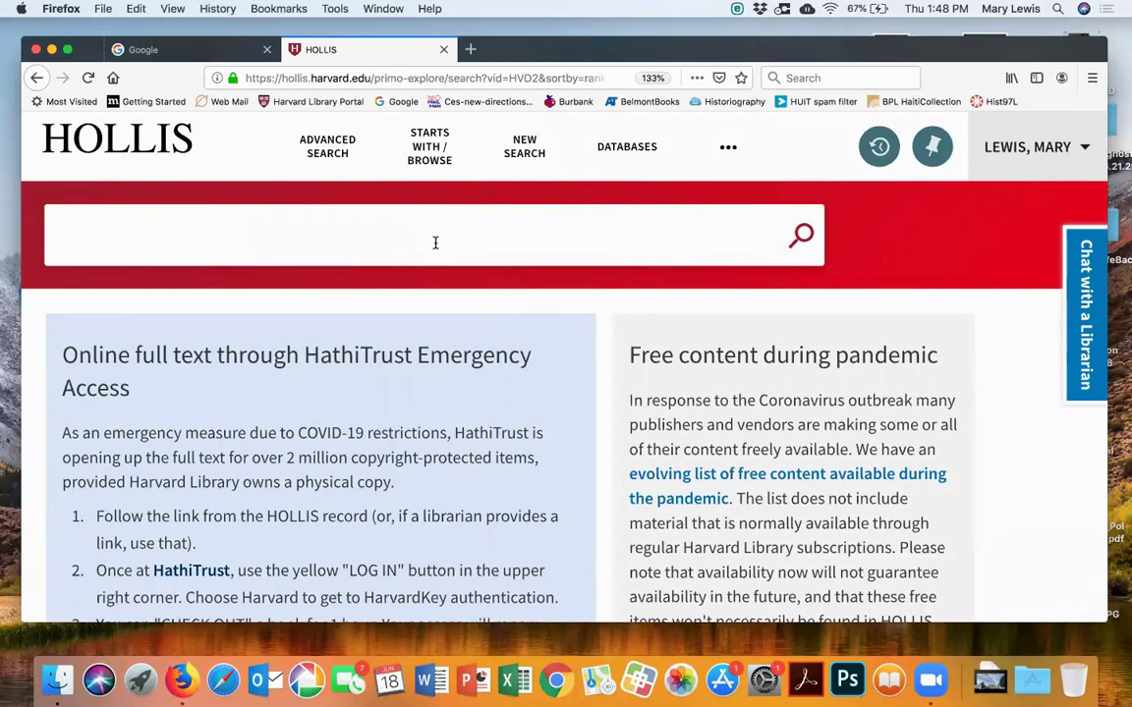
pyautogui.write('atlantic sl')
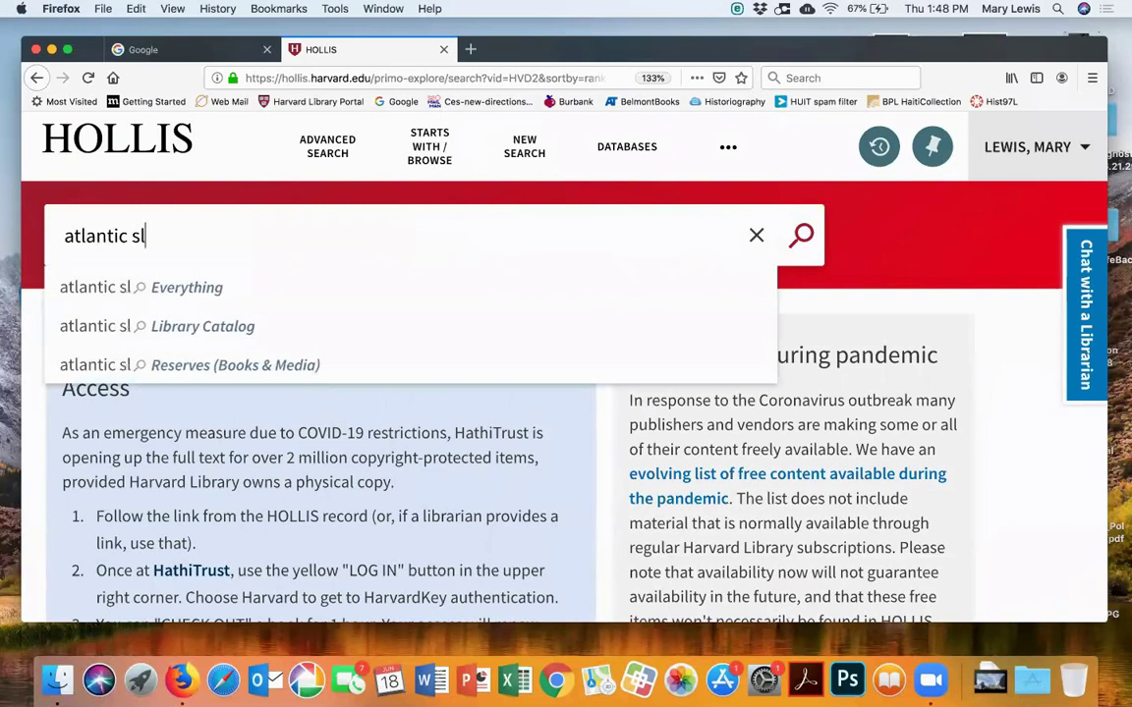
pyautogui.write('ave')
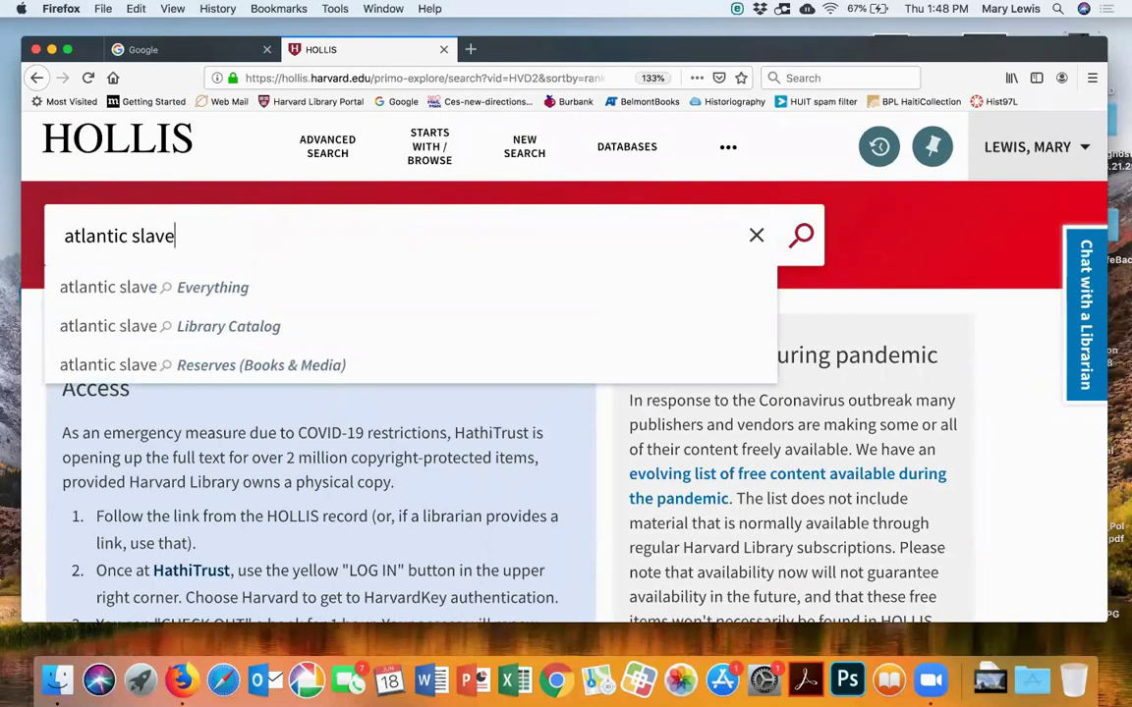
pyautogui.write('*')
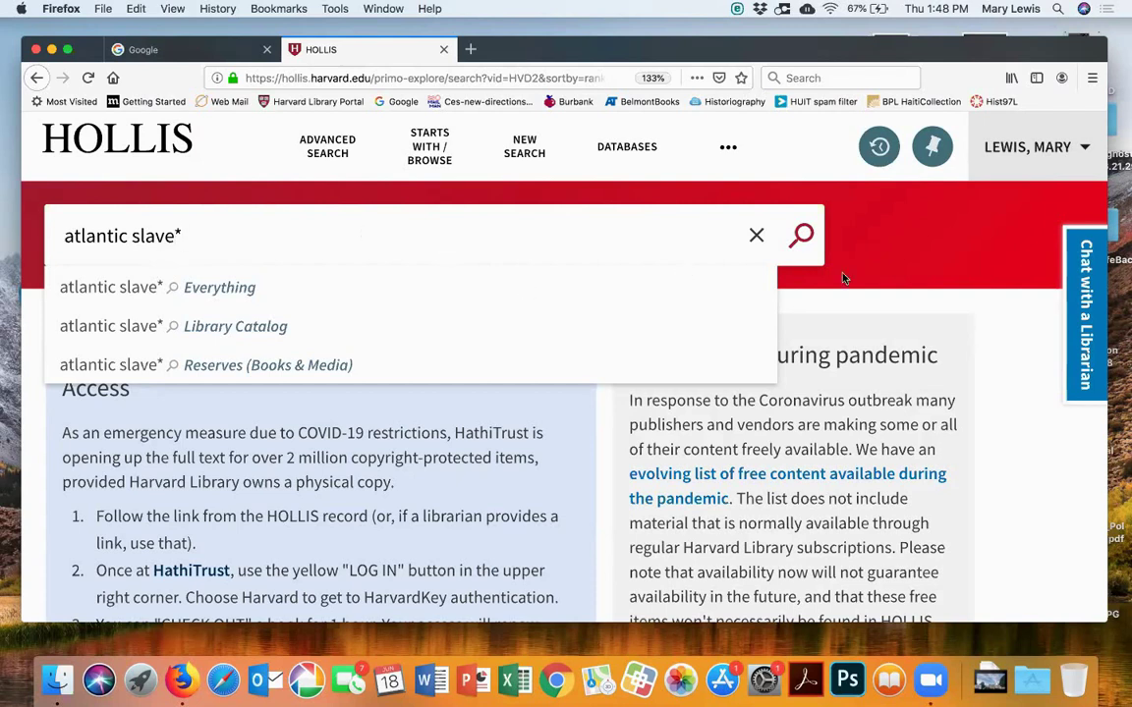
pyautogui.click(802, 237)
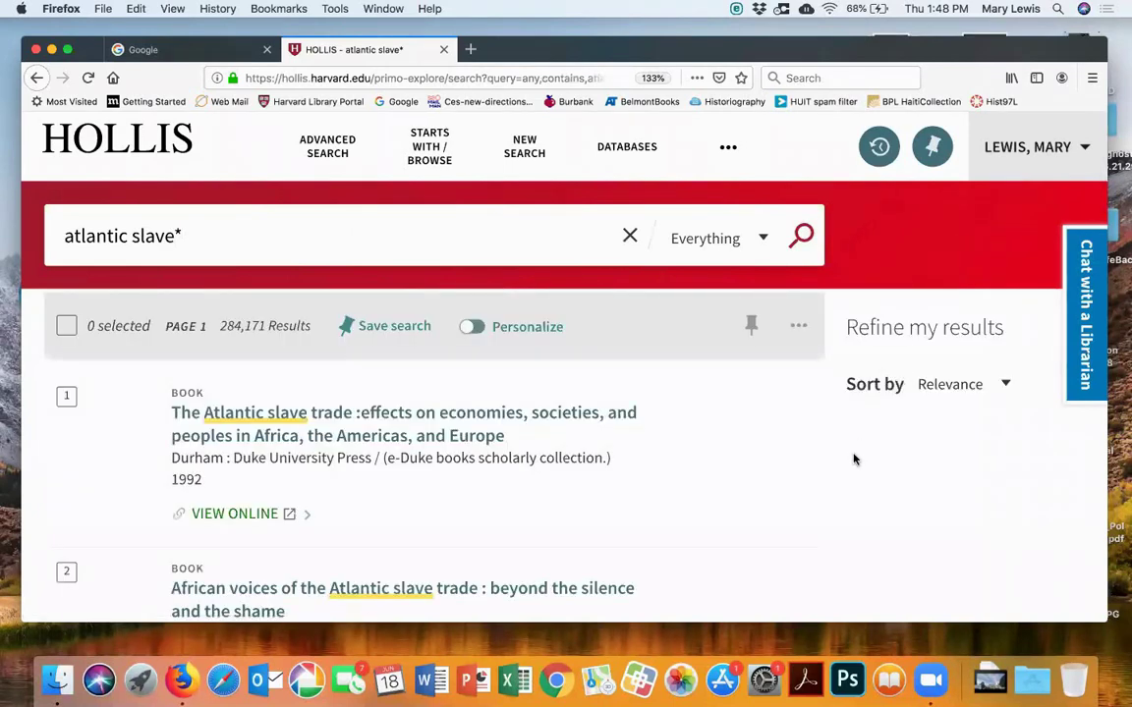
# Look through the first page of results to see which word endings the truncated term "slave*" matches
pyautogui.scroll(-2, 854, 459)
pyautogui.scroll(-8, 854, 459)
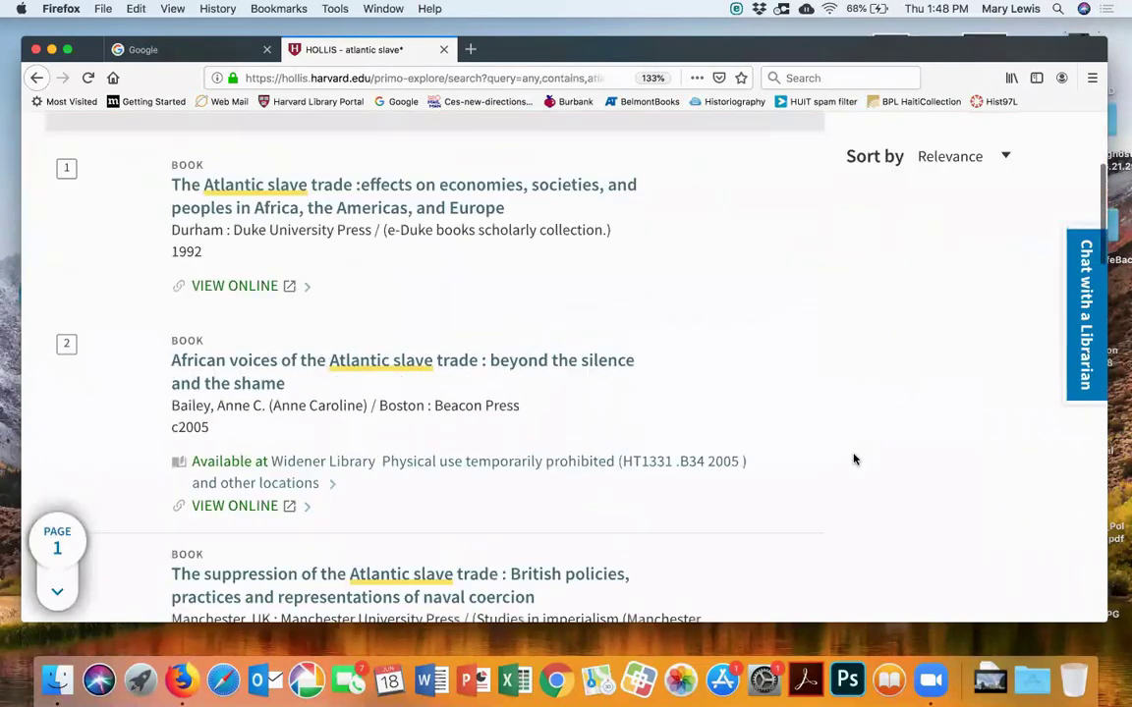
pyautogui.scroll(-6, 854, 459)
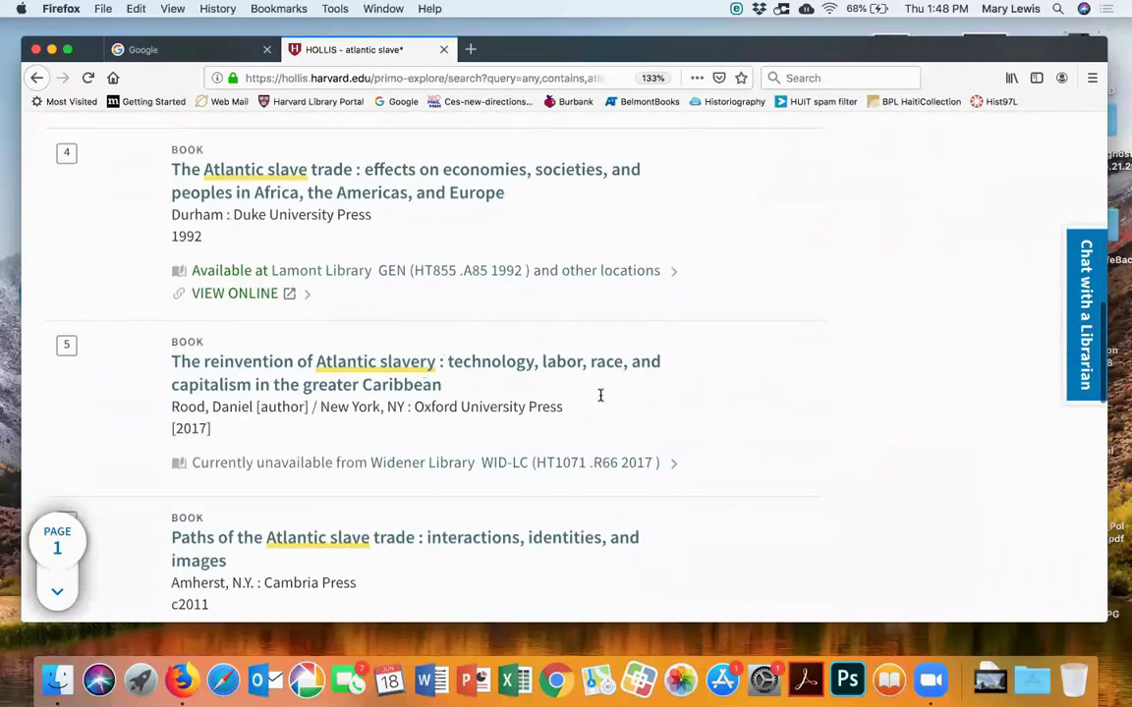
pyautogui.scroll(-2, 692, 429)
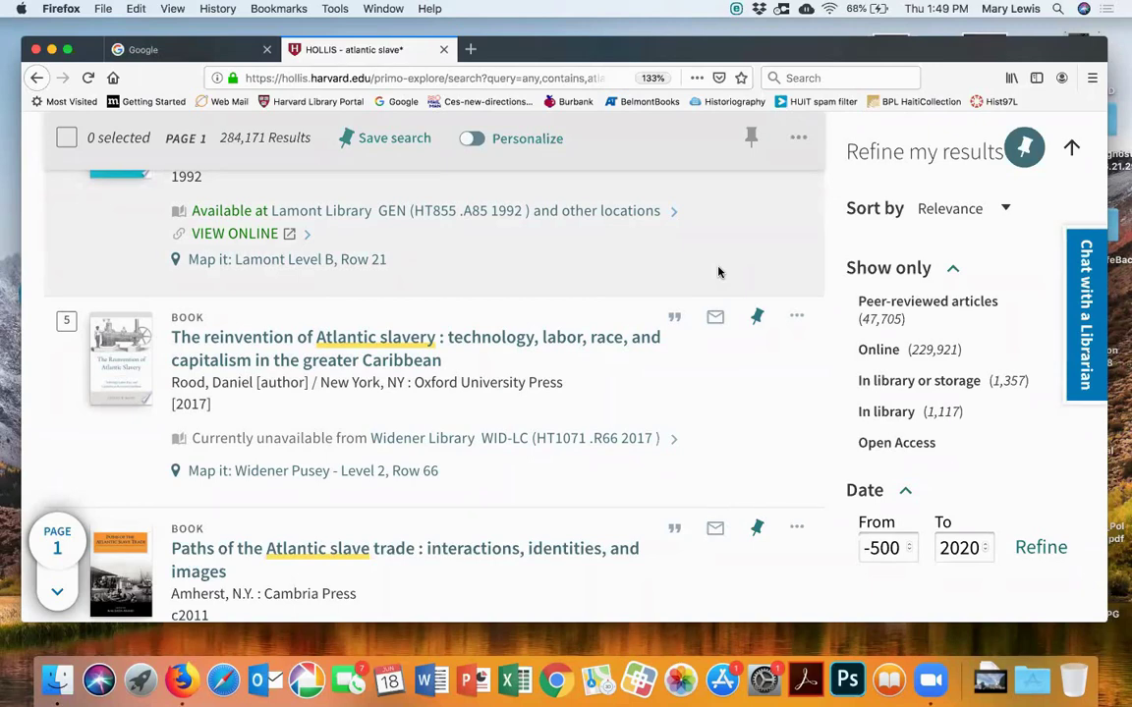
pyautogui.scroll(-1, 718, 272)
pyautogui.scroll(10, 718, 272)
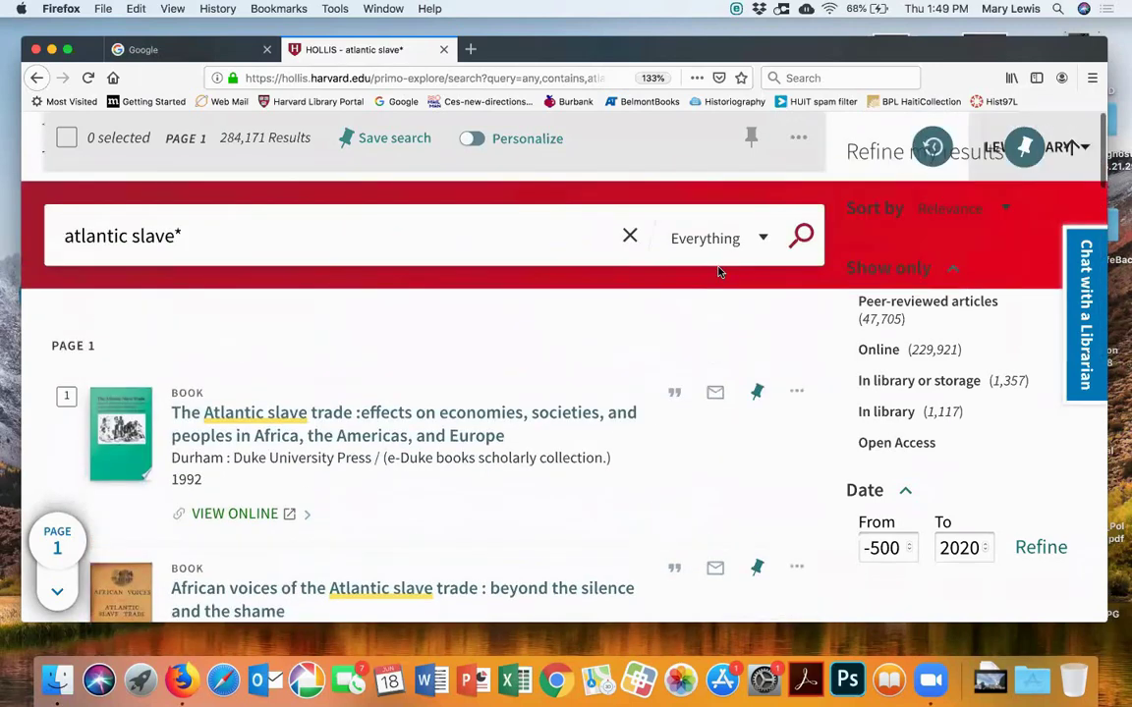
# Replace the search terms with "health* and migration" and run the search
pyautogui.click(629, 236)
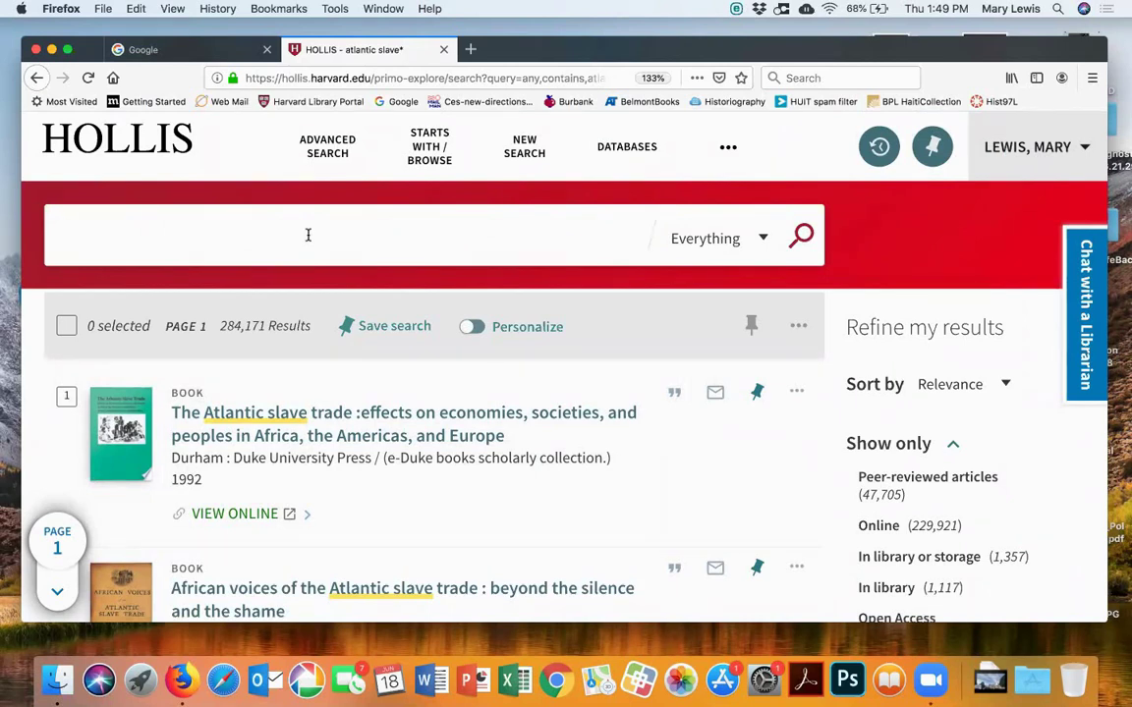
pyautogui.click(308, 235)
pyautogui.write('health*')
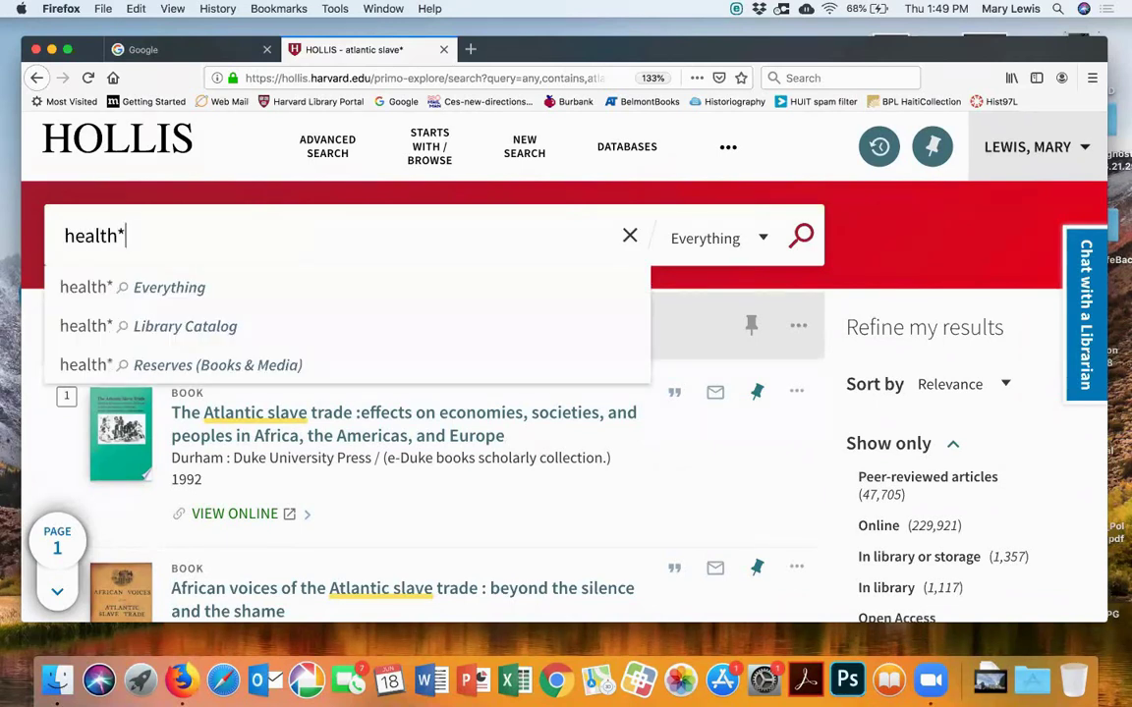
pyautogui.write(' and')
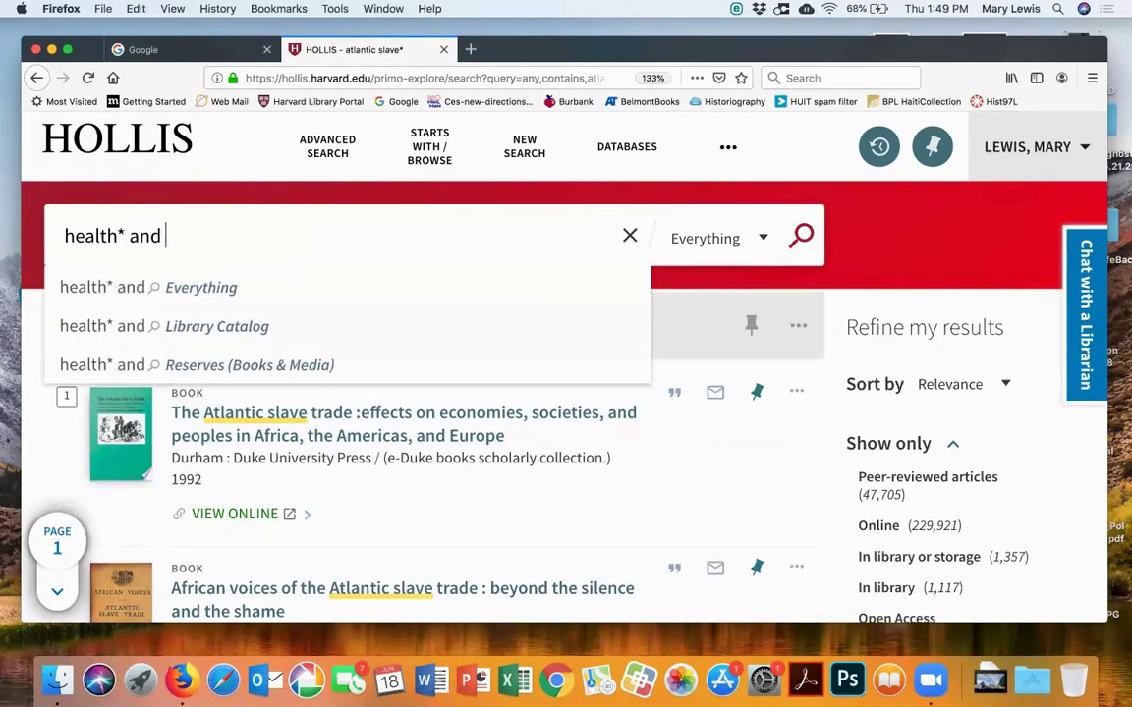
pyautogui.write(' migration')
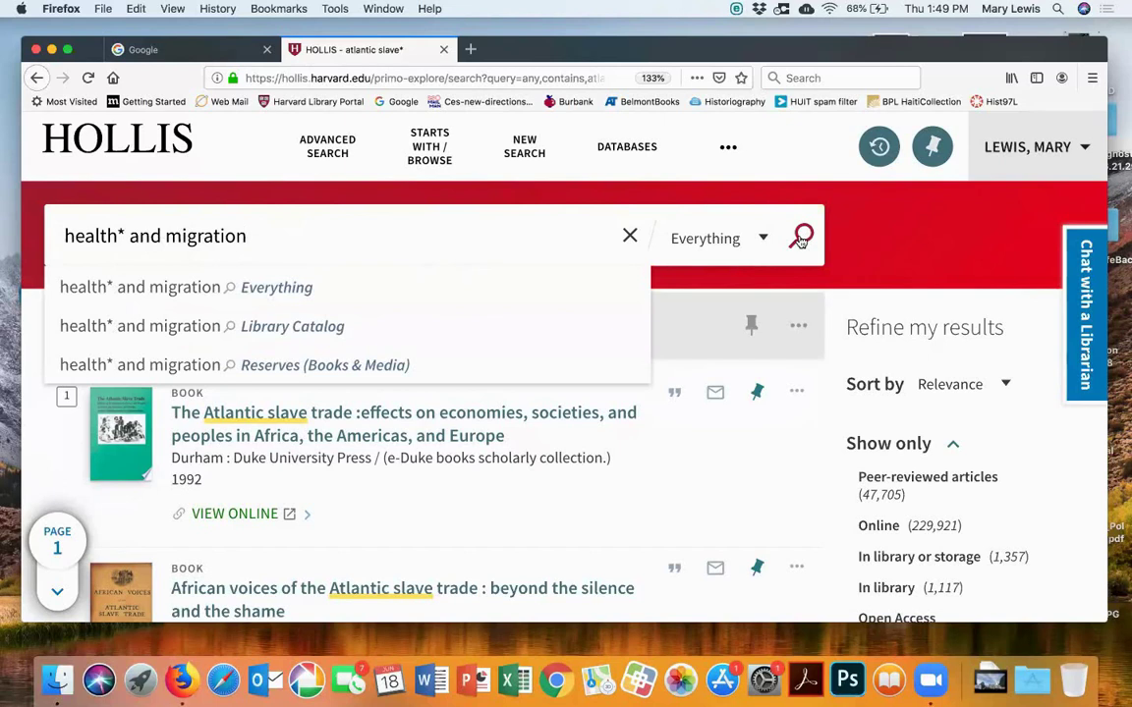
pyautogui.click(800, 236)
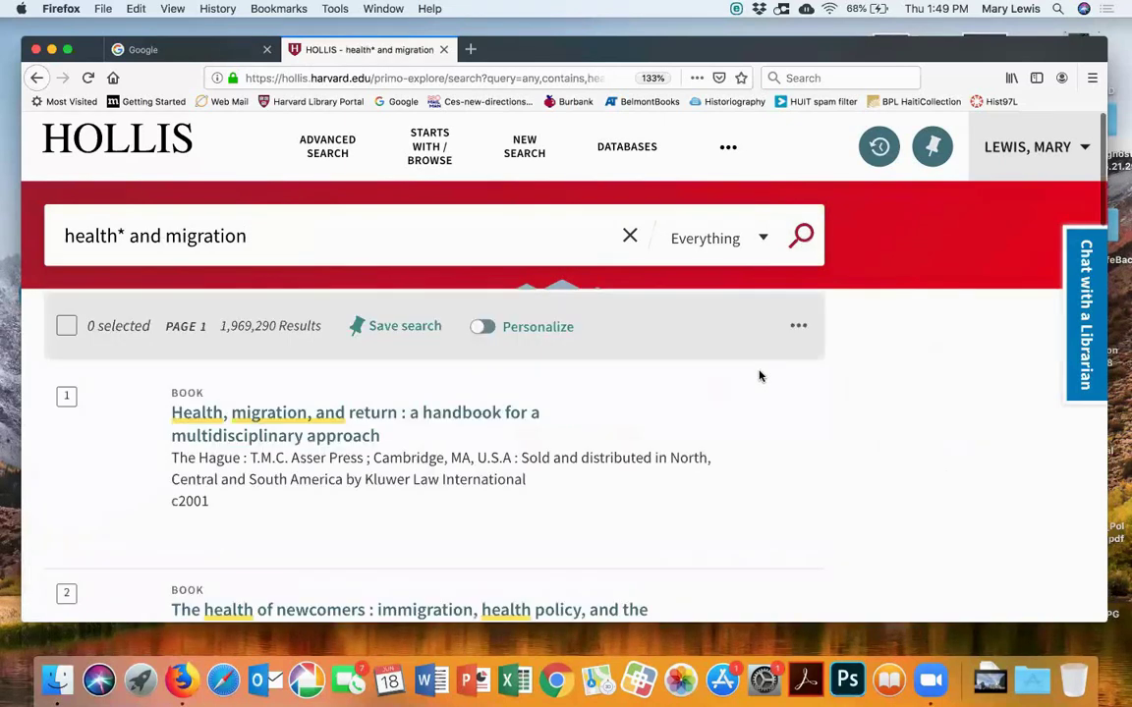
# Examine the first titles in the health and migration results for their relevance to both terms
pyautogui.scroll(-2, 732, 428)
pyautogui.scroll(-2, 731, 428)
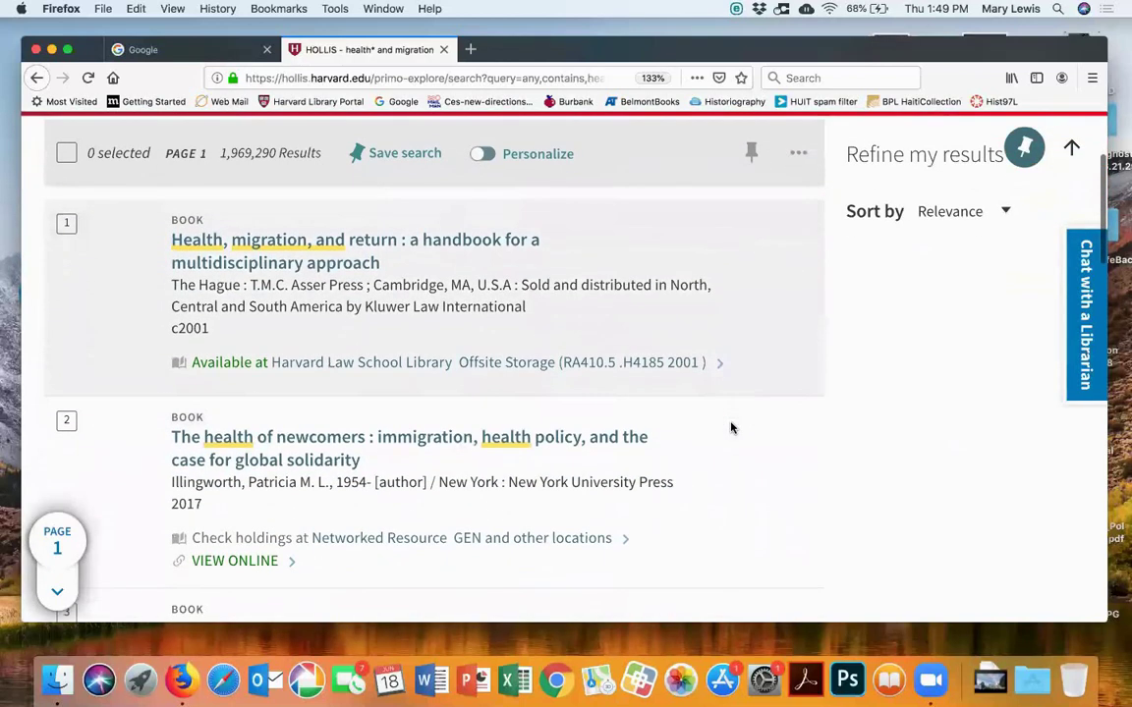
pyautogui.scroll(-1, 731, 429)
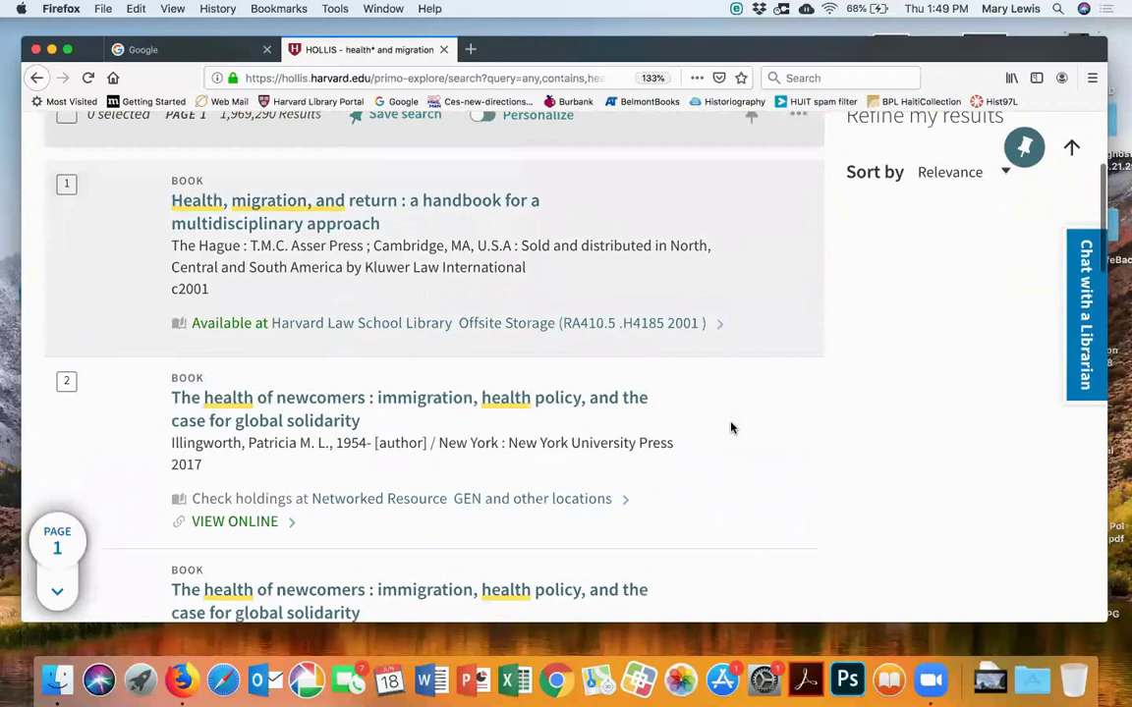
pyautogui.scroll(-1, 731, 428)
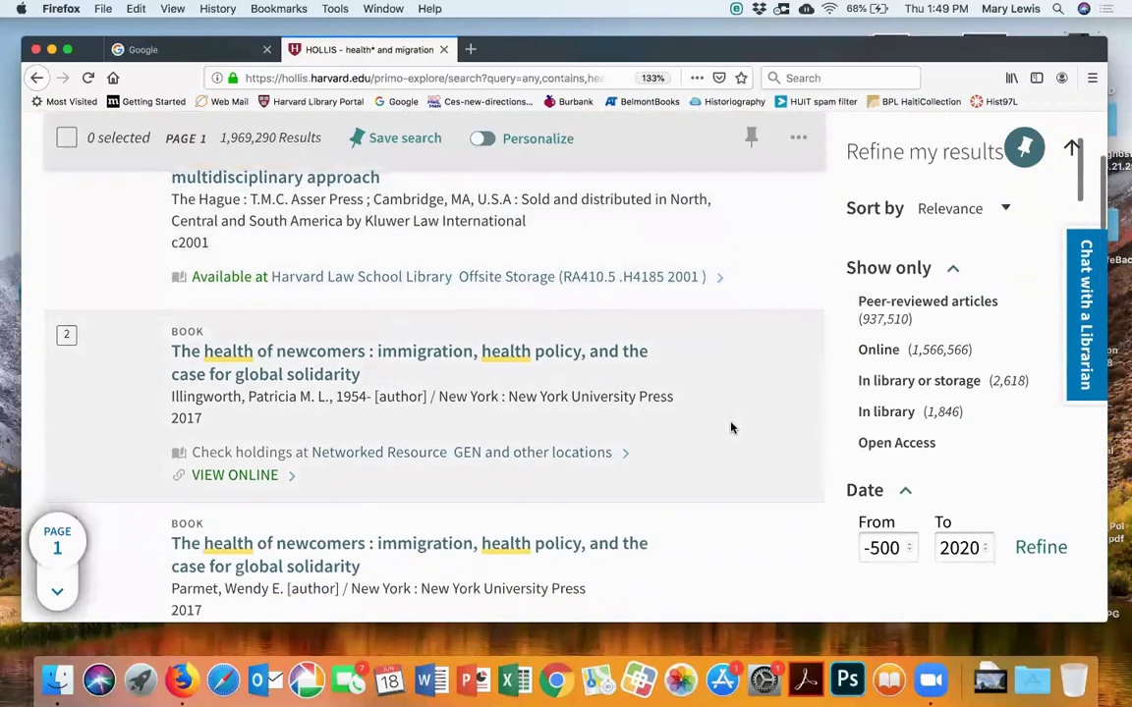
pyautogui.scroll(-5, 731, 428)
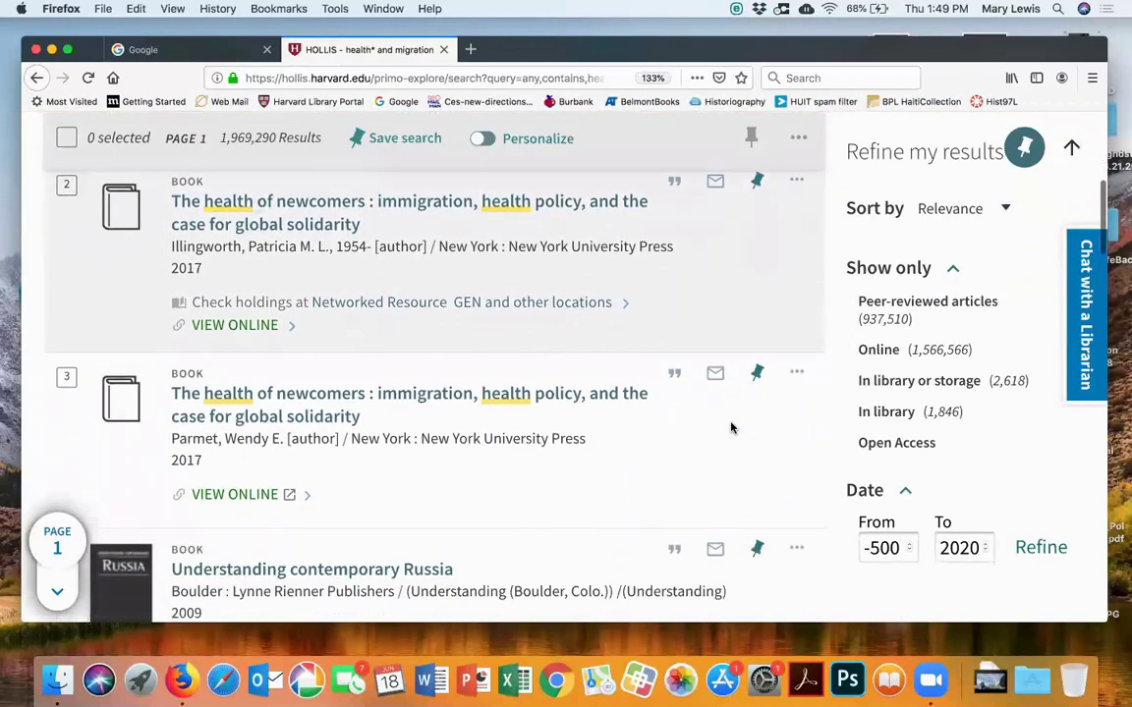
pyautogui.scroll(-1, 731, 428)
pyautogui.scroll(6, 731, 428)
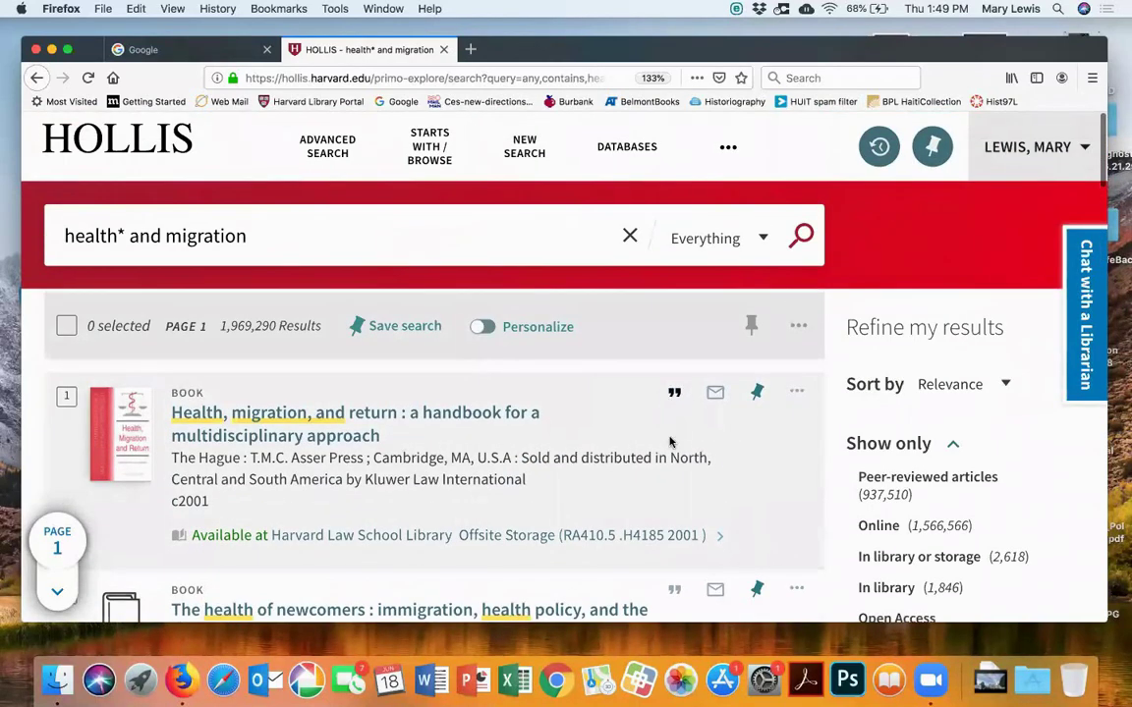
pyautogui.scroll(-8, 669, 442)
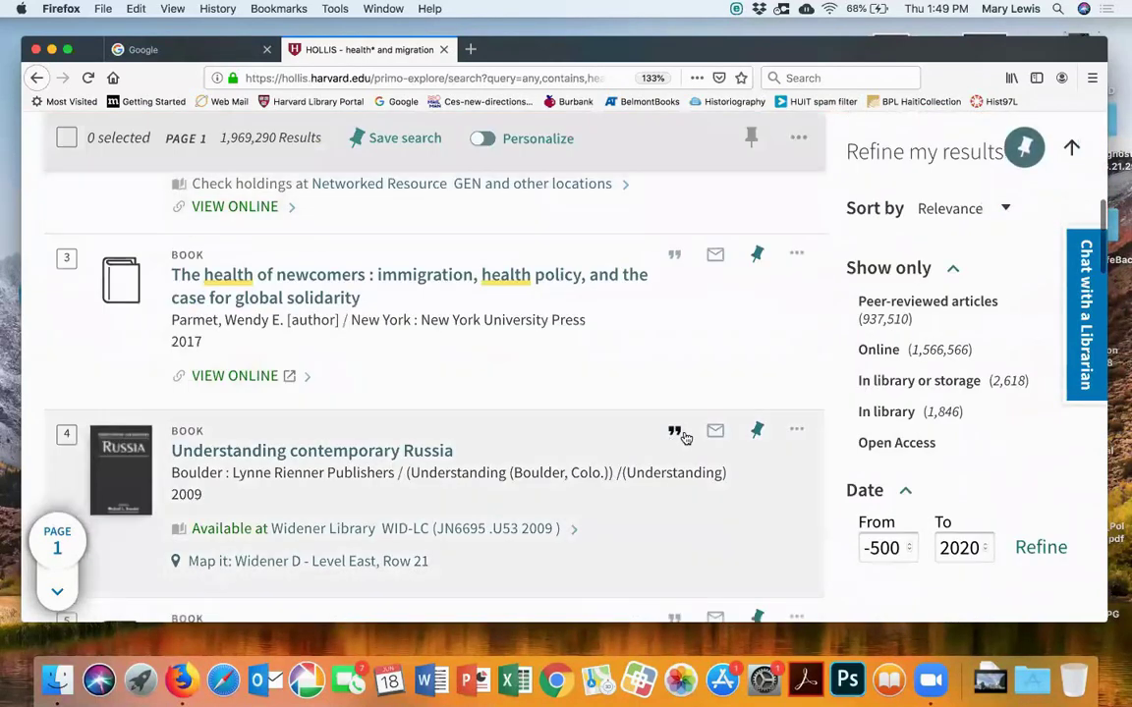
# Show more languages among the result filters and limit the health and migration results to Italian
pyautogui.scroll(-3, 993, 432)
pyautogui.scroll(-15, 1020, 437)
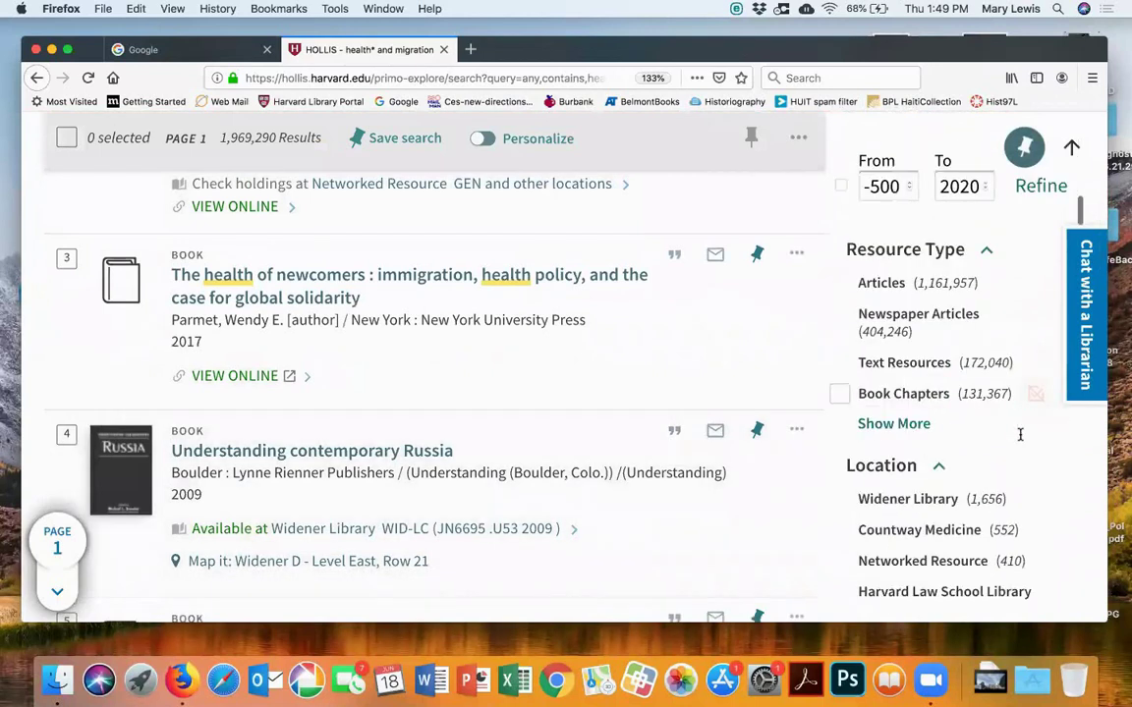
pyautogui.scroll(-8, 1022, 443)
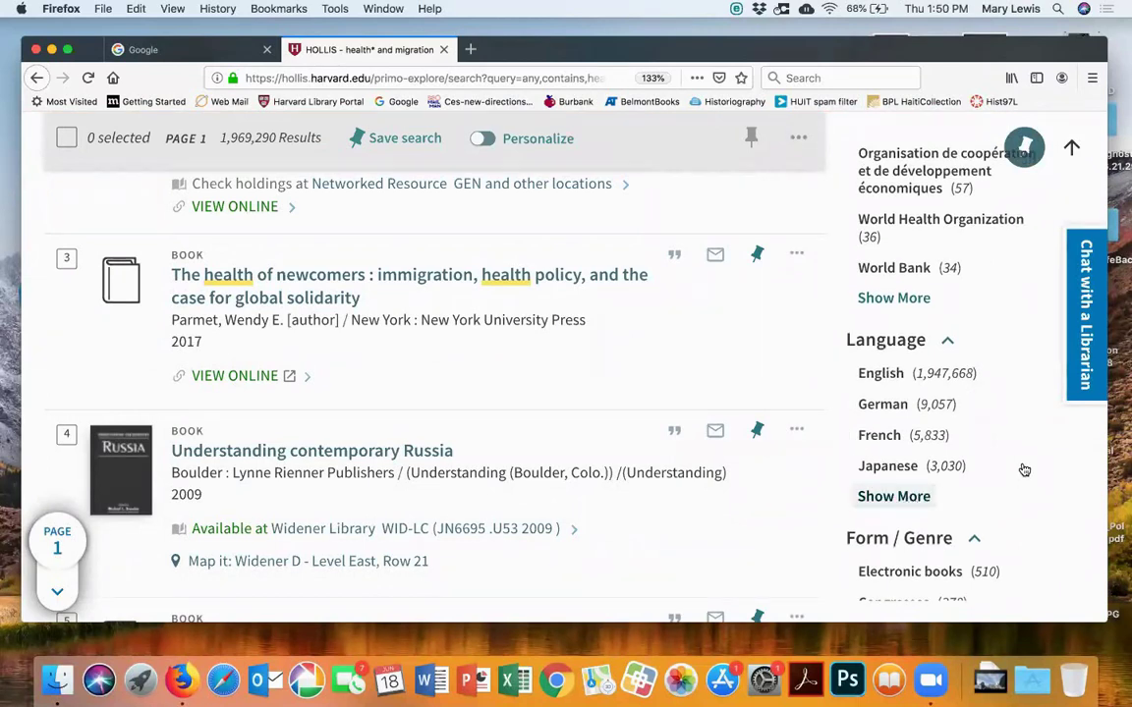
pyautogui.scroll(-8, 1020, 483)
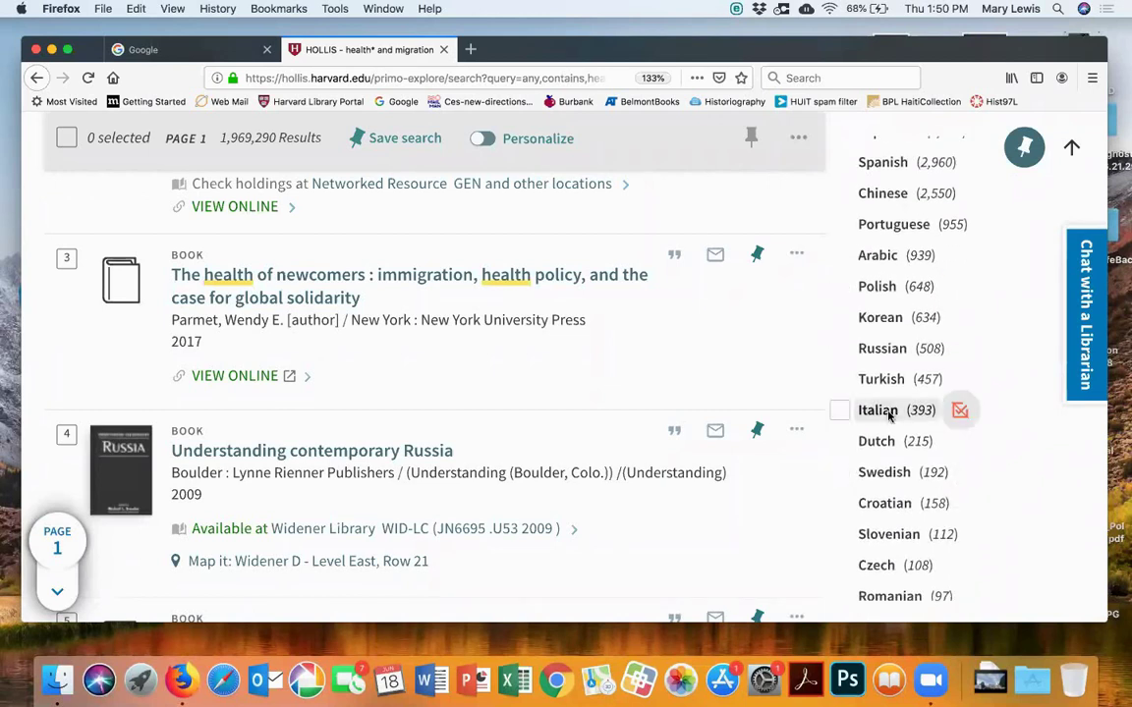
pyautogui.click(890, 417)
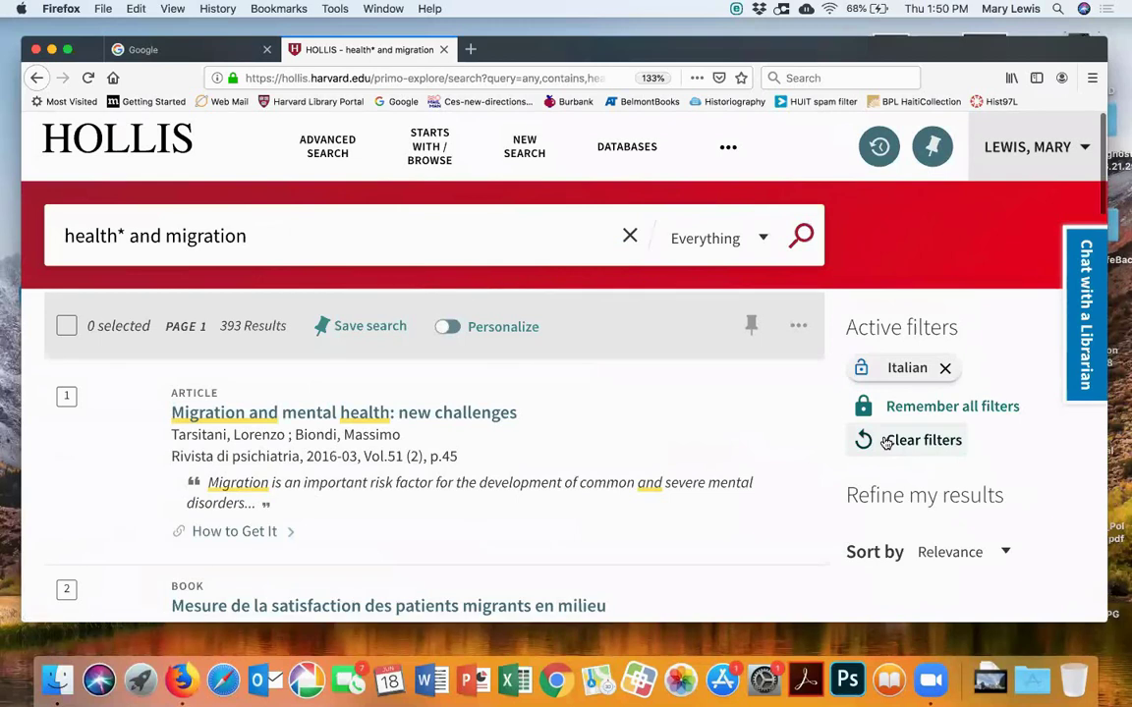
# Browse the Italian-language results and open the record for "Da una sponda all'altra del Mediterraneo : donne immigrate e maternità"
pyautogui.scroll(-3, 886, 443)
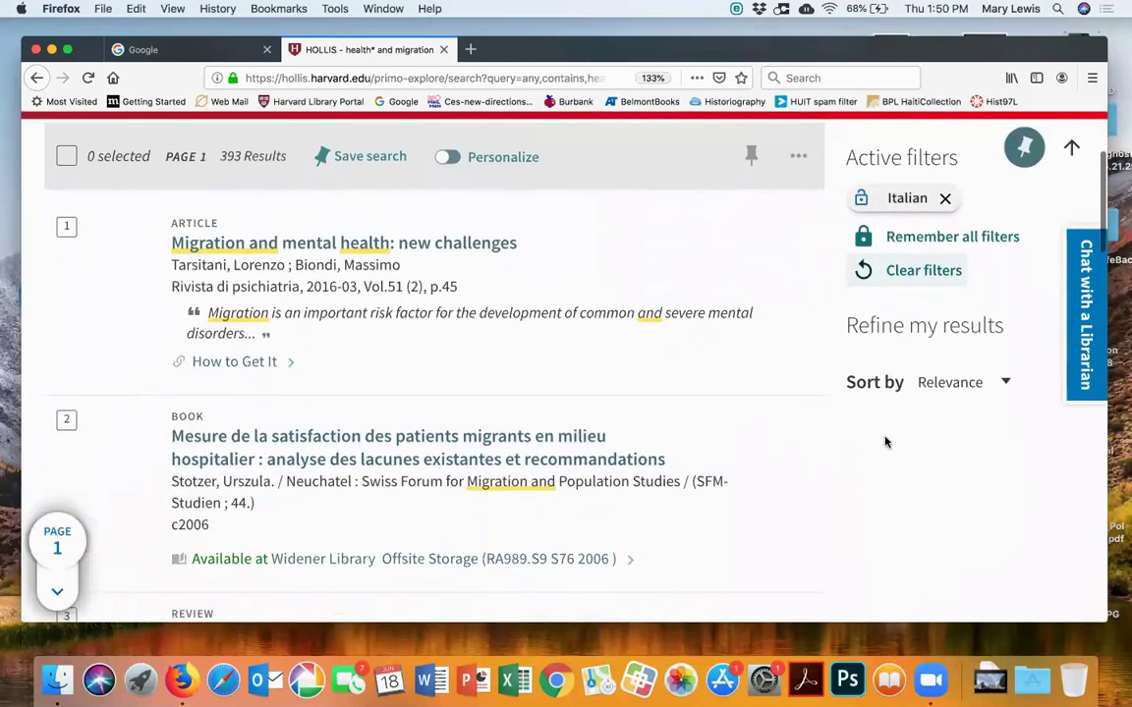
pyautogui.scroll(-1, 885, 442)
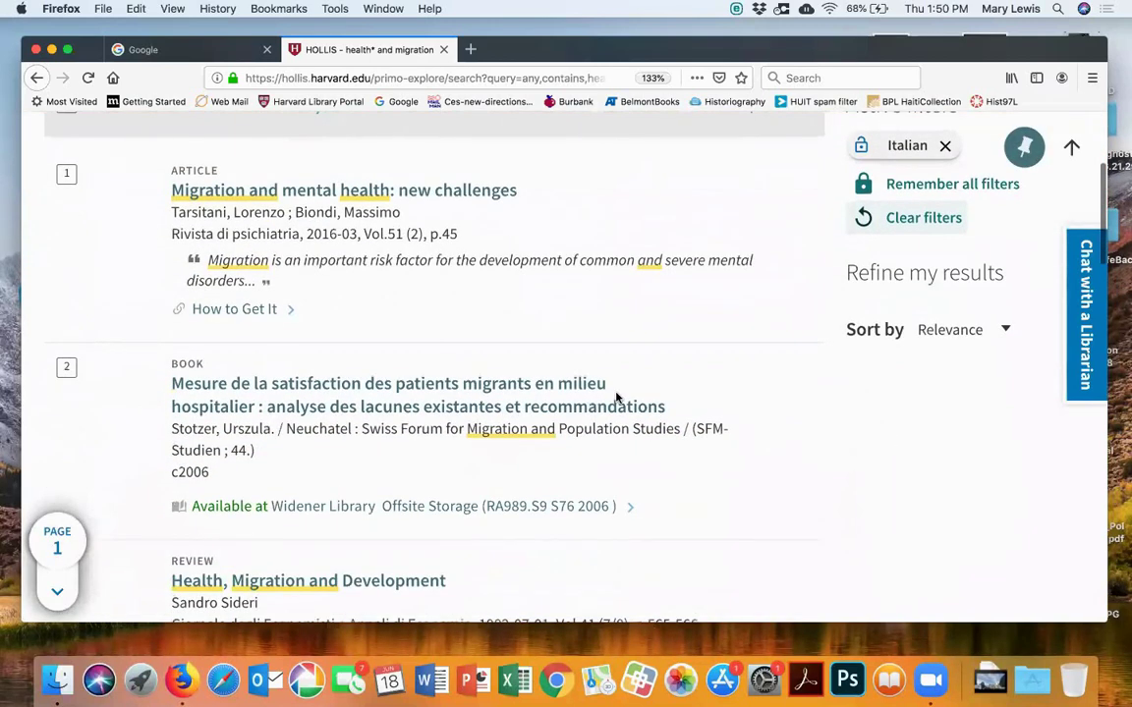
pyautogui.scroll(-5, 725, 445)
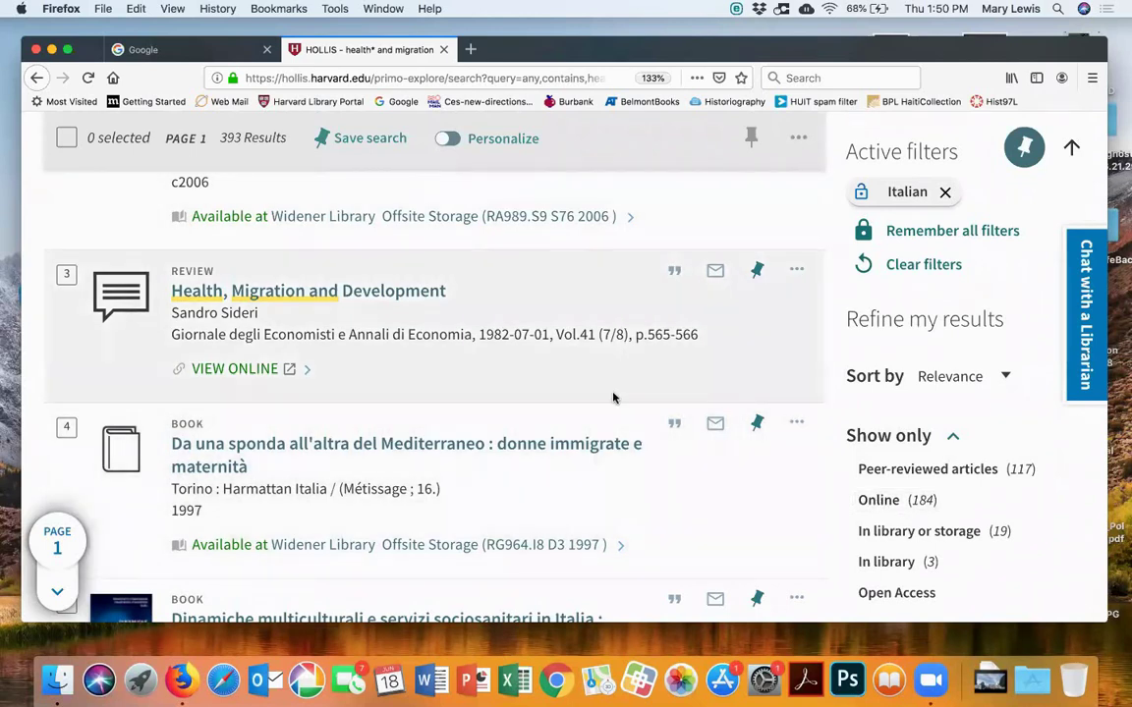
pyautogui.scroll(-3, 551, 335)
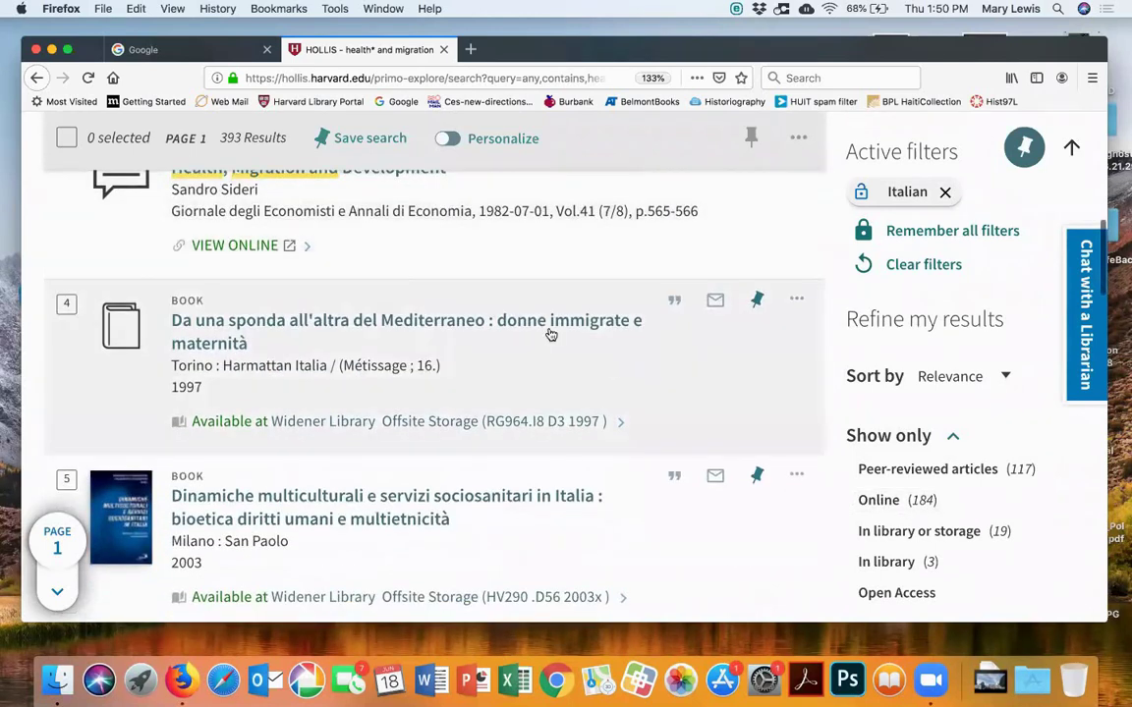
pyautogui.click(613, 341)
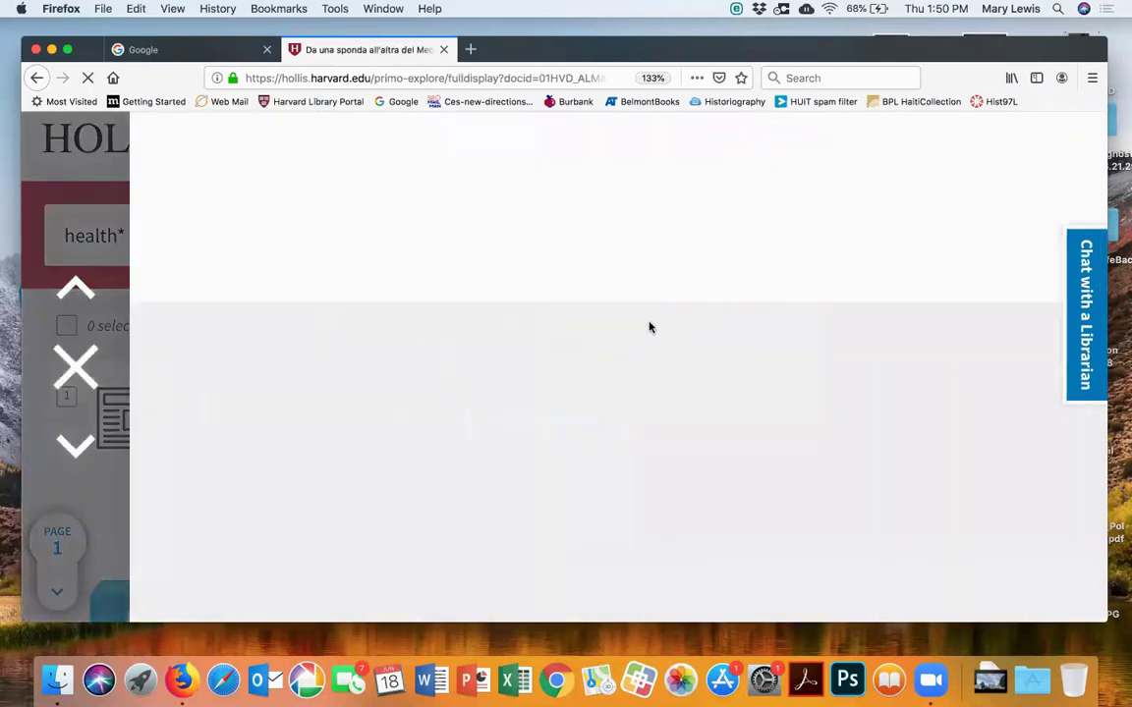
# Examine the record's subject headings, other search terms, holdings and shelf view for leads to related material
pyautogui.scroll(-8, 648, 327)
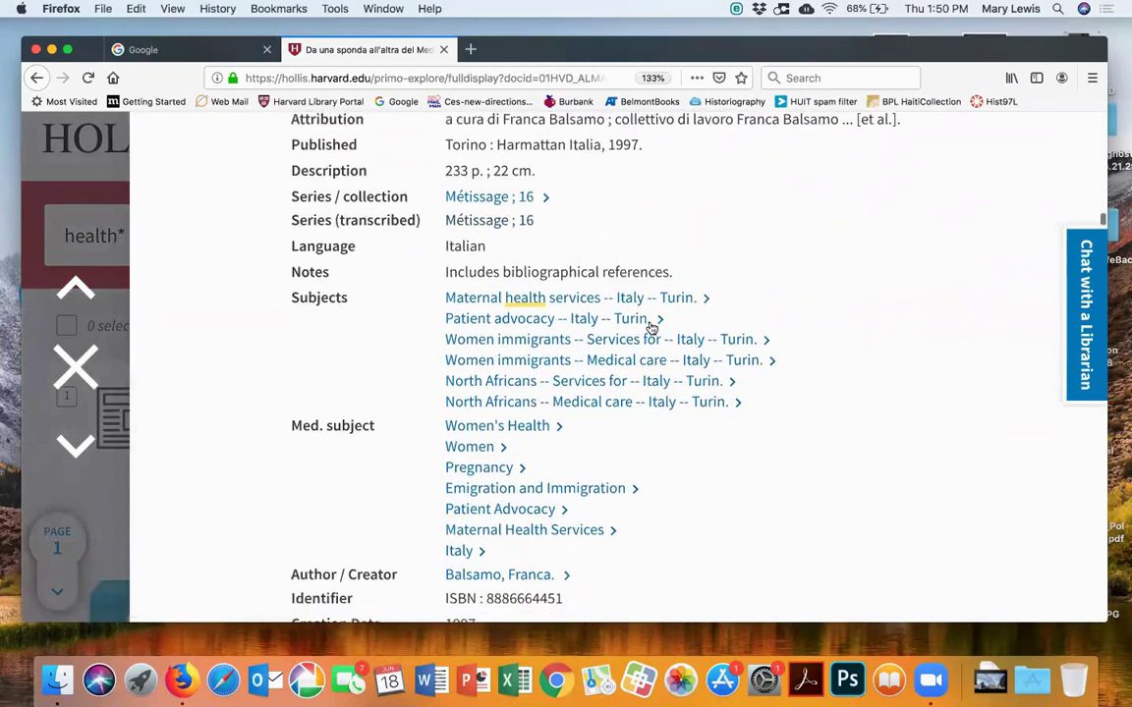
pyautogui.scroll(-1, 650, 328)
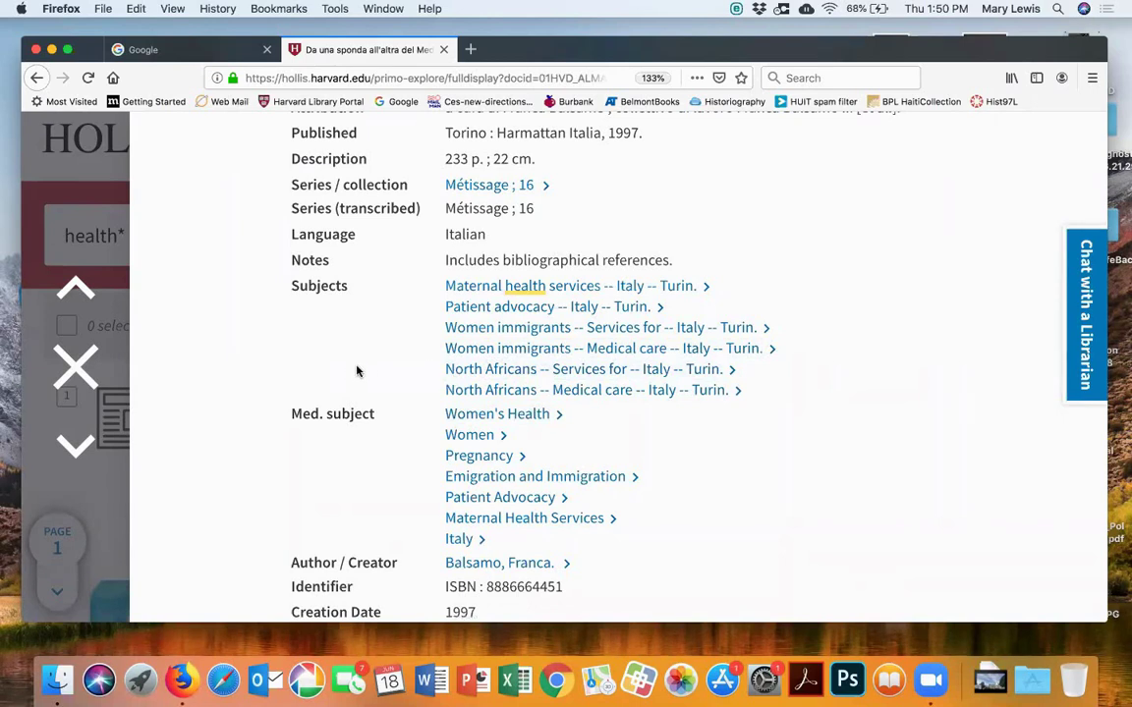
pyautogui.scroll(10, 357, 371)
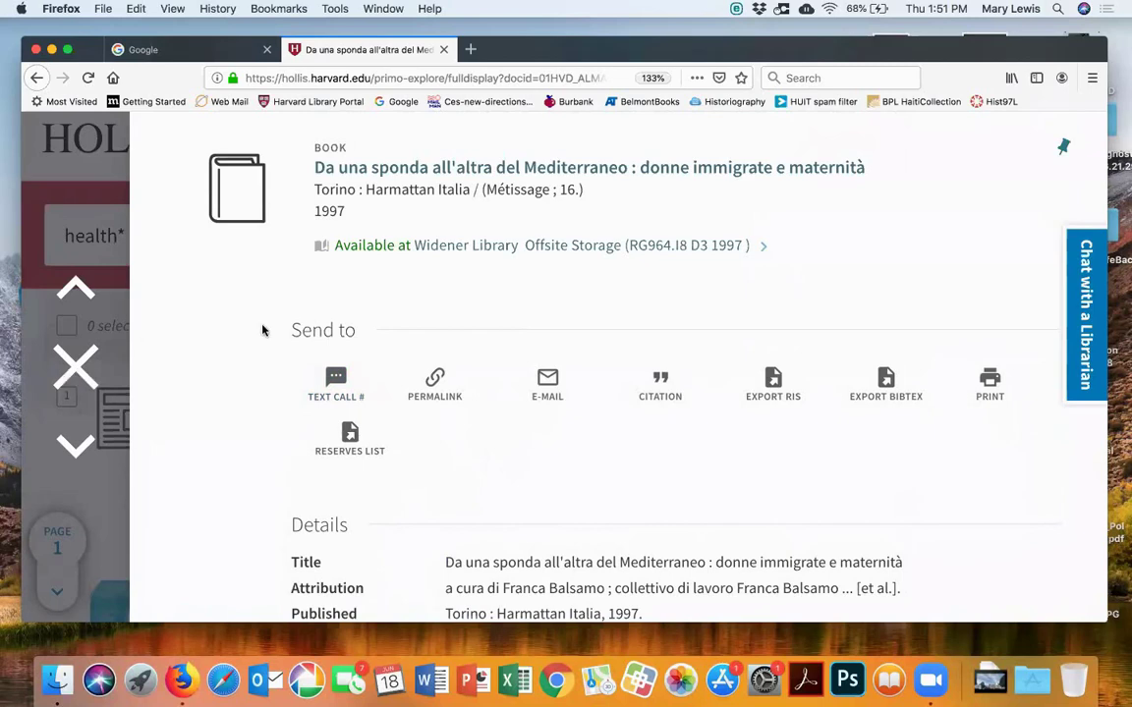
pyautogui.scroll(-20, 237, 370)
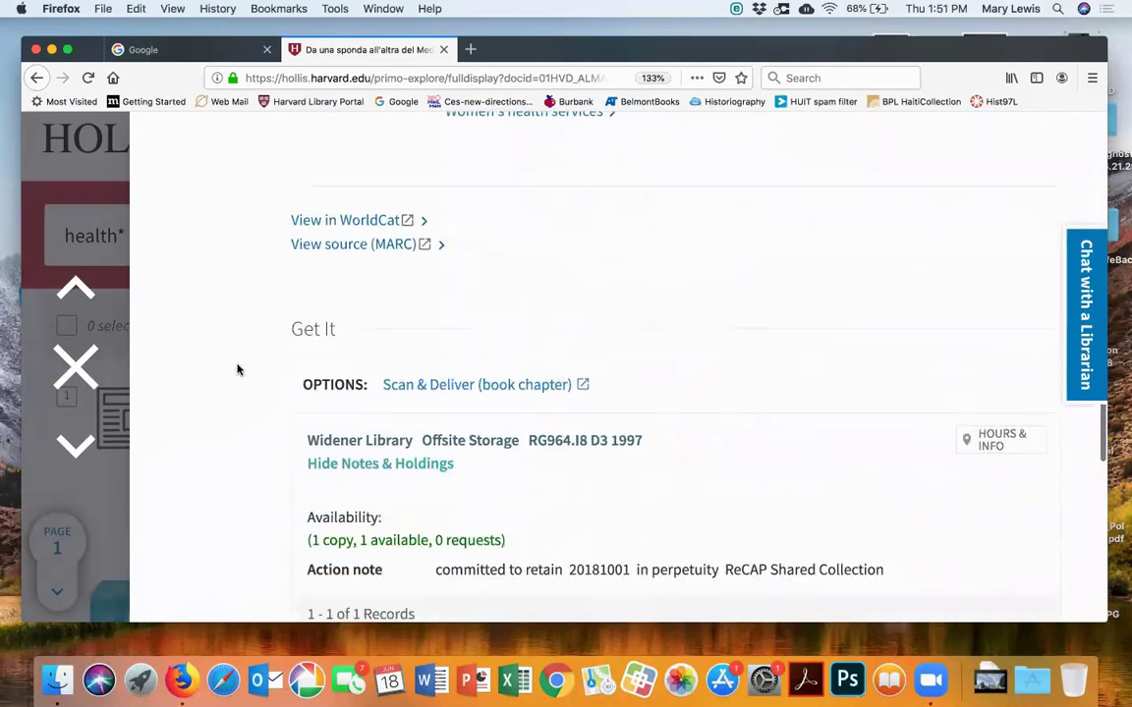
pyautogui.scroll(-5, 237, 370)
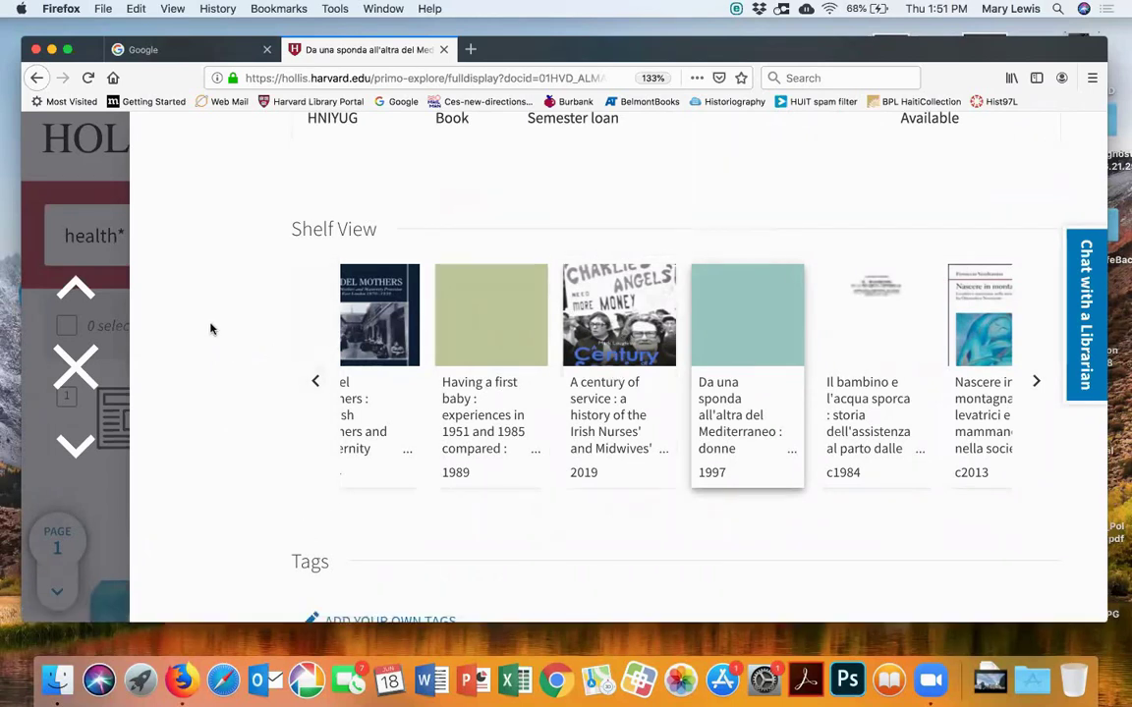
pyautogui.scroll(15, 210, 328)
pyautogui.scroll(-15, 211, 328)
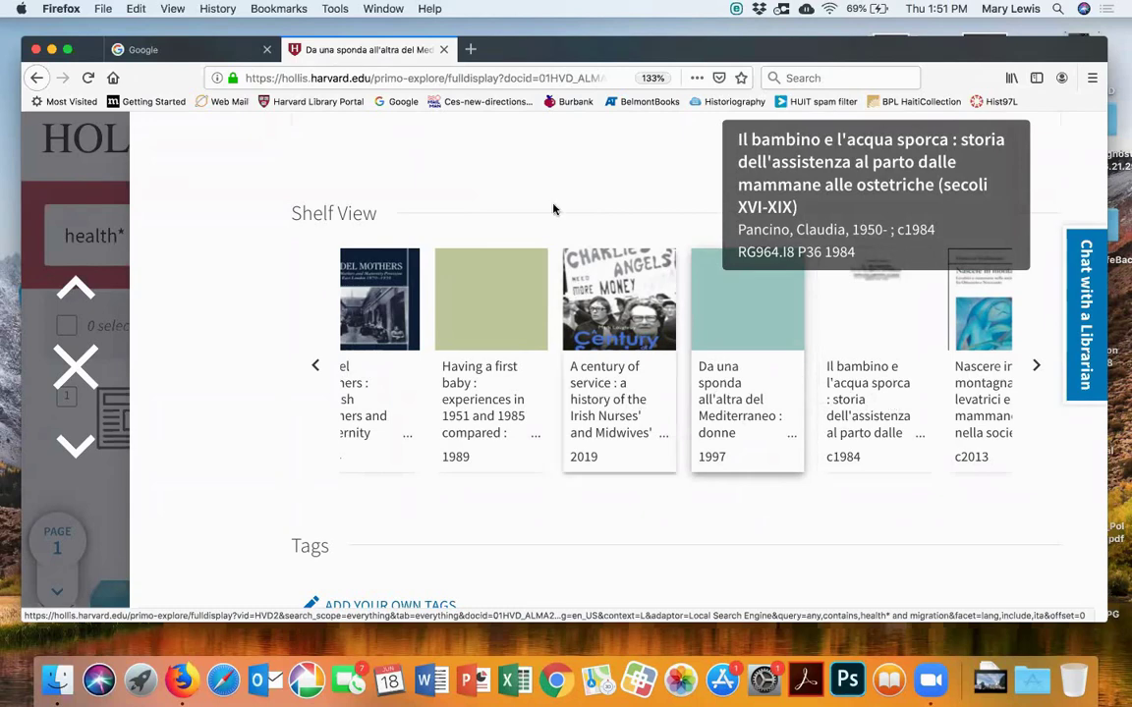
pyautogui.scroll(5, 552, 191)
pyautogui.scroll(8, 552, 192)
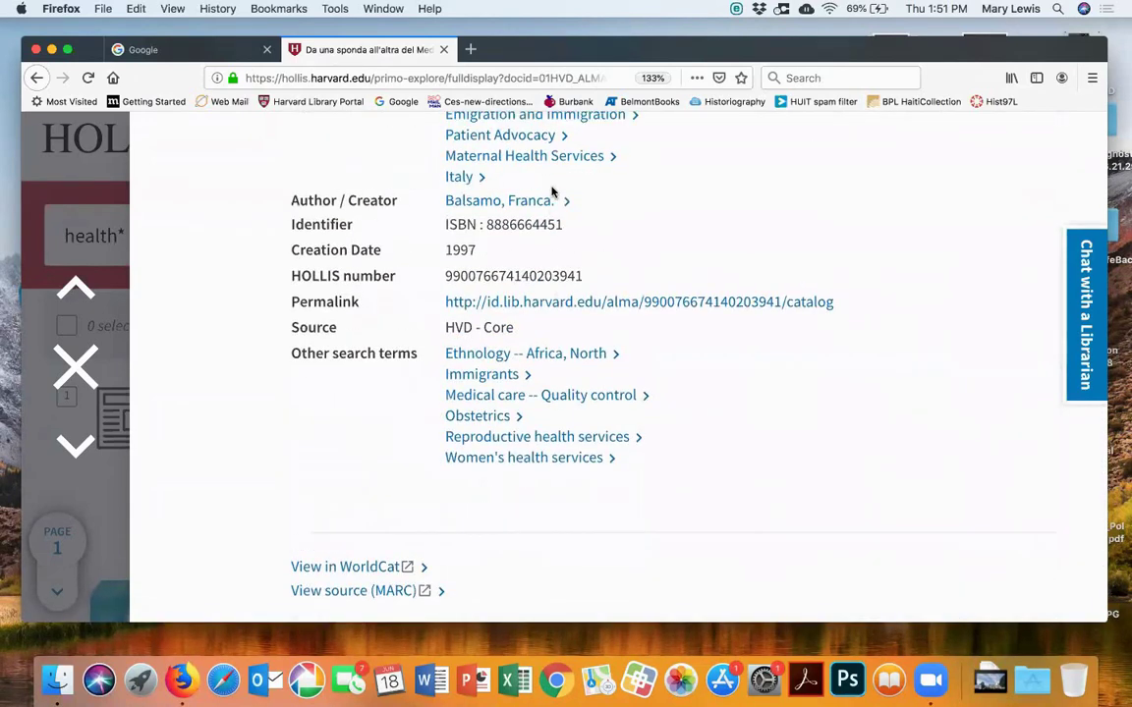
pyautogui.scroll(-1, 553, 192)
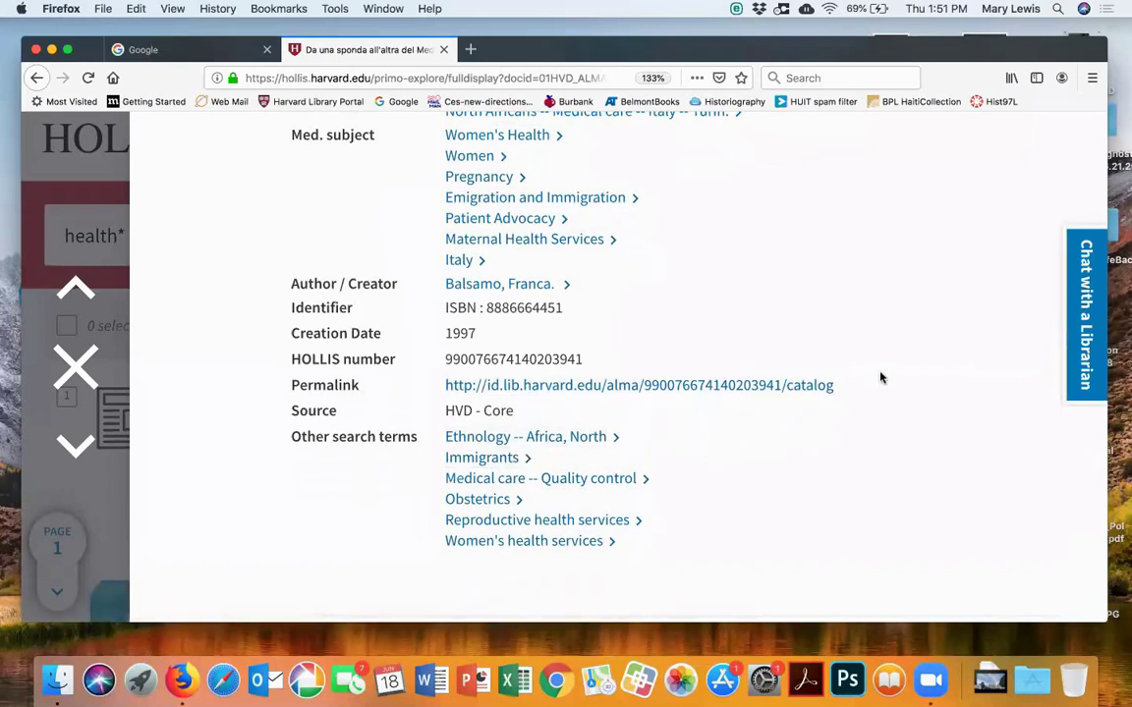
pyautogui.scroll(10, 880, 378)
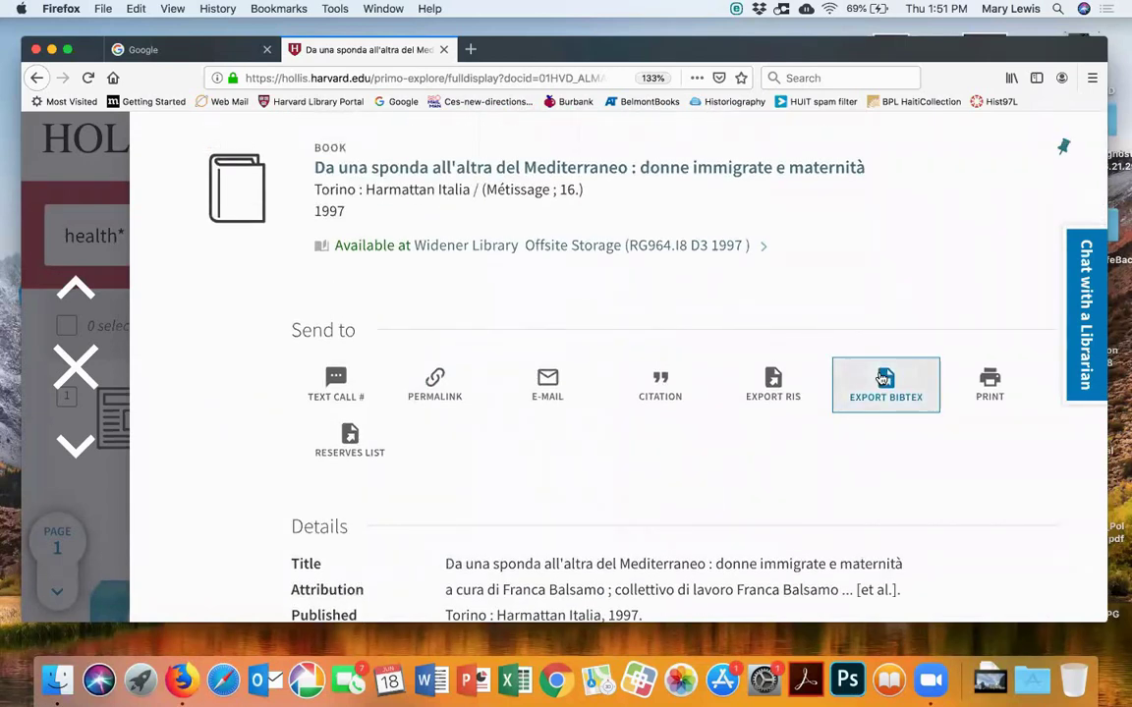
# Close the book record and leave the Italian-language results for the HOLLIS start page
pyautogui.click(77, 368)
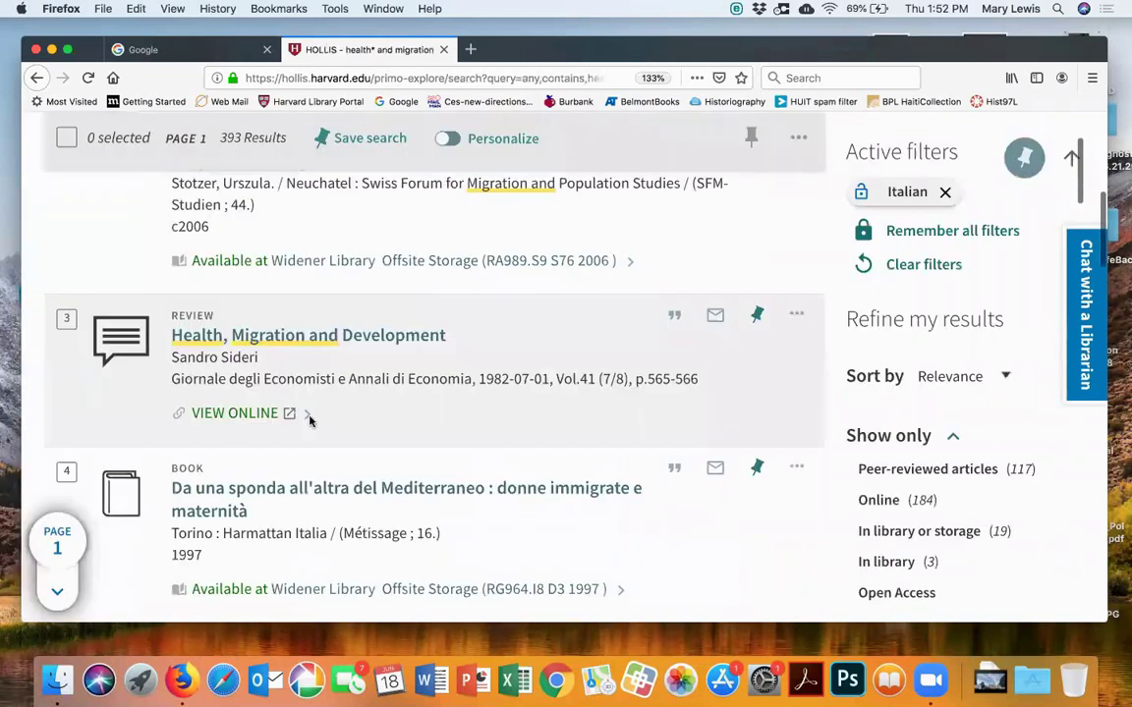
pyautogui.scroll(5, 319, 246)
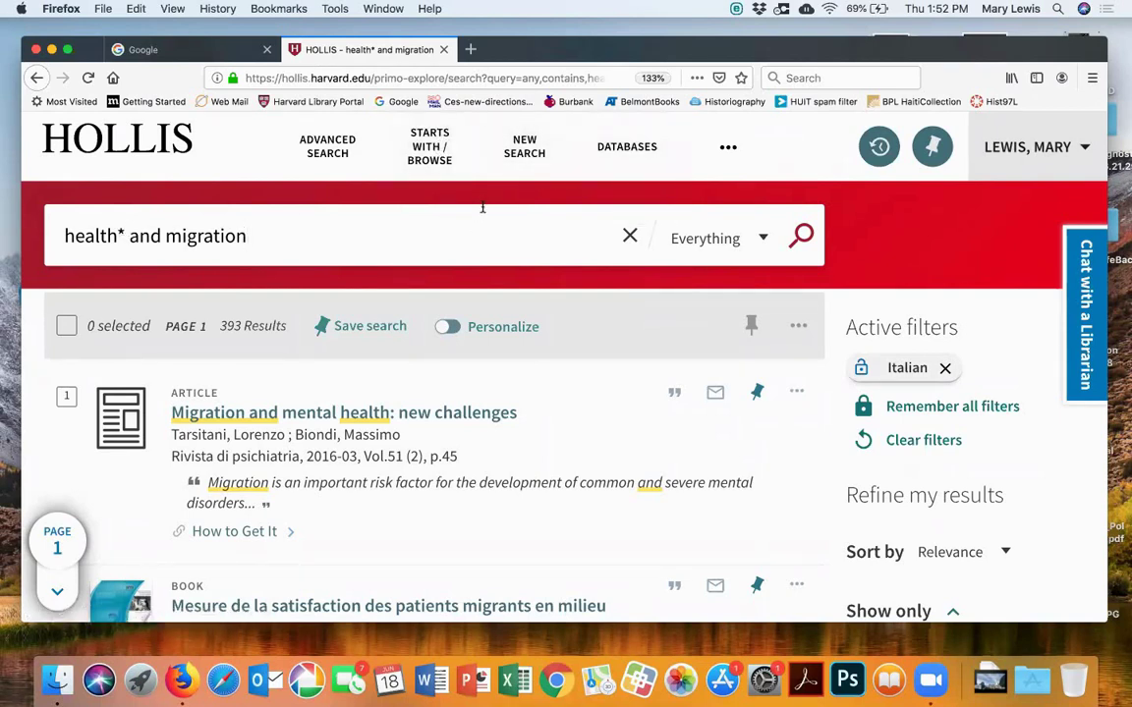
pyautogui.click(149, 128)
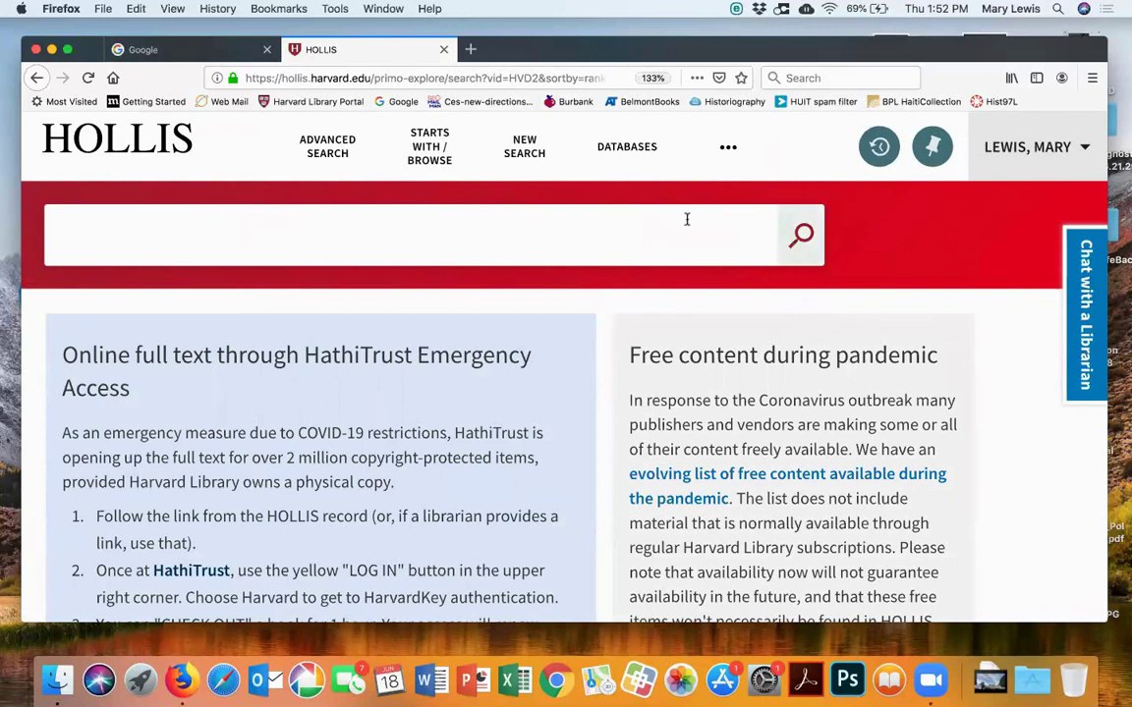
# Open the Harvard Library database finder and search it for "queer"
pyautogui.click(628, 148)
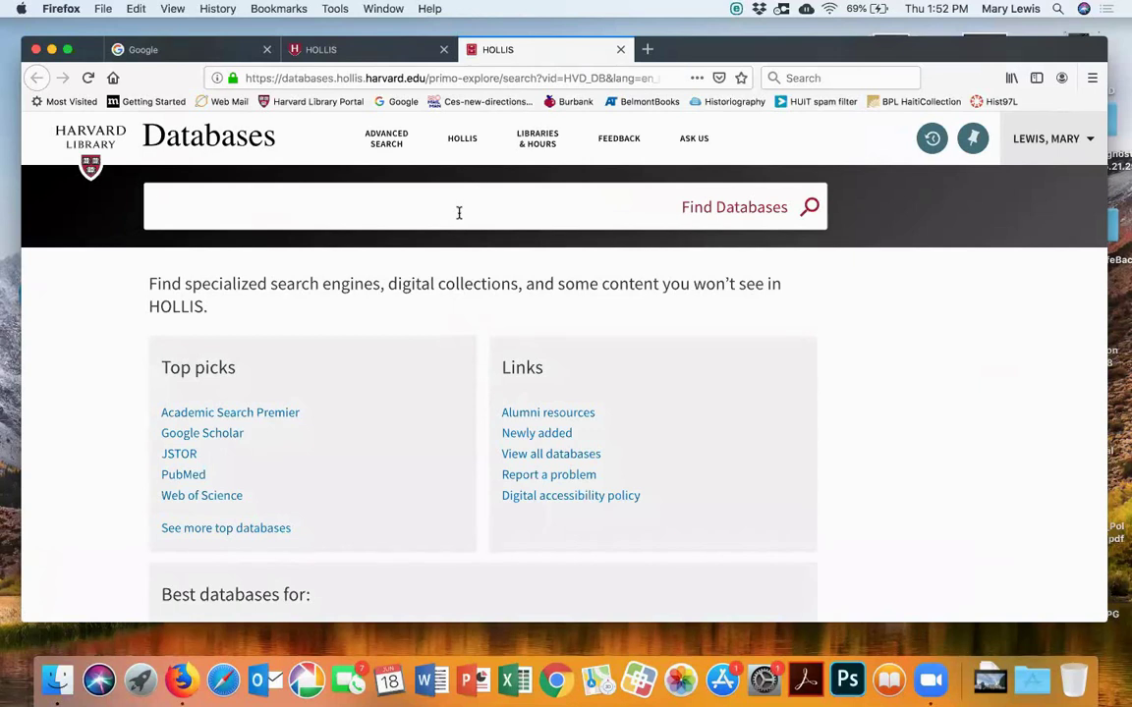
pyautogui.write('queer')
pyautogui.press('Return')
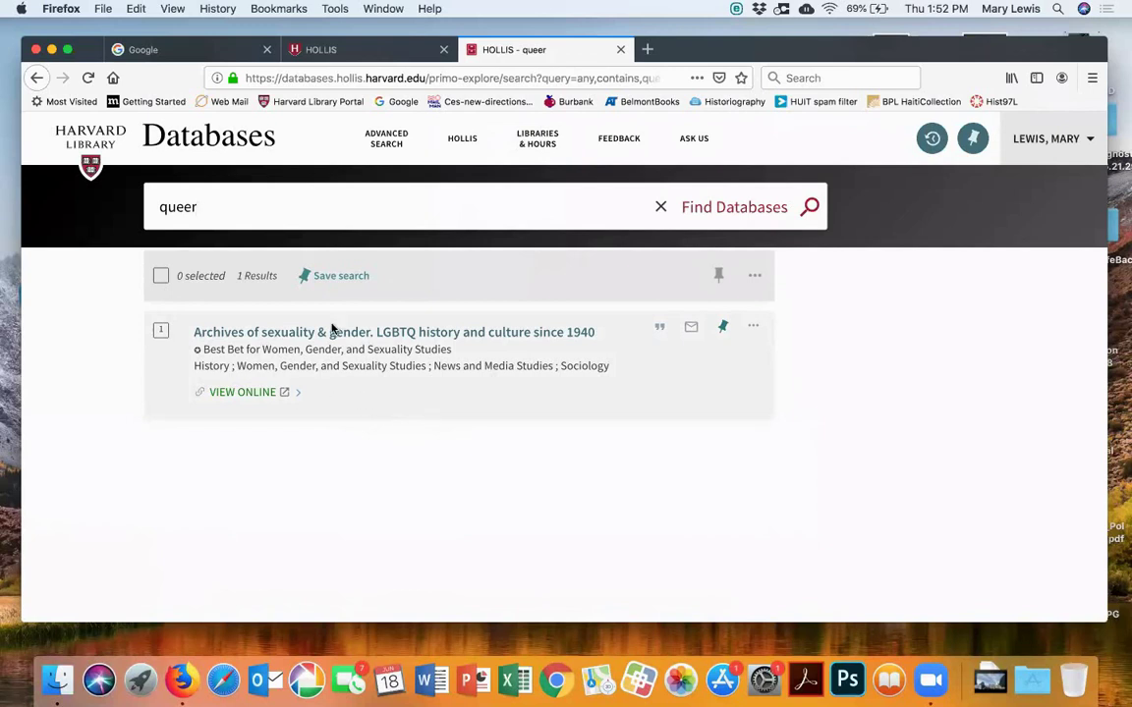
# Open the "Archives of sexuality & gender." resource from its database record and look over its advanced search options
pyautogui.click(590, 391)
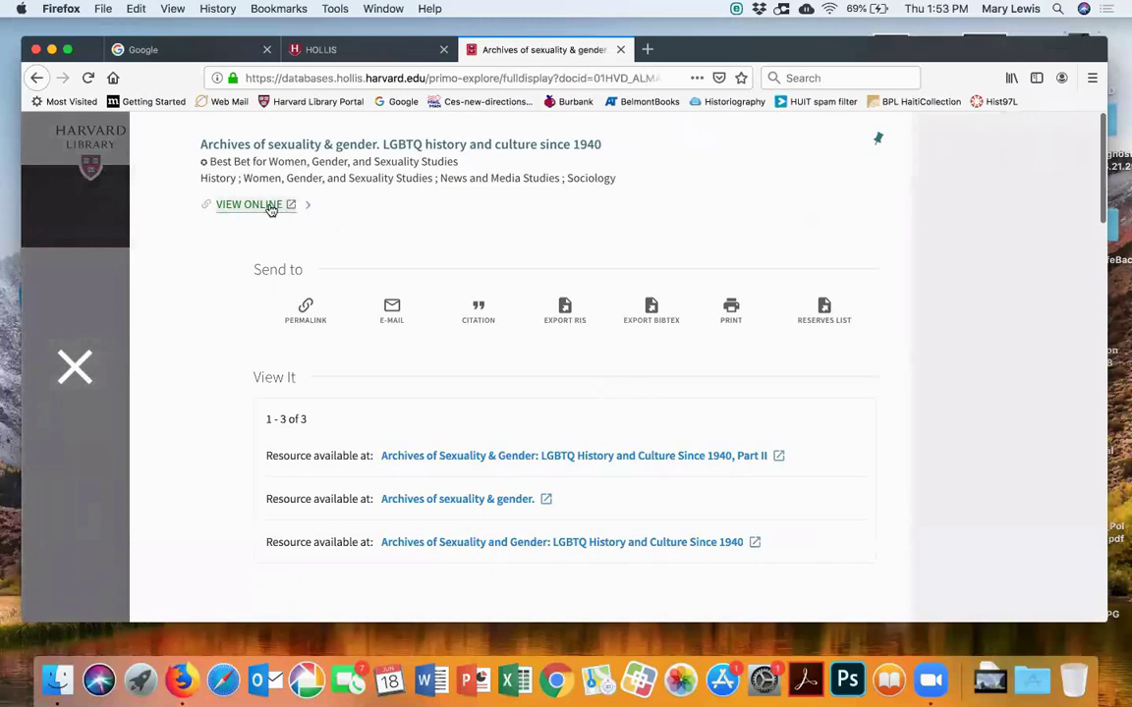
pyautogui.click(479, 502)
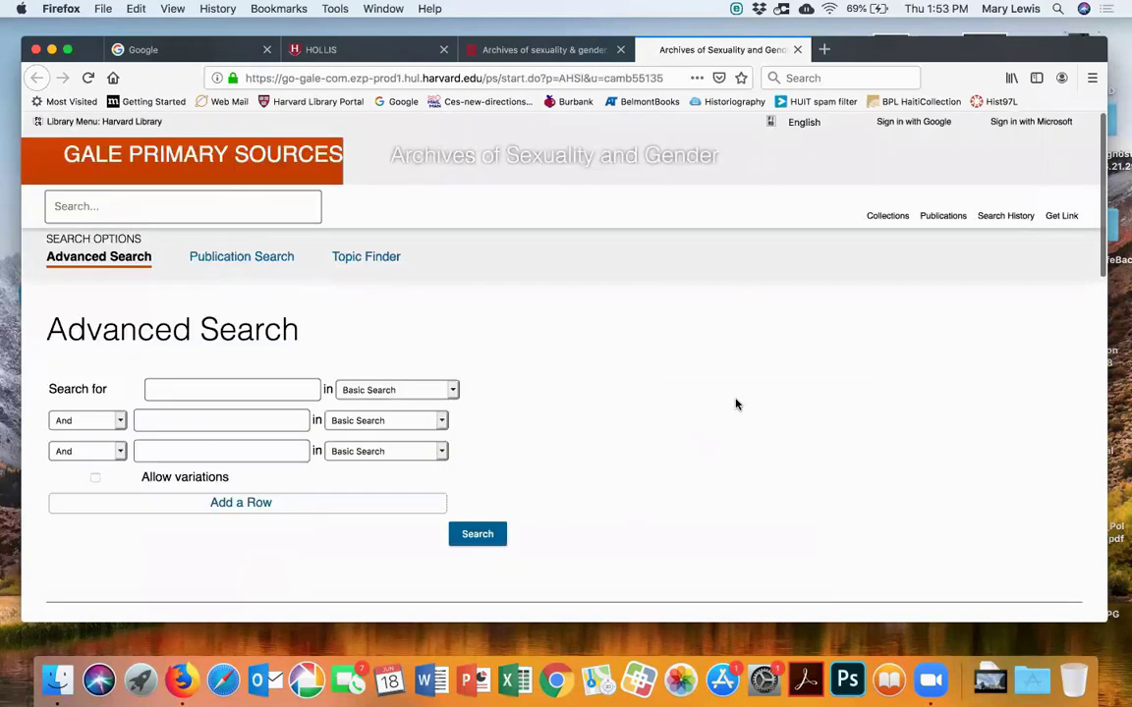
pyautogui.scroll(2, 781, 393)
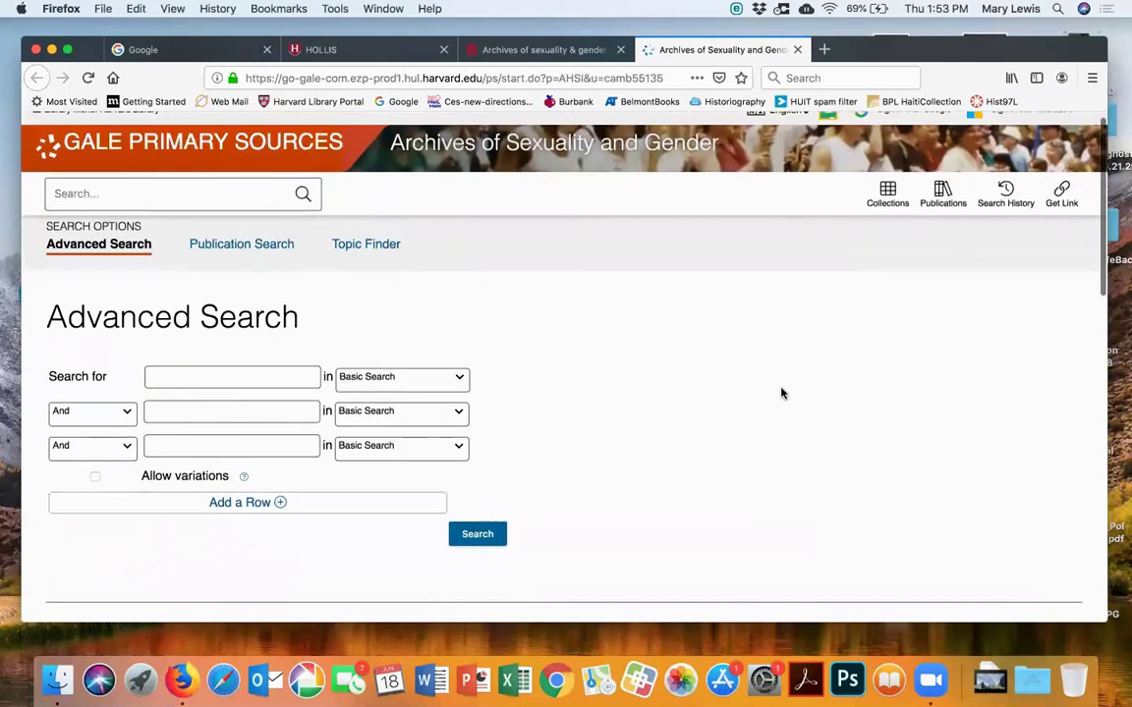
pyautogui.scroll(1, 782, 393)
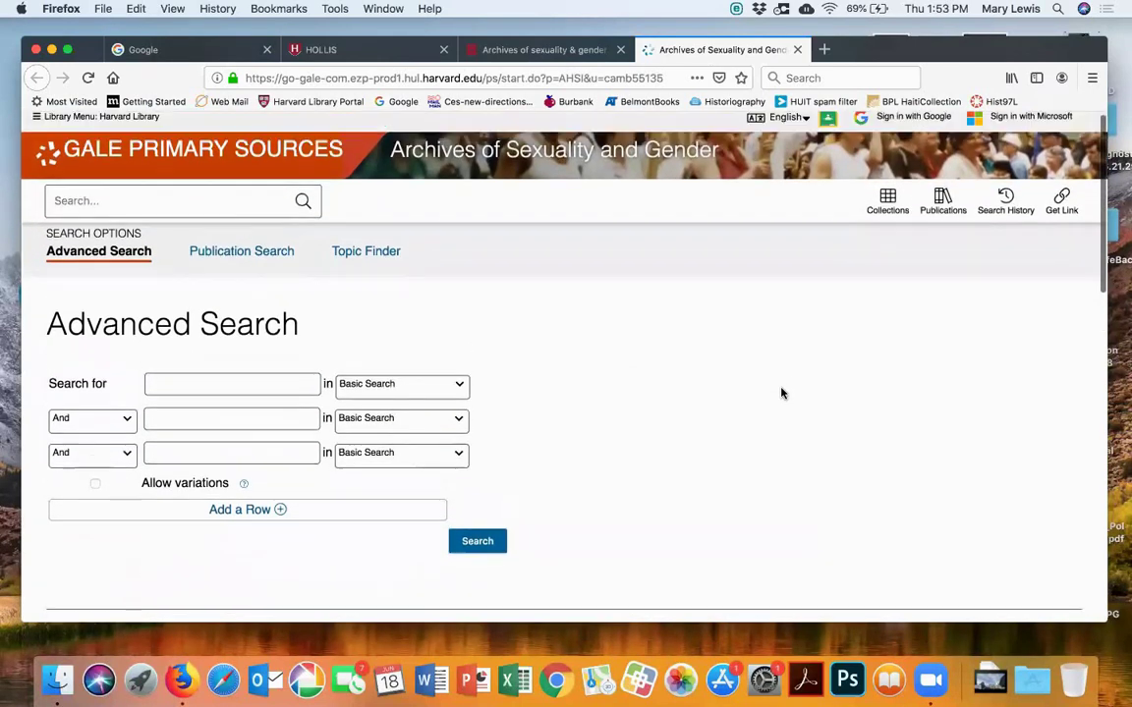
pyautogui.scroll(-1, 783, 393)
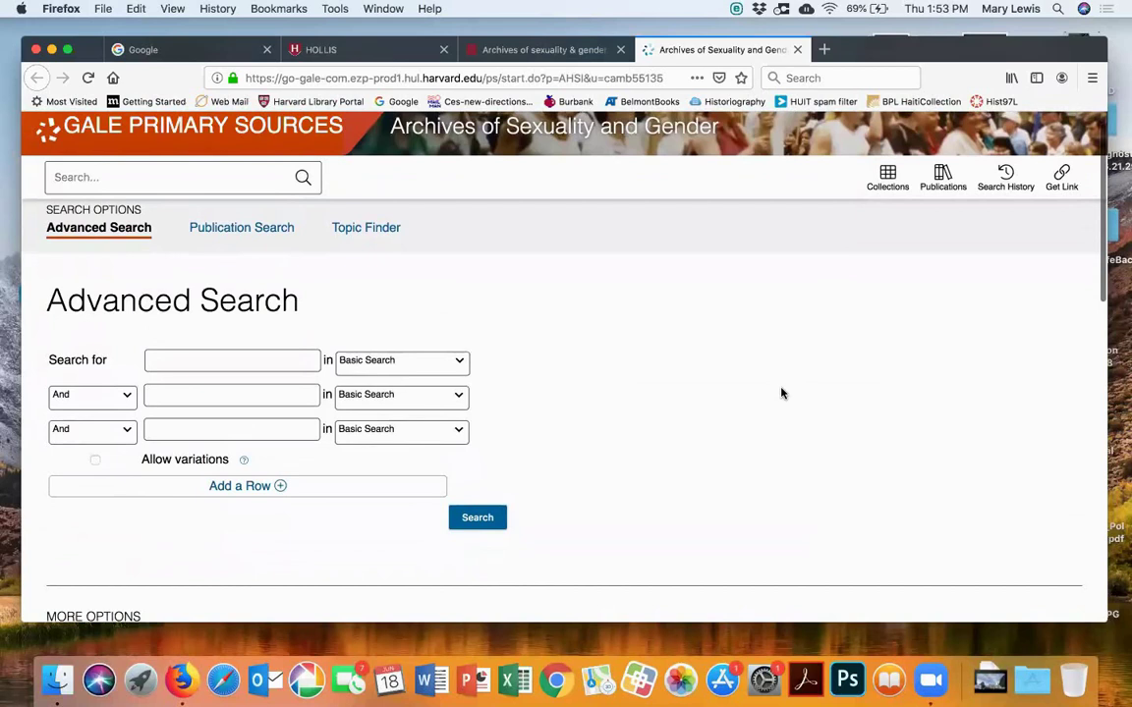
pyautogui.scroll(-5, 641, 364)
pyautogui.scroll(-4, 642, 365)
pyautogui.scroll(10, 641, 365)
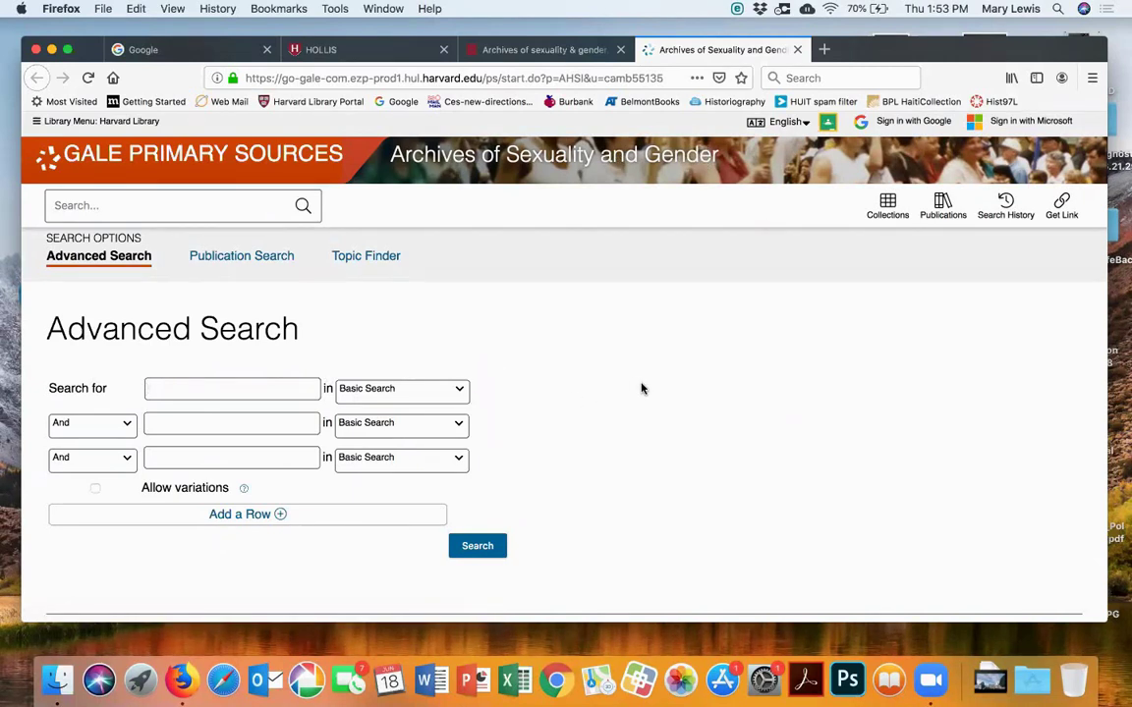
# View the Archives of Sexuality and Gender home page and return to its advanced search
pyautogui.click(188, 138)
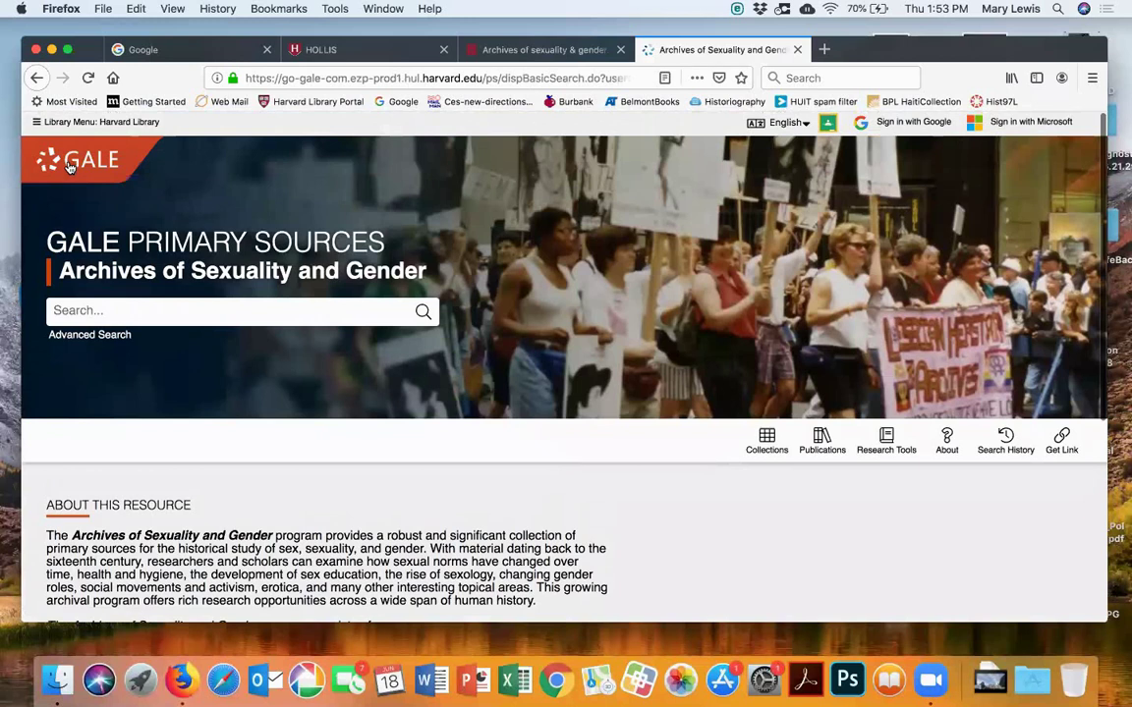
pyautogui.click(68, 167)
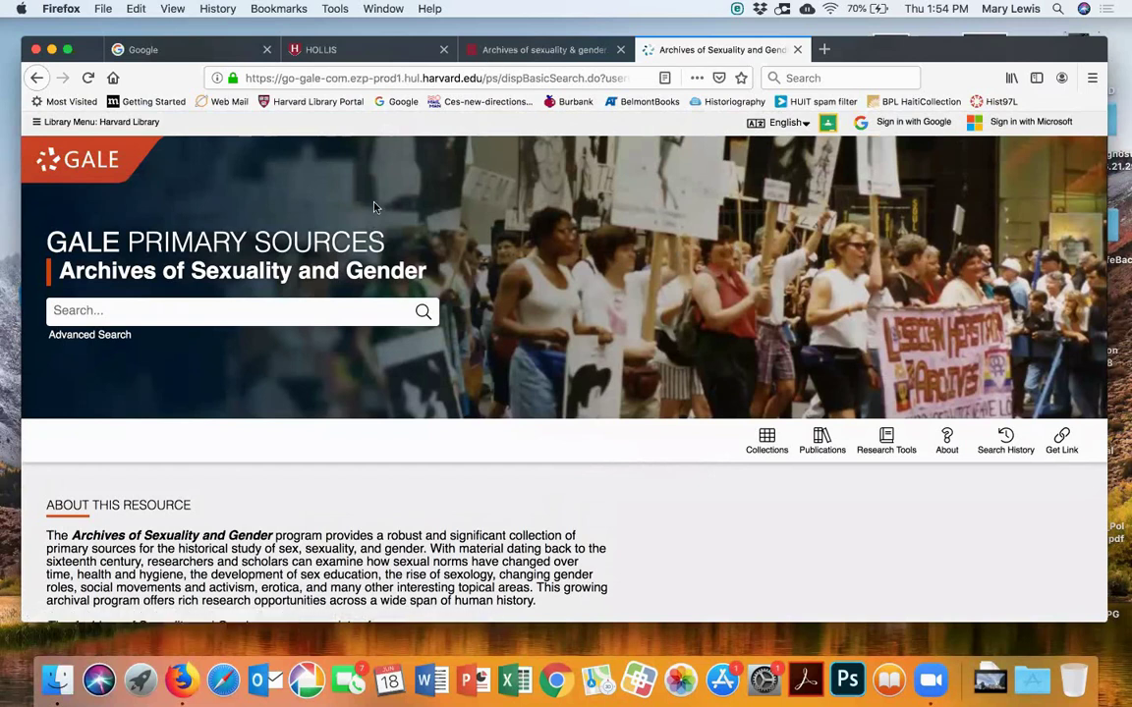
pyautogui.click(32, 79)
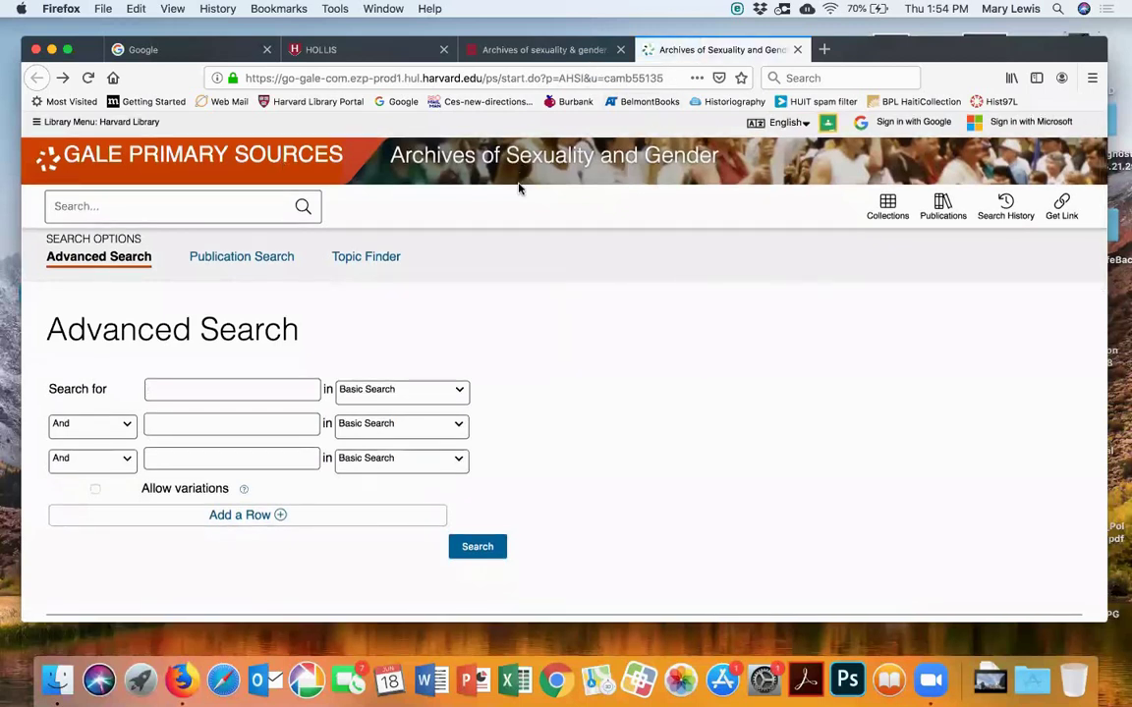
# Close the Google page and the database record for Archives of sexuality & gender
pyautogui.click(267, 50)
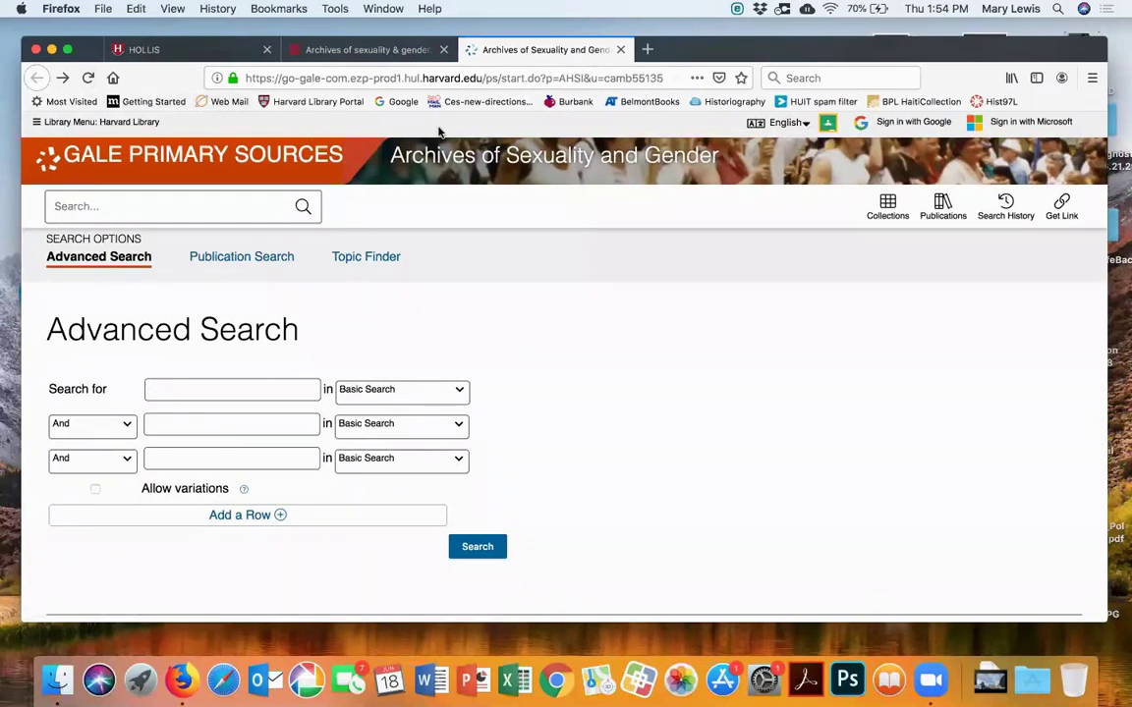
pyautogui.click(297, 51)
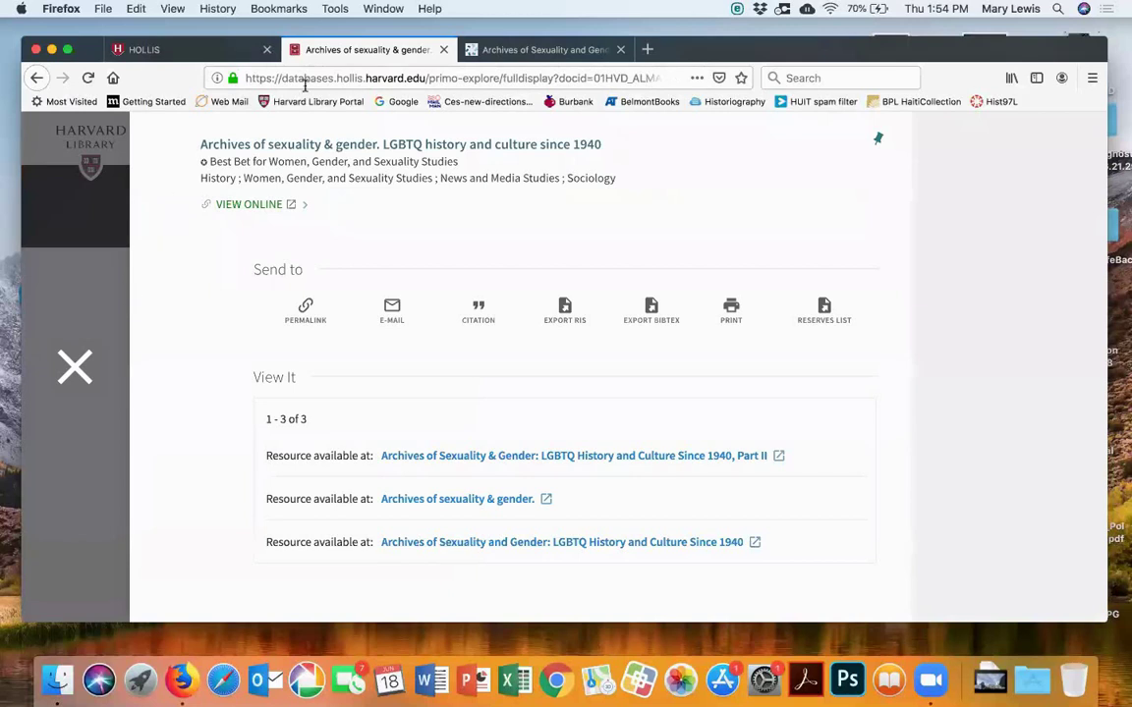
pyautogui.click(443, 49)
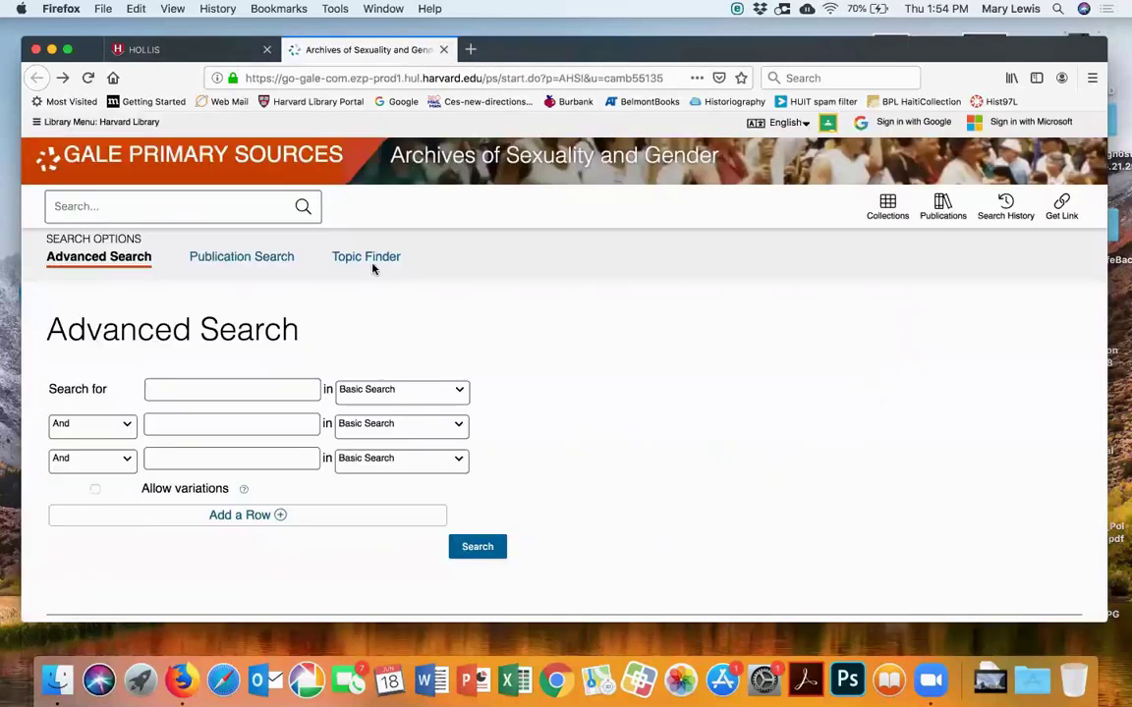
# Open HOLLIS in a new tab through the Harvard Library Portal and go to its database finder
pyautogui.press('super+t')
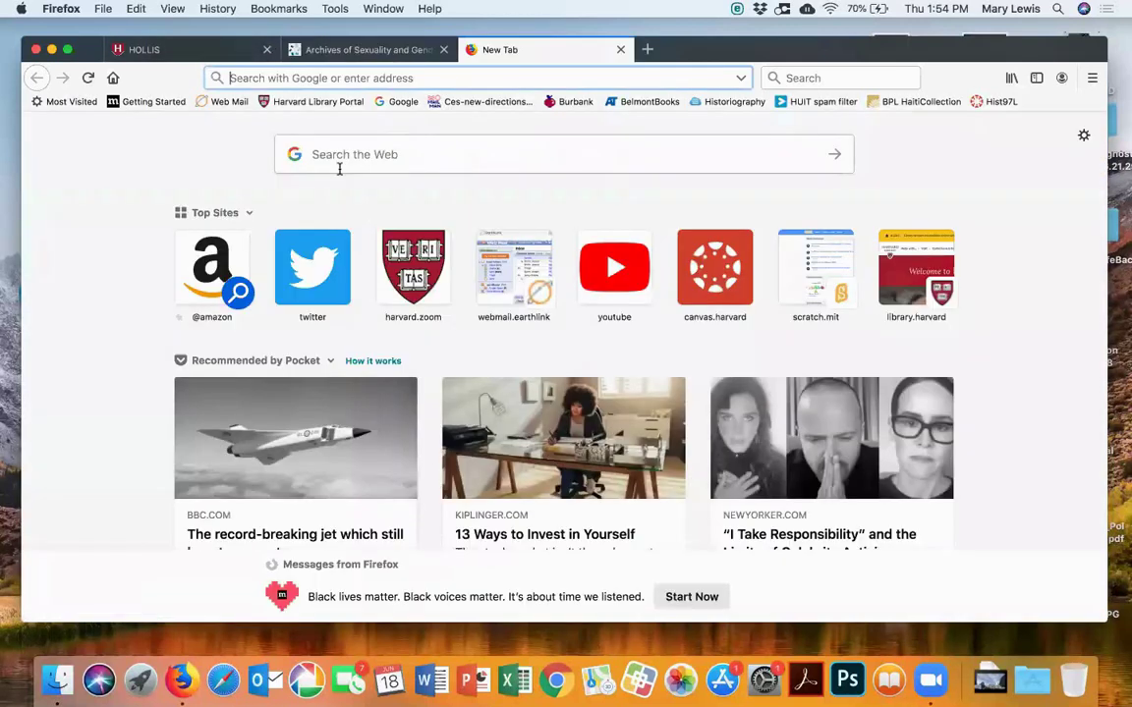
pyautogui.click(312, 102)
pyautogui.click(762, 377)
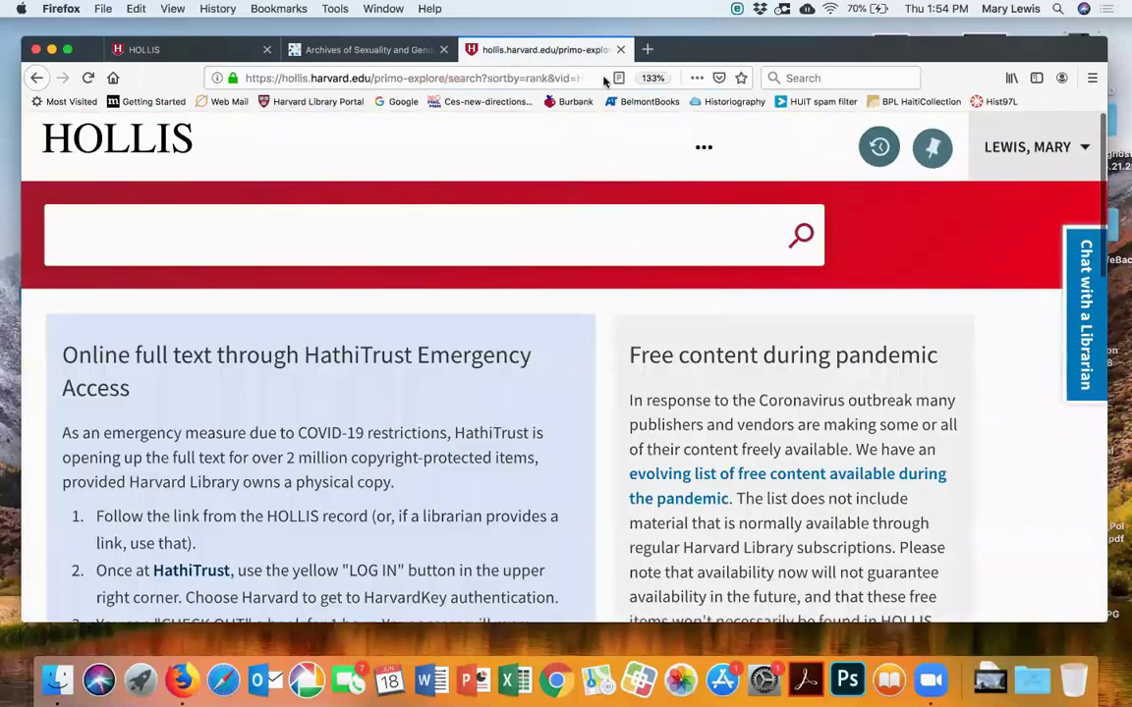
pyautogui.click(565, 146)
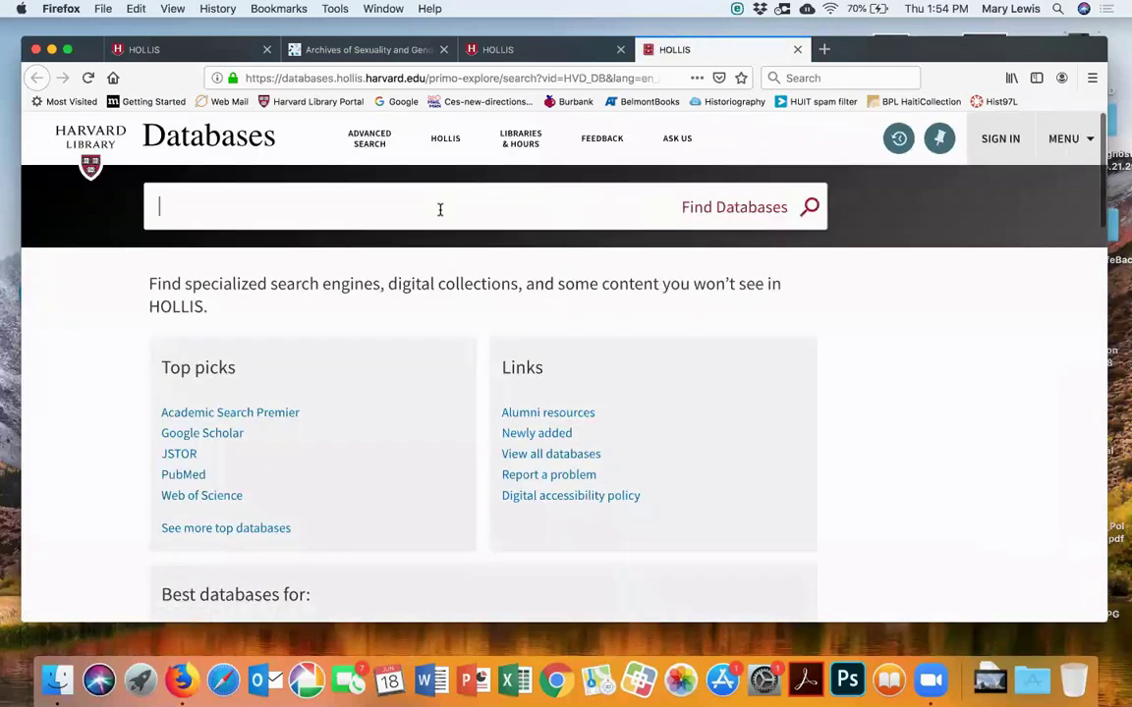
# Search the database finder for "Archives Unbound" and open the Archives unbound database online
pyautogui.click(440, 209)
pyautogui.write('Ar')
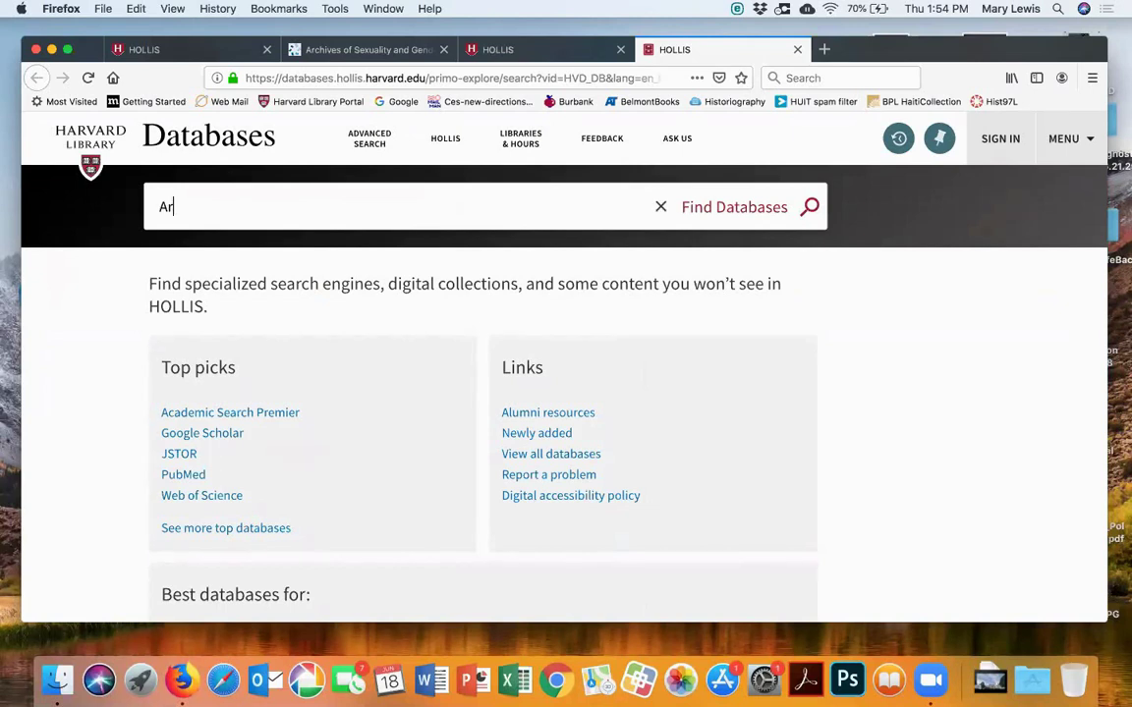
pyautogui.write('chives Unbound')
pyautogui.press('Return')
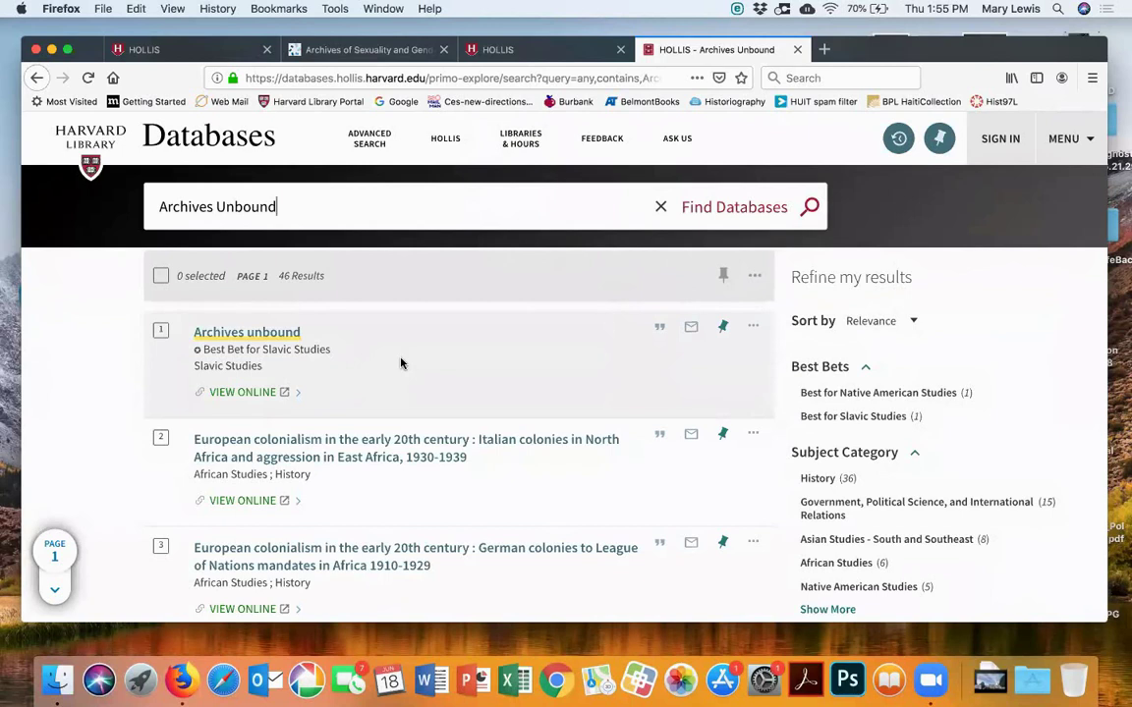
pyautogui.click(247, 392)
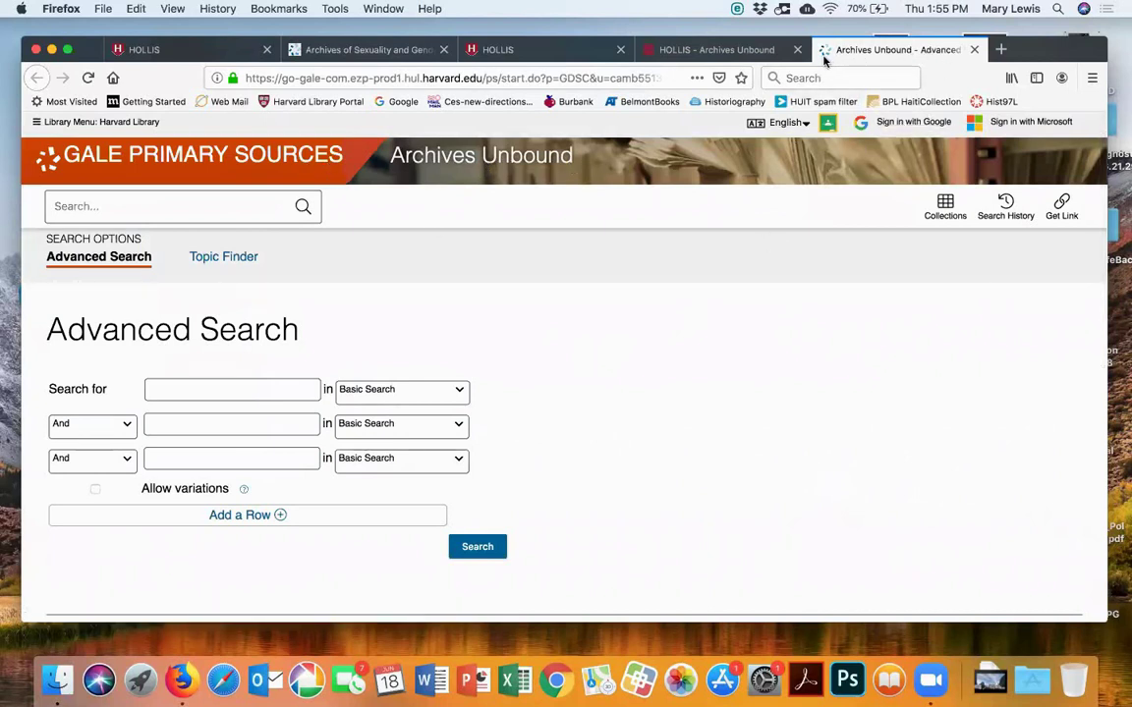
# Search the Harvard Library database finder for "immigration" and open Immigrations, migrations and refugees: global perspectives, 1941-1996 online
pyautogui.click(749, 51)
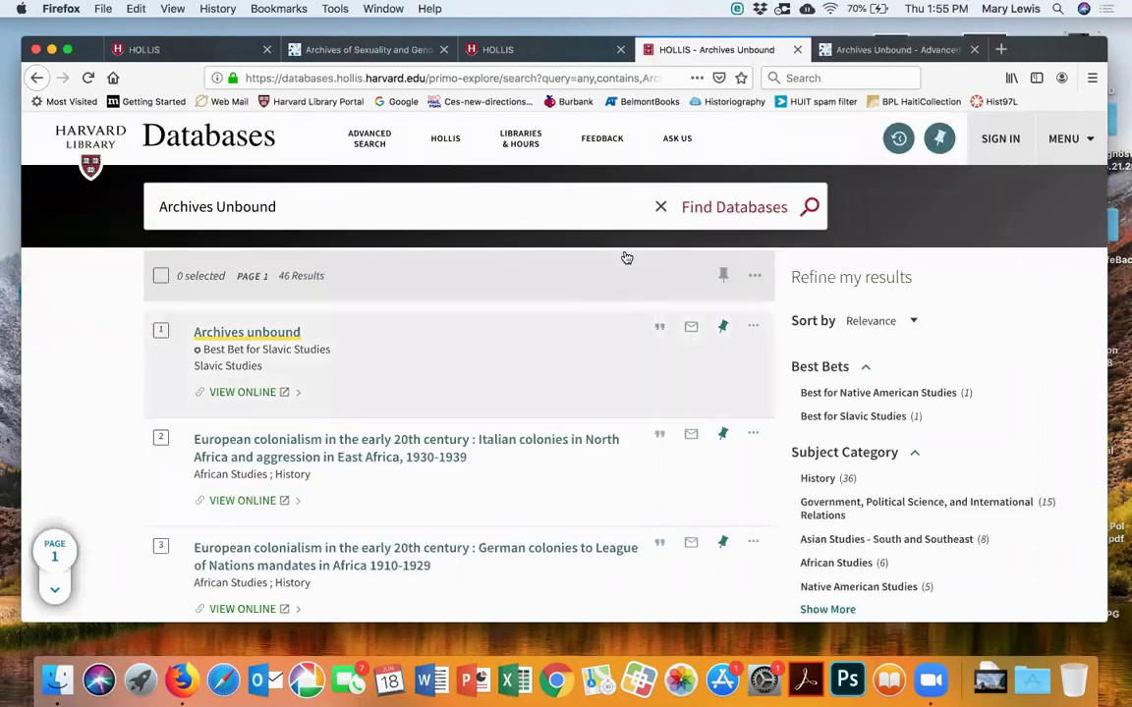
pyautogui.click(659, 209)
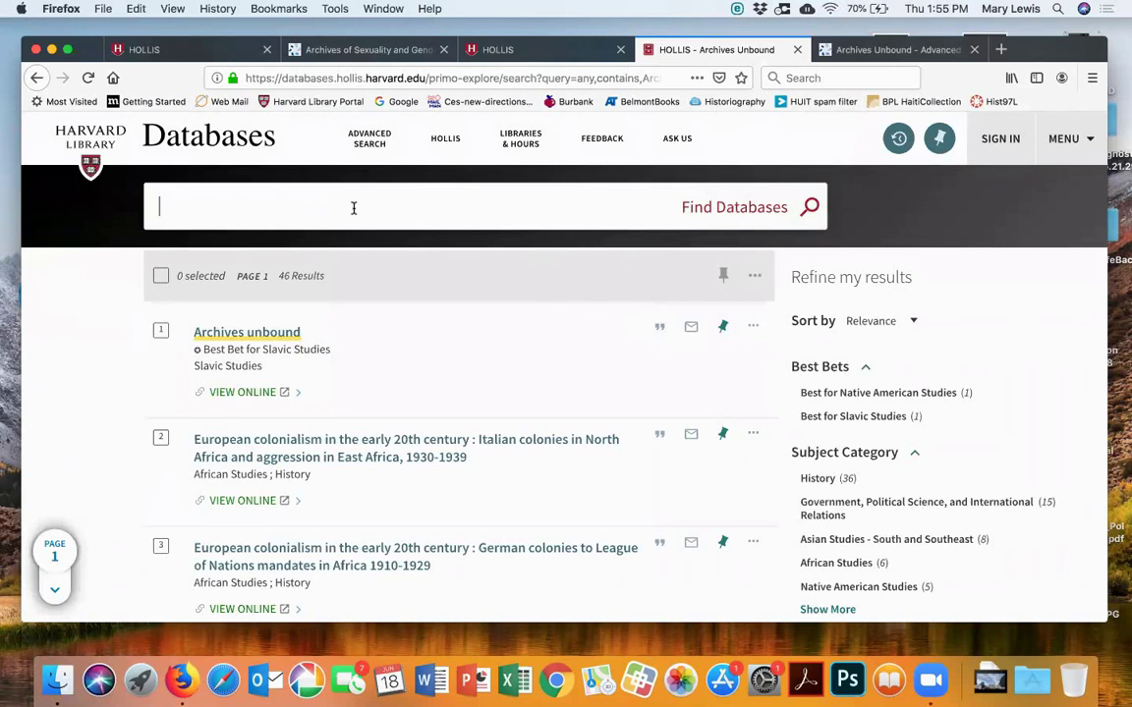
pyautogui.write('immigration')
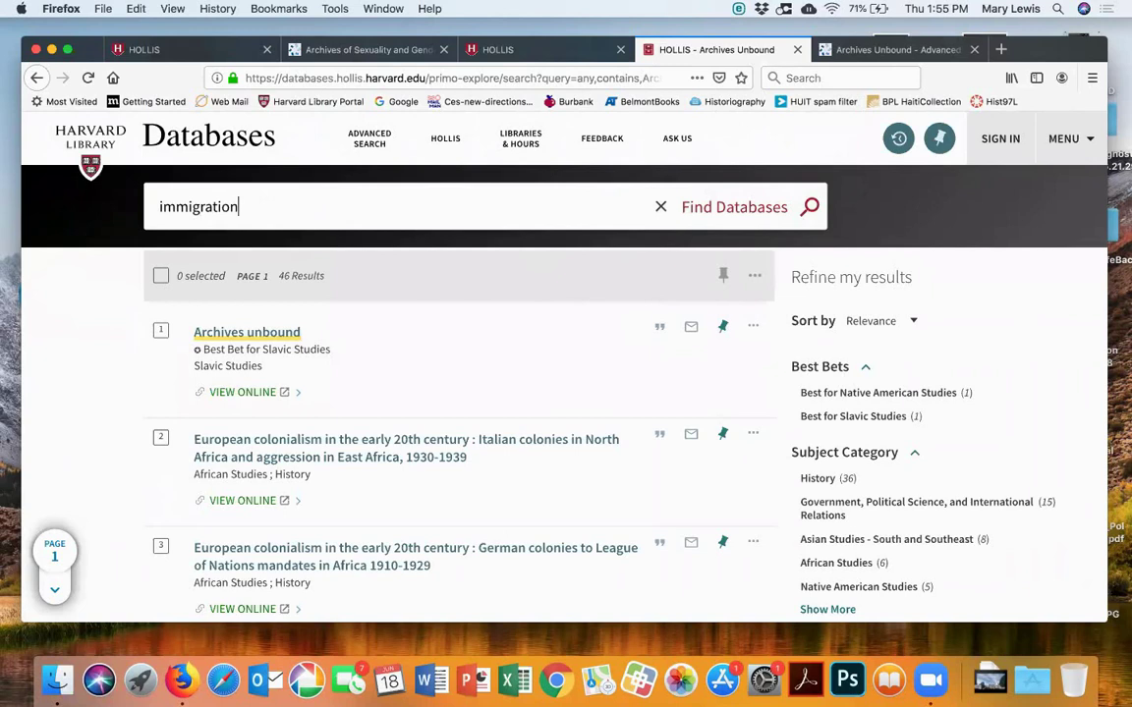
pyautogui.press('Return')
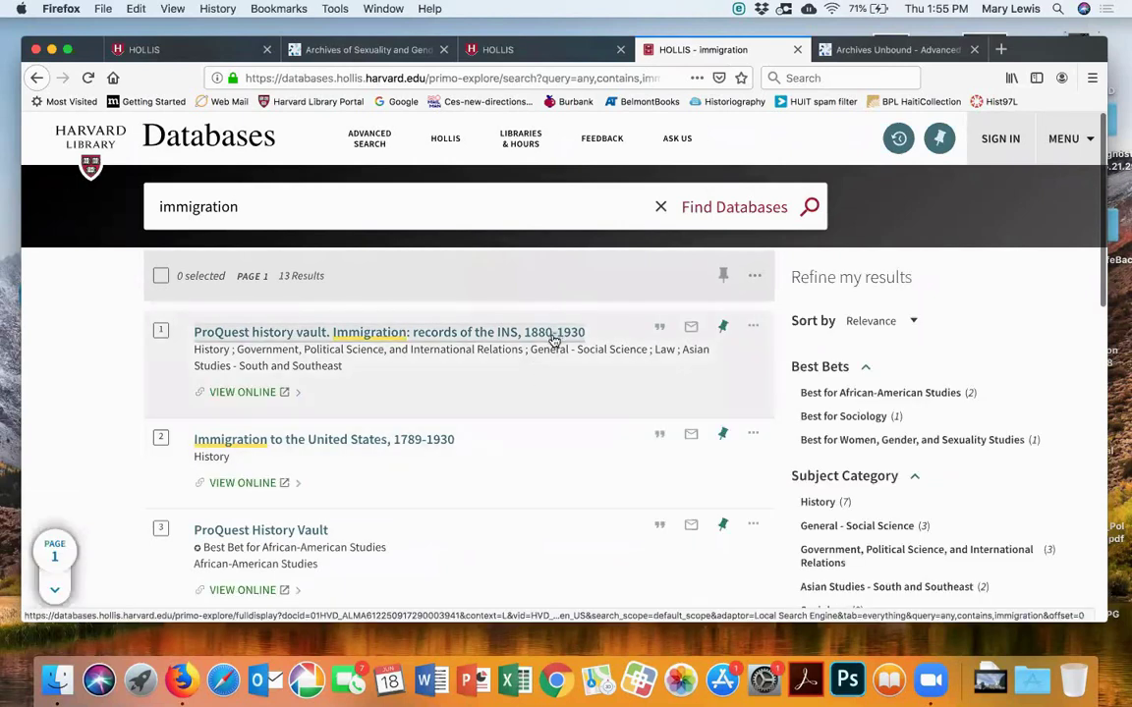
pyautogui.scroll(-5, 553, 417)
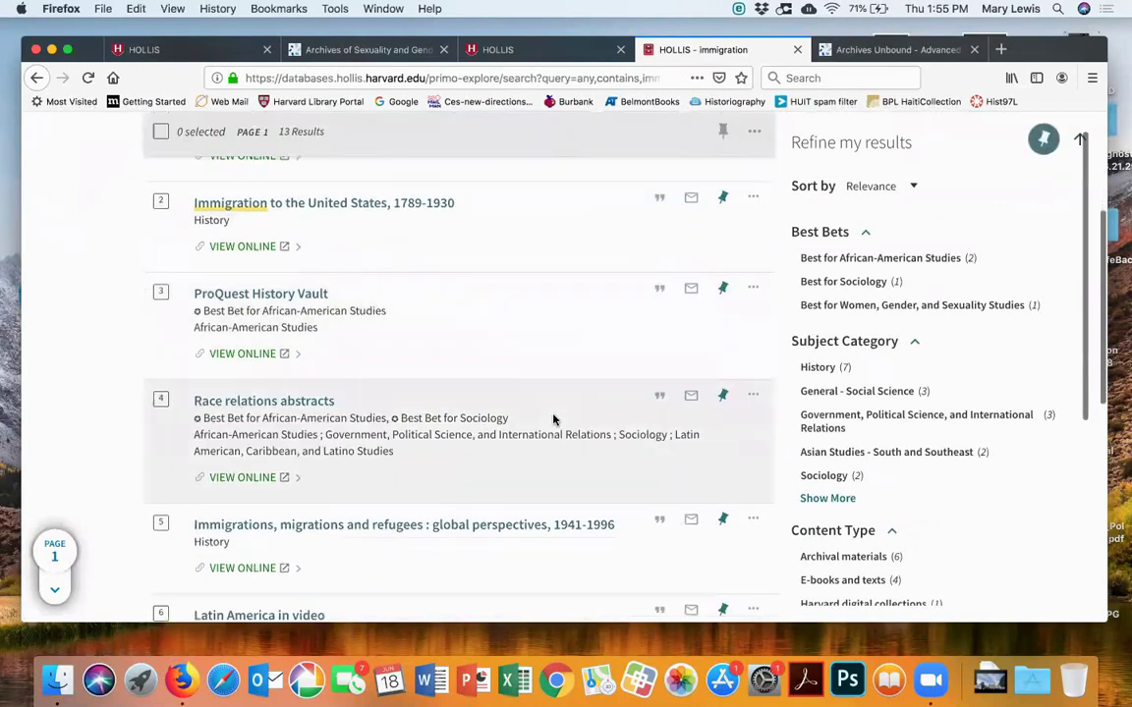
pyautogui.scroll(-4, 553, 419)
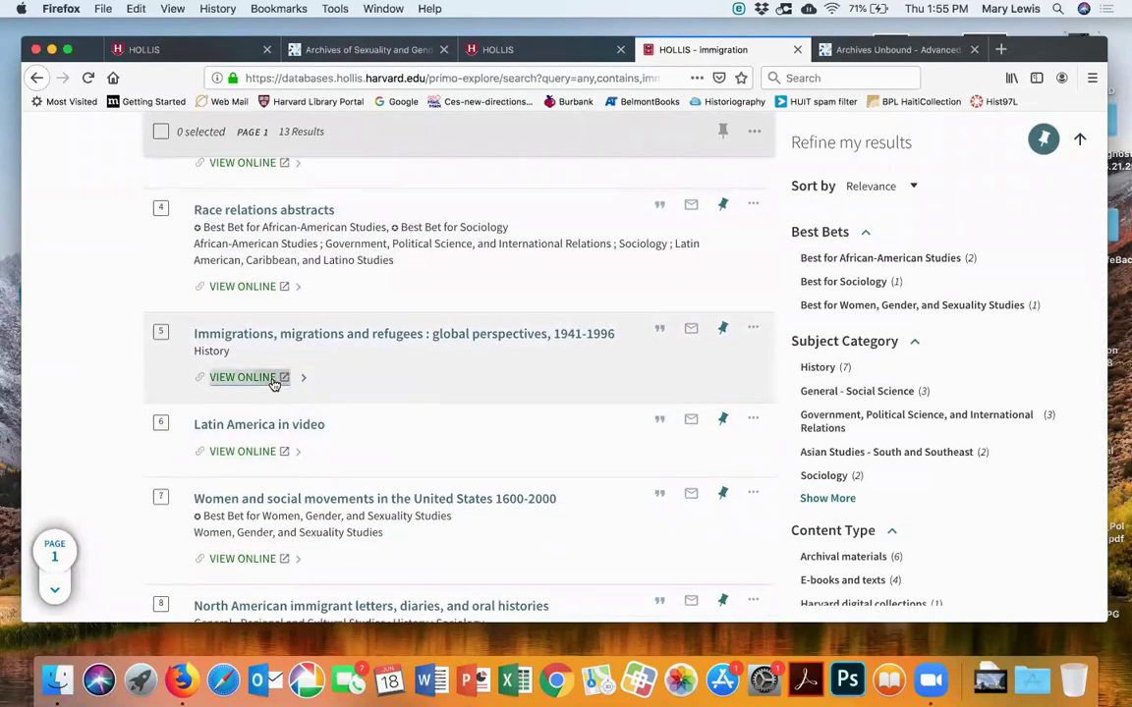
pyautogui.click(274, 381)
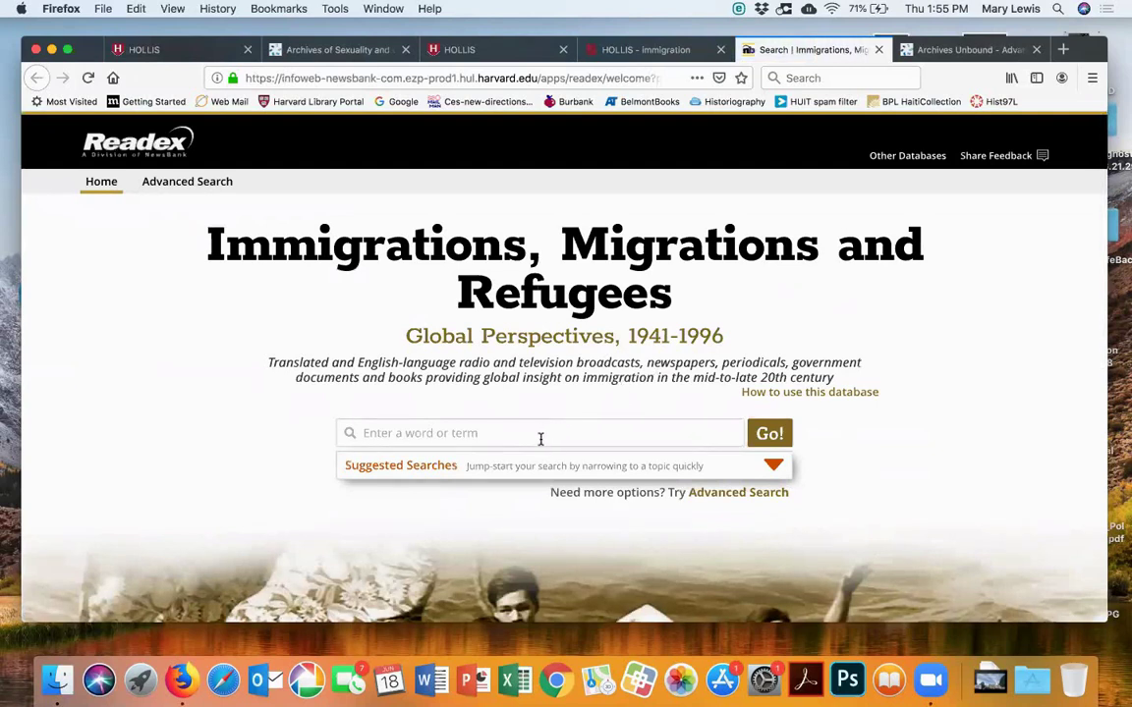
# Search the Immigrations, Migrations and Refugees database for "Torino"
pyautogui.click(540, 434)
pyautogui.write('T')
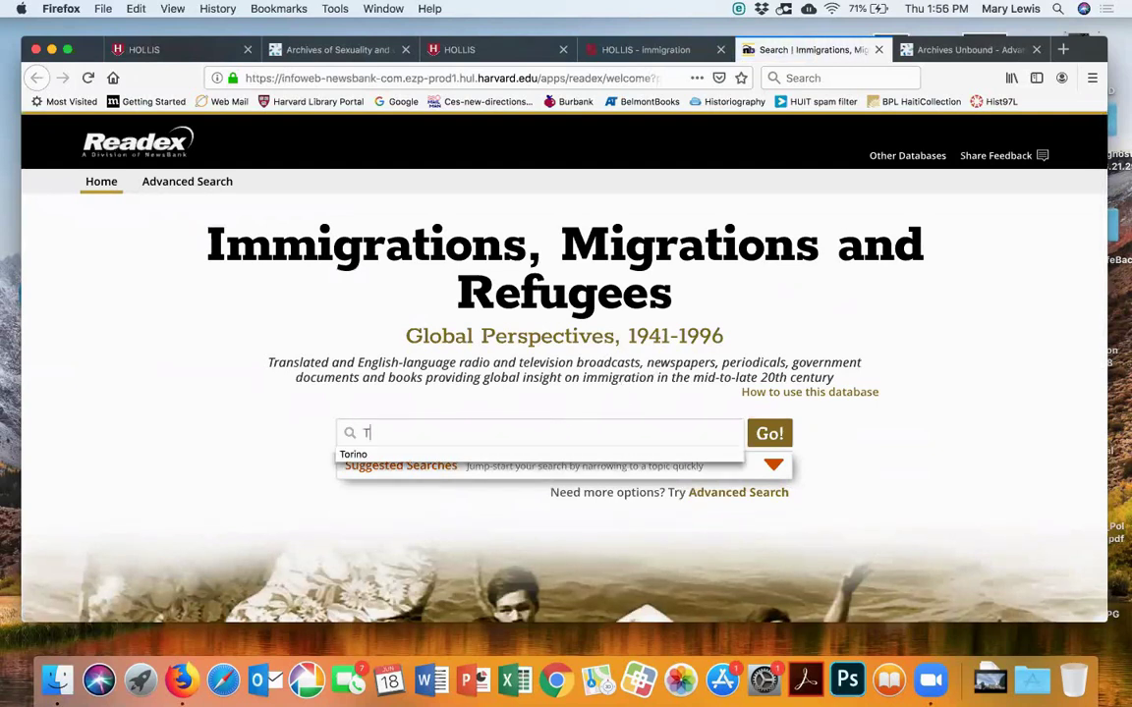
pyautogui.click(450, 455)
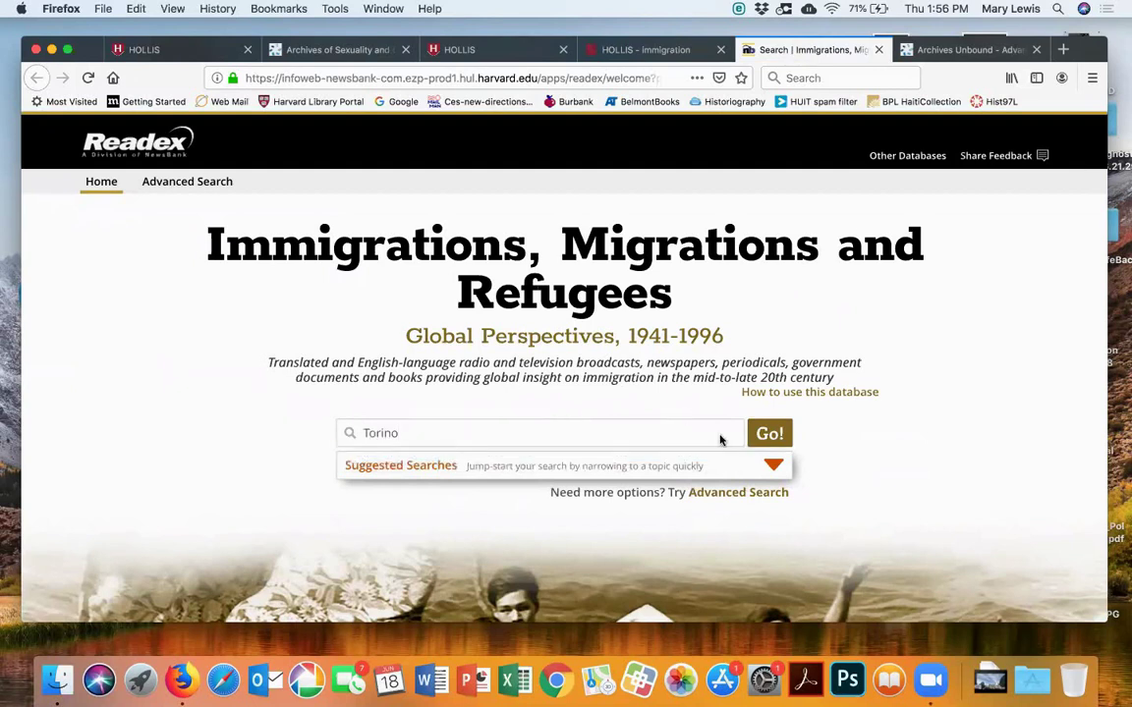
pyautogui.press('Return')
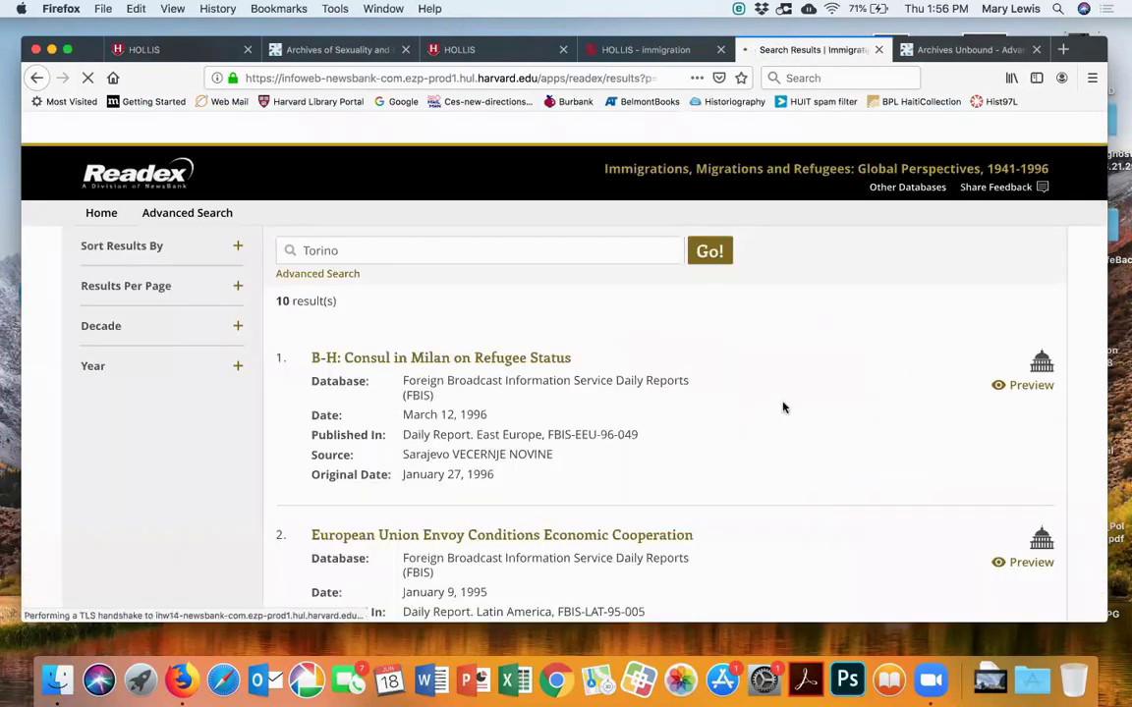
# Look through the titles, sources, dates and text previews of the Torino search results, and close the Readex database
pyautogui.scroll(-2, 783, 409)
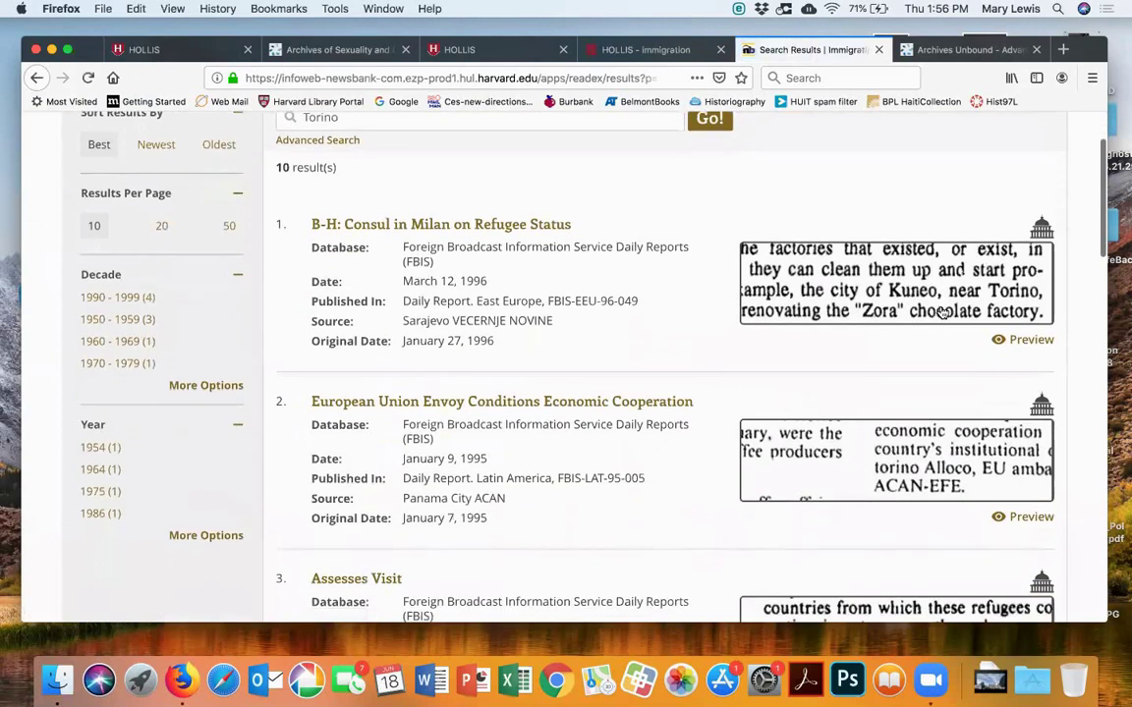
pyautogui.scroll(-1, 897, 460)
pyautogui.scroll(-4, 897, 460)
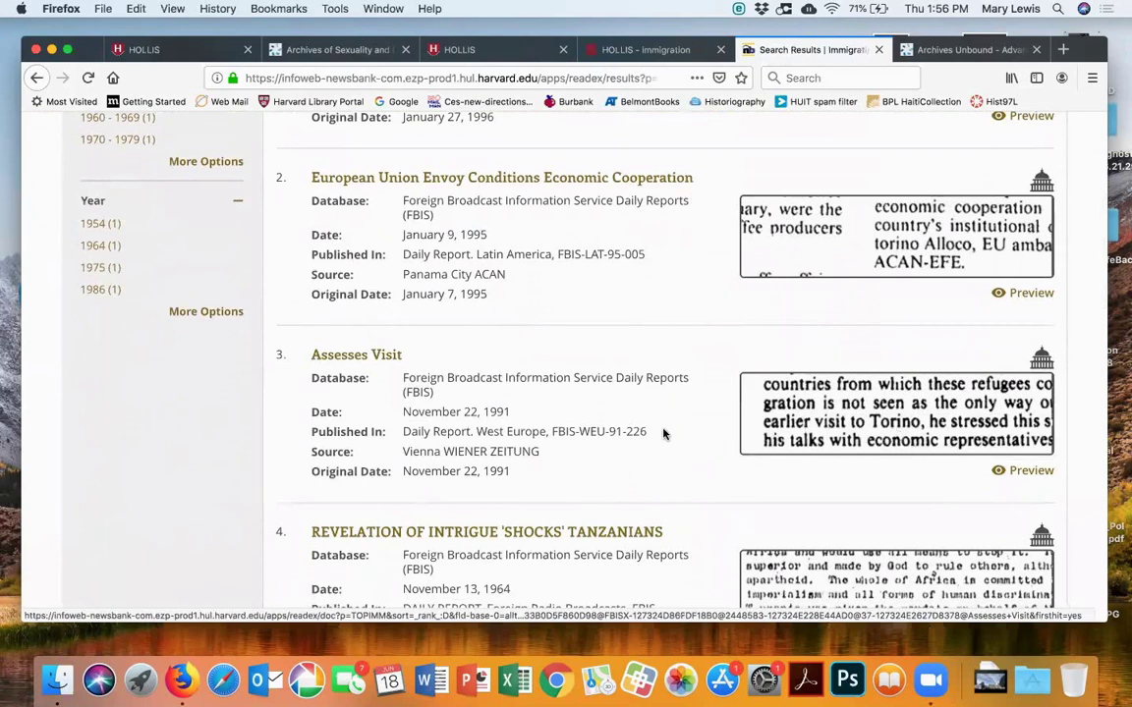
pyautogui.scroll(-5, 663, 434)
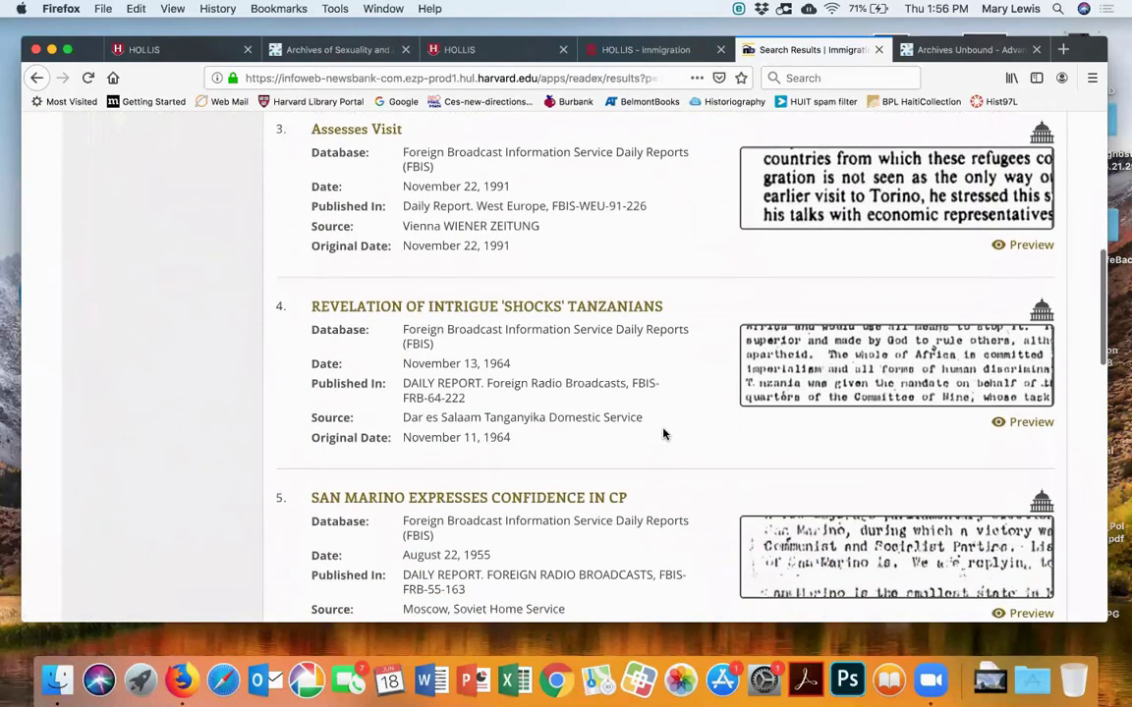
pyautogui.scroll(-5, 663, 434)
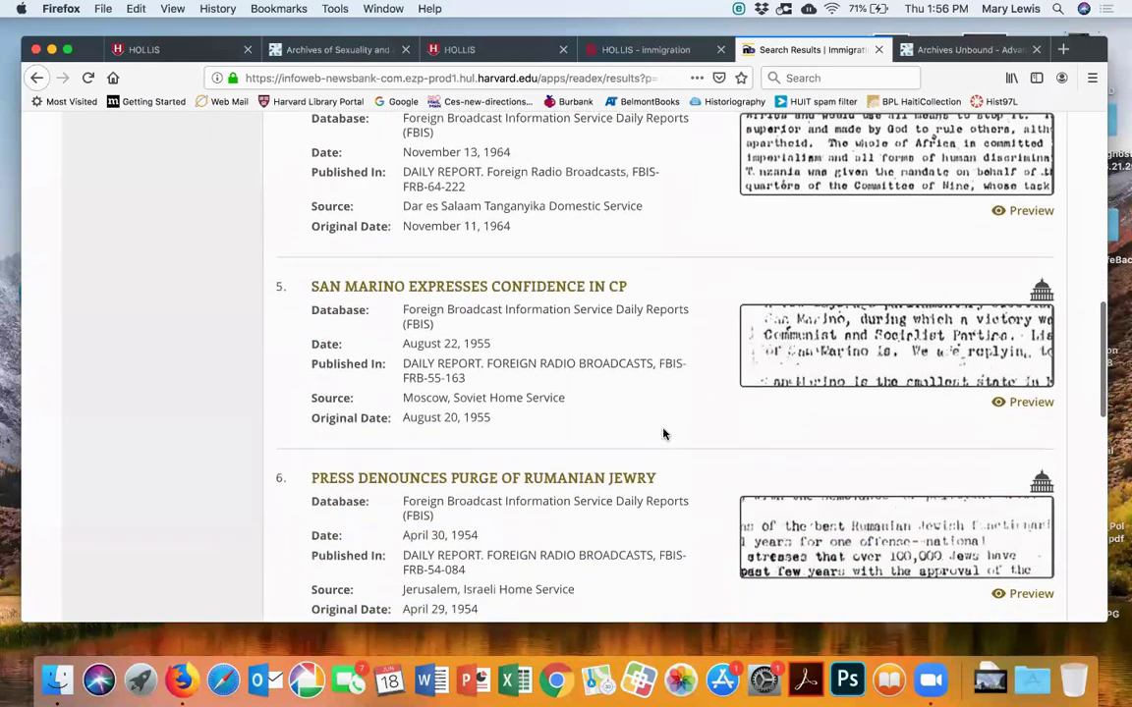
pyautogui.scroll(-6, 663, 434)
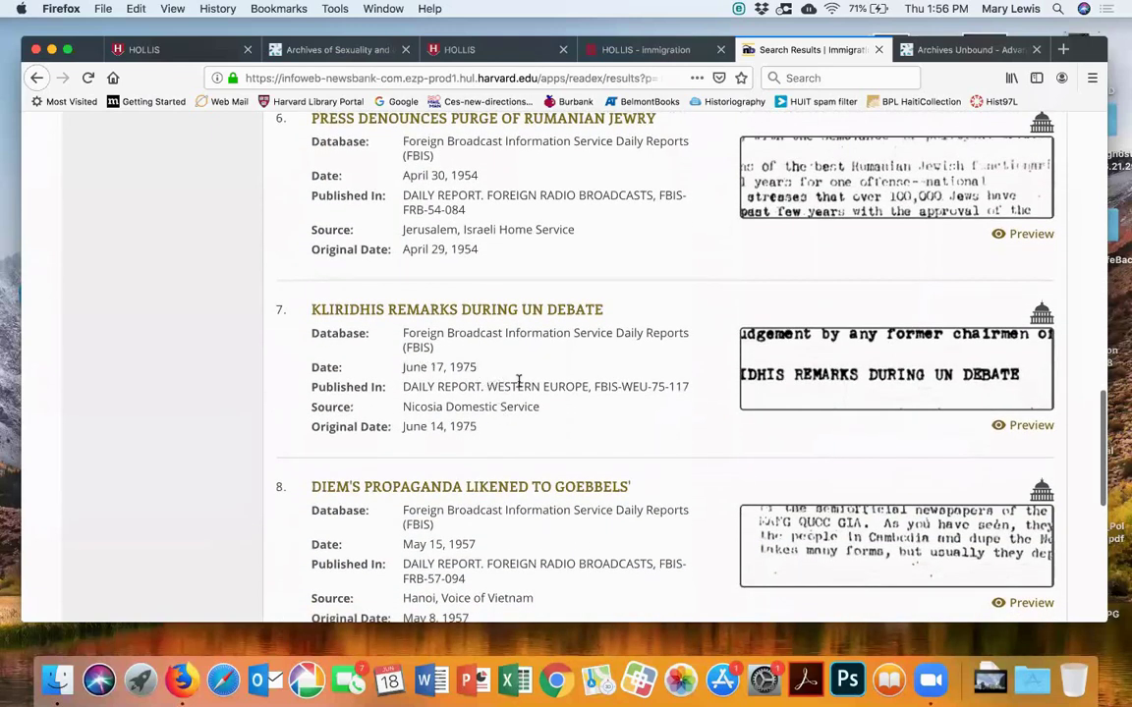
pyautogui.scroll(20, 521, 386)
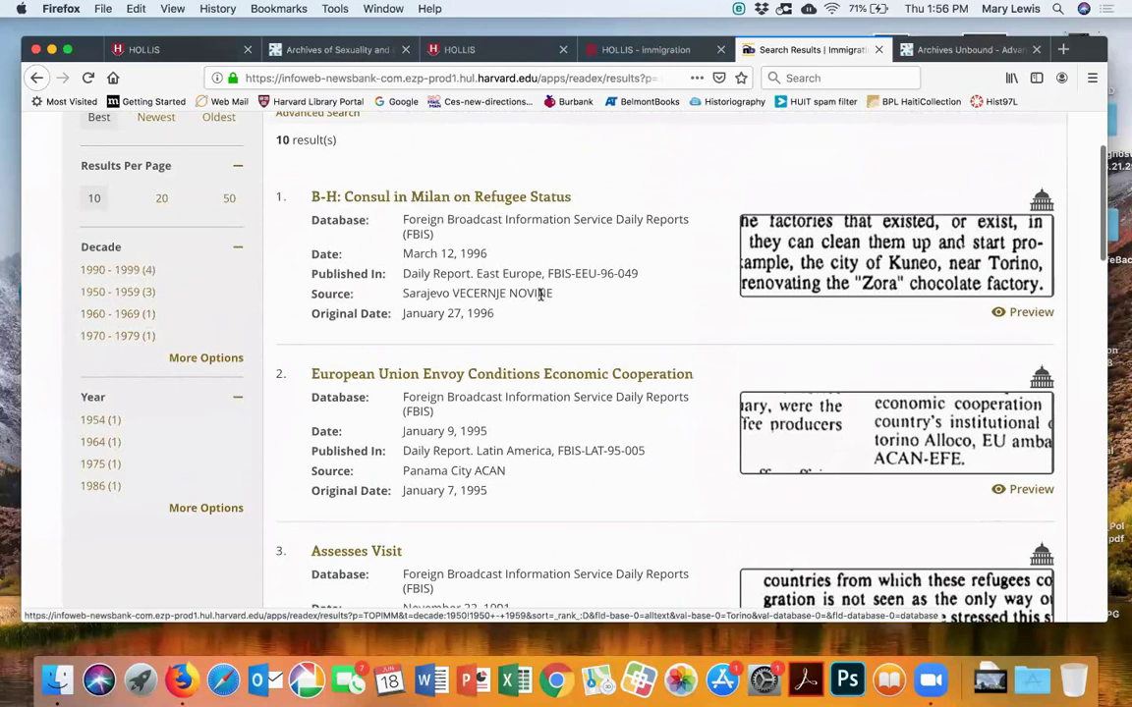
pyautogui.scroll(3, 535, 291)
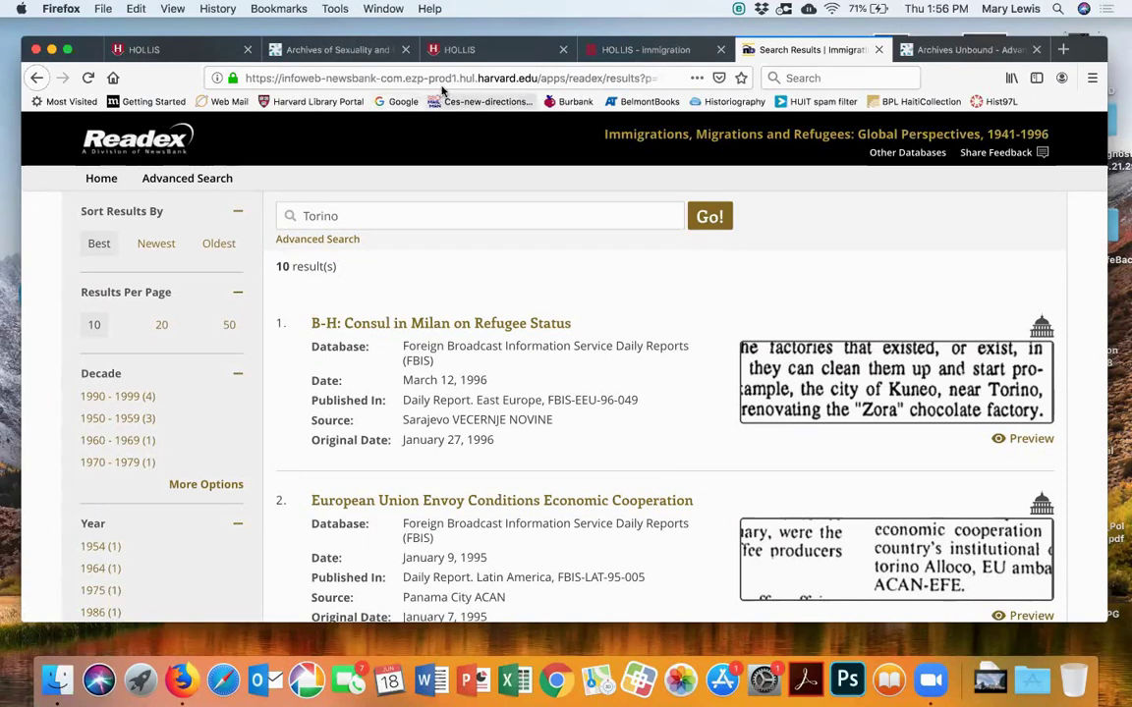
pyautogui.click(880, 51)
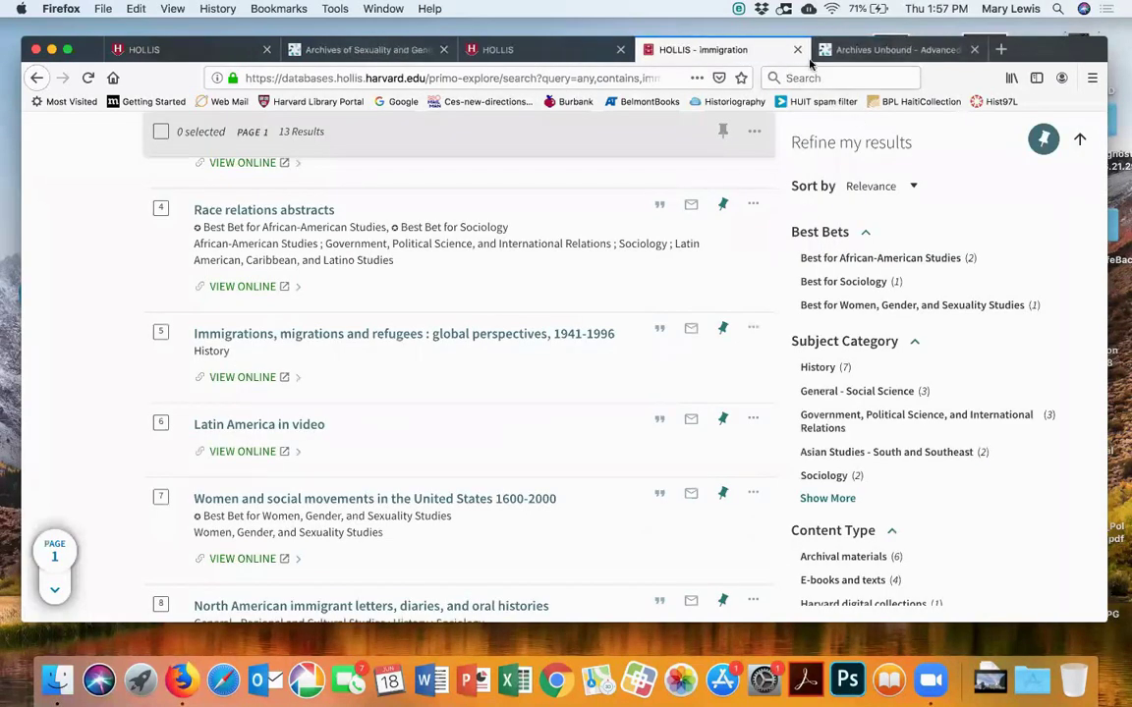
# Open a new database finder from the HOLLIS catalog, search it for "Europeana", and open the Europeana site online
pyautogui.click(894, 50)
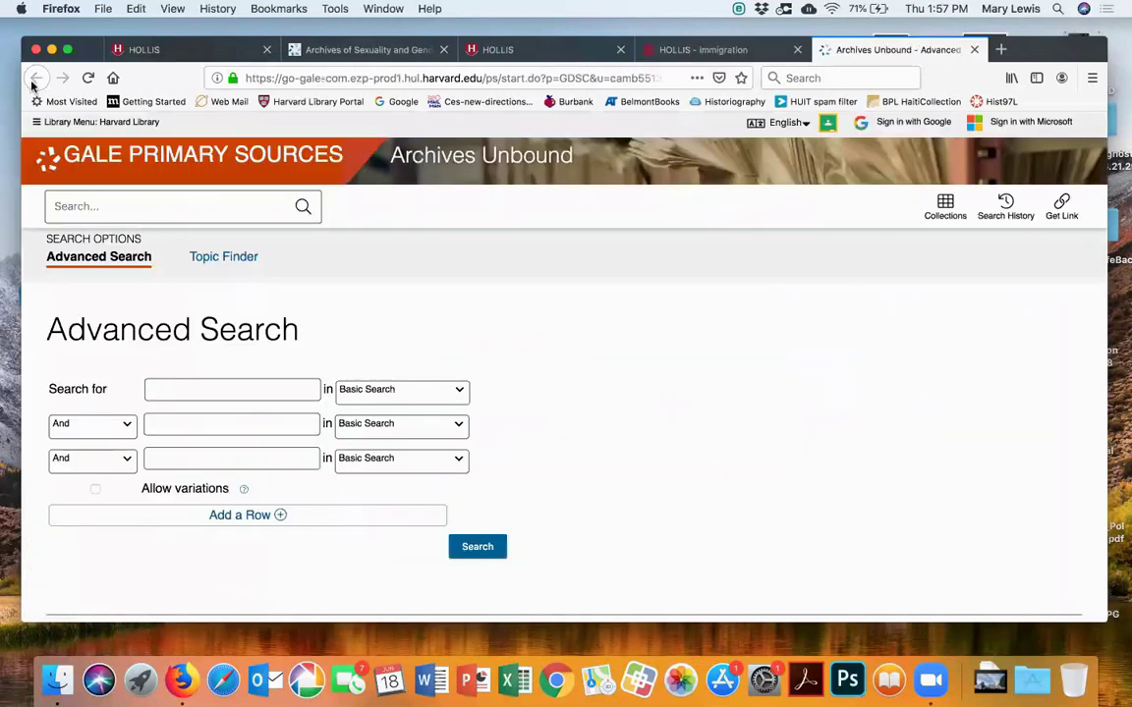
pyautogui.click(175, 47)
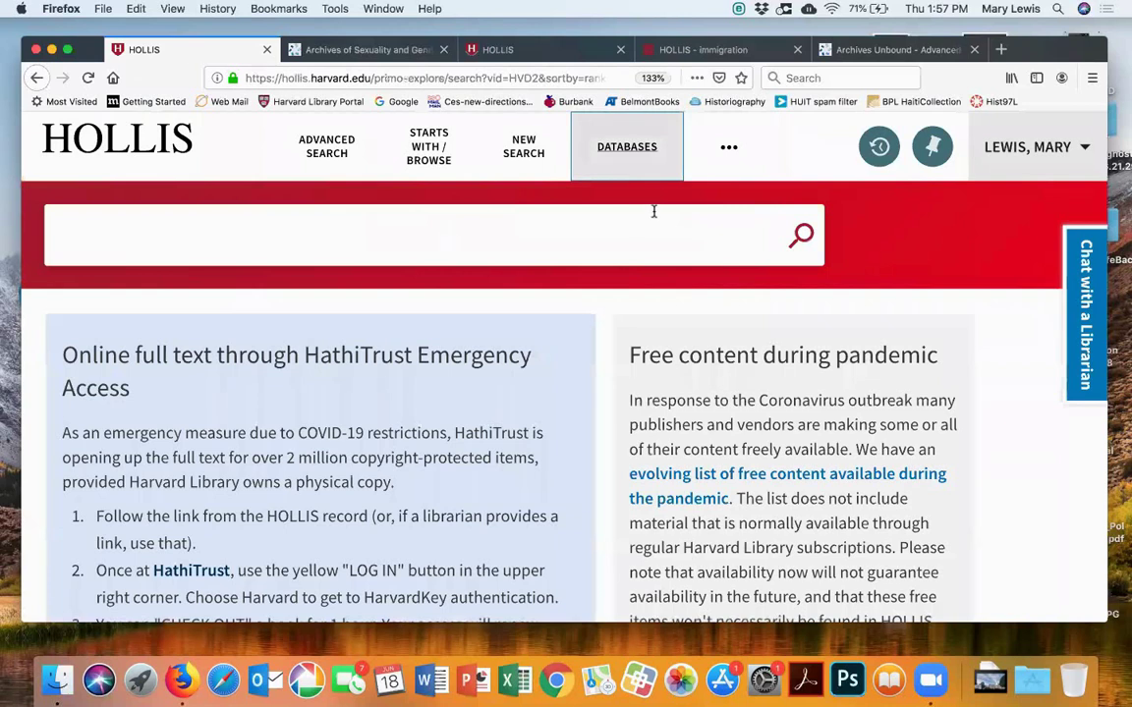
pyautogui.click(629, 147)
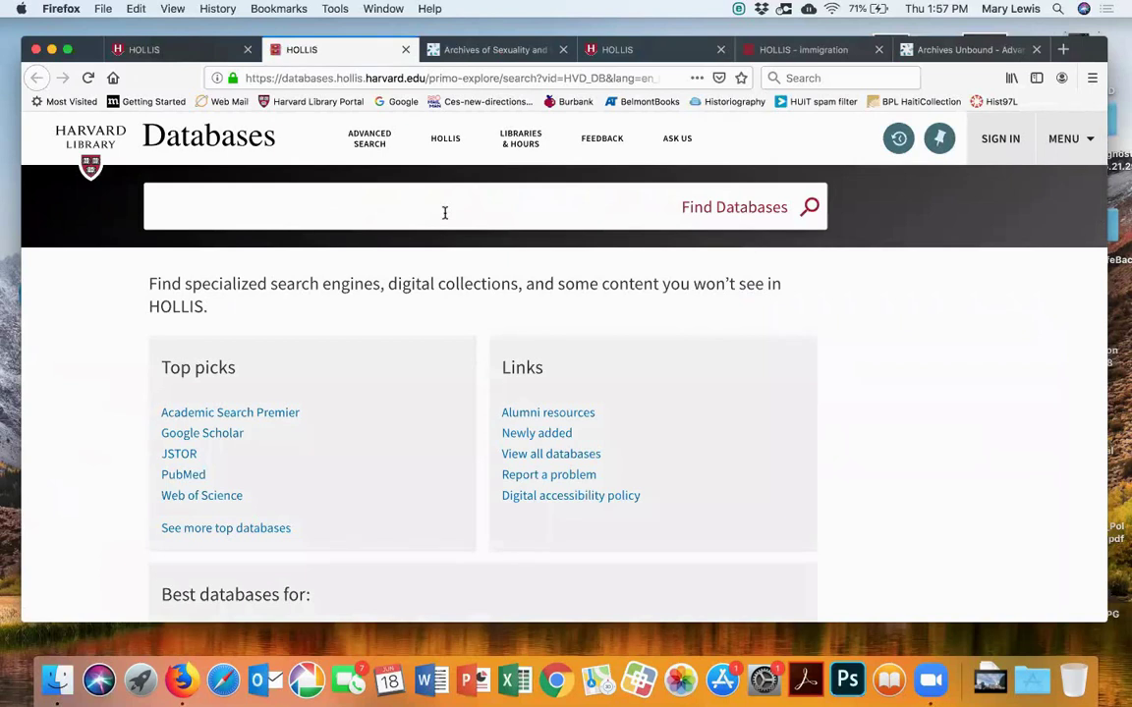
pyautogui.write('Europeana')
pyautogui.press('Return')
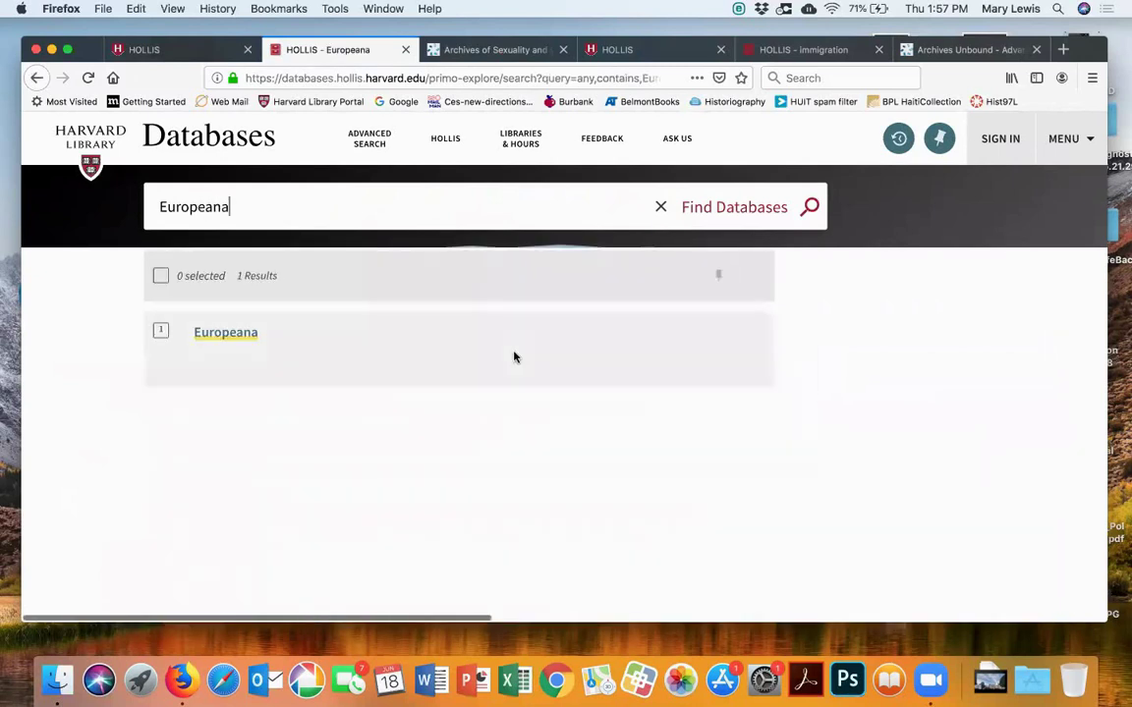
pyautogui.click(245, 359)
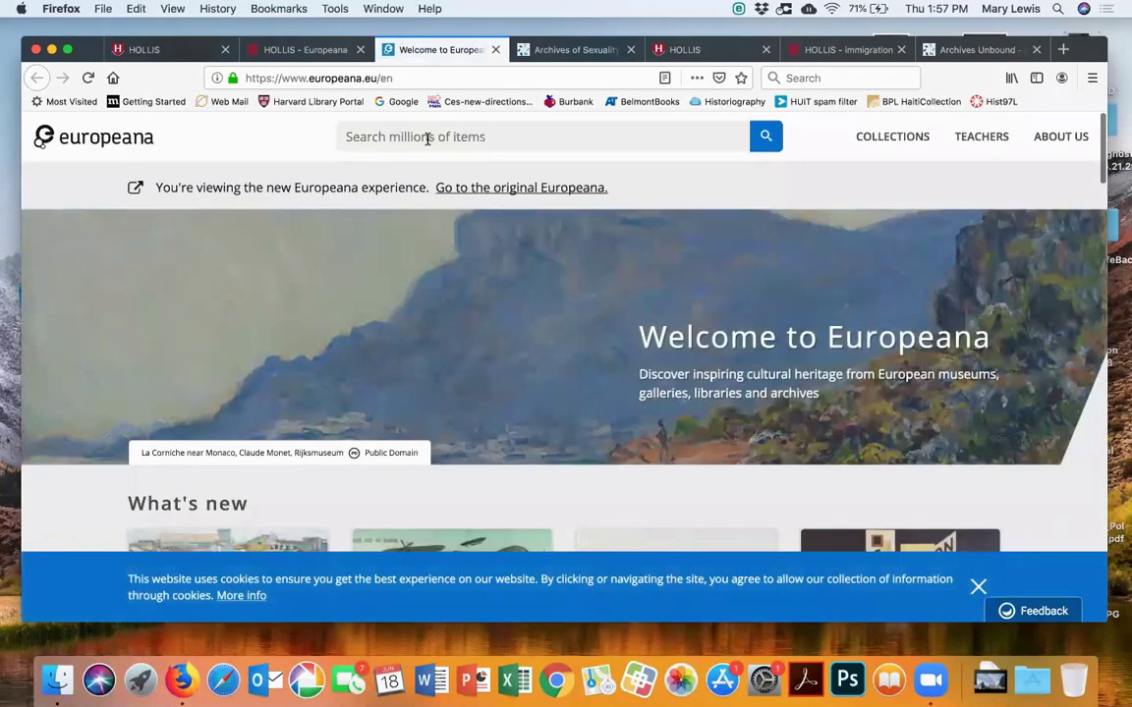
# Browse the featured galleries, exhibitions and blog posts on the Europeana home page and close the site
pyautogui.scroll(-5, 426, 364)
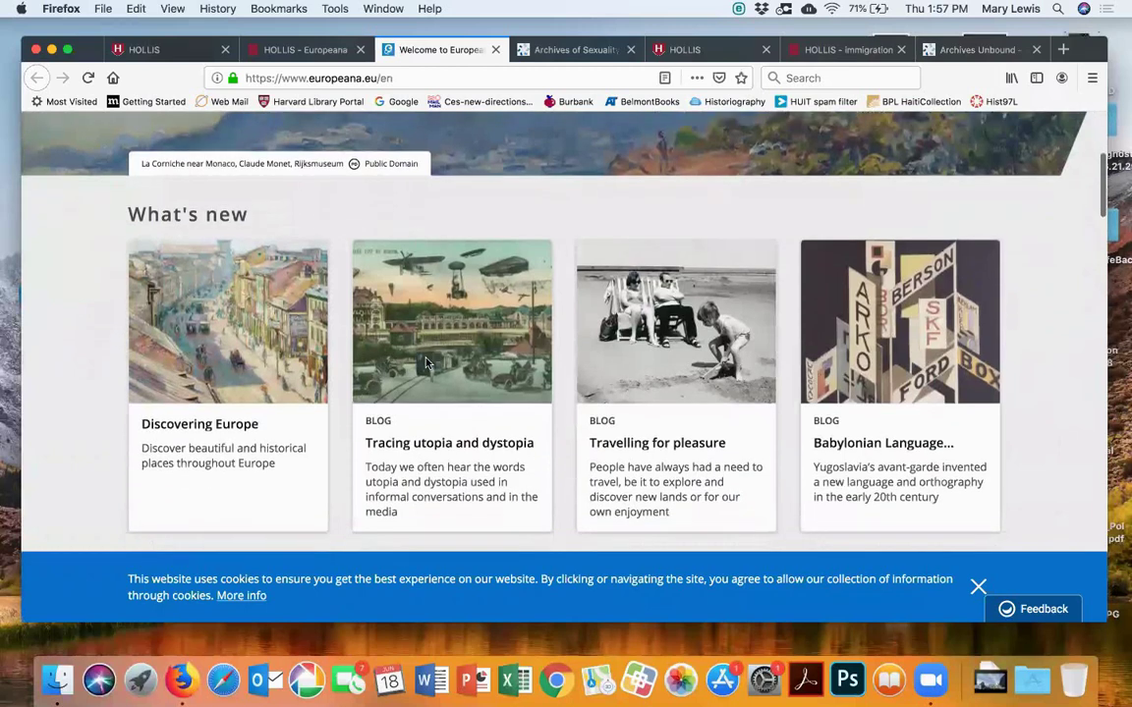
pyautogui.scroll(5, 426, 363)
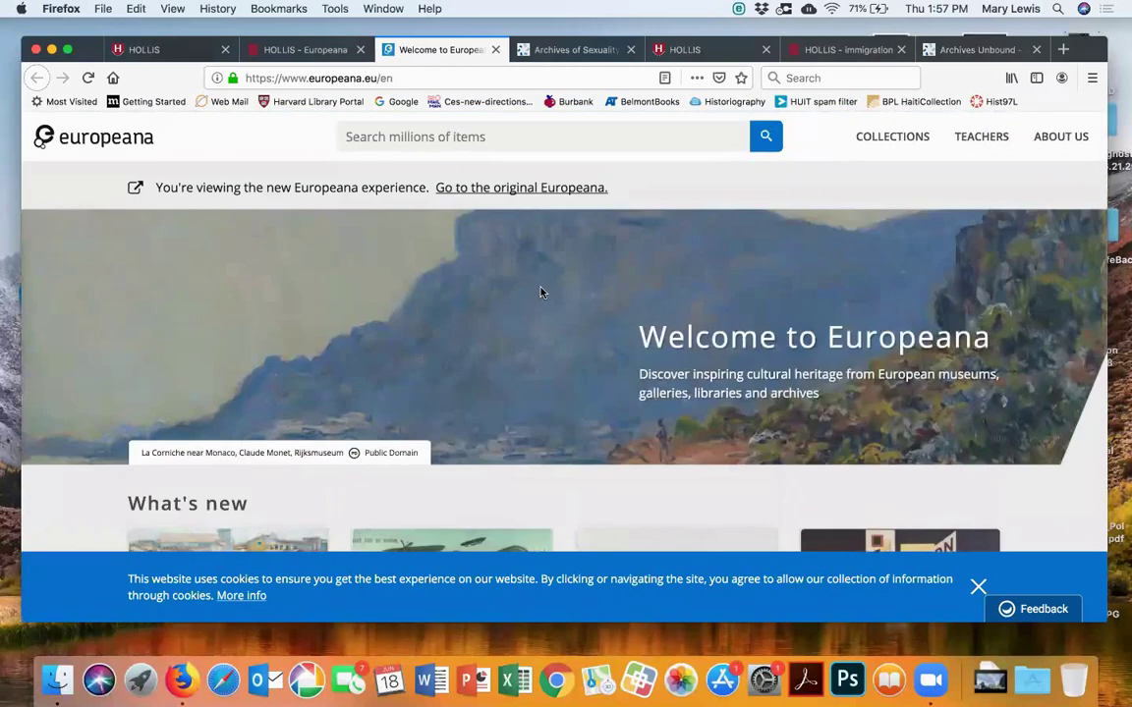
pyautogui.scroll(-5, 768, 328)
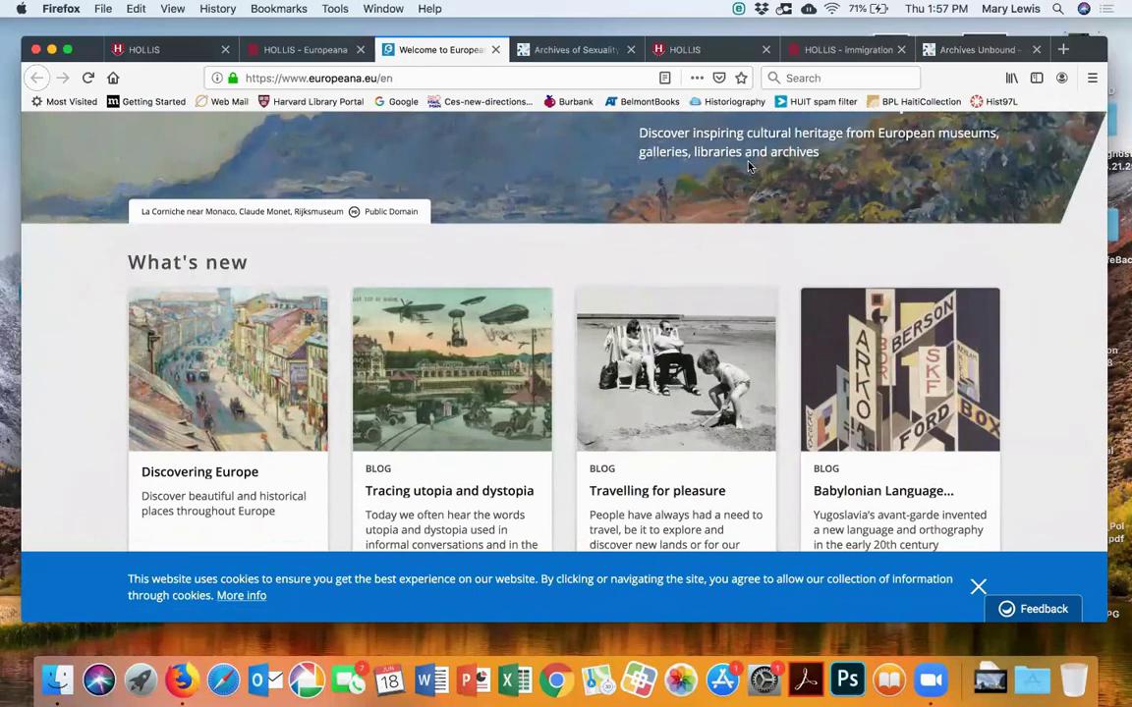
pyautogui.scroll(-10, 750, 245)
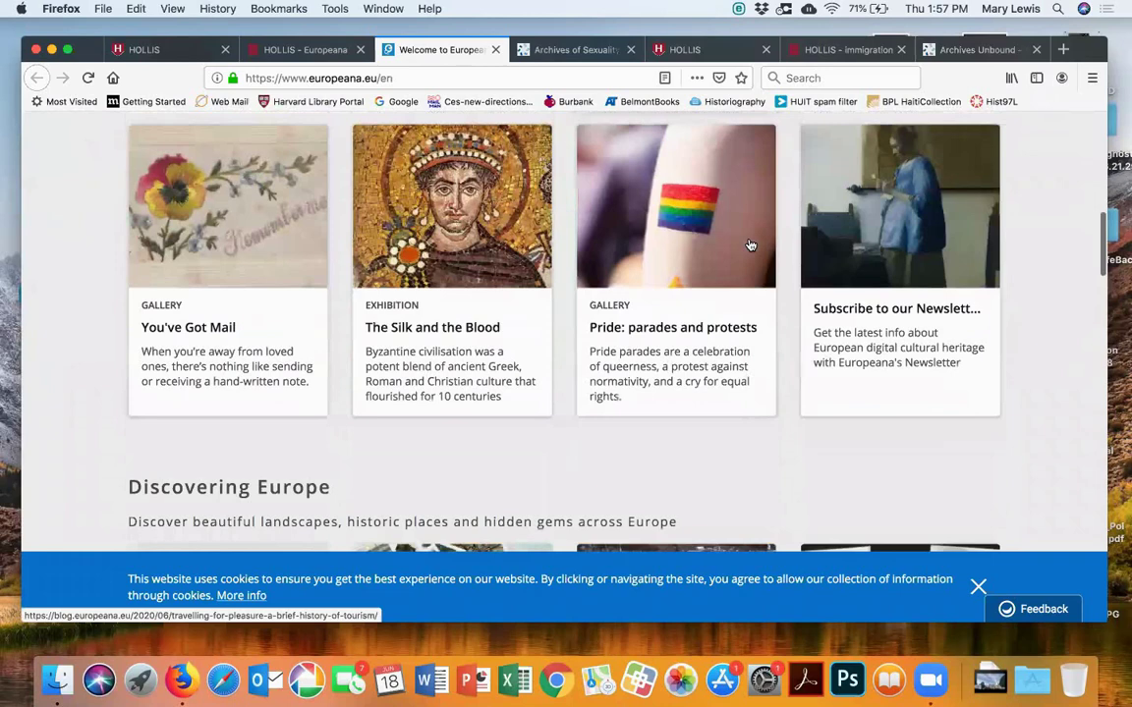
pyautogui.scroll(15, 750, 245)
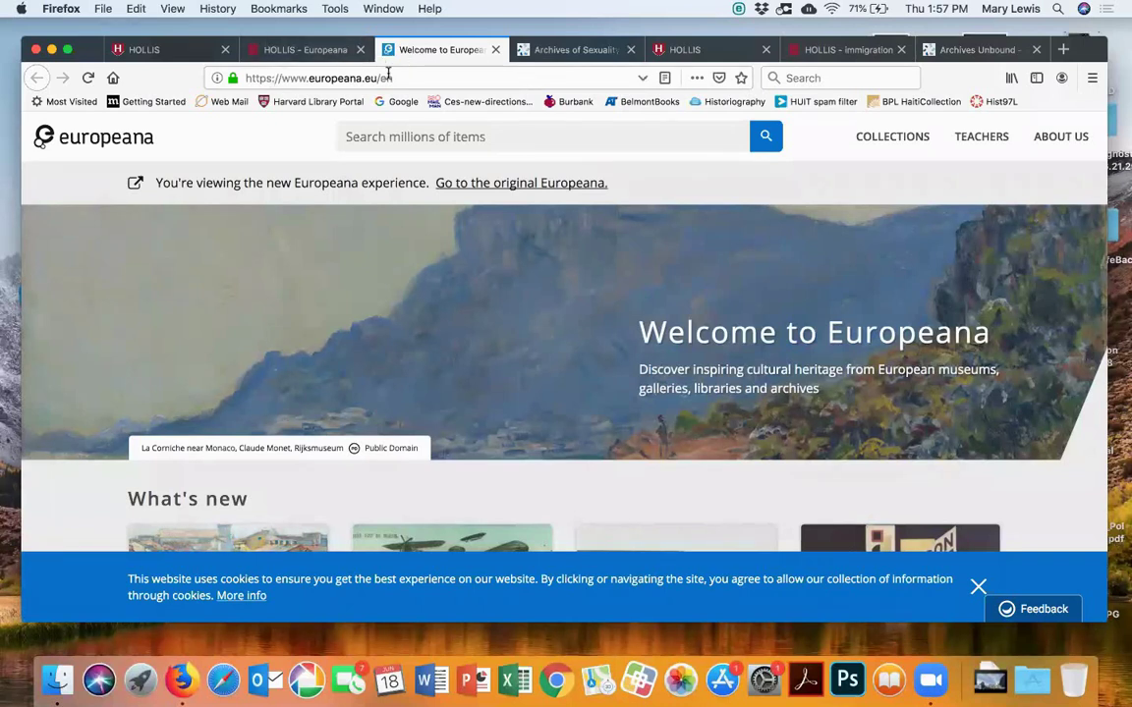
pyautogui.click(494, 50)
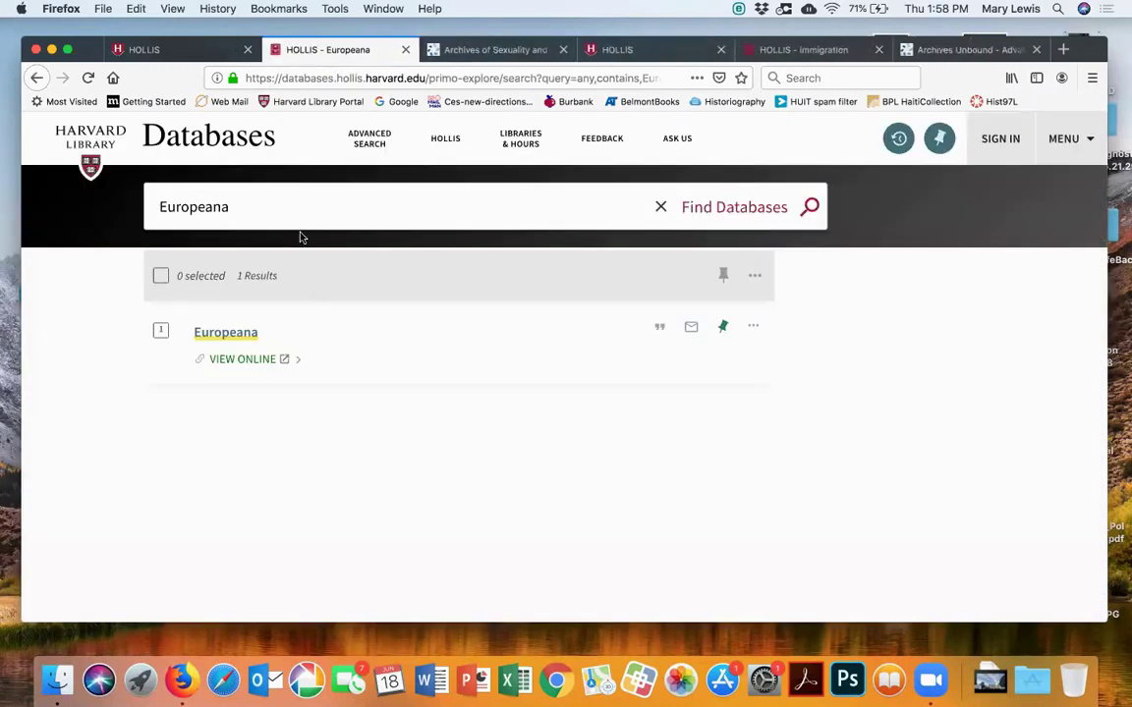
# Search the database finder for "Foreign Broadcast information Service" and open the FBIS daily reports database from its full record
pyautogui.click(422, 198)
pyautogui.press('super+a')
pyautogui.press('BackSpace')
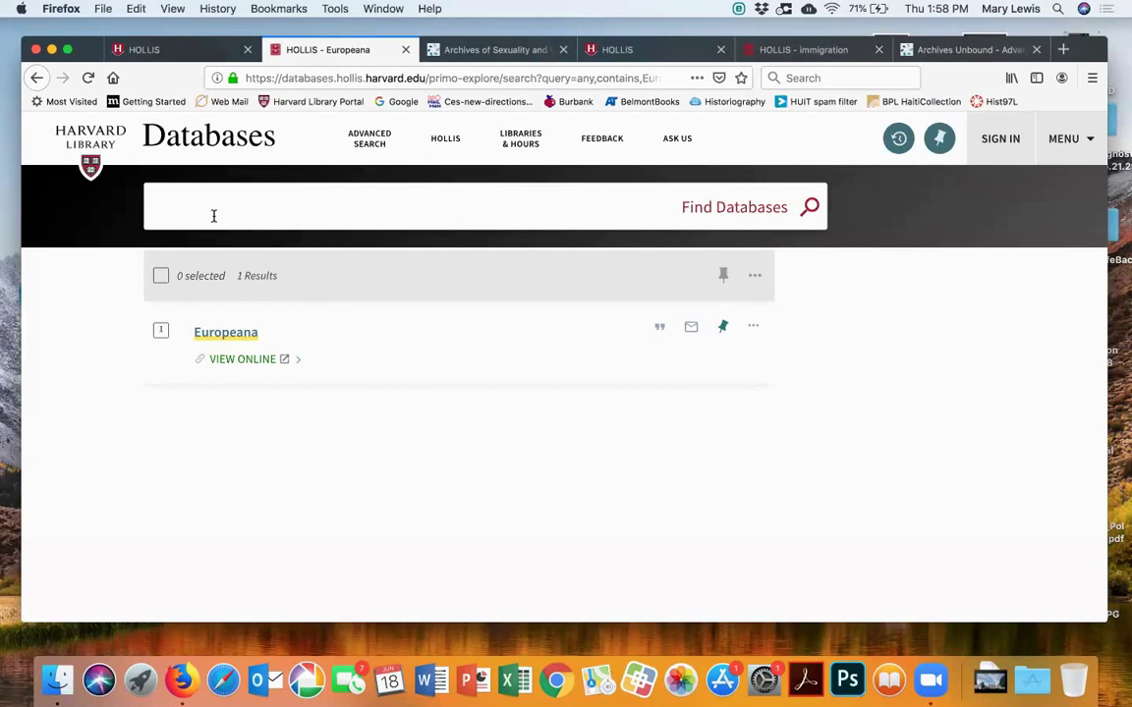
pyautogui.write('Foreign Broadcast inform')
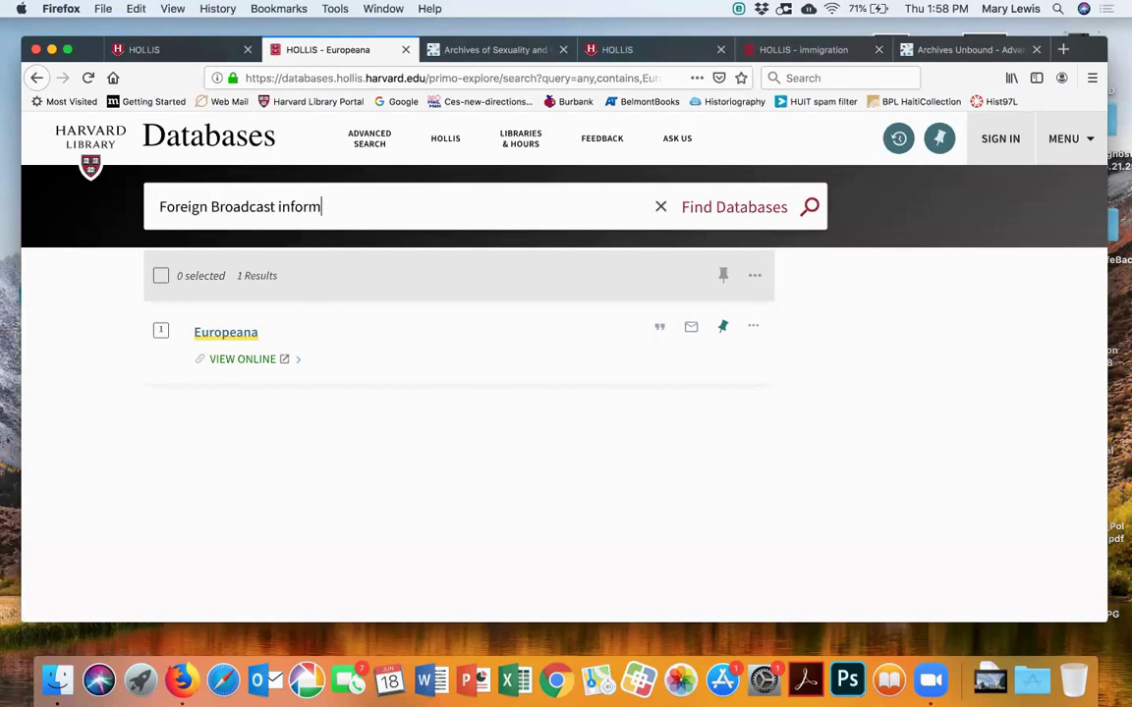
pyautogui.write('ation Service')
pyautogui.press('Return')
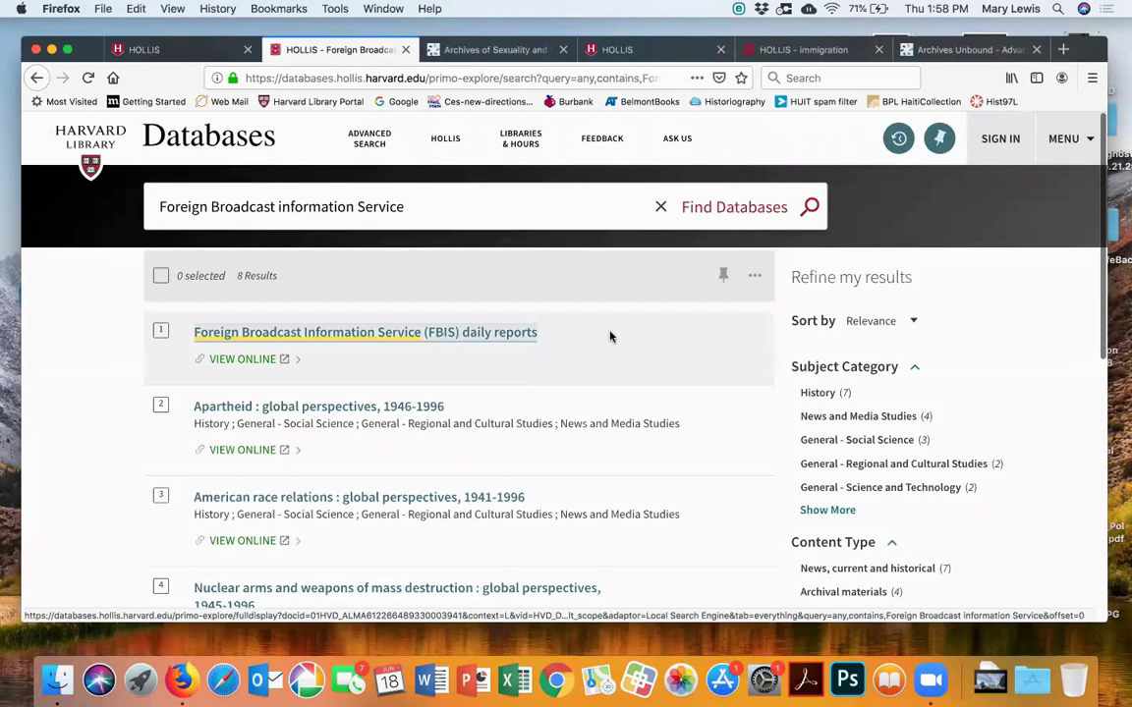
pyautogui.click(615, 334)
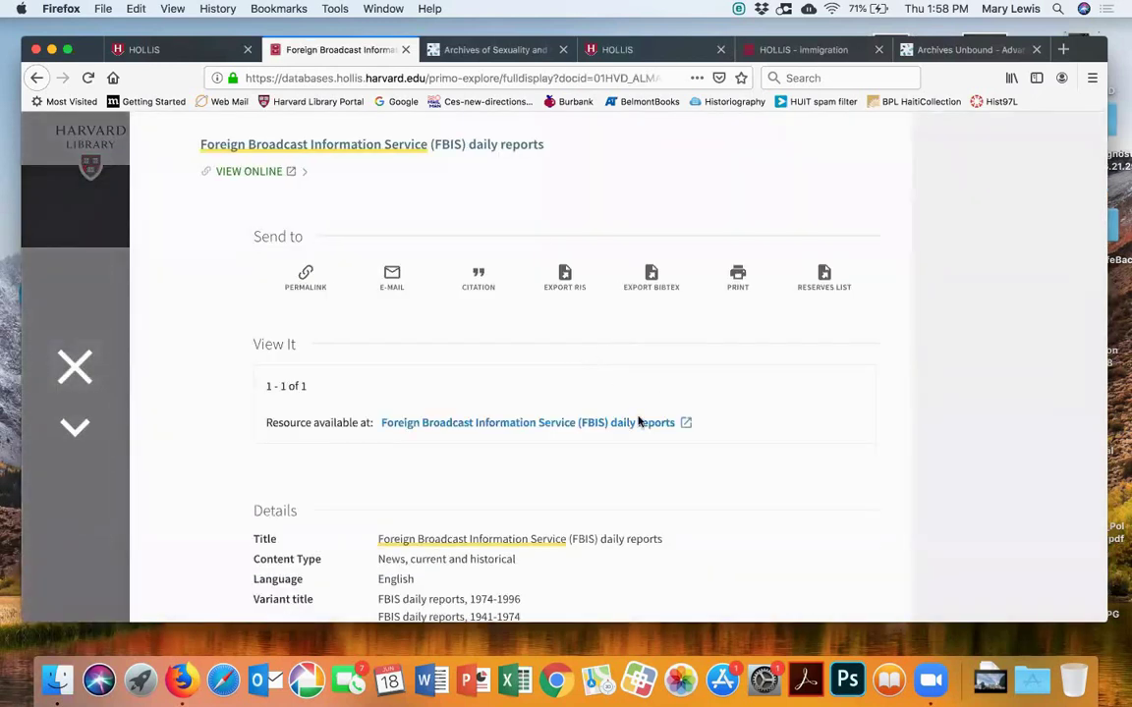
pyautogui.click(632, 424)
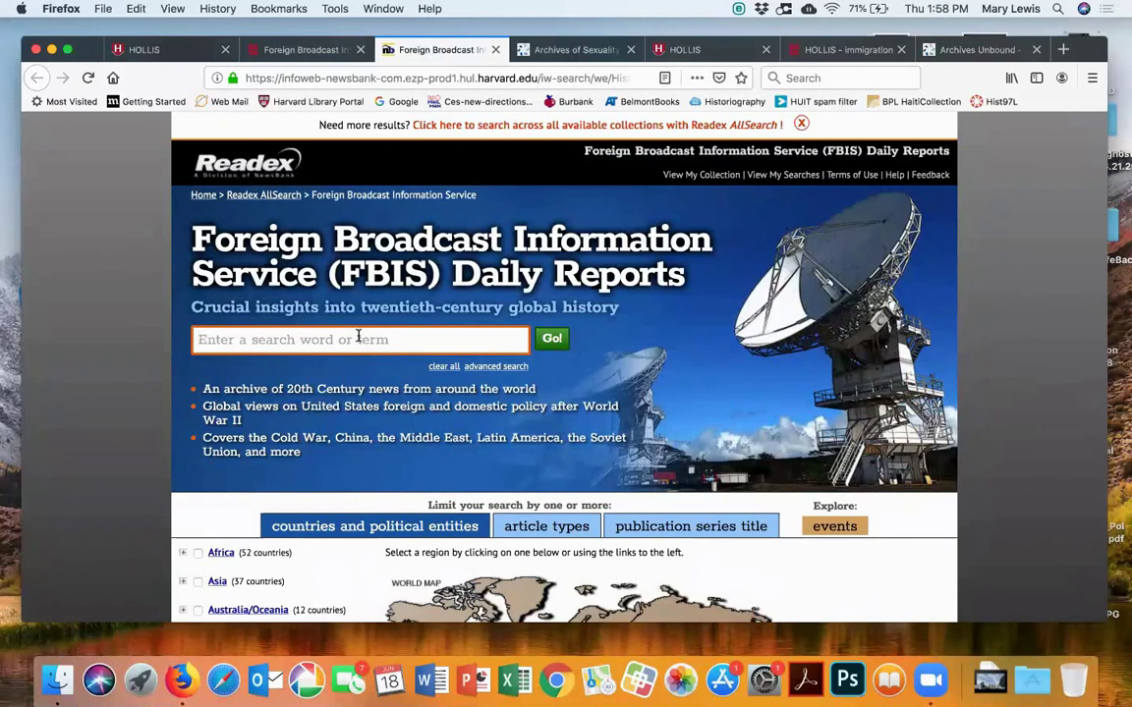
# Search the FBIS Daily Reports for "immigration and italy" and look through the first page of results
pyautogui.write('immigration ')
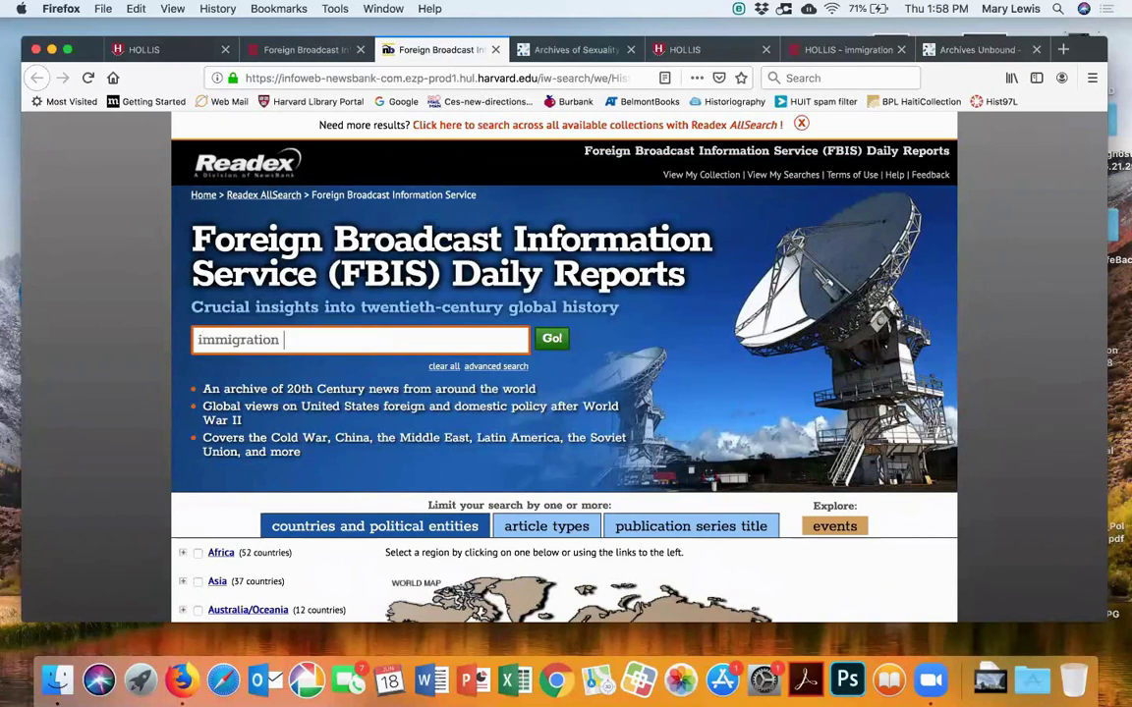
pyautogui.write('and ital')
pyautogui.click(553, 338)
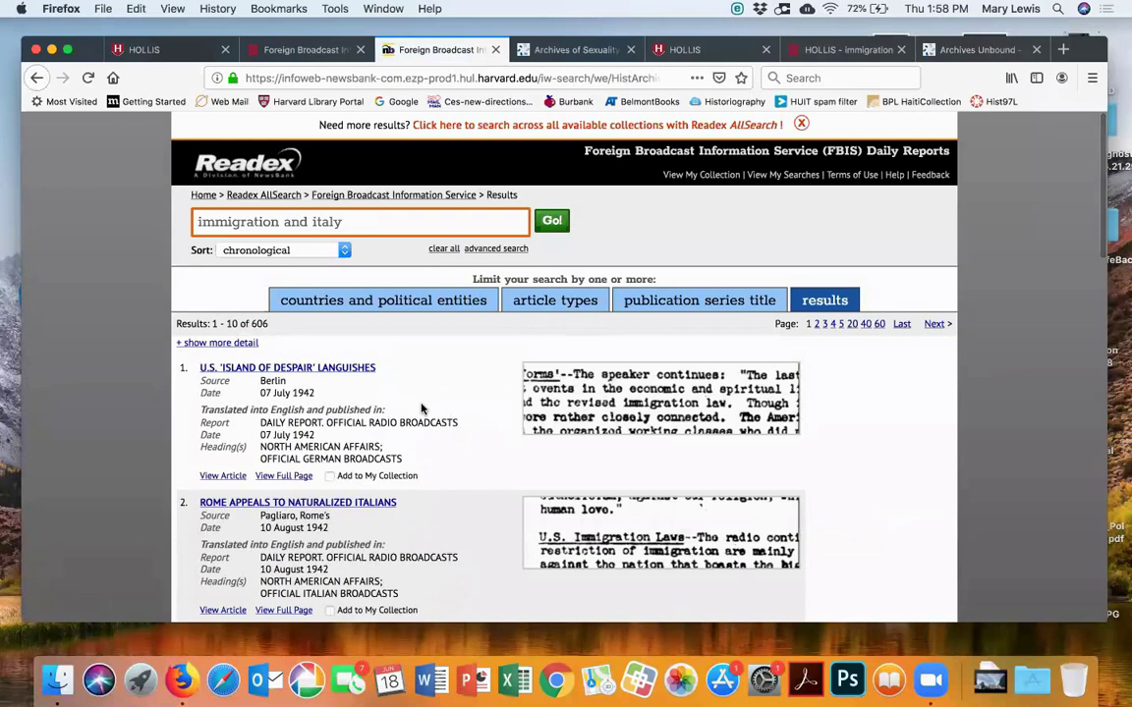
pyautogui.scroll(-5, 420, 403)
pyautogui.scroll(-14, 422, 403)
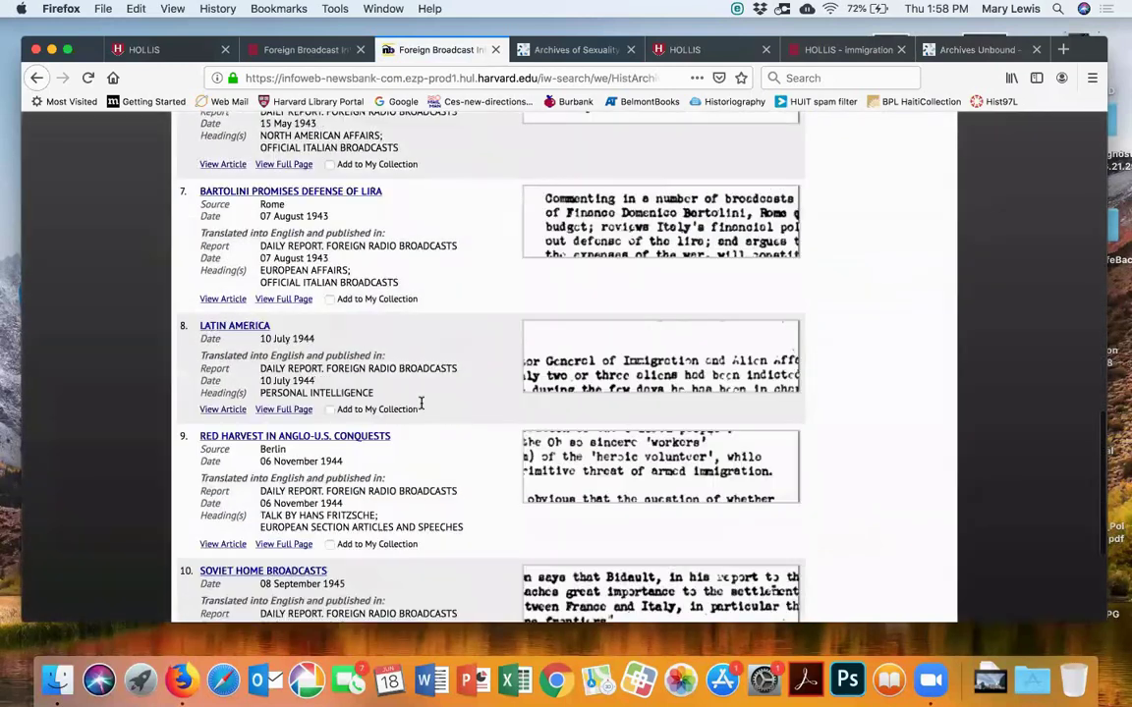
pyautogui.scroll(20, 422, 404)
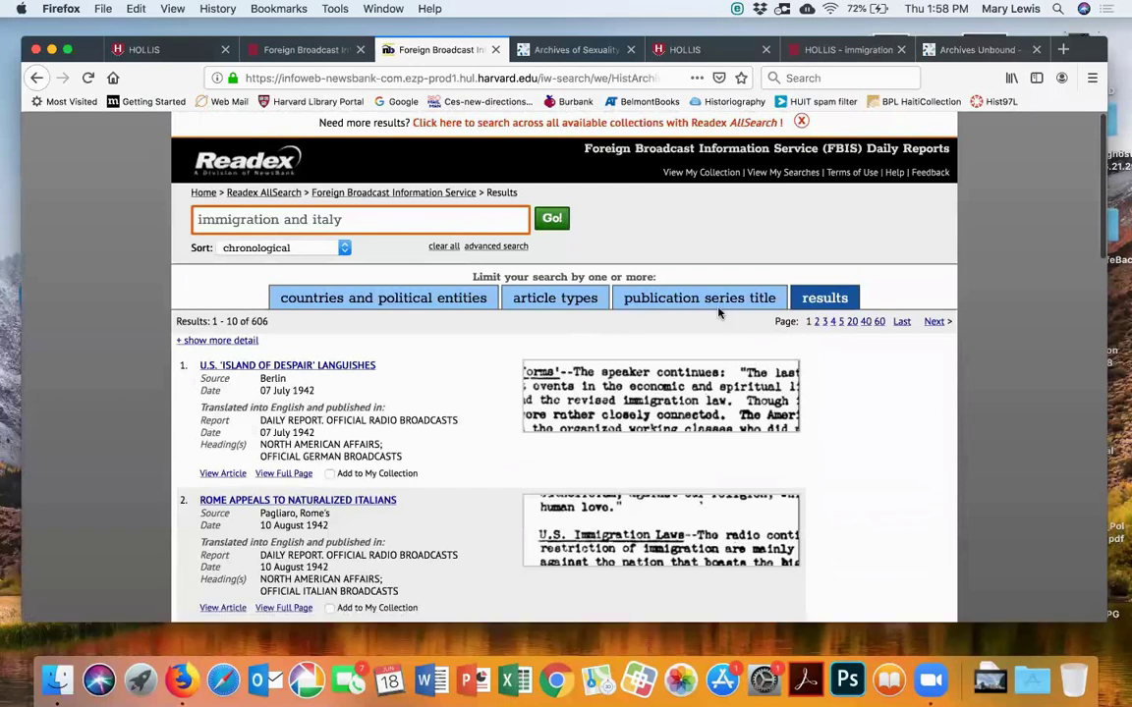
# Sort the results in reverse chronological order and open the article "France: Interior Minister on Relations With Spain" to view its highlighted passage
pyautogui.click(649, 305)
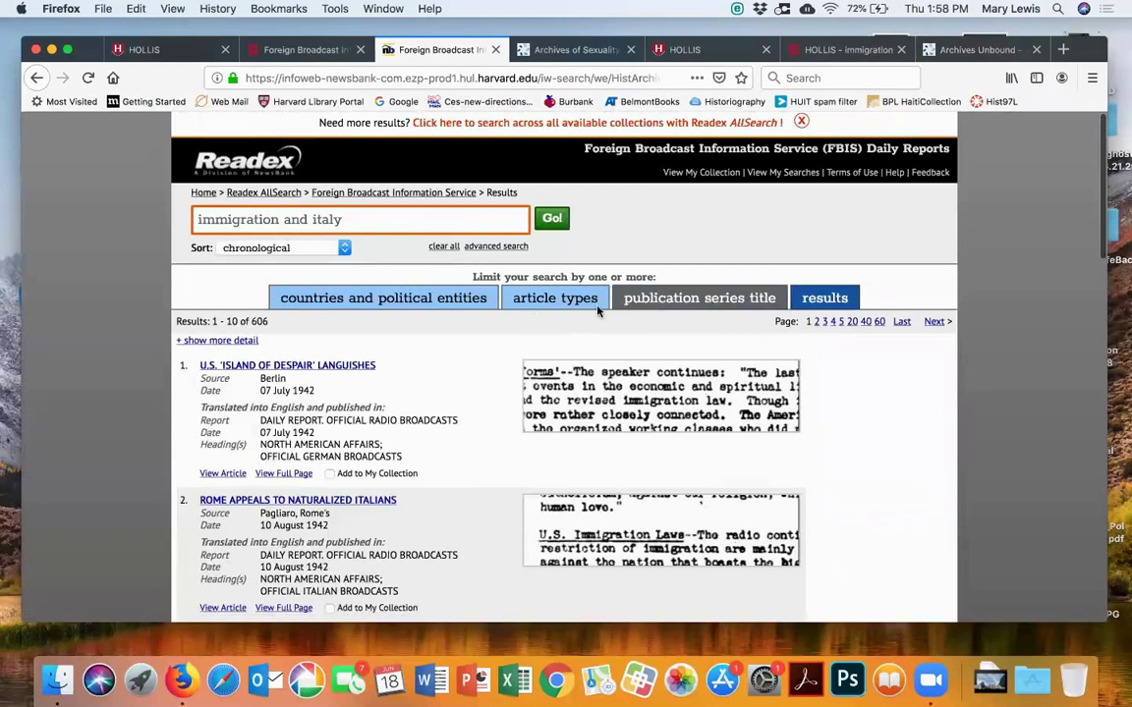
pyautogui.click(344, 249)
pyautogui.click(295, 262)
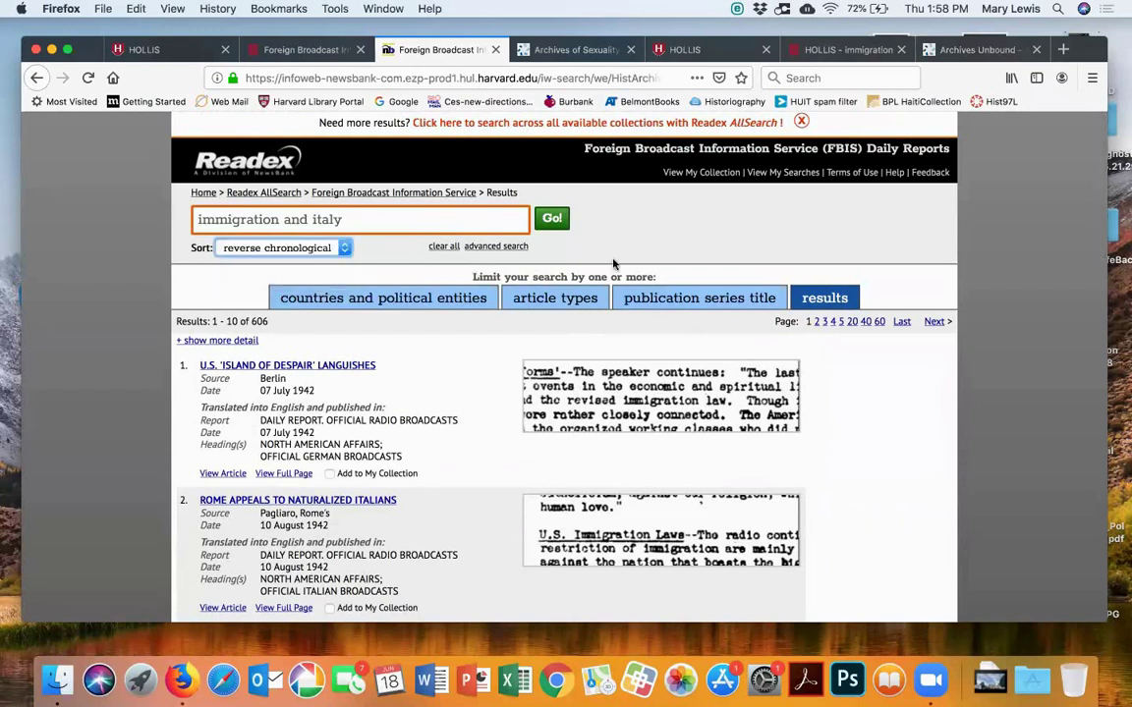
pyautogui.click(554, 221)
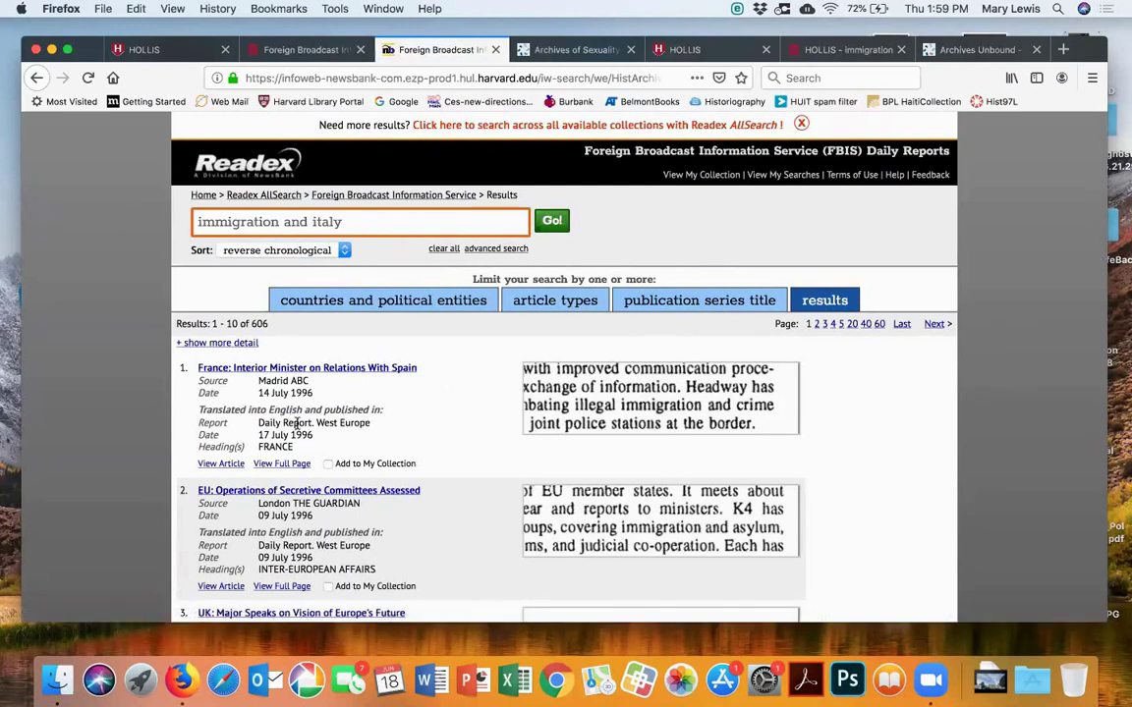
pyautogui.click(364, 370)
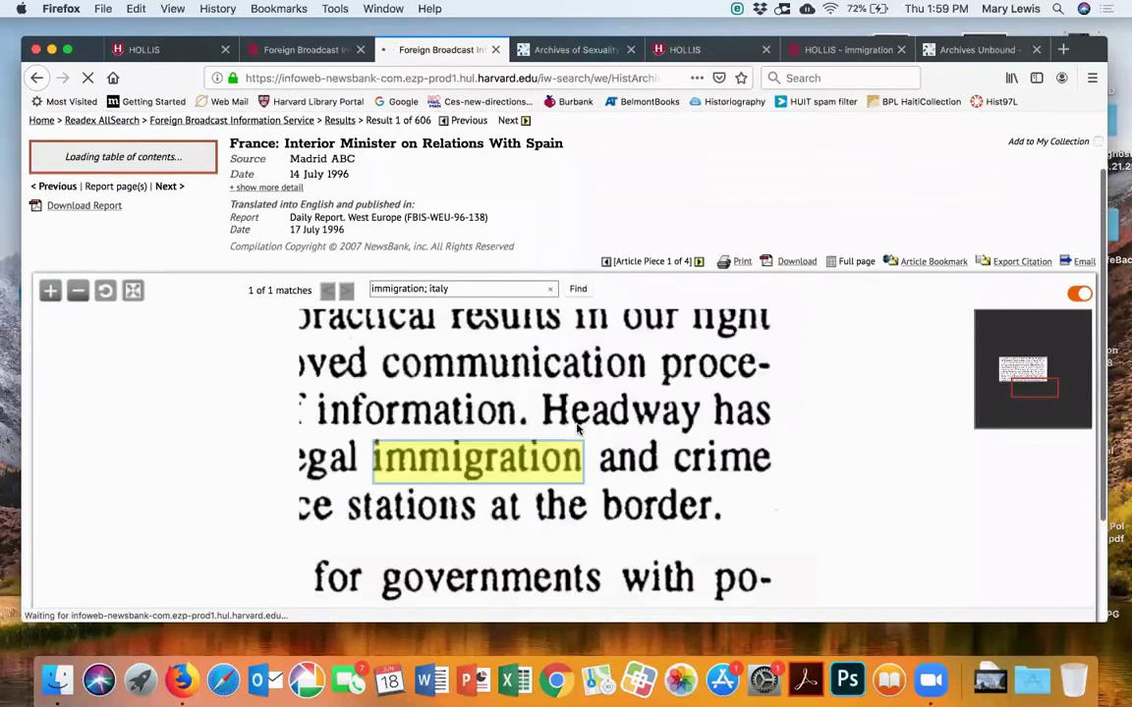
pyautogui.scroll(-2, 578, 429)
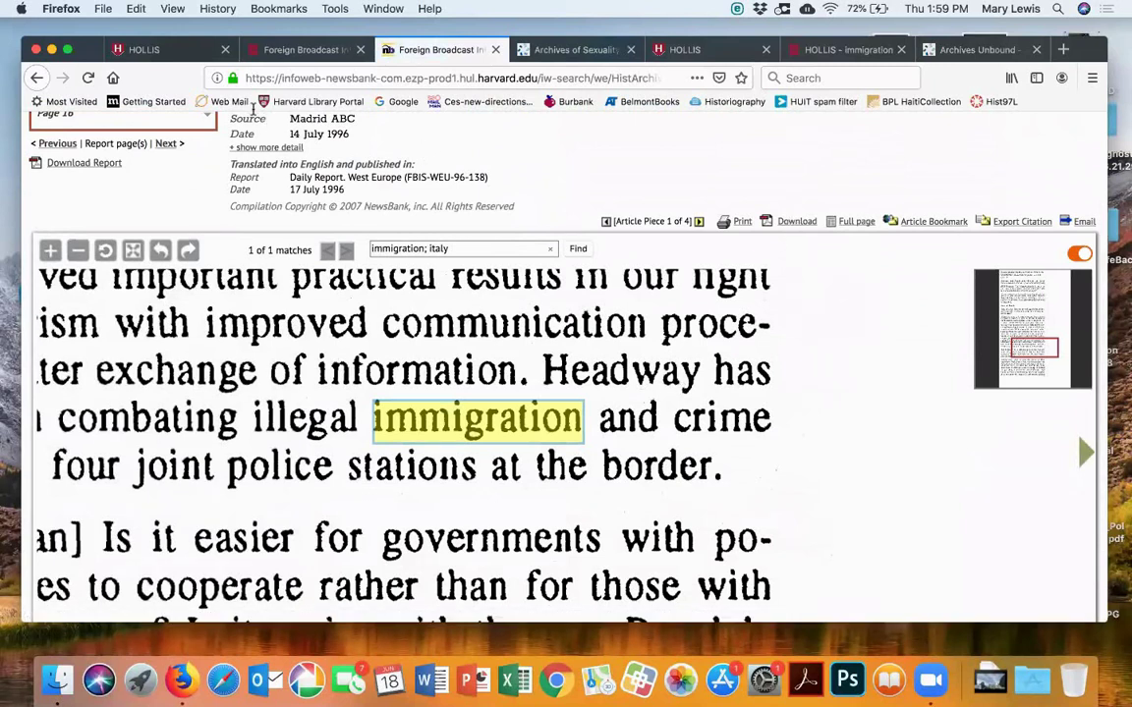
# Return to the Foreign Broadcast Information Service record, close the unneeded HOLLIS page beside it, and close the record to show the database results
pyautogui.click(302, 50)
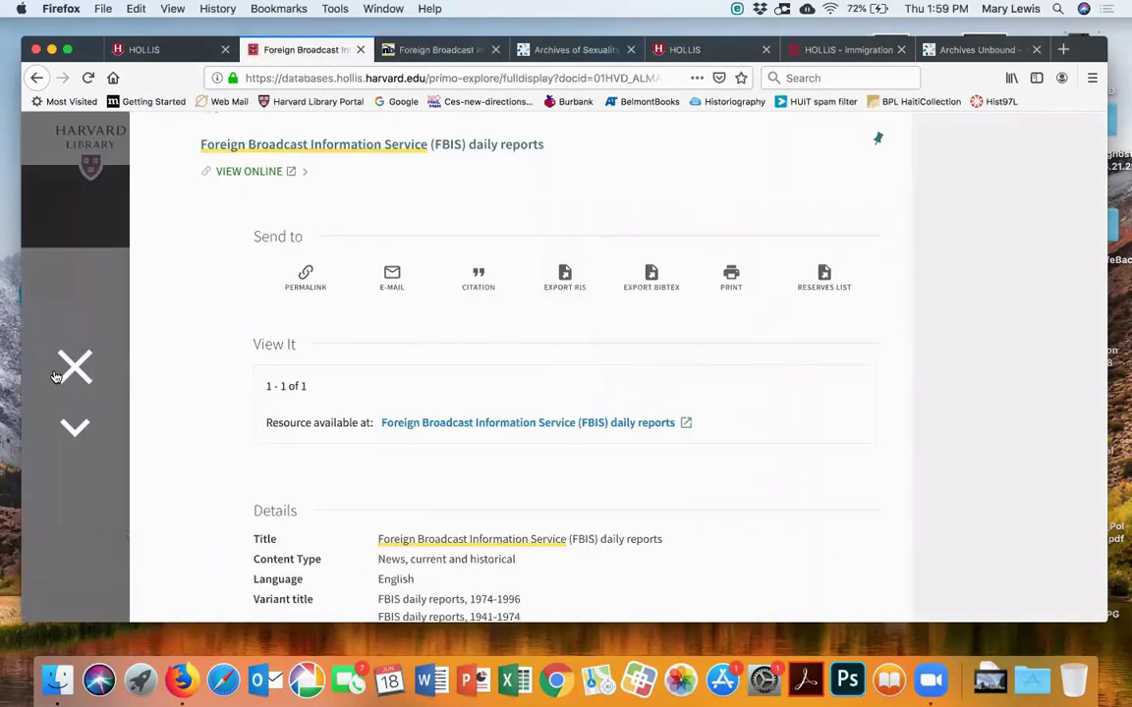
pyautogui.click(437, 50)
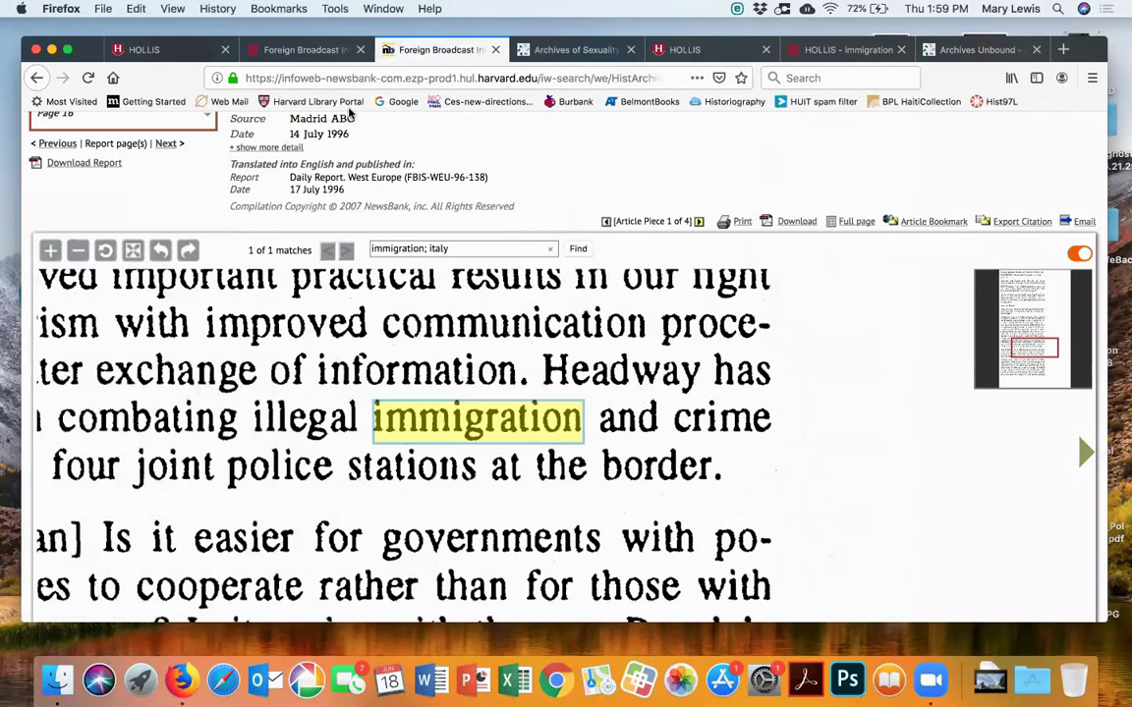
pyautogui.click(259, 51)
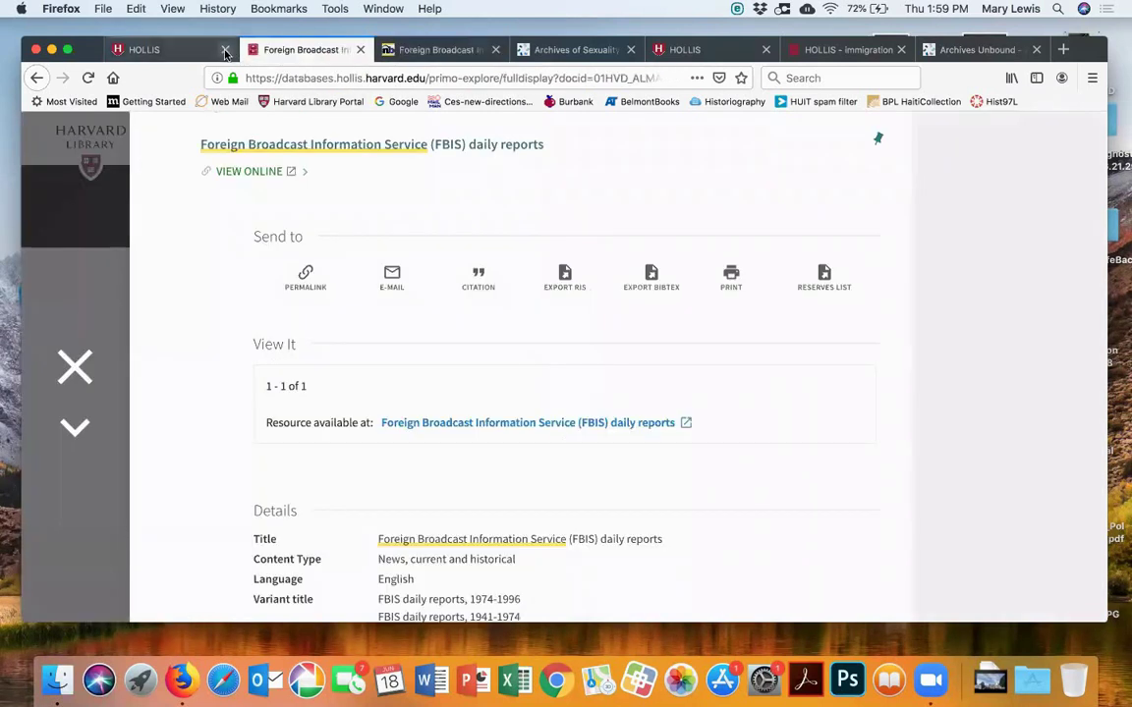
pyautogui.click(225, 51)
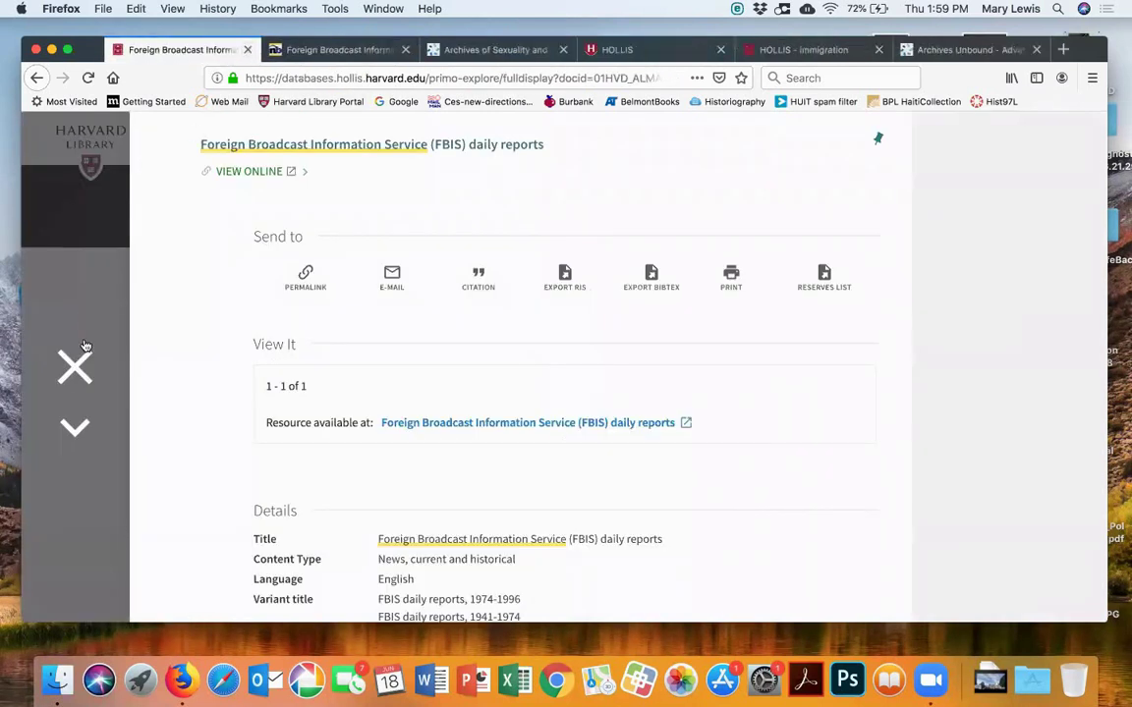
pyautogui.click(75, 371)
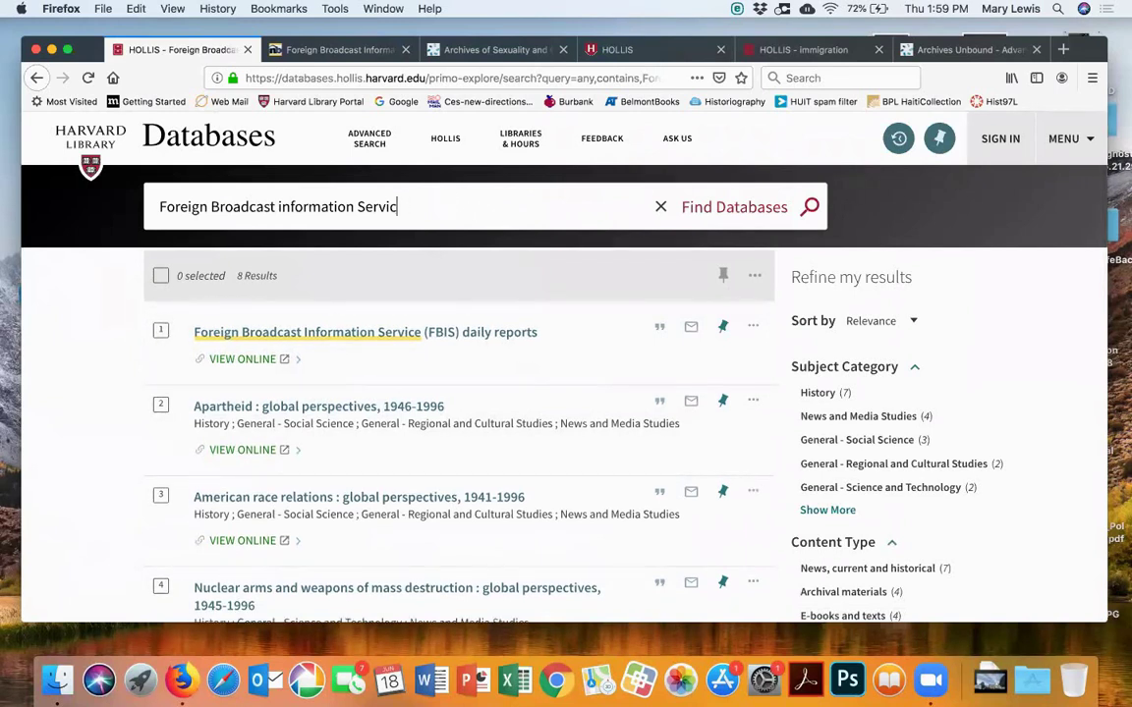
# Replace the database finder query with "world newspapers" and run the search
pyautogui.press('BackSpace')
pyautogui.press('BackSpace')
pyautogui.press('BackSpace')
pyautogui.press('BackSpace')
pyautogui.press('BackSpace')
pyautogui.press('BackSpace')
pyautogui.press('BackSpace')
pyautogui.press('BackSpace')
pyautogui.press('BackSpace')
pyautogui.press('BackSpace')
pyautogui.press('BackSpace')
pyautogui.press('BackSpace')
pyautogui.press('BackSpace')
pyautogui.press('BackSpace')
pyautogui.press('BackSpace')
pyautogui.press('BackSpace')
pyautogui.press('BackSpace')
pyautogui.press('BackSpace')
pyautogui.press('BackSpace')
pyautogui.press('BackSpace')
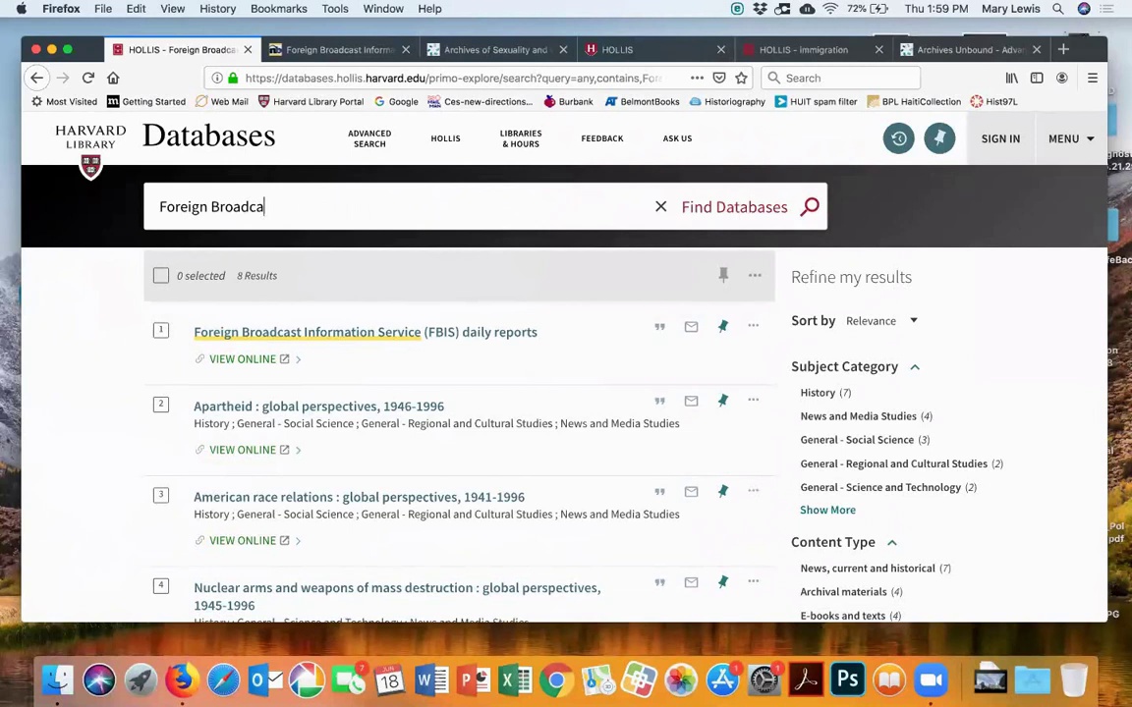
pyautogui.press('BackSpace')
pyautogui.press('BackSpace')
pyautogui.press('BackSpace')
pyautogui.press('BackSpace')
pyautogui.press('BackSpace')
pyautogui.press('BackSpace')
pyautogui.press('BackSpace')
pyautogui.press('BackSpace')
pyautogui.write('wor')
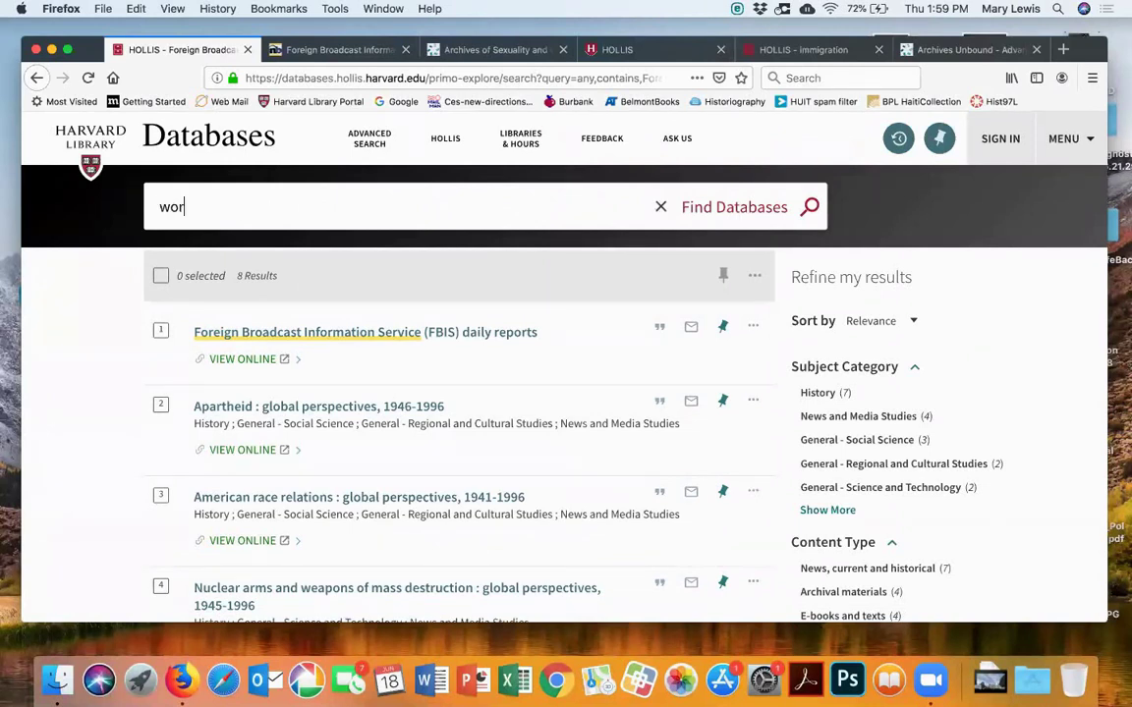
pyautogui.write('ld newspapers')
pyautogui.press('Return')
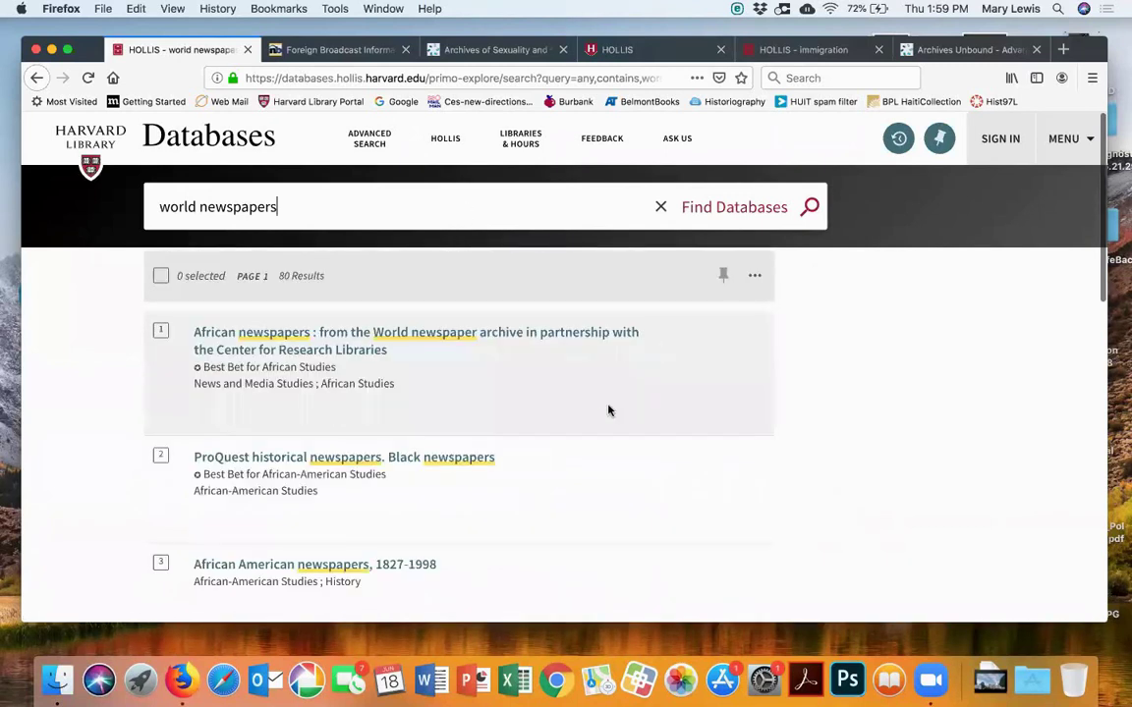
# Browse the newspaper databases in the results, load the second page, and examine the regional and historical collections listed
pyautogui.scroll(-2, 596, 463)
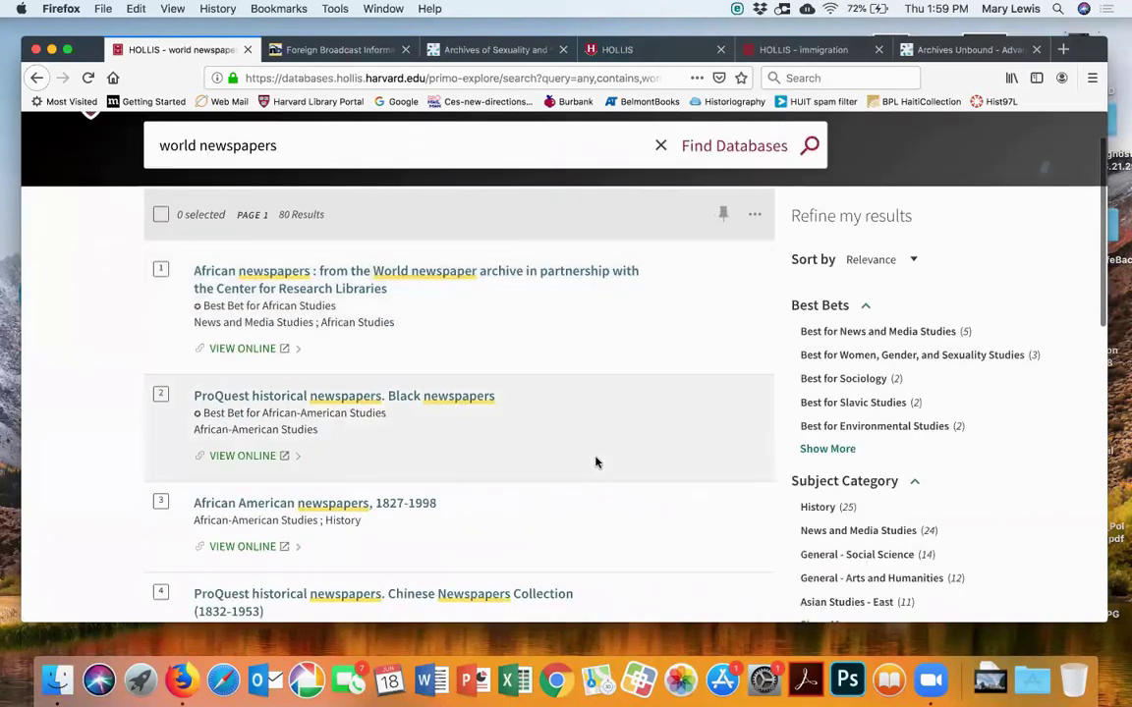
pyautogui.scroll(-2, 596, 463)
pyautogui.scroll(-1, 595, 462)
pyautogui.scroll(-5, 595, 461)
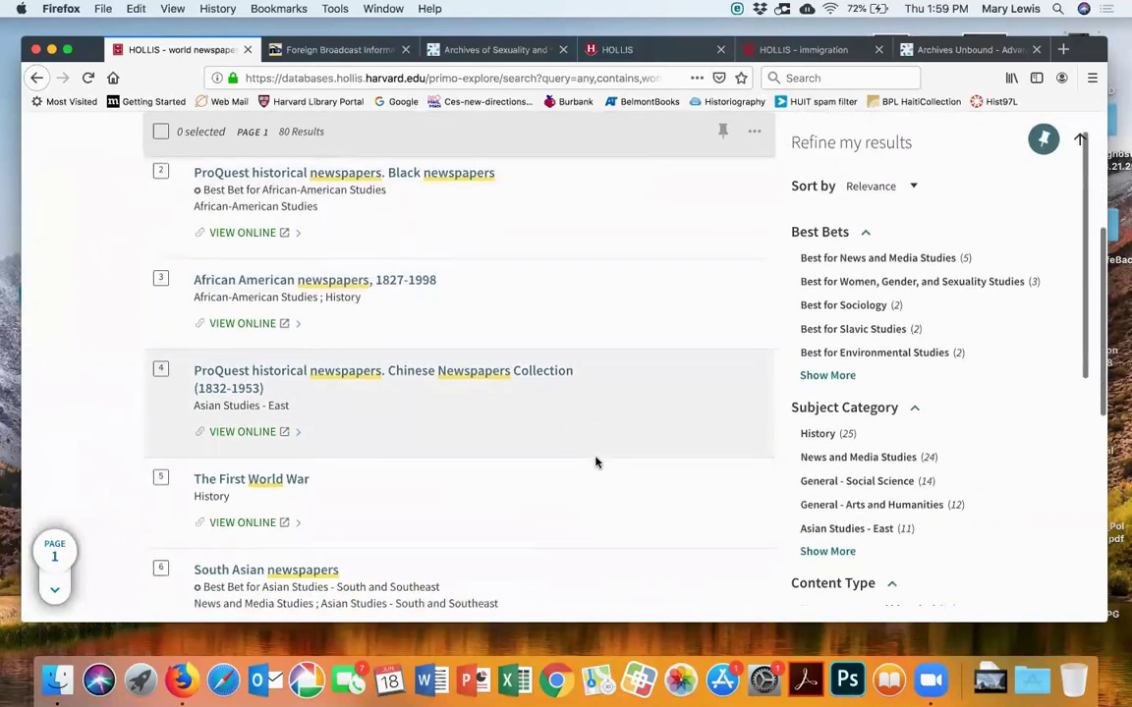
pyautogui.scroll(-5, 596, 462)
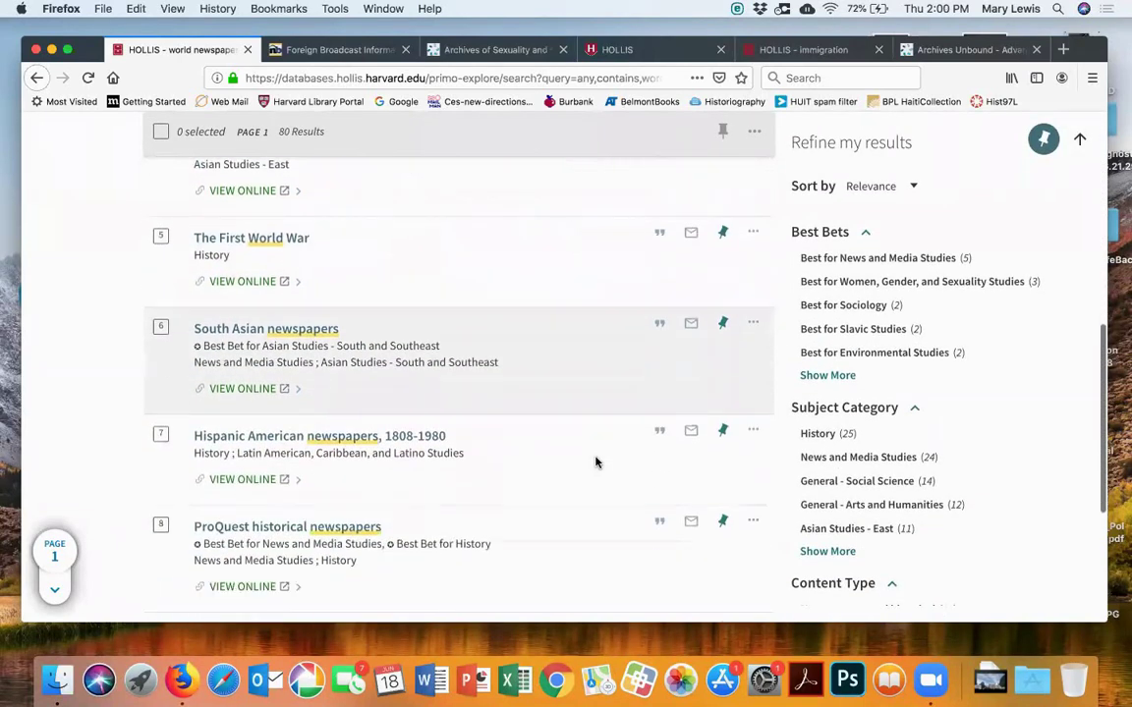
pyautogui.scroll(-2, 595, 462)
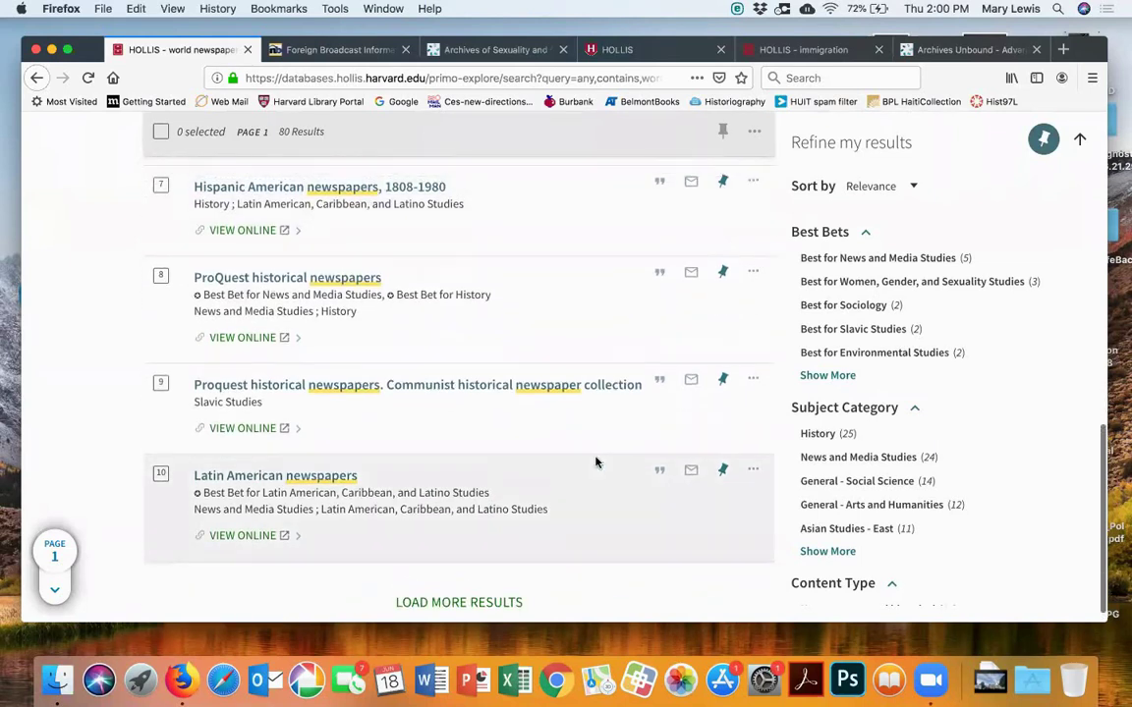
pyautogui.click(501, 584)
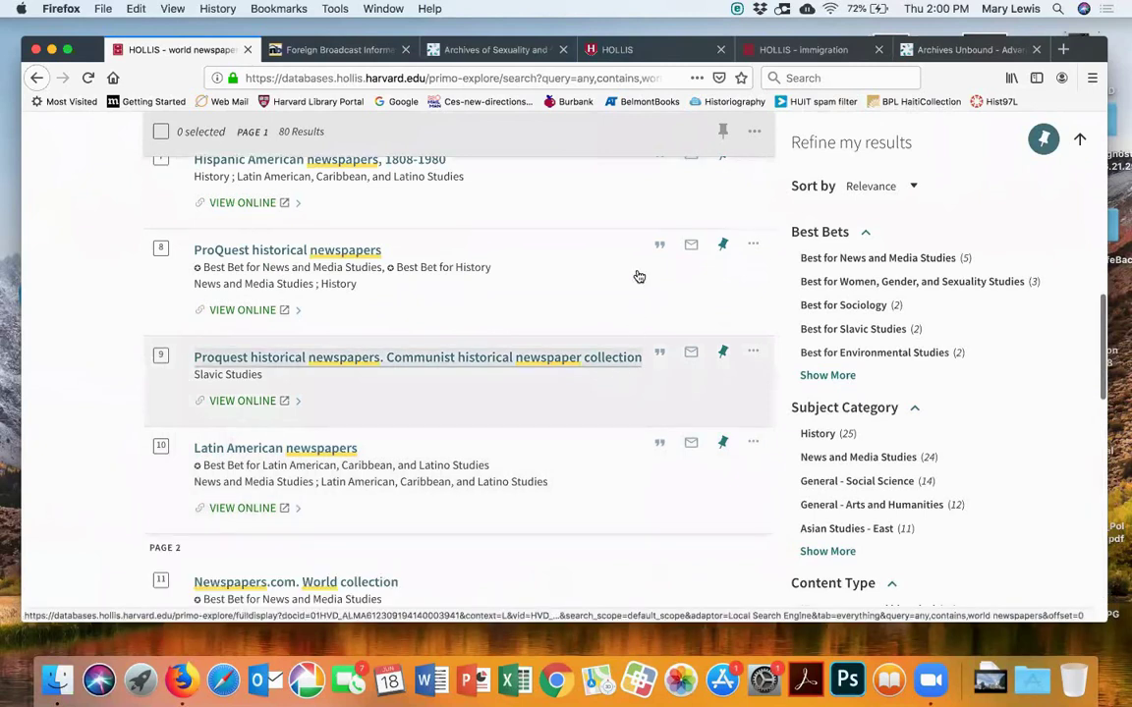
pyautogui.scroll(-8, 639, 277)
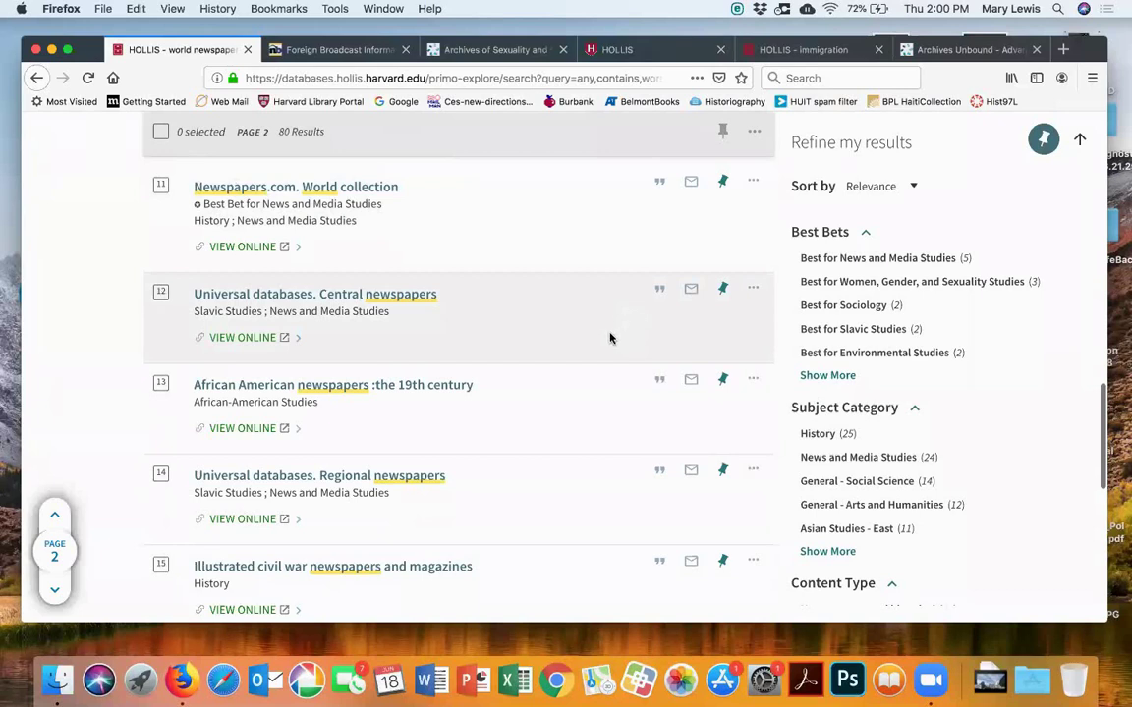
pyautogui.scroll(-10, 609, 338)
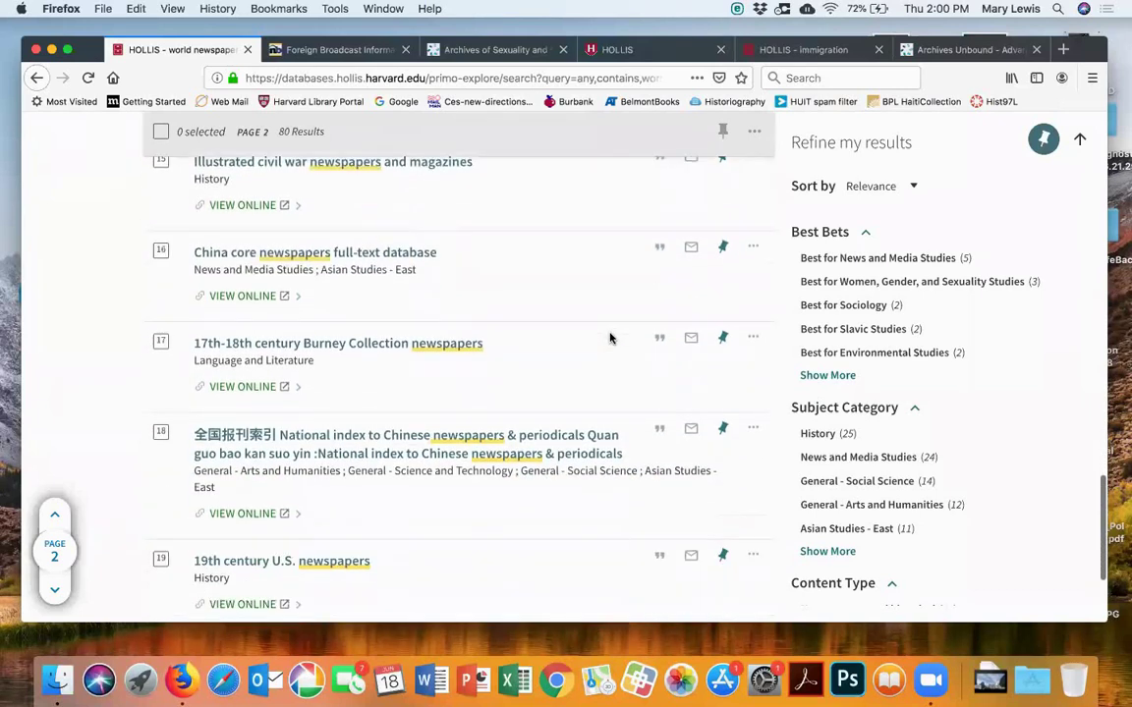
pyautogui.scroll(5, 609, 338)
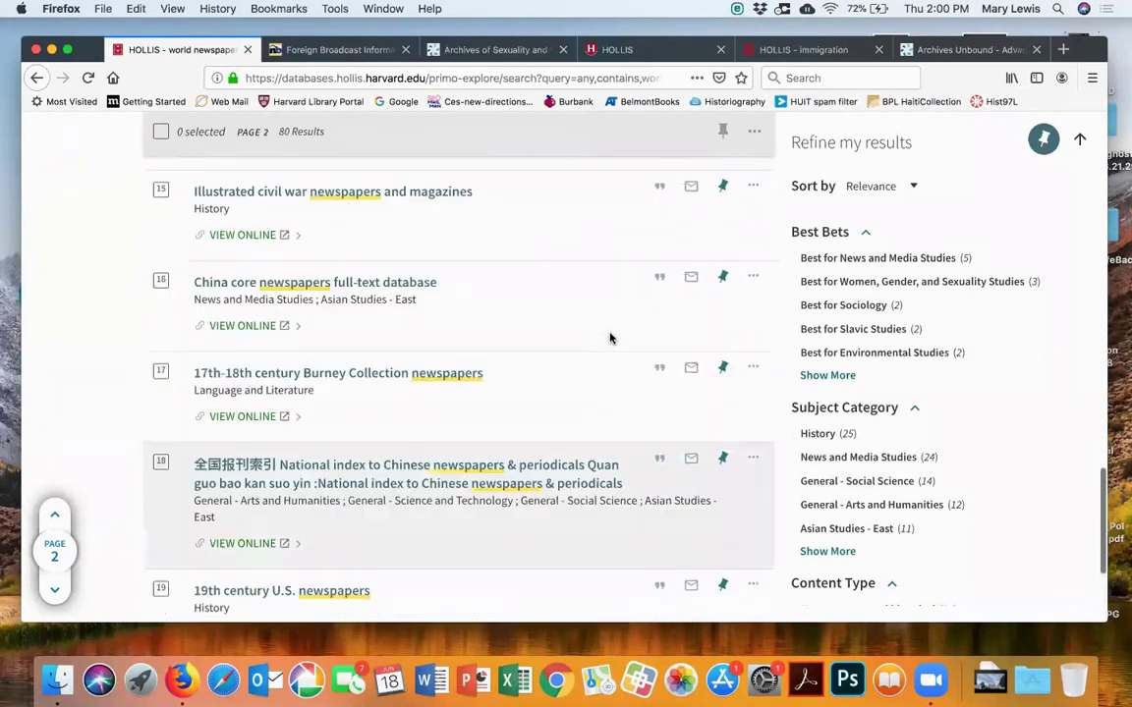
pyautogui.scroll(-1, 609, 338)
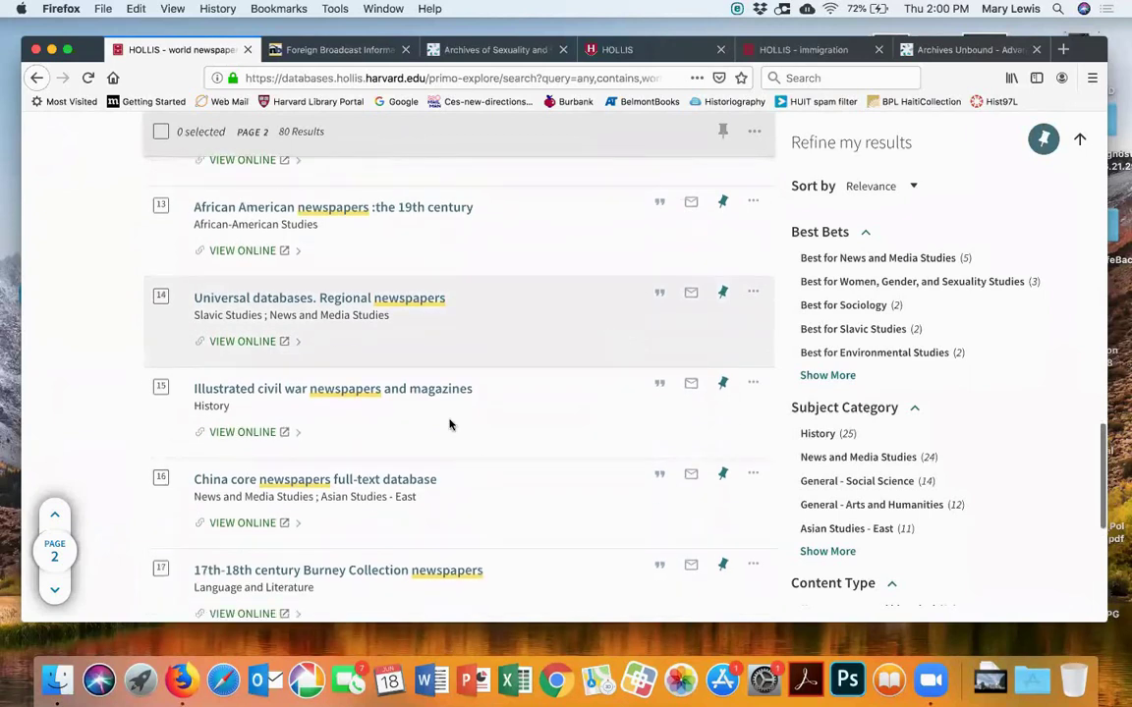
pyautogui.scroll(4, 566, 356)
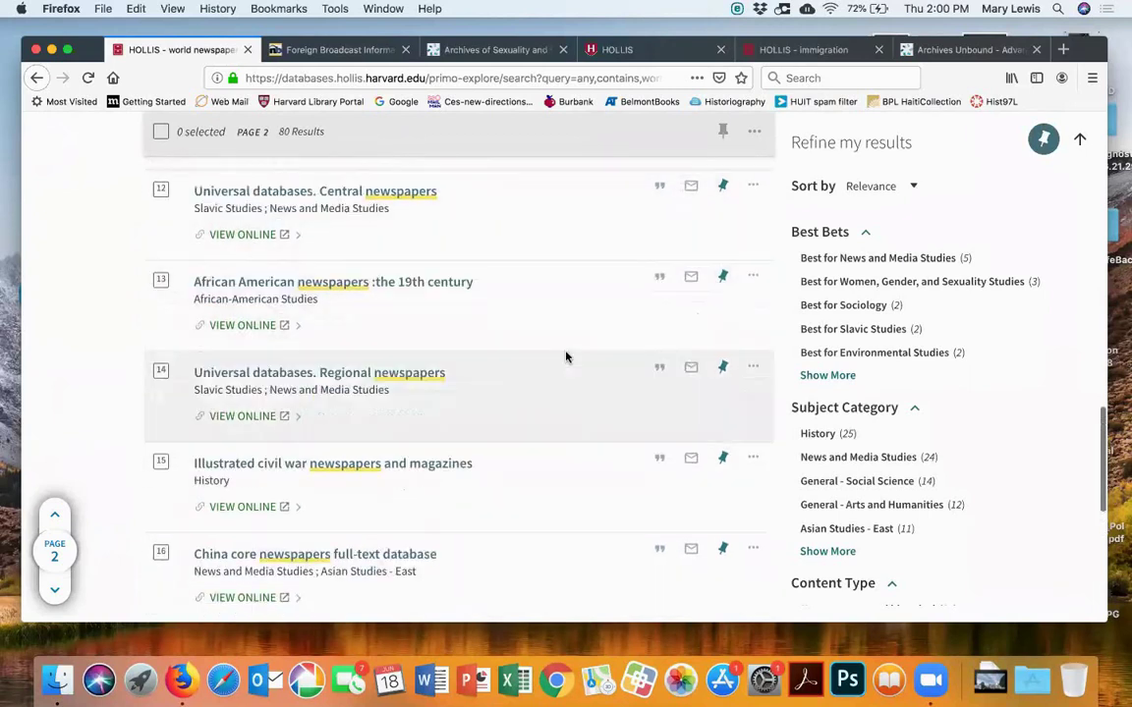
pyautogui.scroll(5, 566, 356)
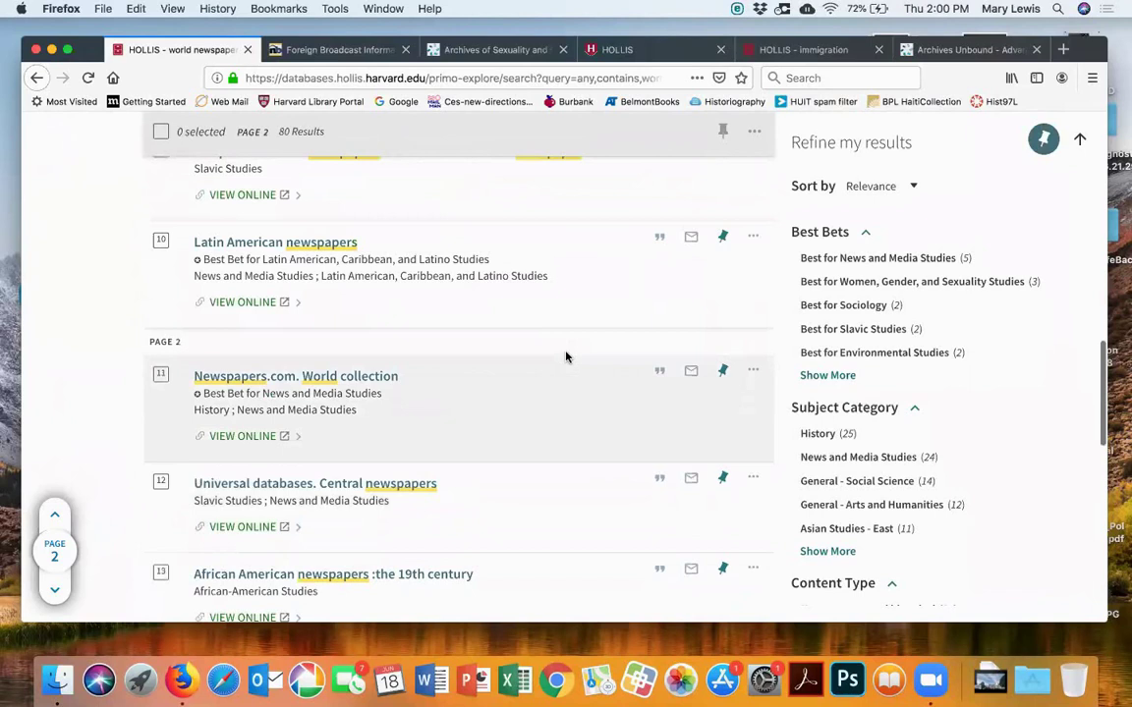
pyautogui.scroll(7, 566, 357)
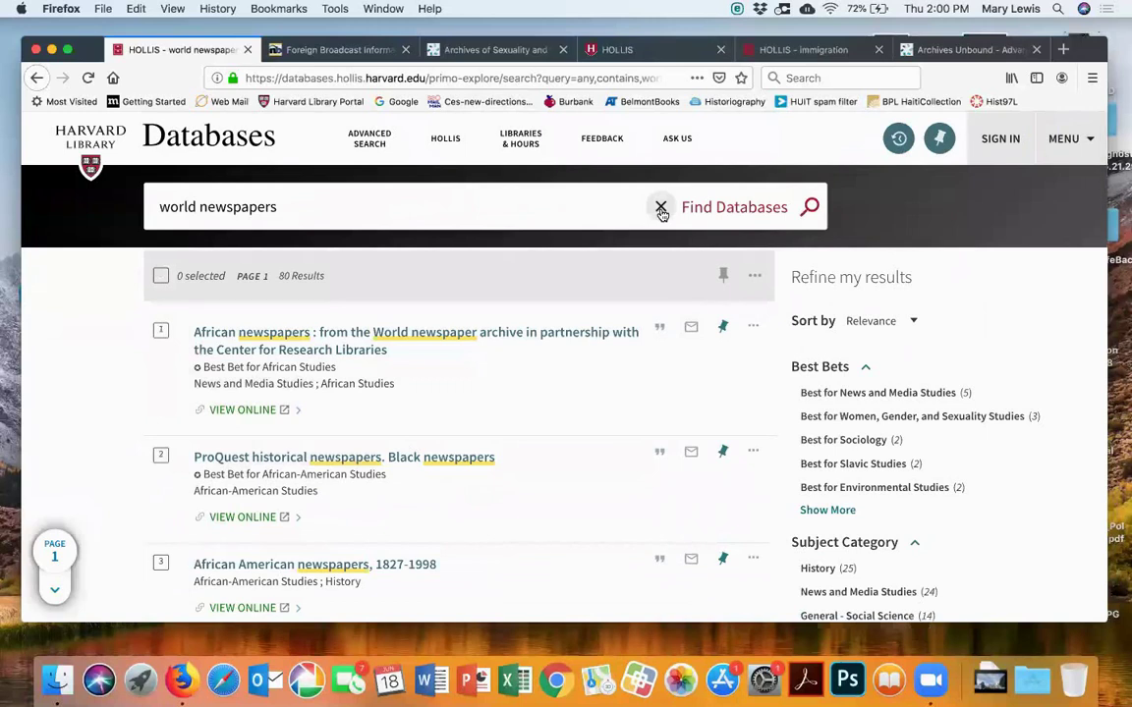
# Search the database finder for "Hathi" and open the HathiTrust Digital Library online
pyautogui.click(661, 211)
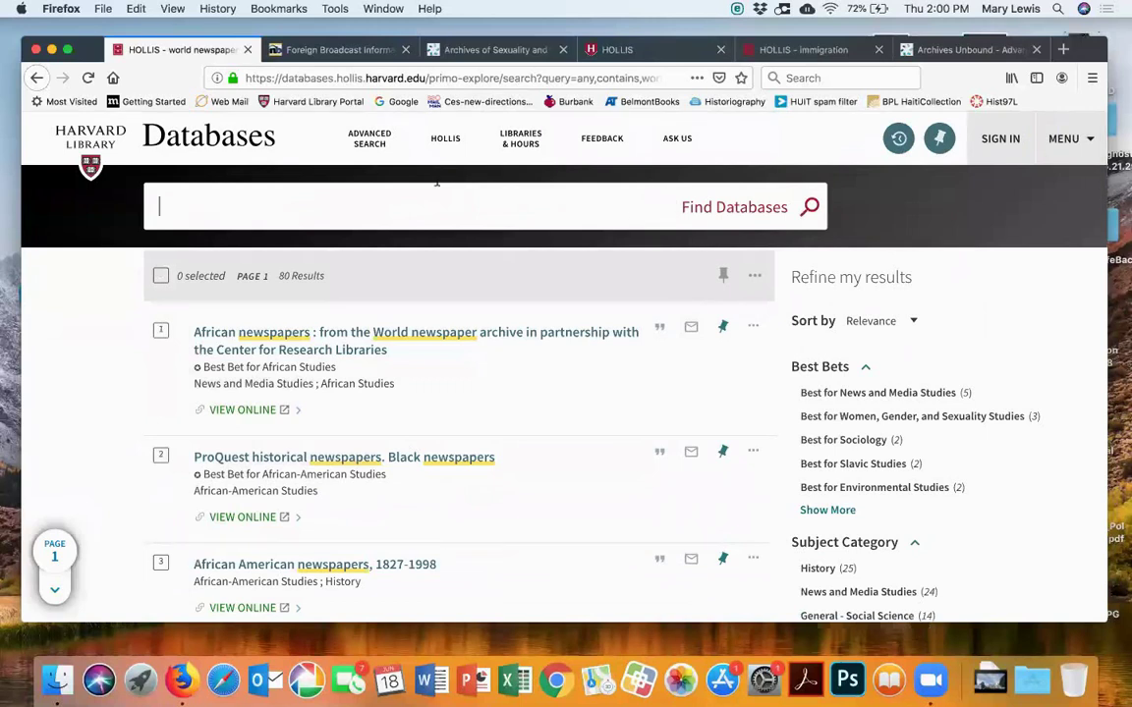
pyautogui.write('Hathi')
pyautogui.press('Return')
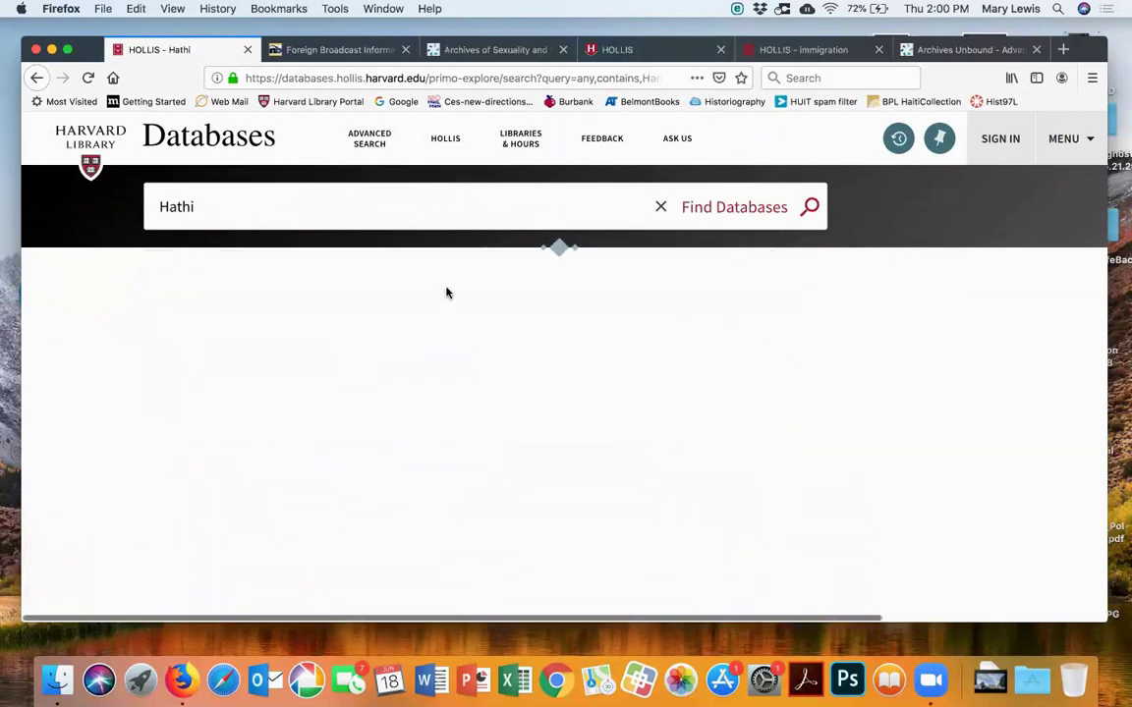
pyautogui.click(234, 395)
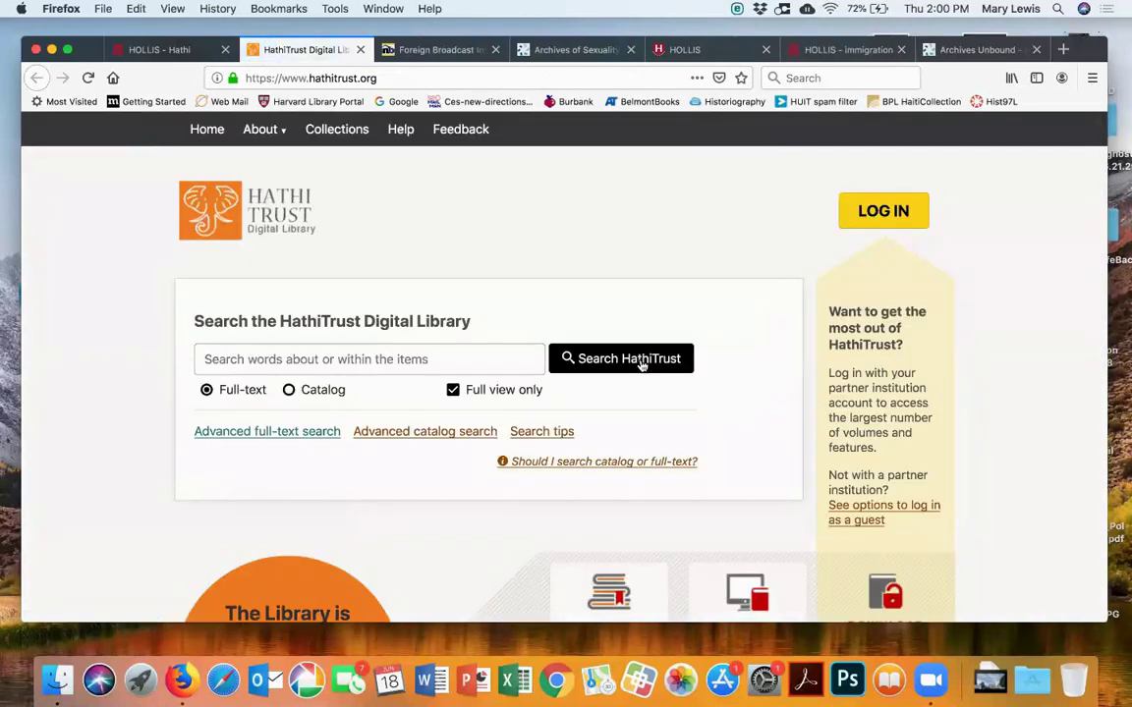
# Log in to HathiTrust with Harvard University as the partner institution
pyautogui.click(882, 216)
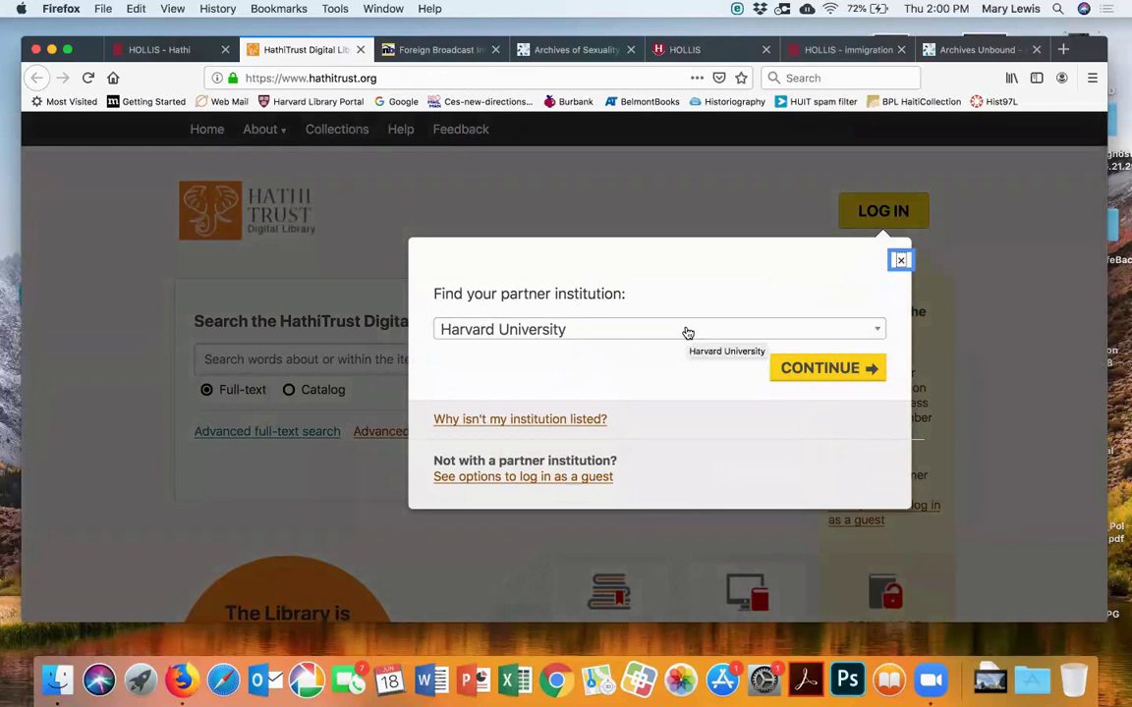
pyautogui.click(806, 368)
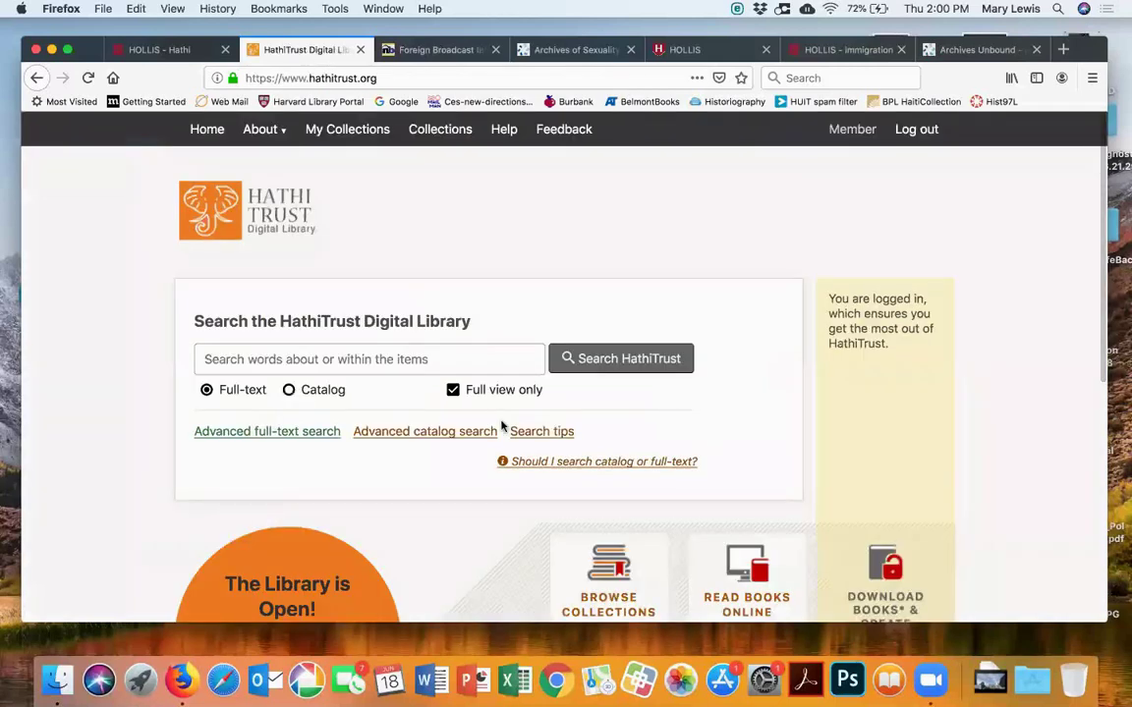
# Run a full-text HathiTrust search for "Northern Ireland: prospects", limited to full-view items
pyautogui.click(413, 360)
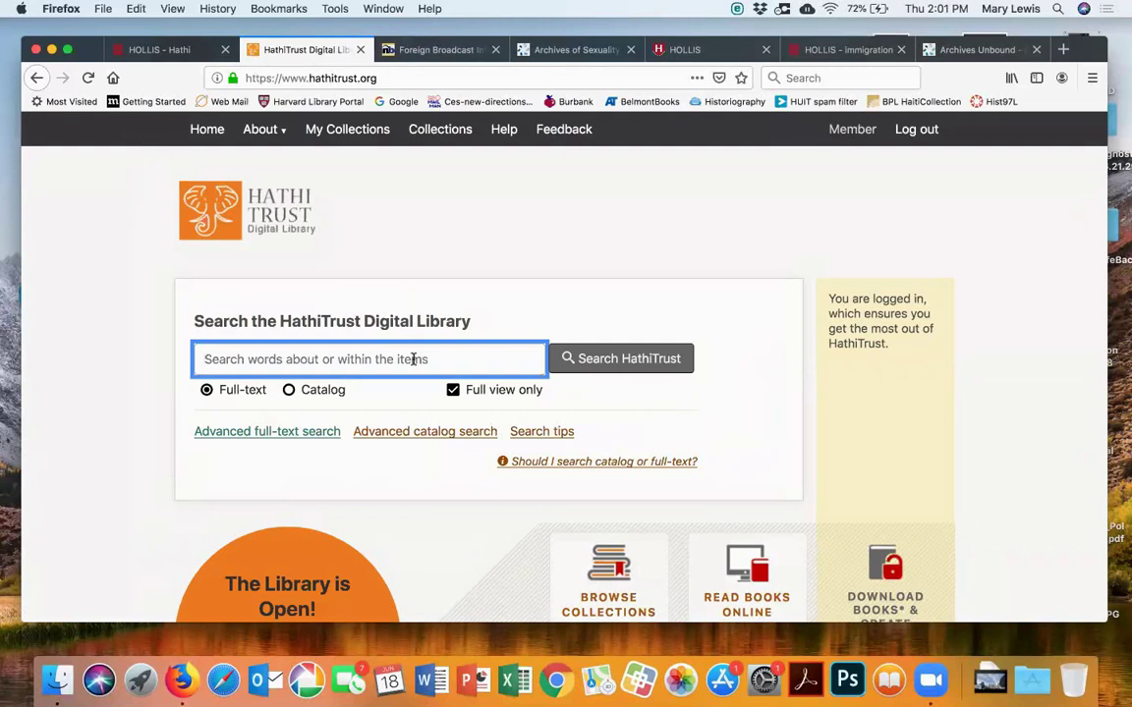
pyautogui.write('No')
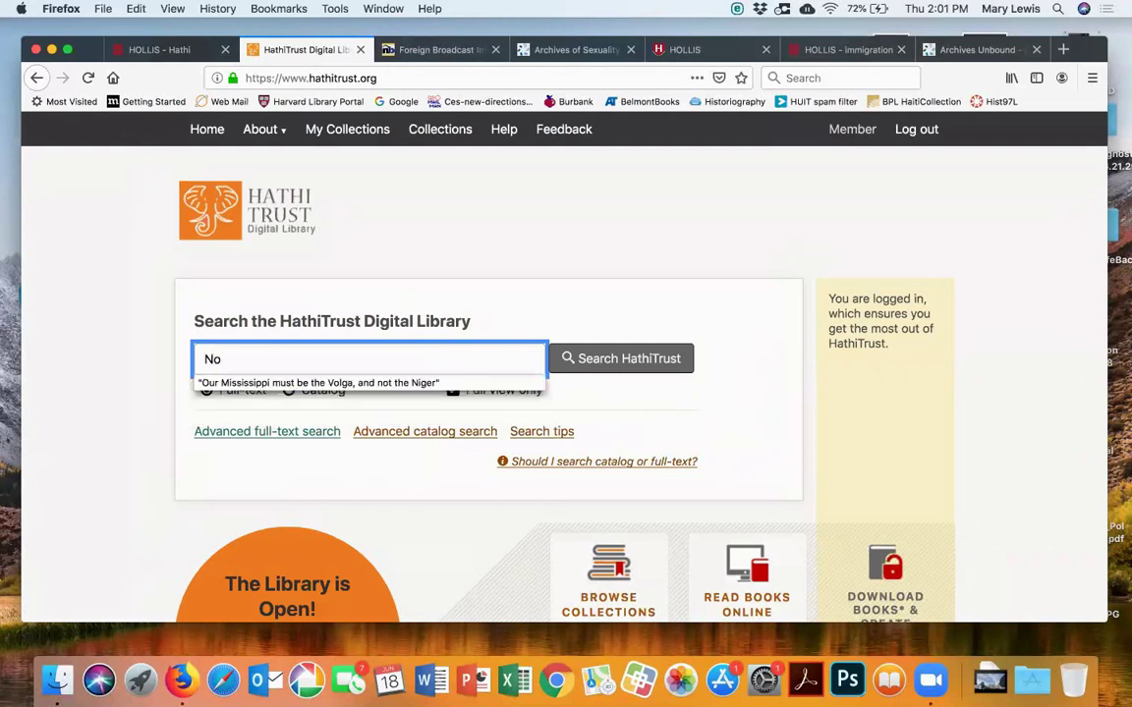
pyautogui.write('rthen')
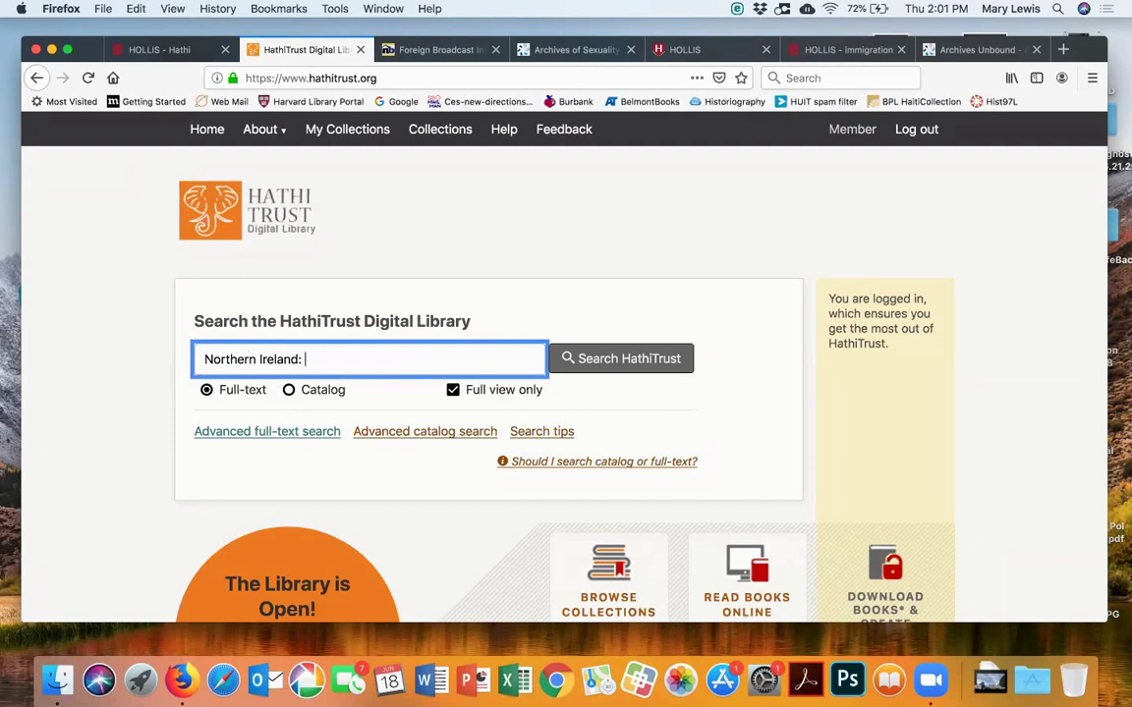
pyautogui.write('spec')
pyautogui.press('Return')
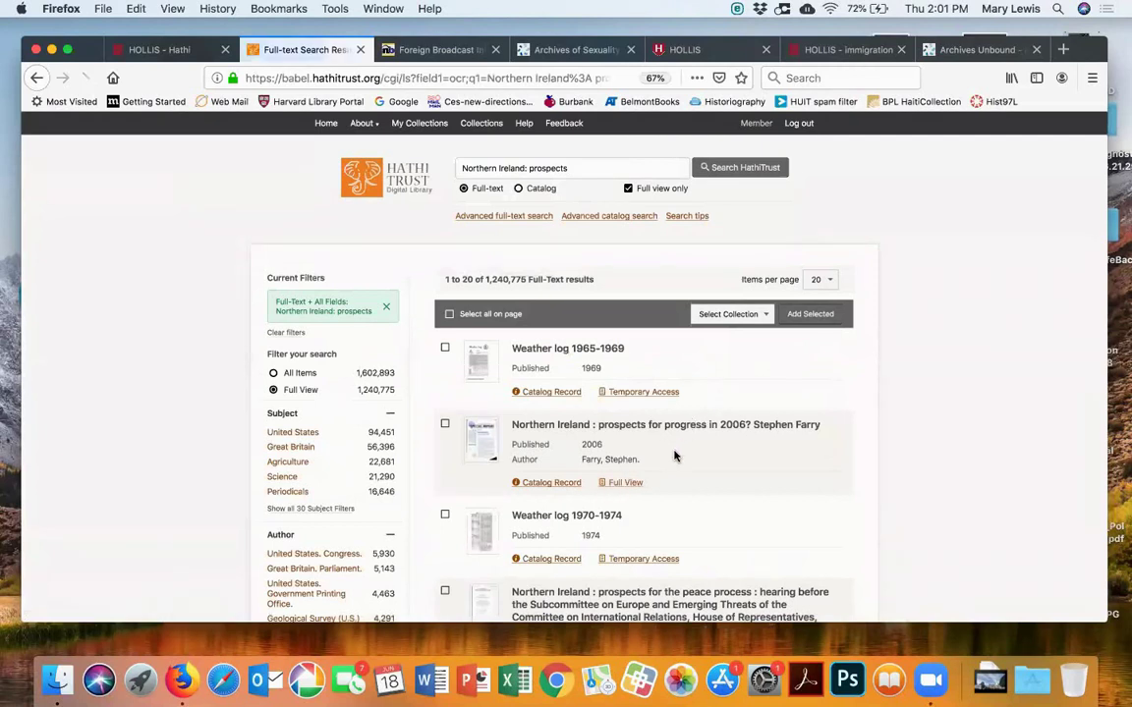
# Open the full view of the 2006 report "Northern Ireland : prospects for progress in 2006?" from the results
pyautogui.scroll(-2, 675, 455)
pyautogui.scroll(-1, 675, 455)
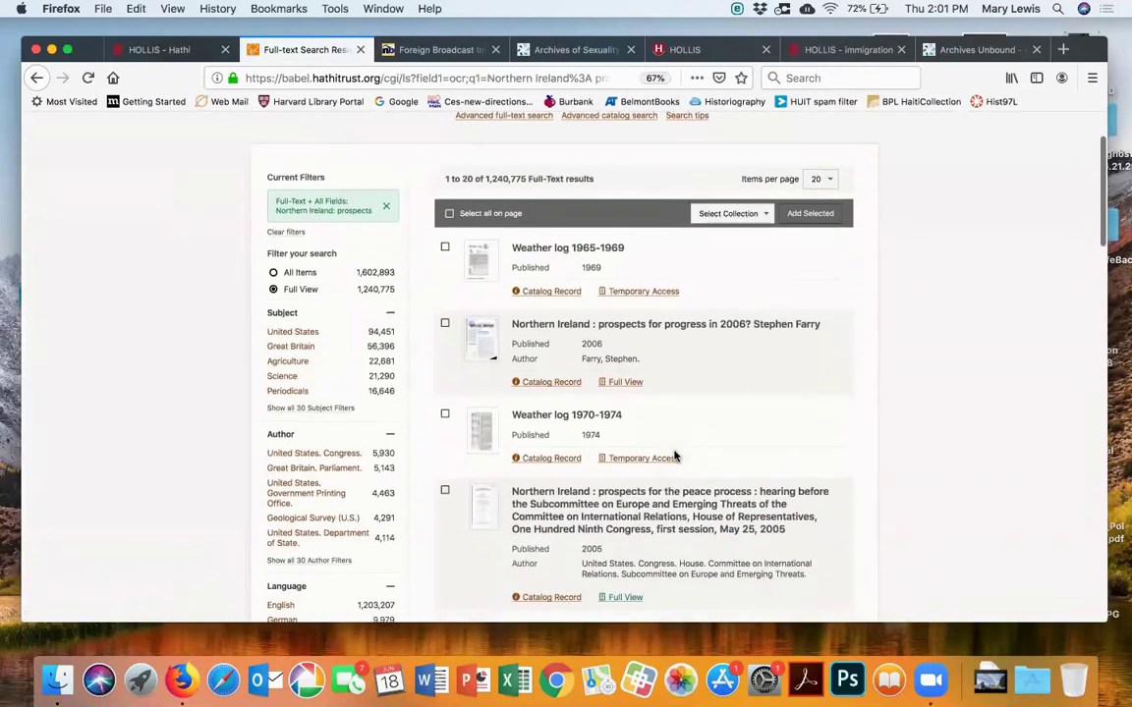
pyautogui.click(624, 382)
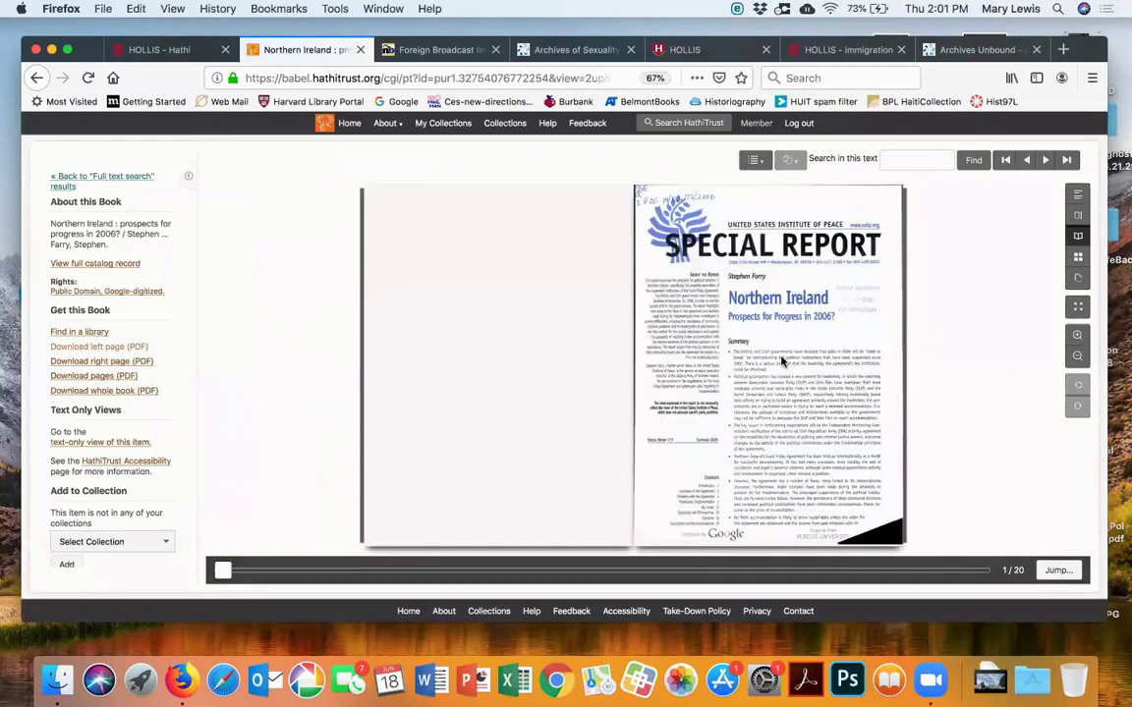
# Mark the first ten page scans of the Northern Ireland report and download the selected pages as a PDF
pyautogui.click(888, 204)
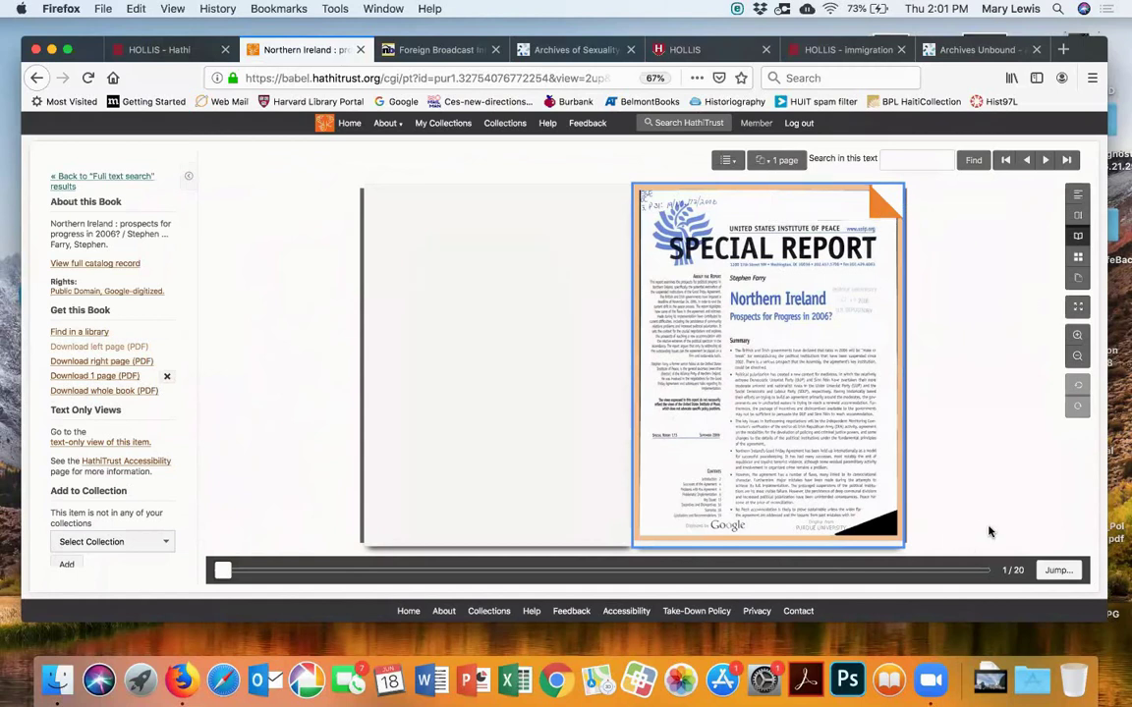
pyautogui.click(1044, 160)
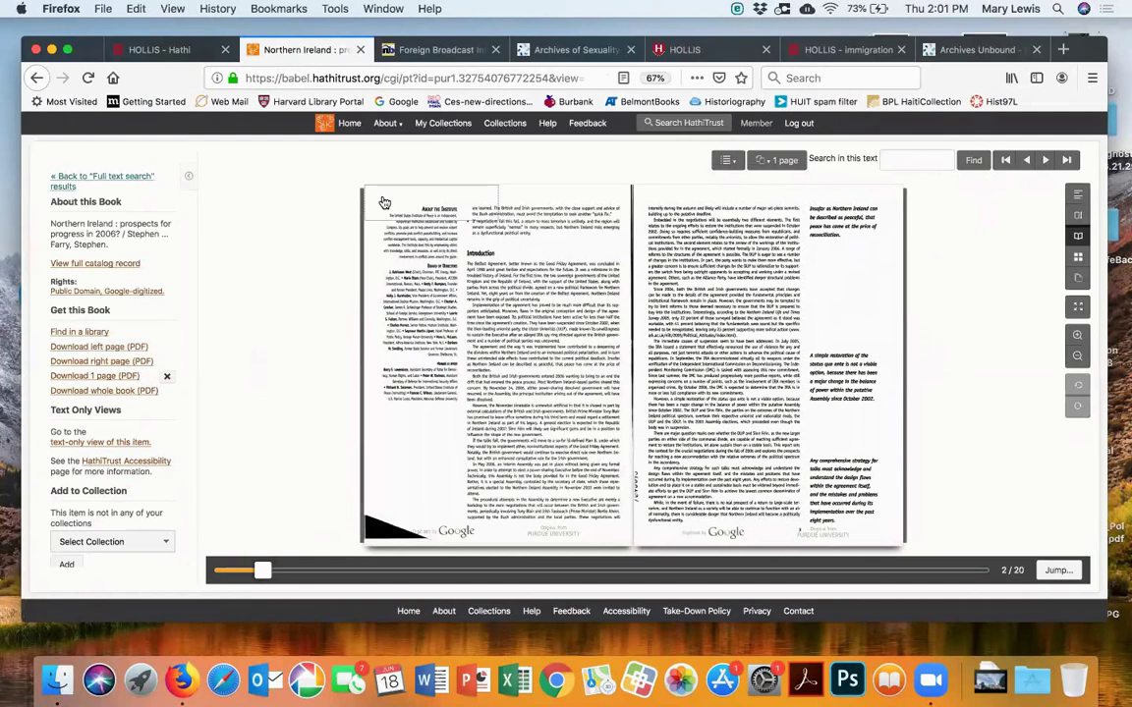
pyautogui.click(1045, 160)
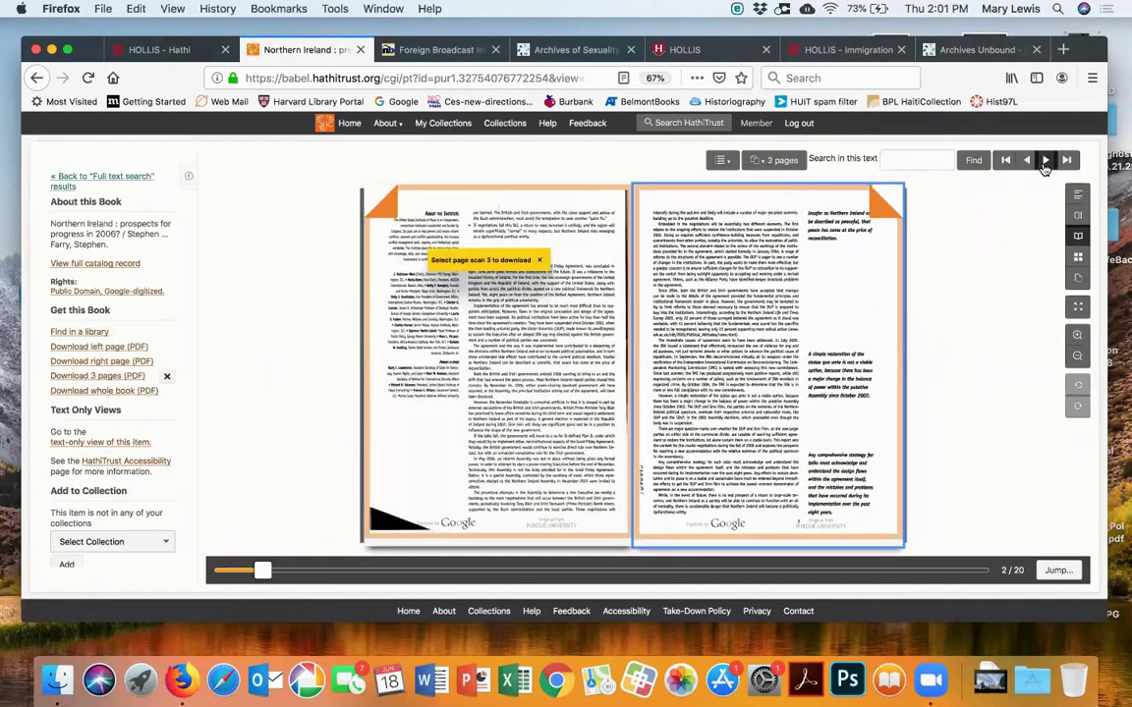
pyautogui.click(369, 207)
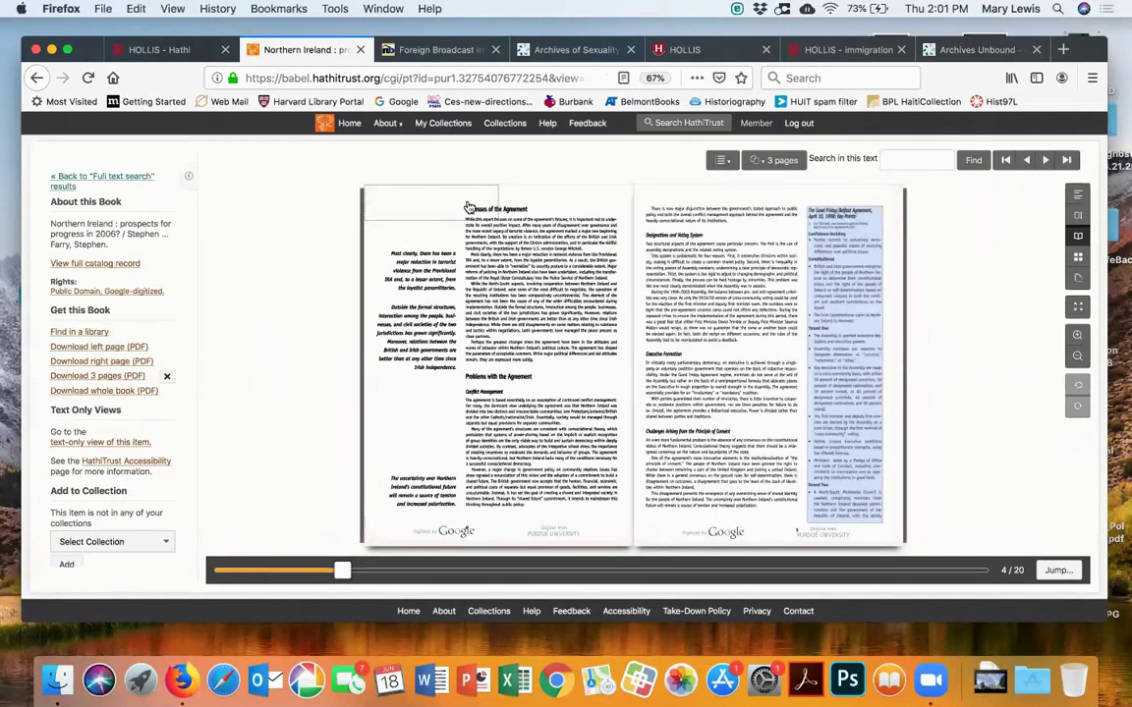
pyautogui.click(882, 202)
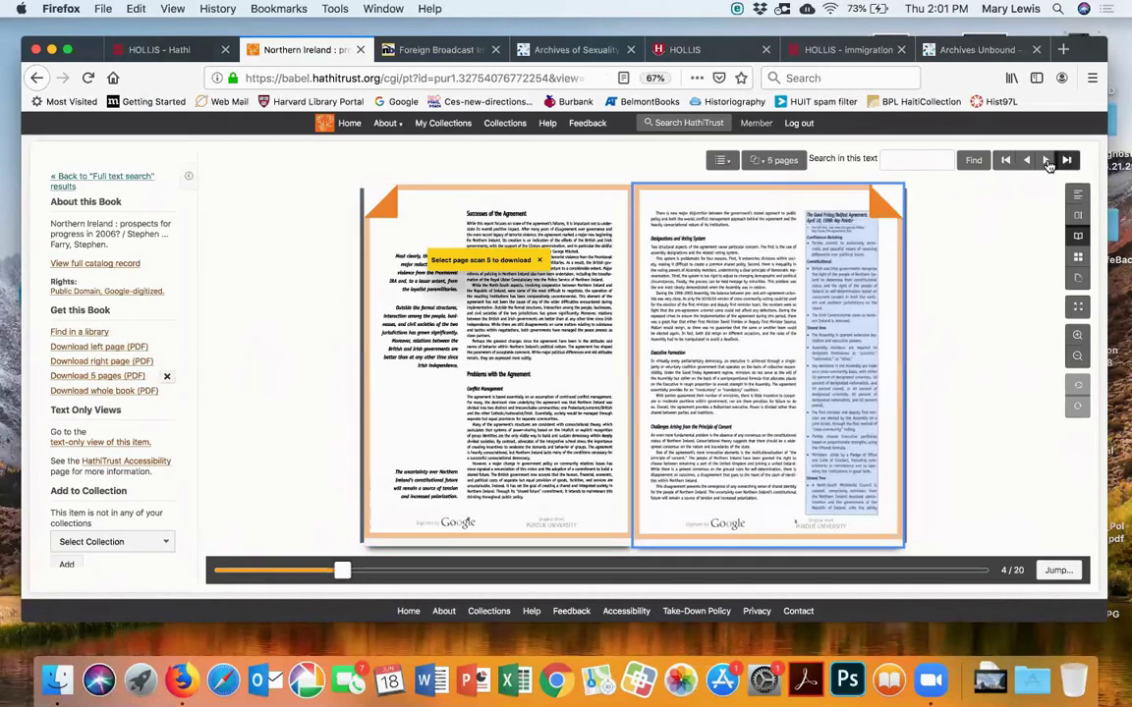
pyautogui.click(1044, 160)
pyautogui.click(369, 209)
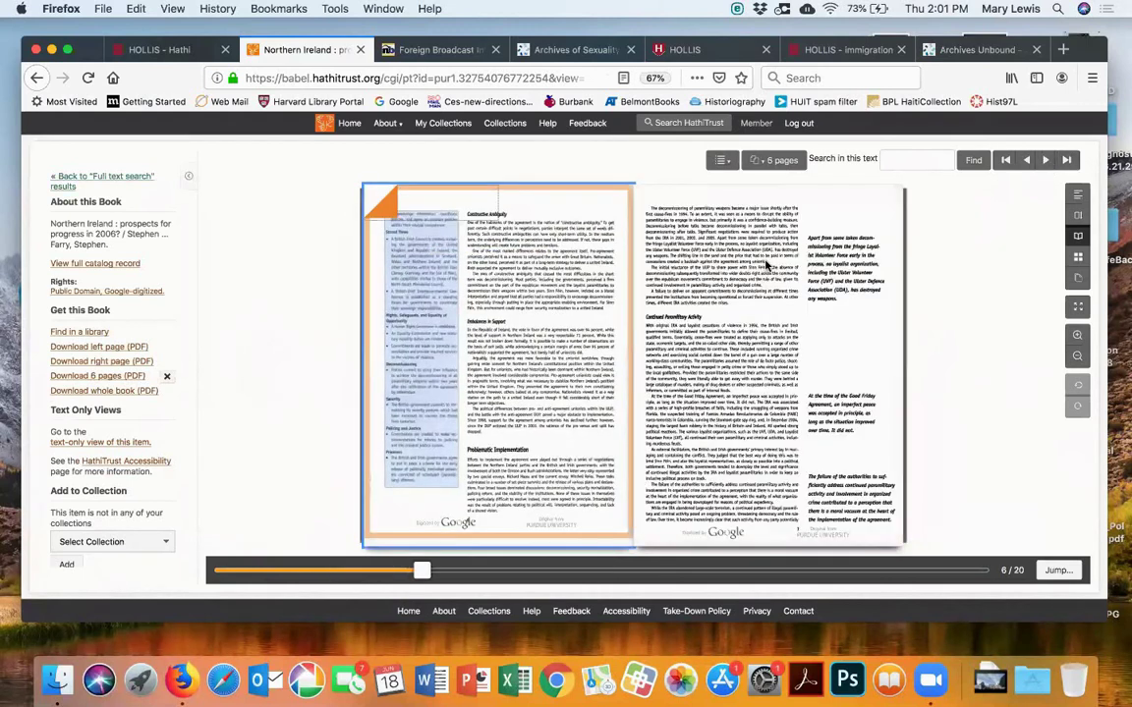
pyautogui.click(883, 204)
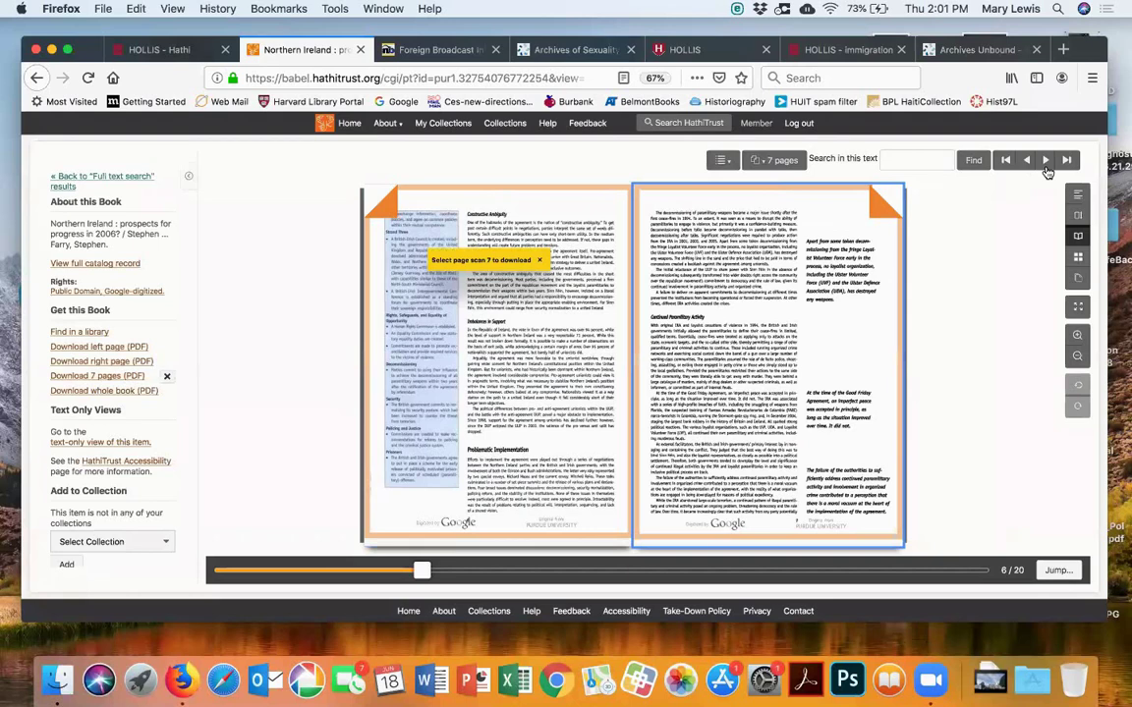
pyautogui.click(1045, 167)
pyautogui.click(371, 210)
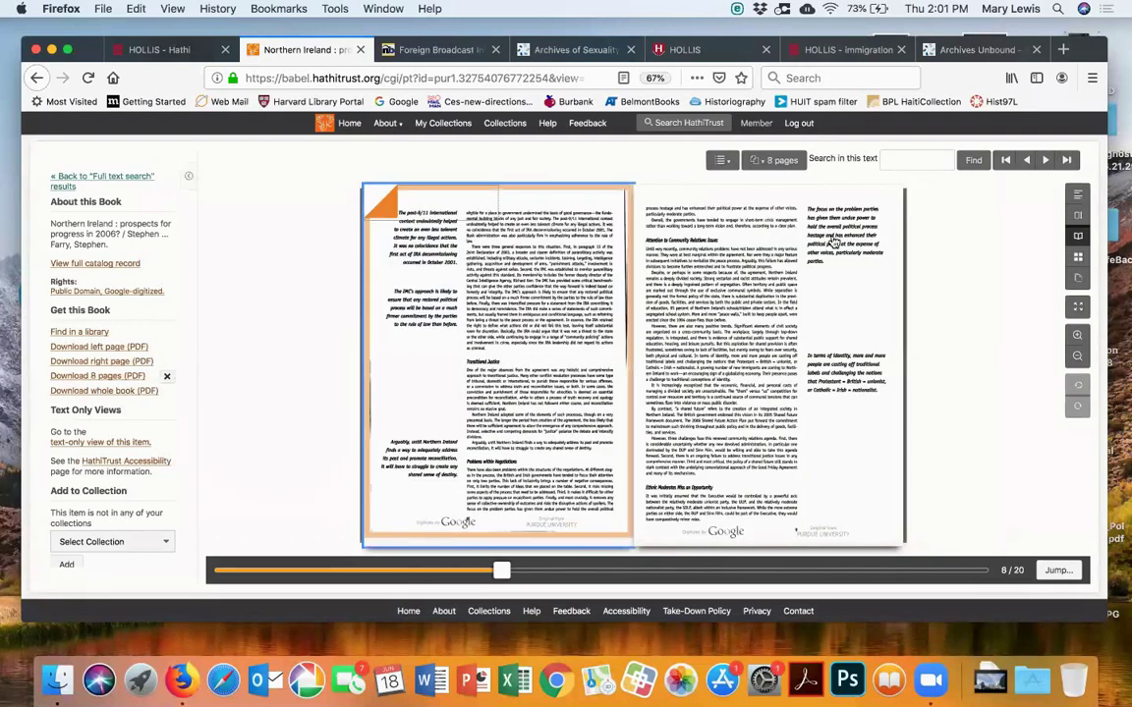
pyautogui.click(894, 202)
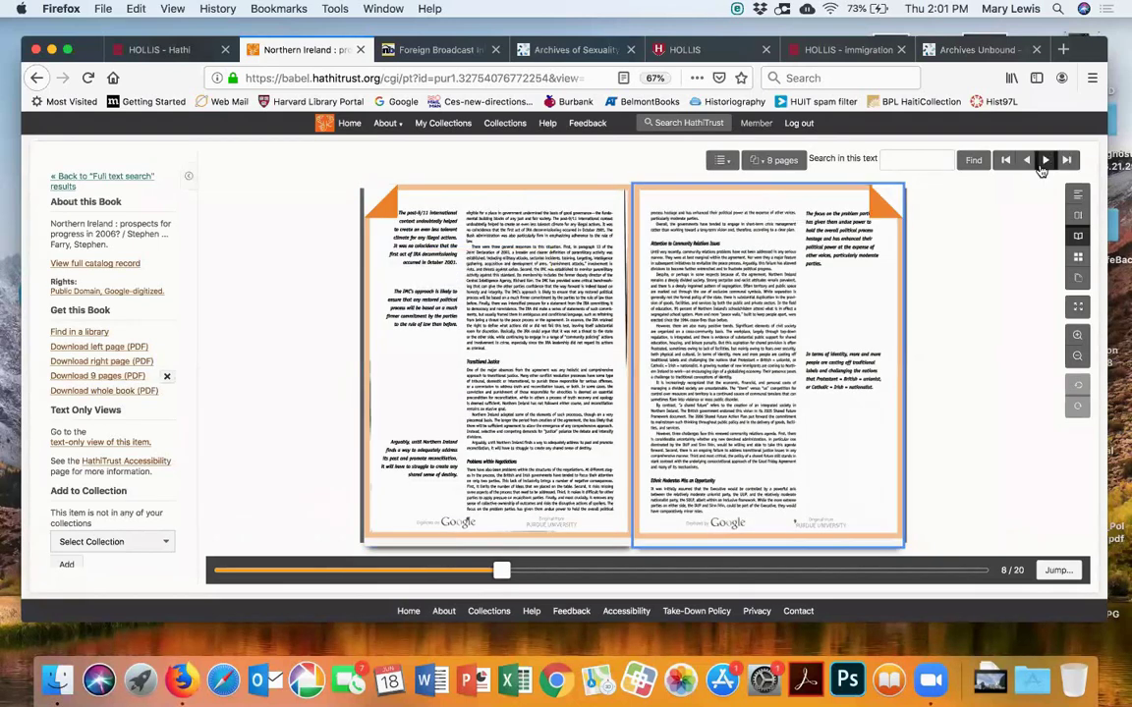
pyautogui.click(1044, 160)
pyautogui.click(393, 214)
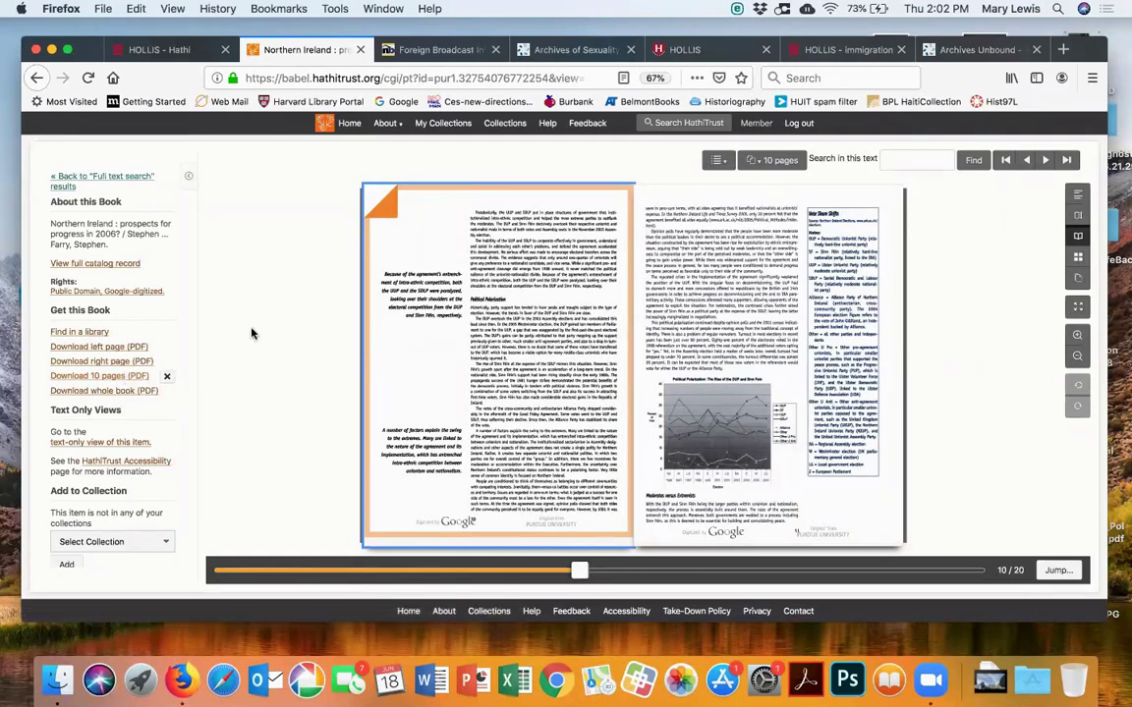
pyautogui.click(117, 371)
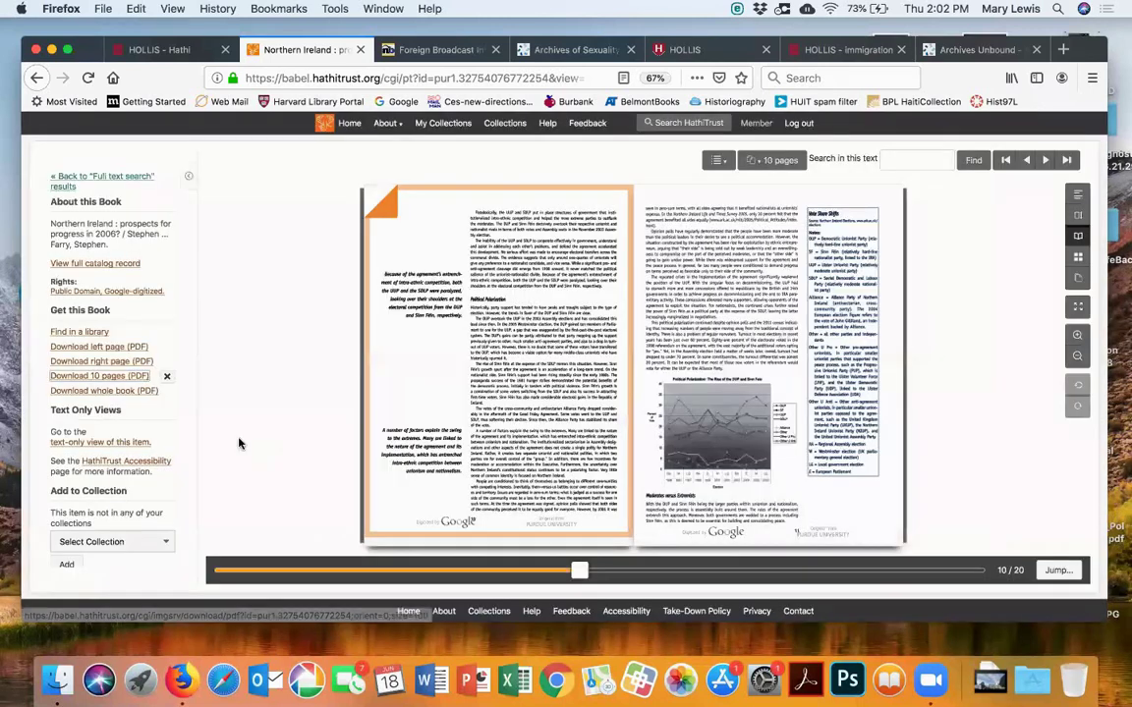
pyautogui.click(717, 306)
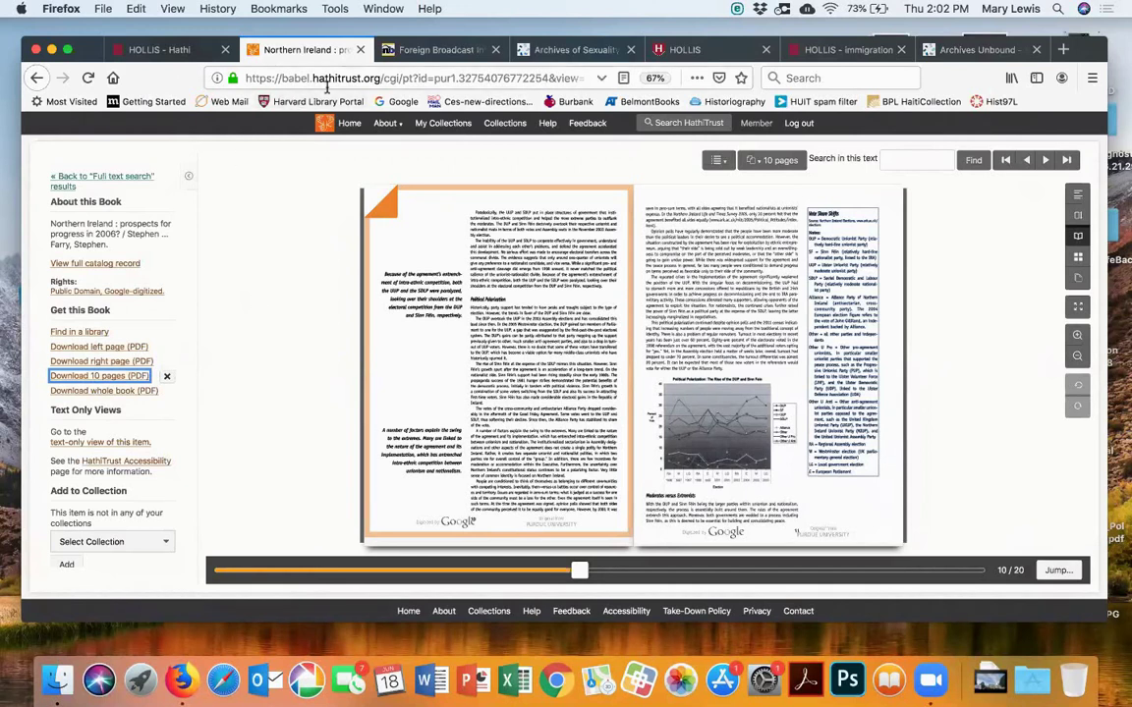
# Return to the full-text results and check out "The partition of Ireland; how Britain is responsible" through temporary access
pyautogui.click(114, 177)
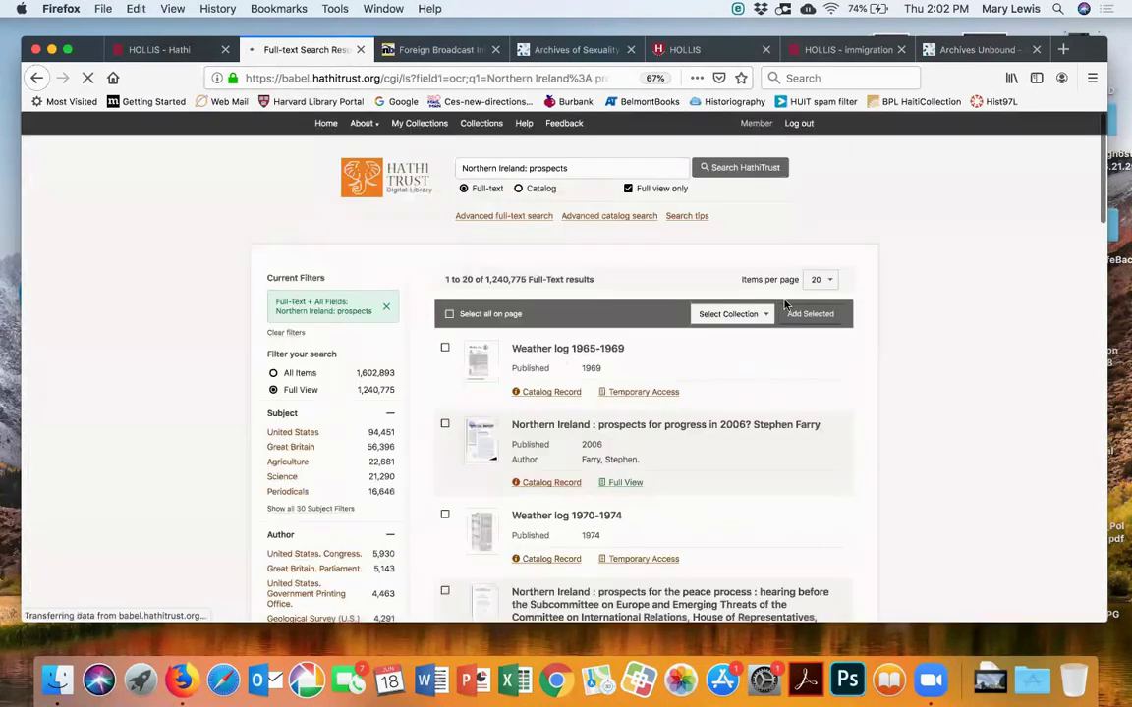
pyautogui.scroll(-5, 1025, 352)
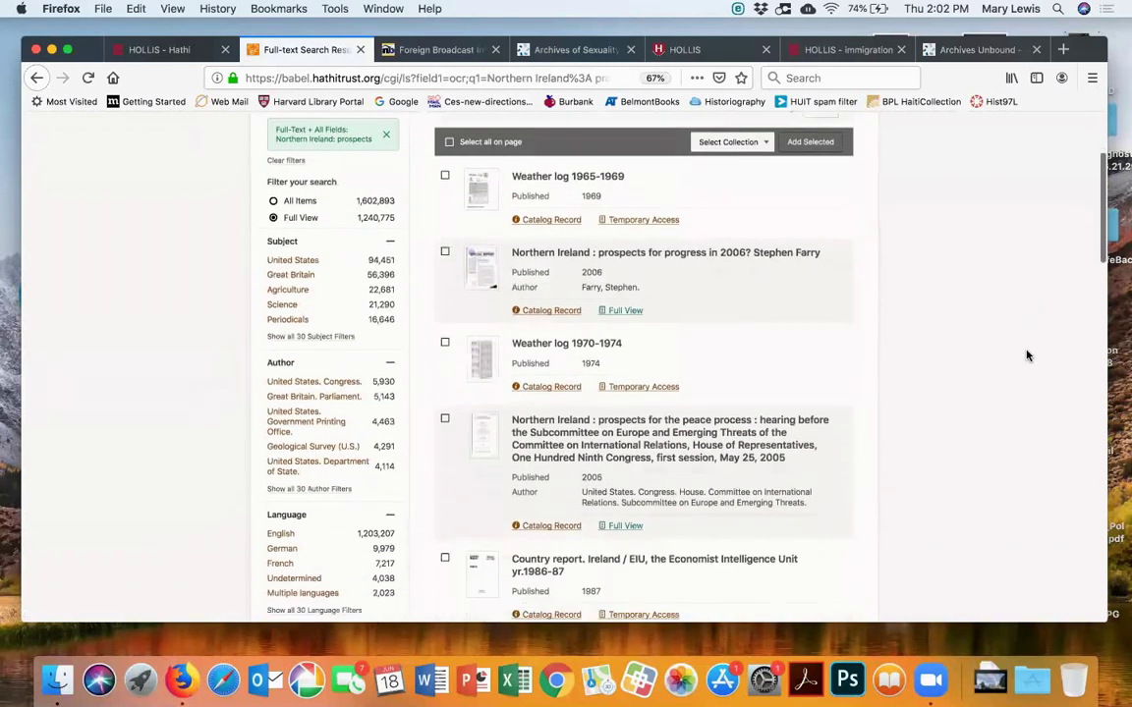
pyautogui.scroll(-5, 1027, 356)
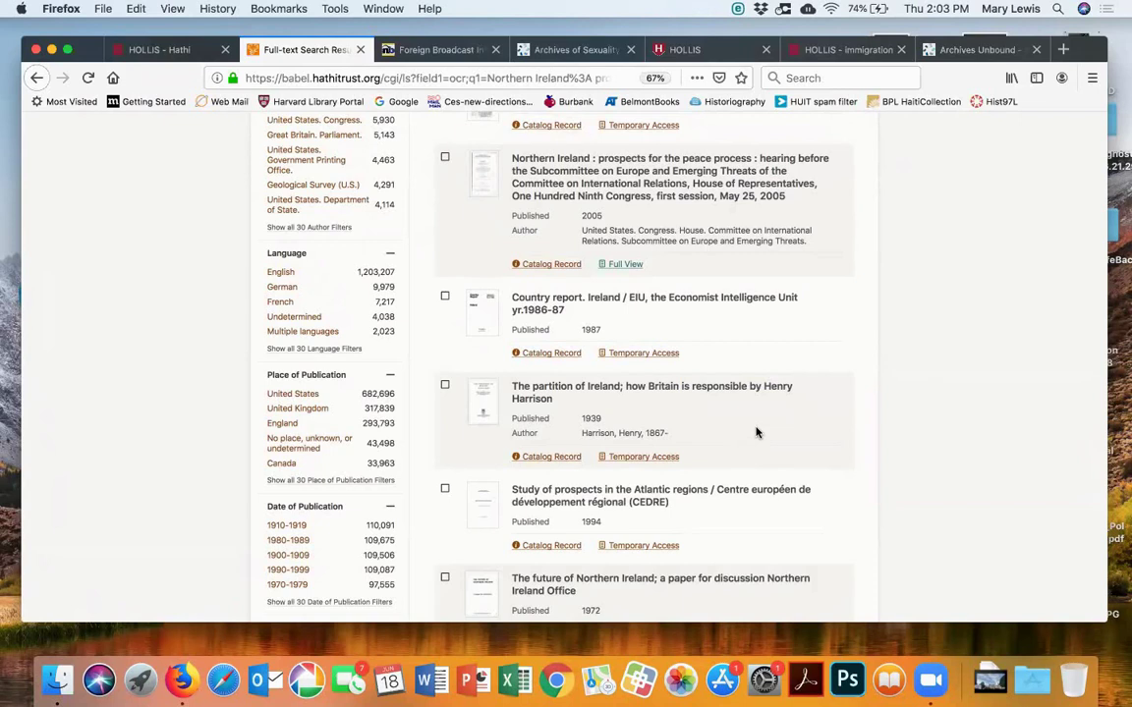
pyautogui.click(642, 459)
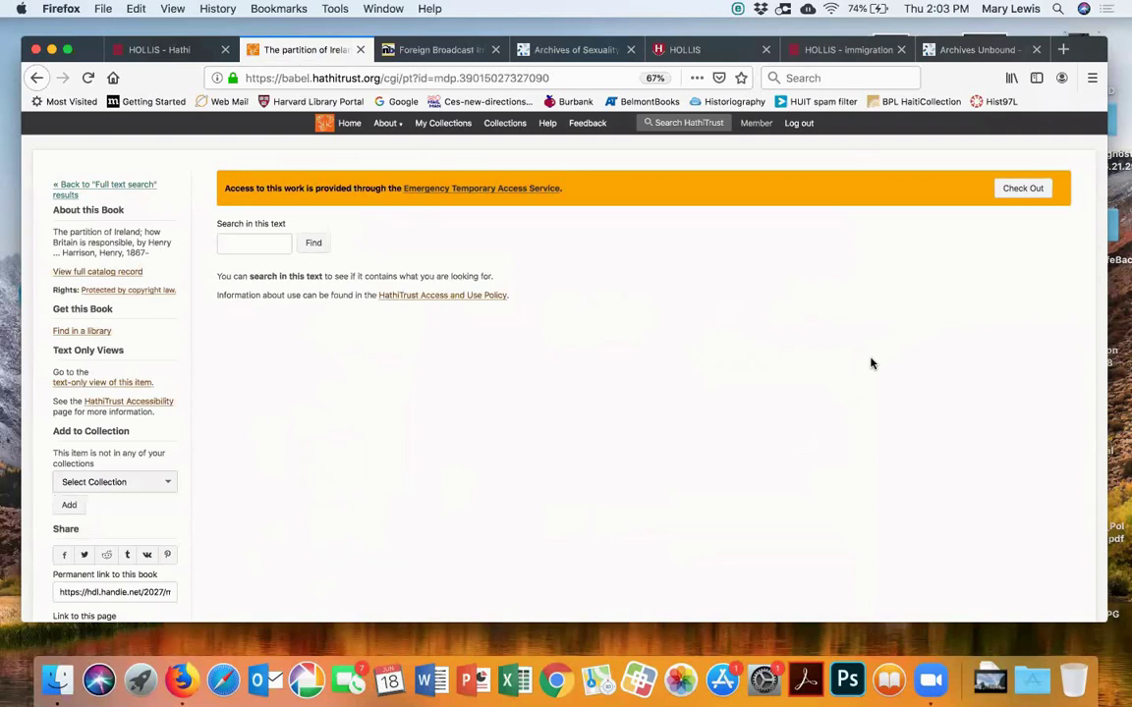
pyautogui.click(1024, 189)
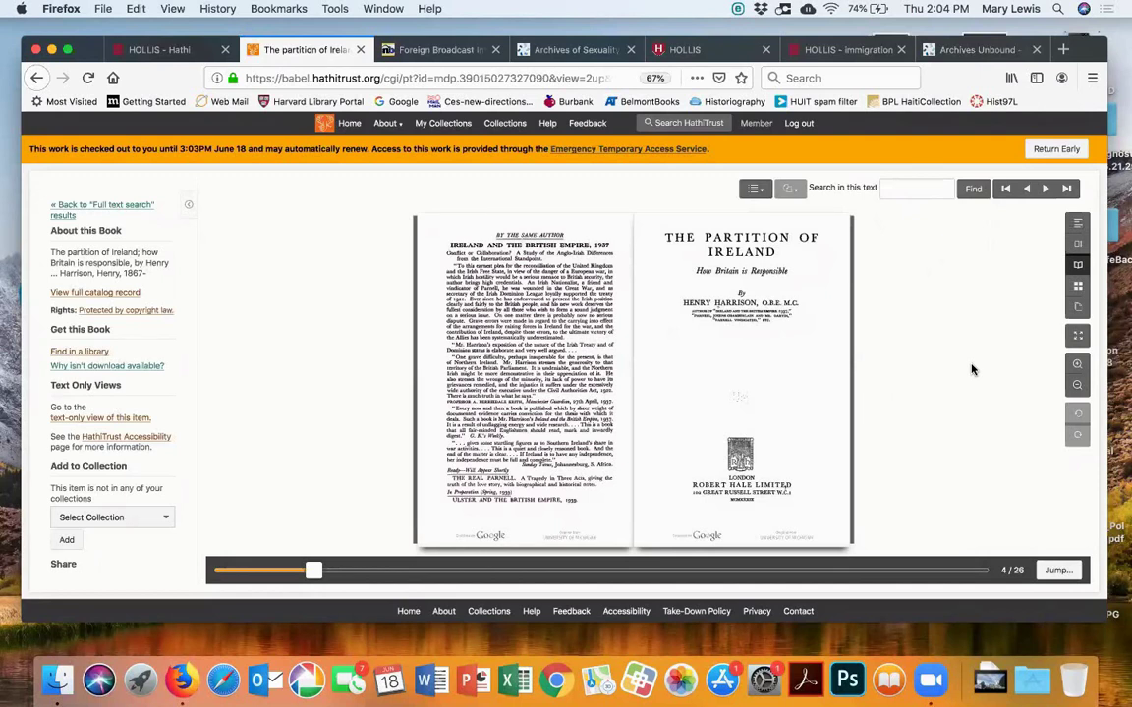
# Go back to the search results, replace the query with "The invention of folk music", and run the search
pyautogui.click(36, 77)
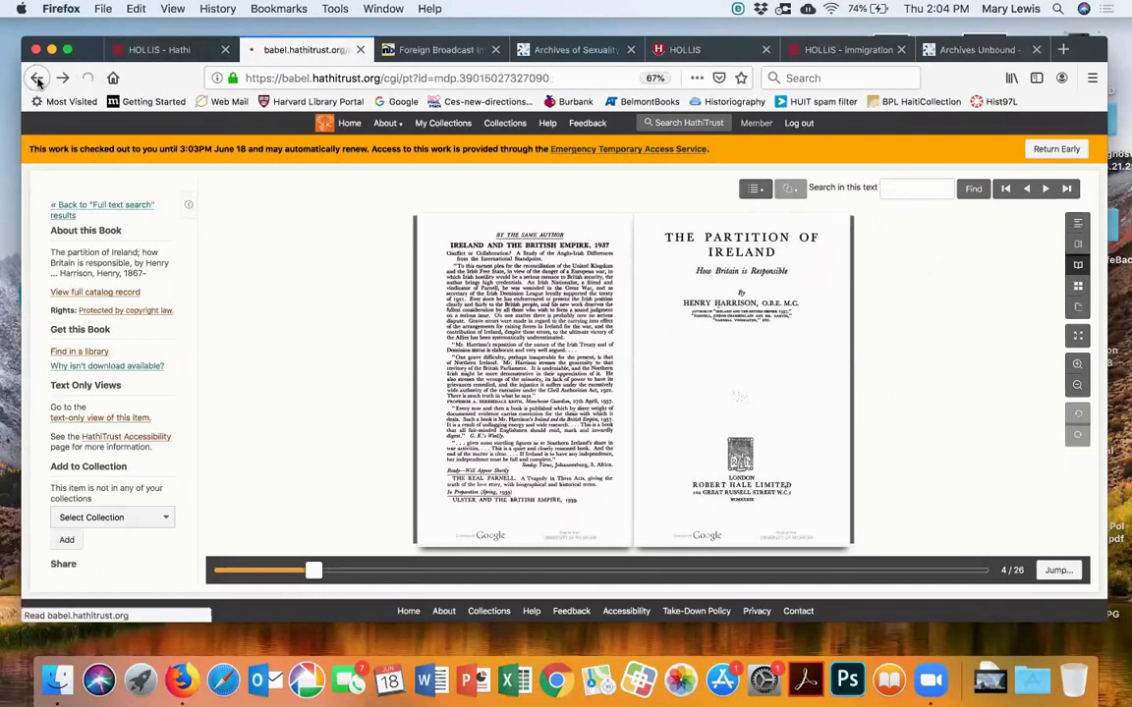
pyautogui.click(36, 77)
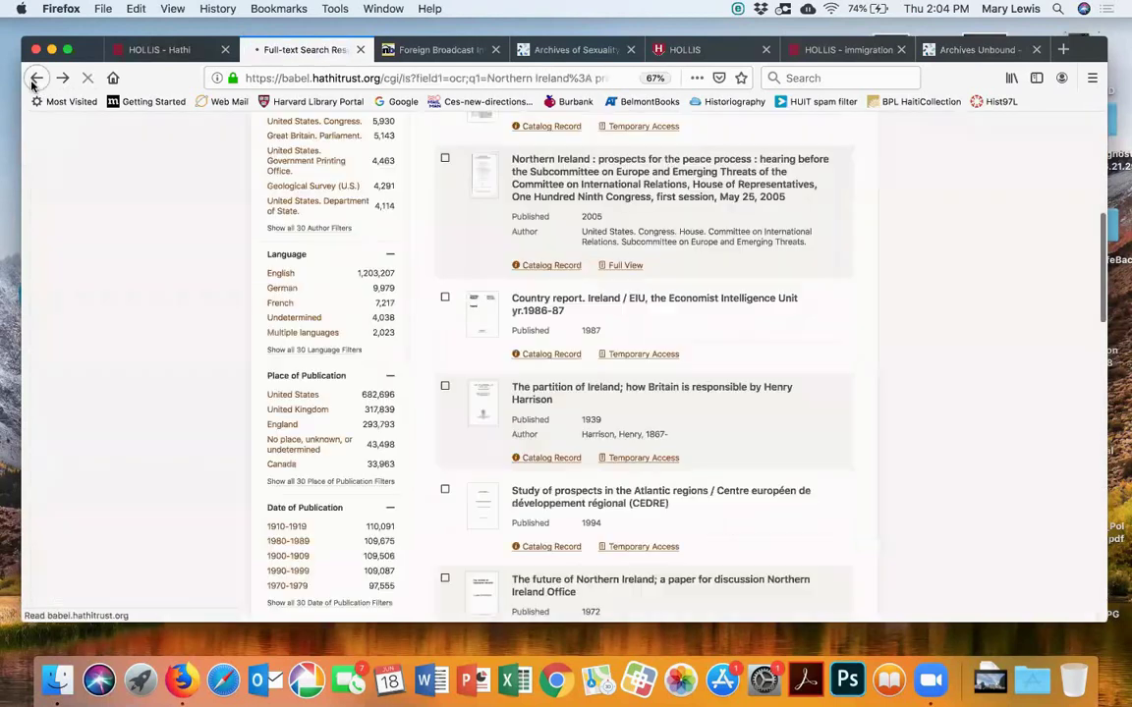
pyautogui.scroll(10, 501, 272)
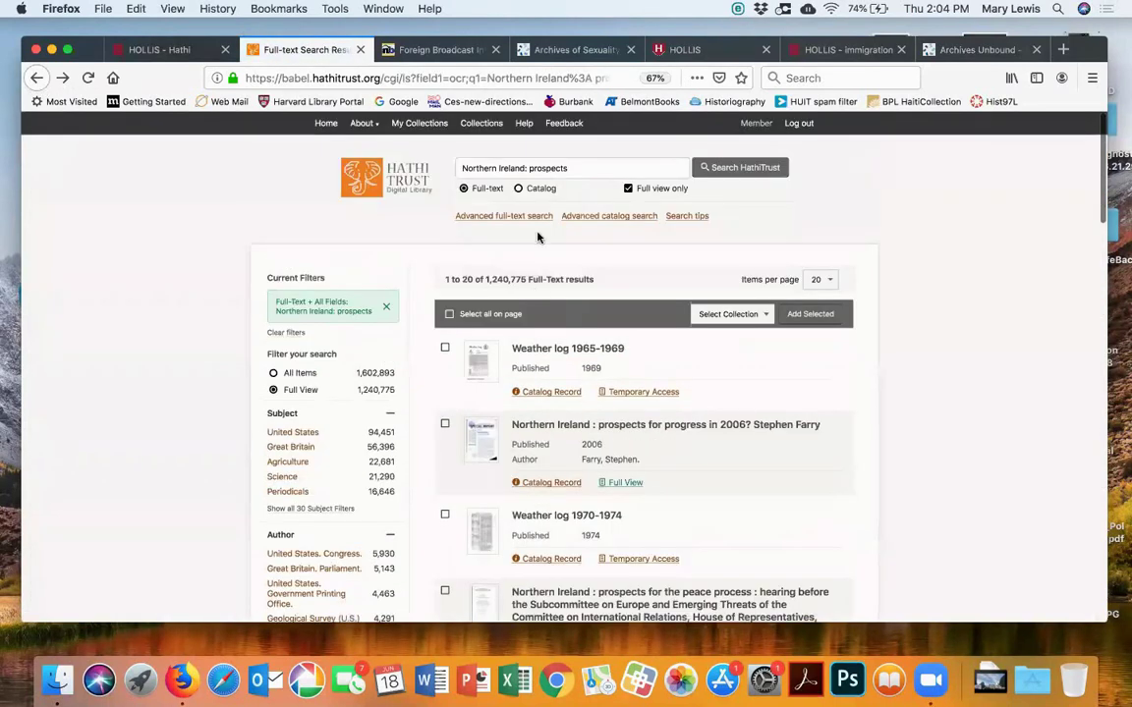
pyautogui.click(601, 170)
pyautogui.tripleClick(601, 170)
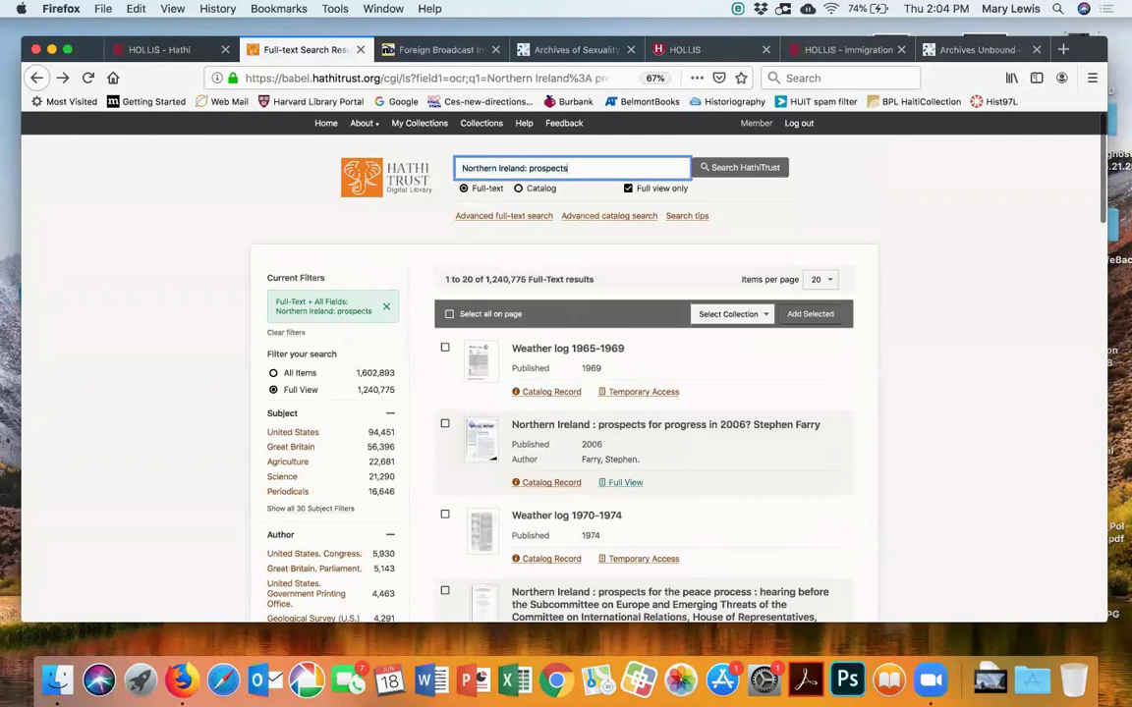
pyautogui.press('Right')
pyautogui.press('BackSpace')
pyautogui.press('BackSpace')
pyautogui.press('BackSpace')
pyautogui.press('BackSpace')
pyautogui.press('BackSpace')
pyautogui.press('BackSpace')
pyautogui.press('BackSpace')
pyautogui.press('BackSpace')
pyautogui.press('BackSpace')
pyautogui.press('BackSpace')
pyautogui.press('BackSpace')
pyautogui.press('BackSpace')
pyautogui.press('BackSpace')
pyautogui.press('BackSpace')
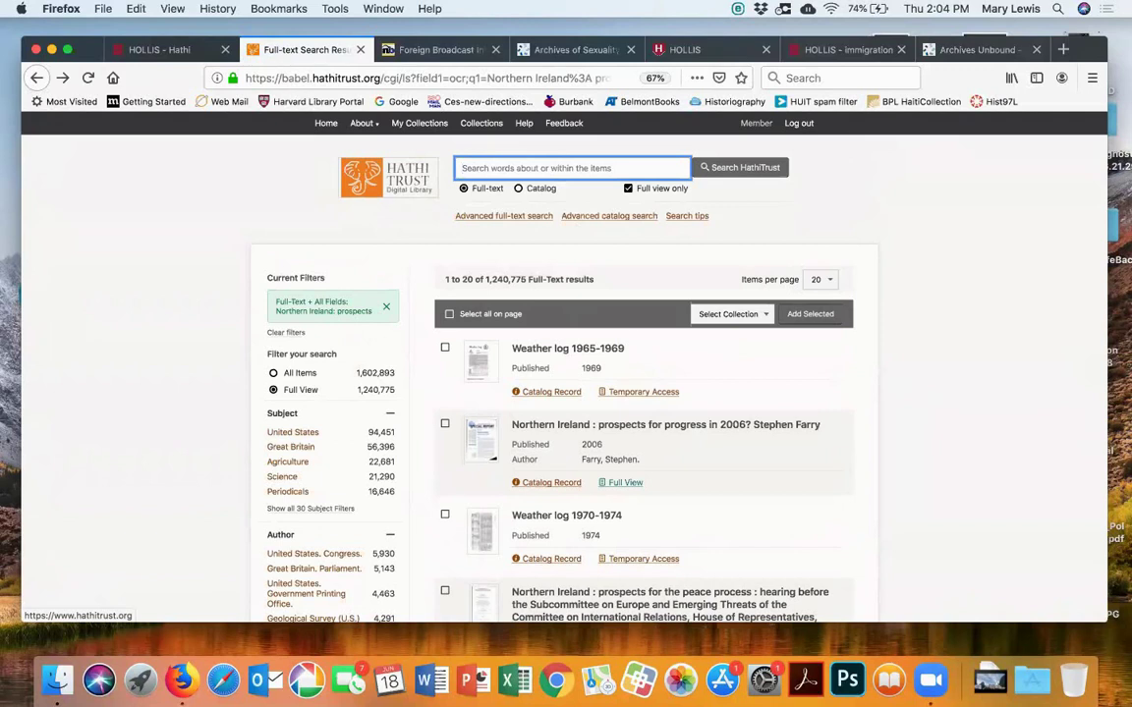
pyautogui.write('The invetn')
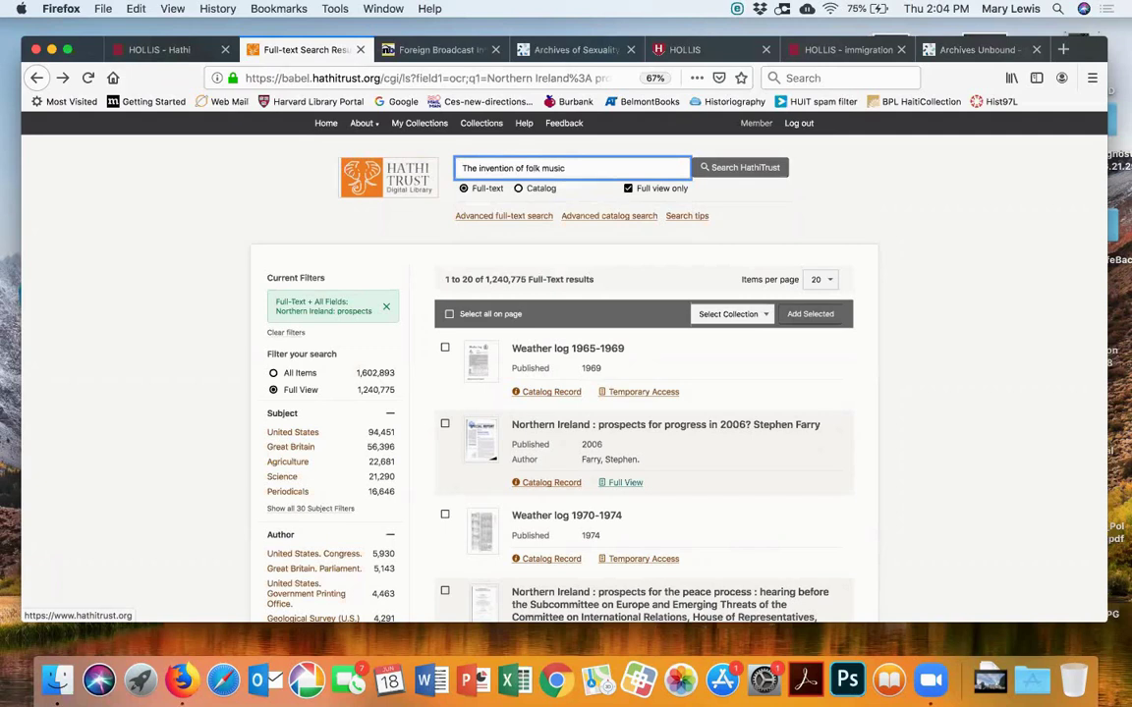
pyautogui.press('Return')
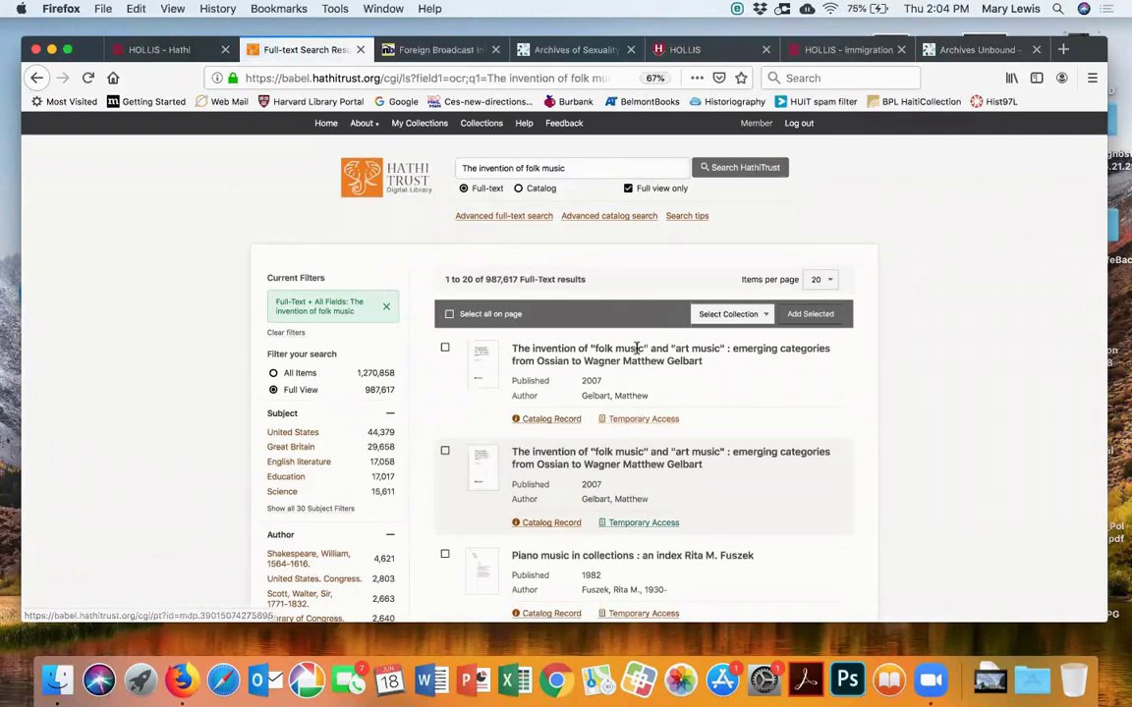
# Open the catalog record of The invention of "folk music" and "art music" and check out the University of California copy through temporary access
pyautogui.click(548, 418)
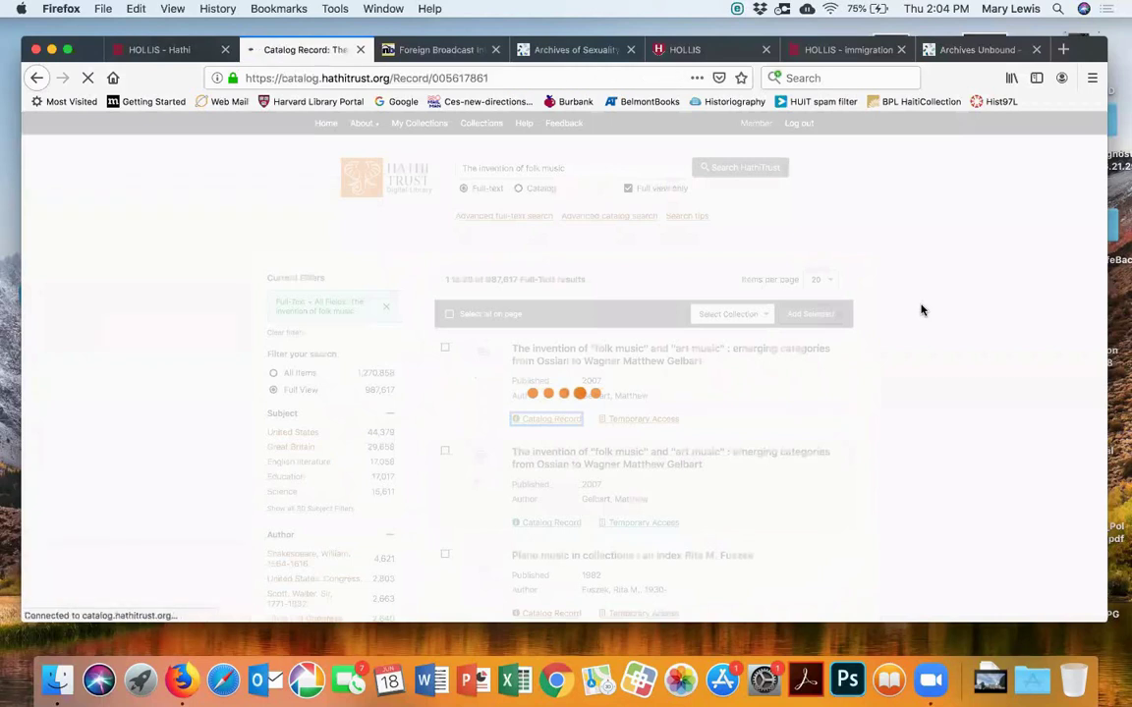
pyautogui.scroll(-10, 801, 393)
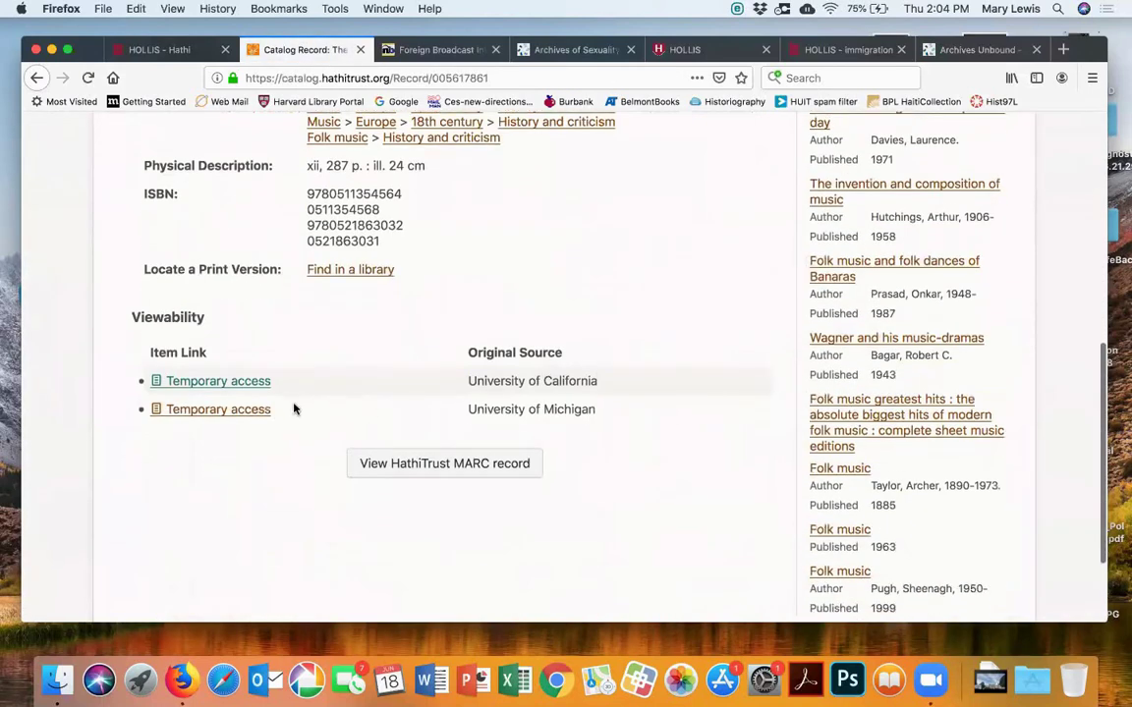
pyautogui.click(249, 387)
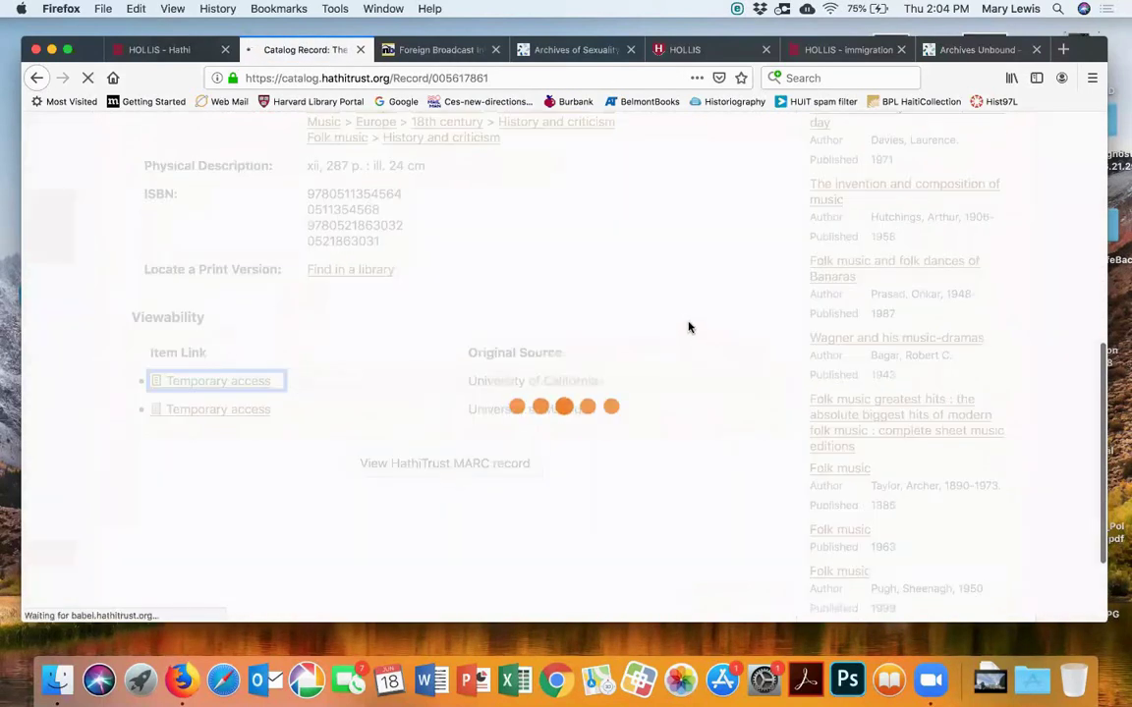
pyautogui.click(1027, 189)
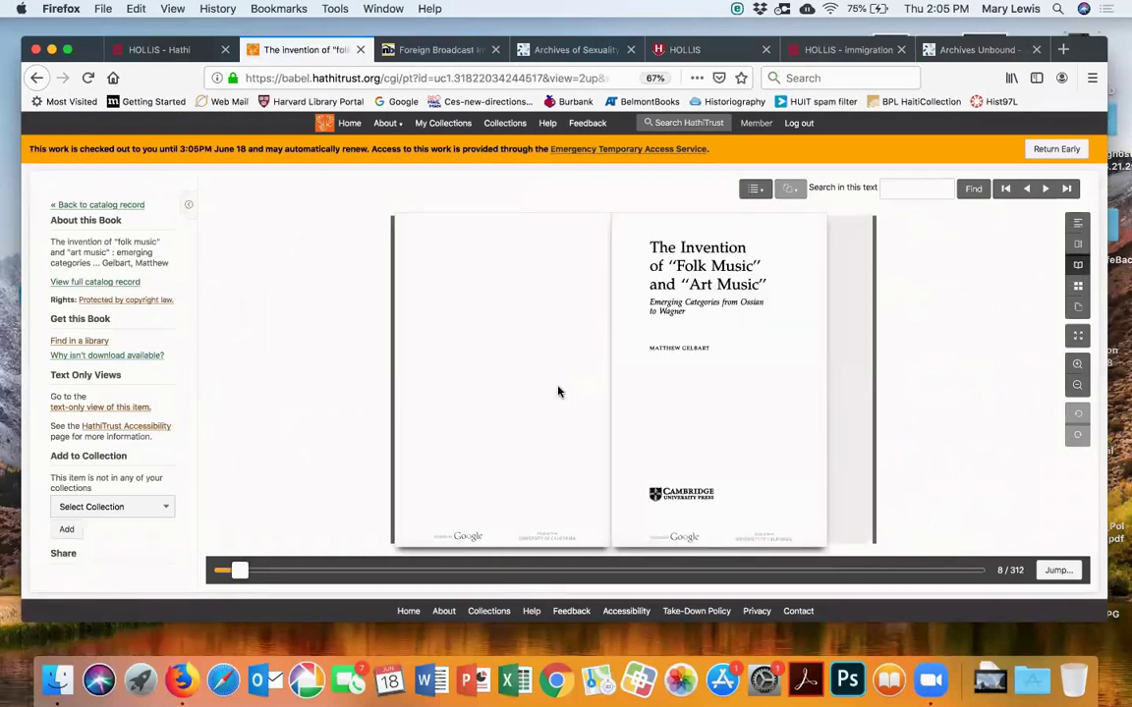
pyautogui.click(98, 204)
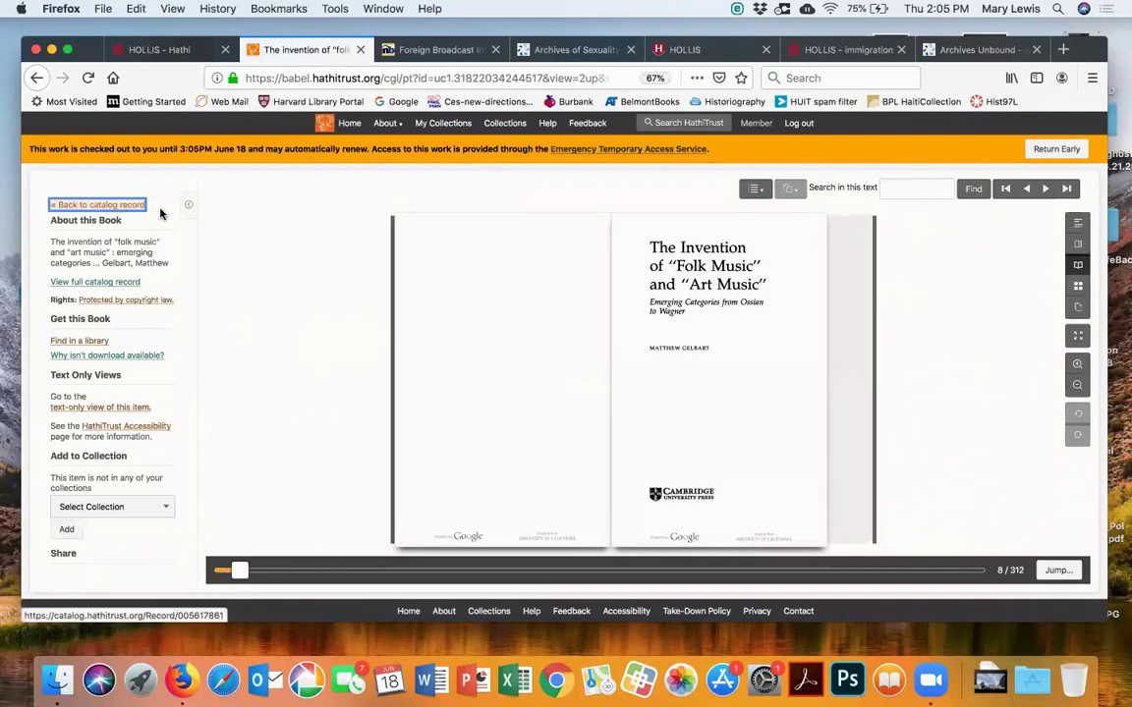
# Close the HathiTrust catalog record, the HOLLIS immigration search, and the Archives Unbound pages
pyautogui.scroll(-10, 602, 456)
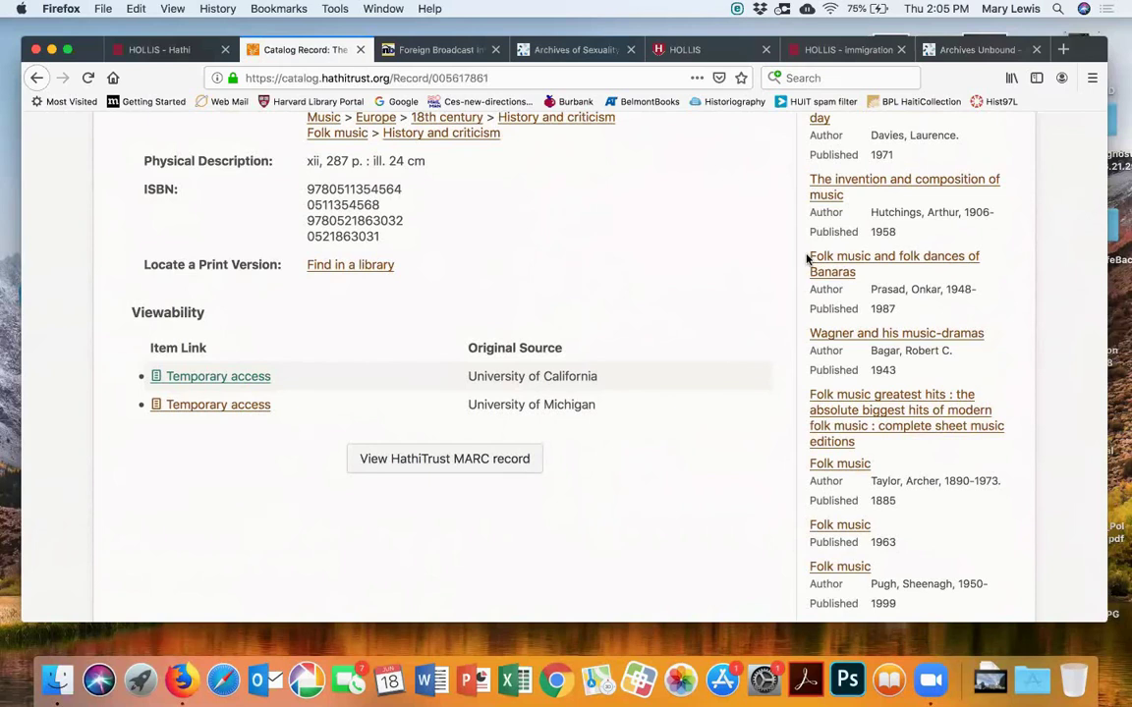
pyautogui.click(361, 51)
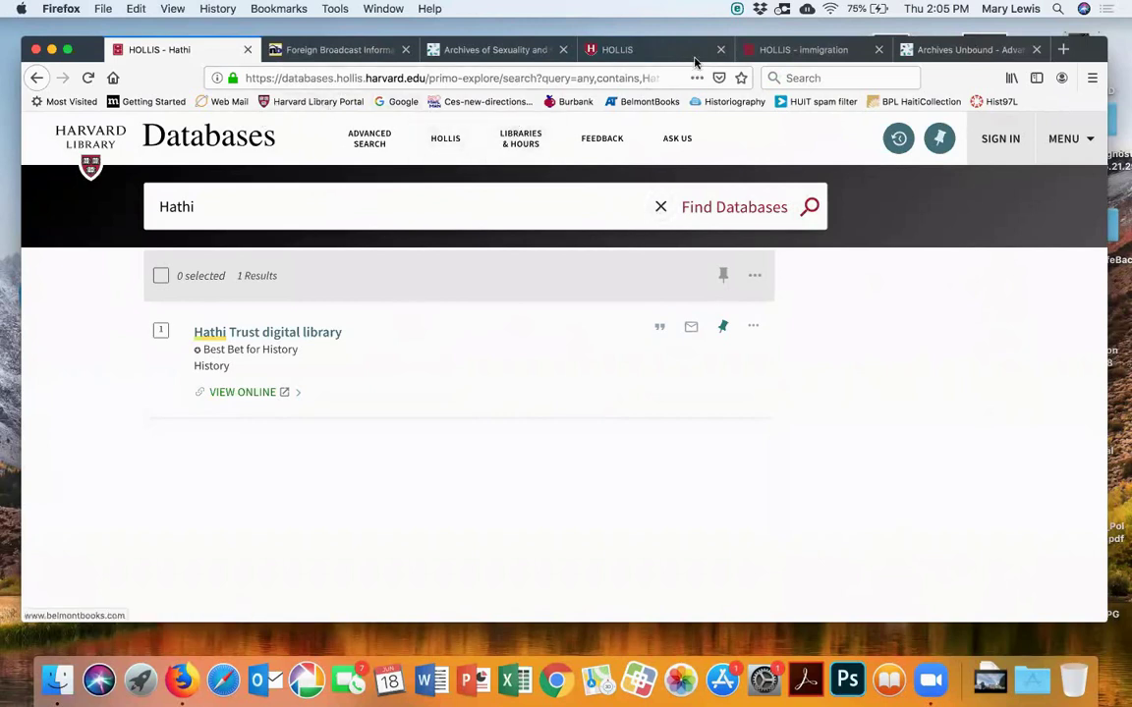
pyautogui.click(290, 51)
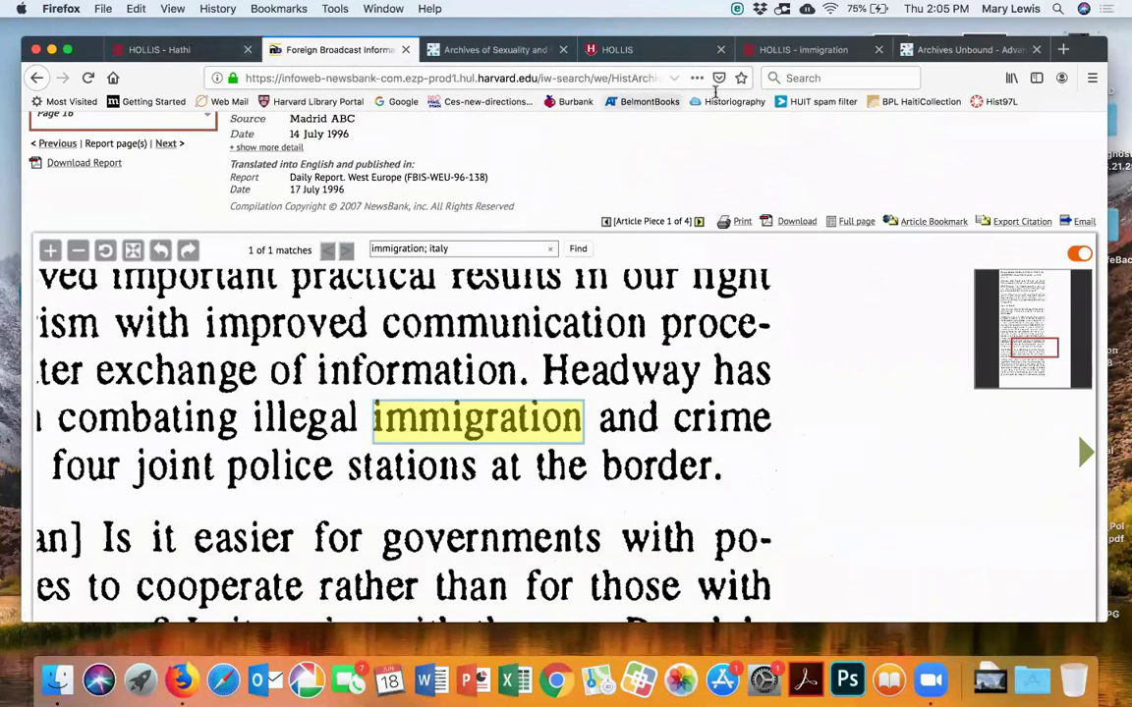
pyautogui.click(879, 50)
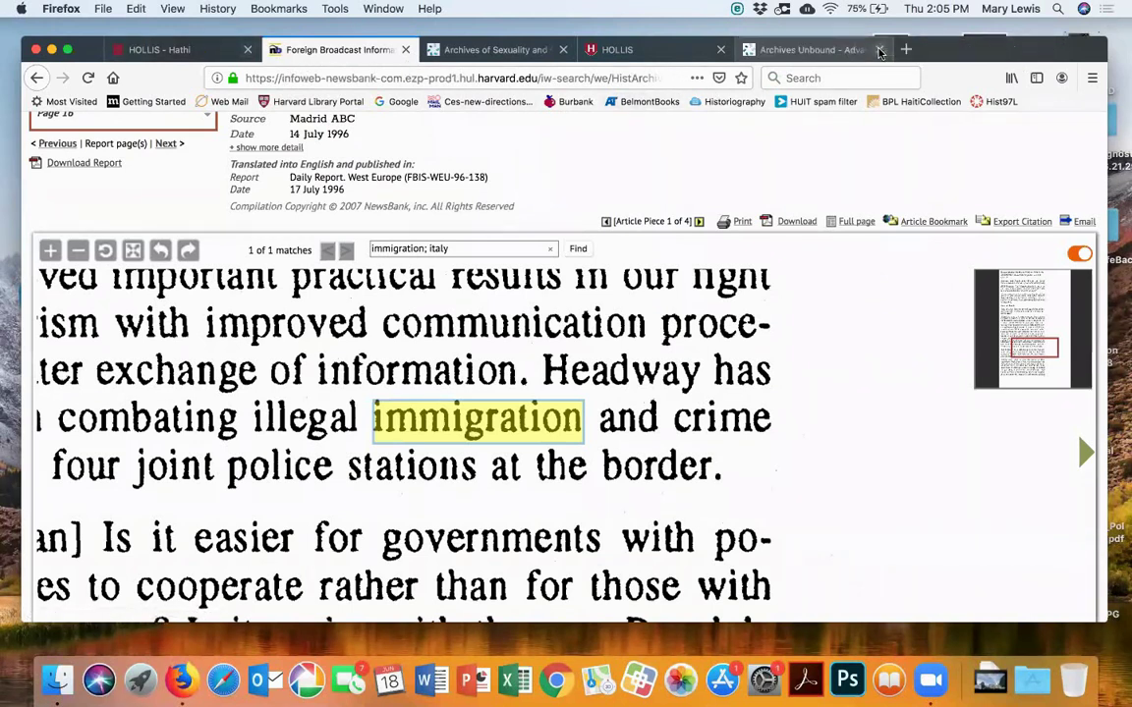
pyautogui.click(879, 50)
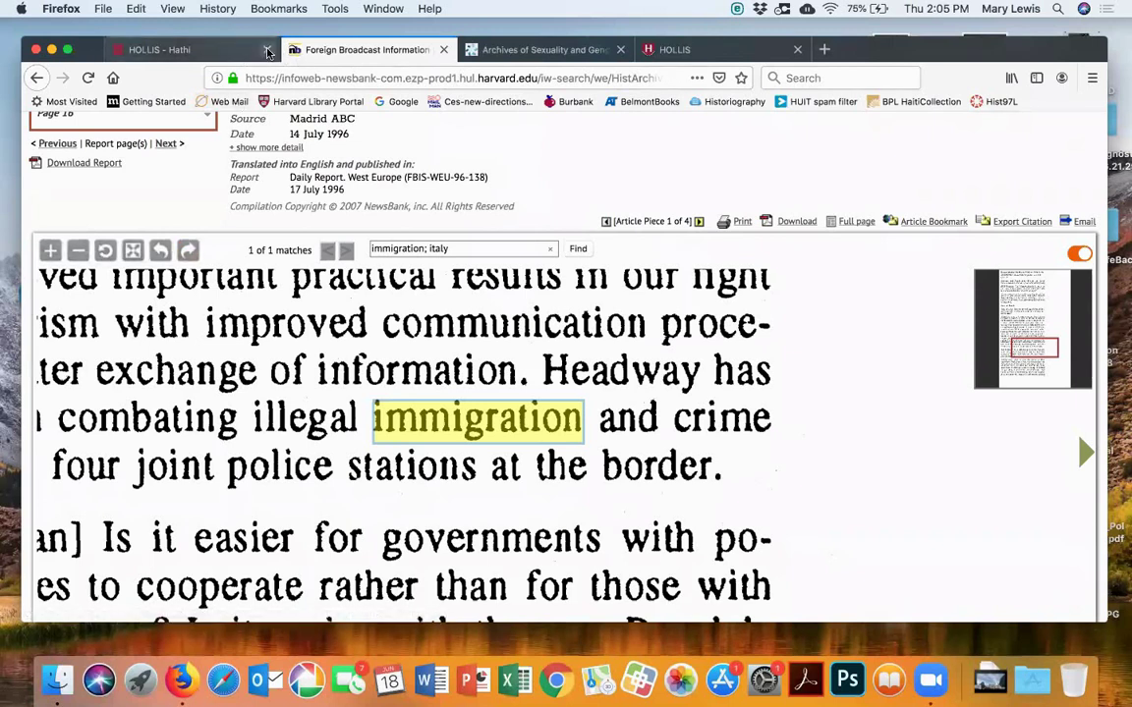
# Go from the database finder through the Harvard Library homepage to HOLLIS and search everything for "alexander street video"
pyautogui.click(211, 49)
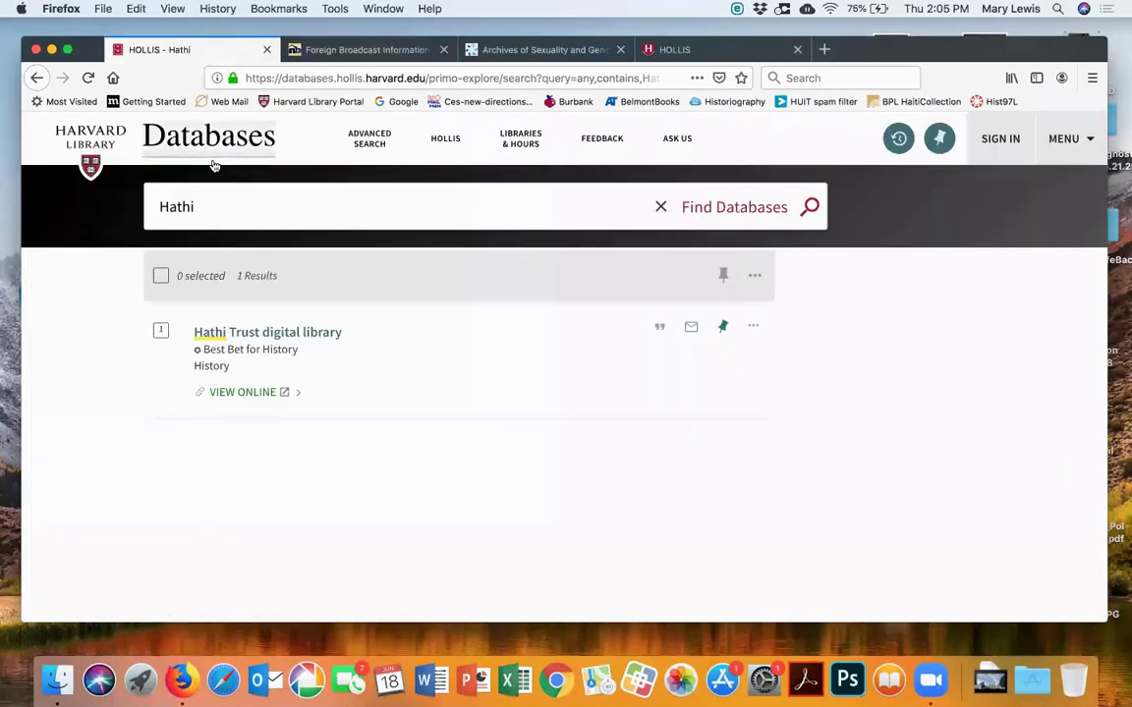
pyautogui.click(94, 145)
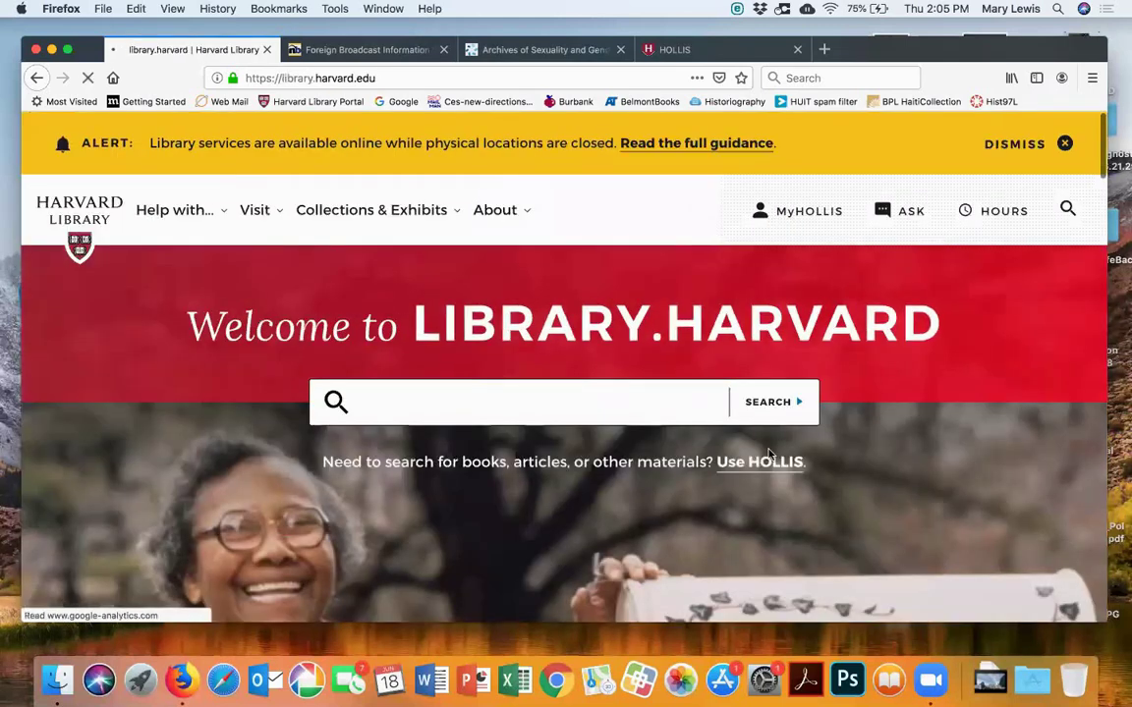
pyautogui.click(765, 463)
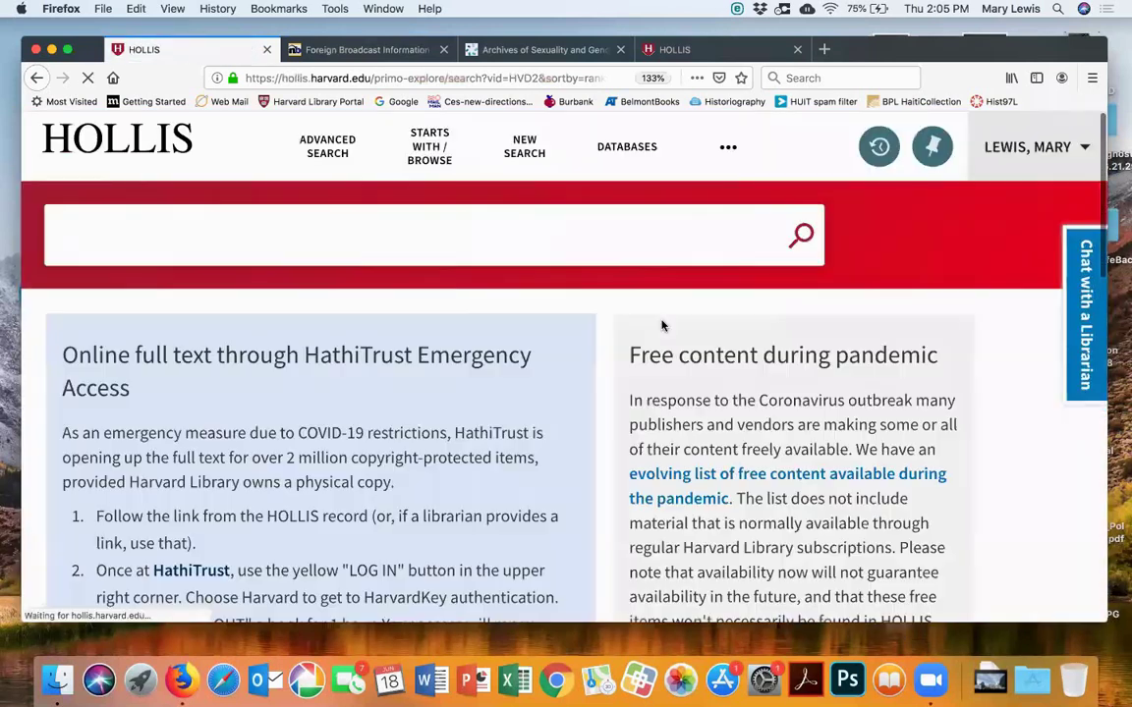
pyautogui.click(202, 241)
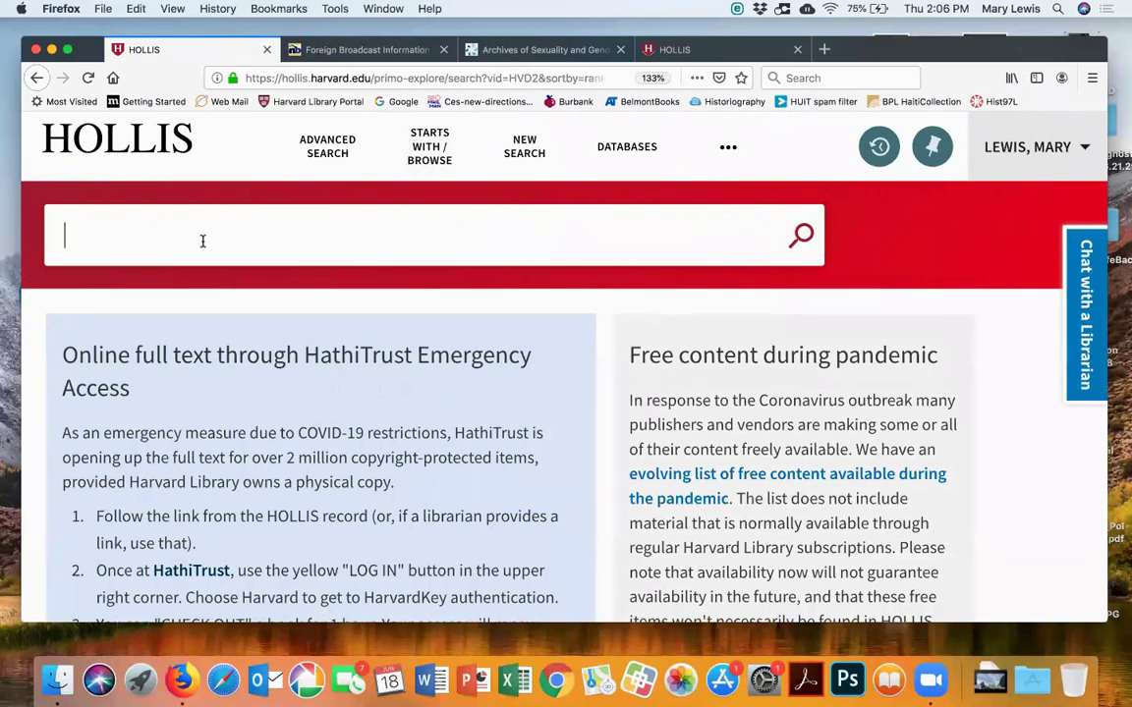
pyautogui.write('alexa')
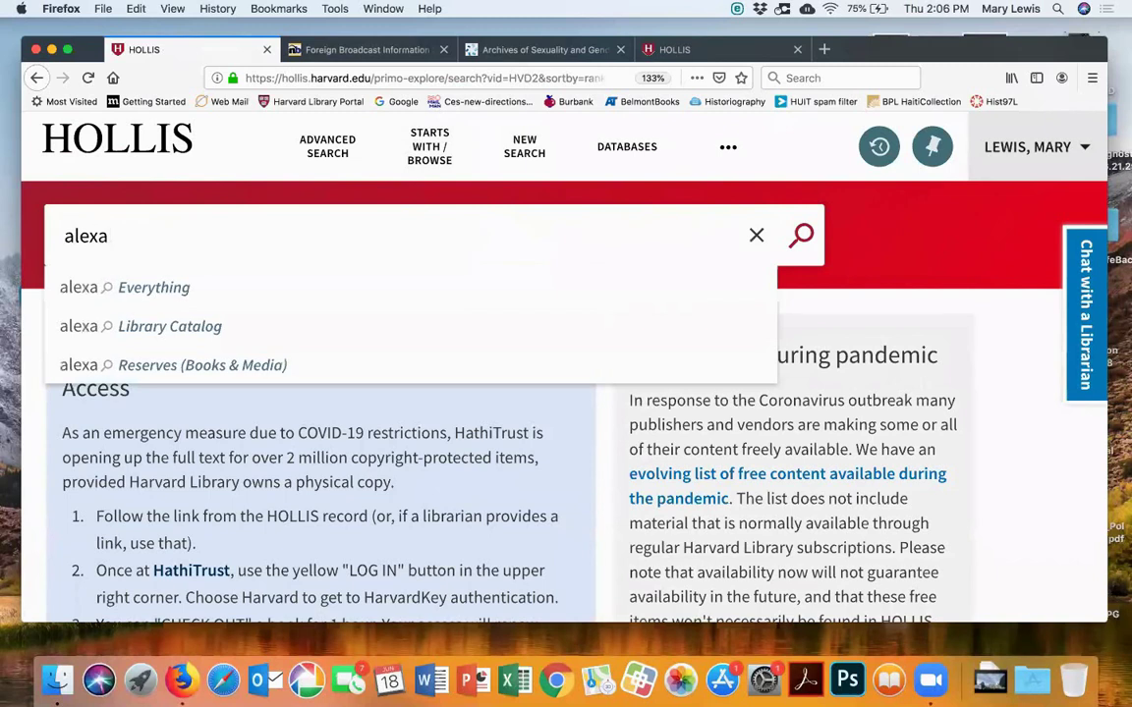
pyautogui.write('nder street')
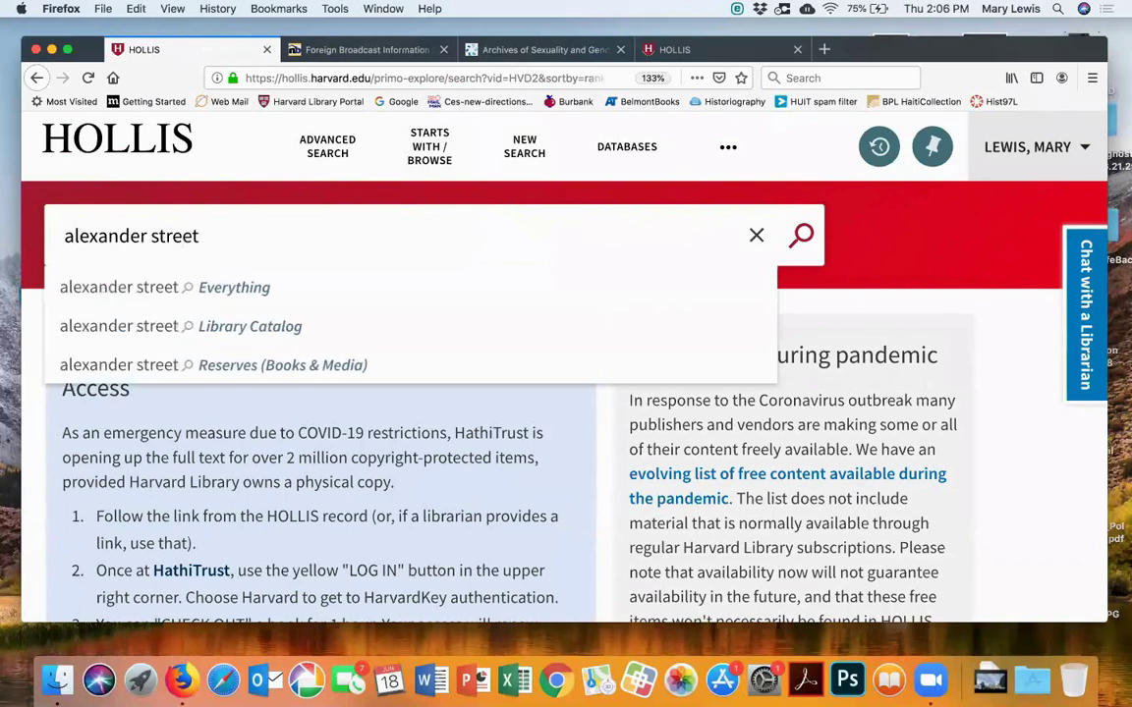
pyautogui.write(' video')
pyautogui.press('Return')
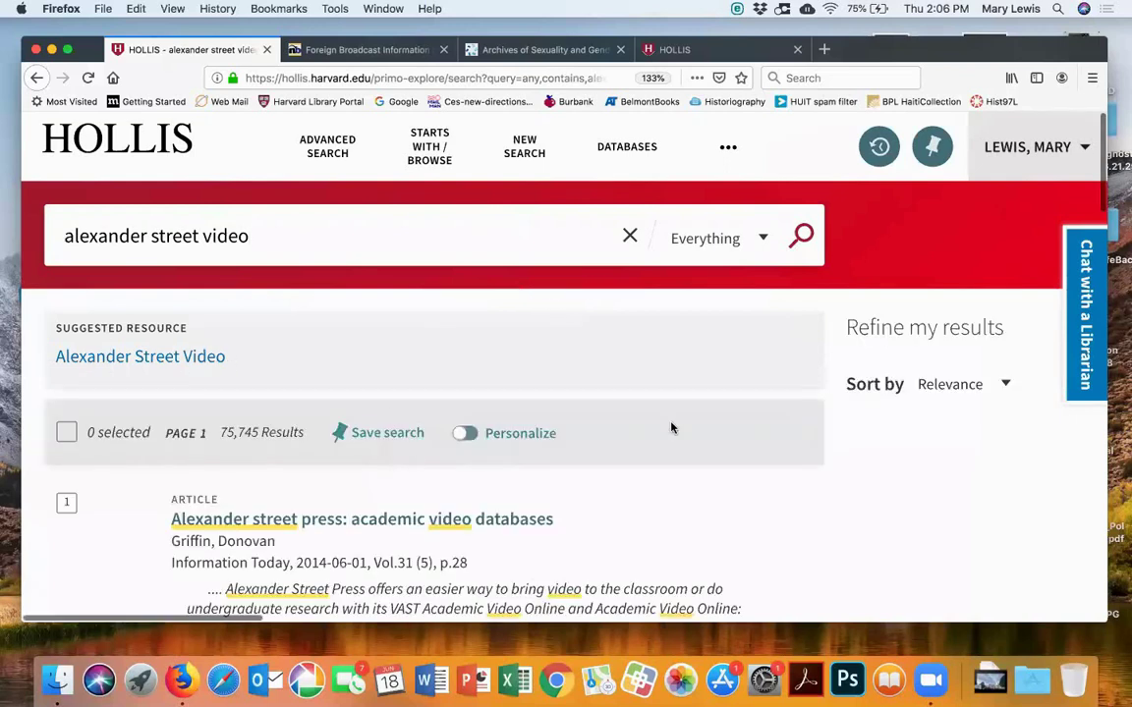
# Look over the HOLLIS results and open the suggested resource Alexander Street Video
pyautogui.scroll(-2, 682, 440)
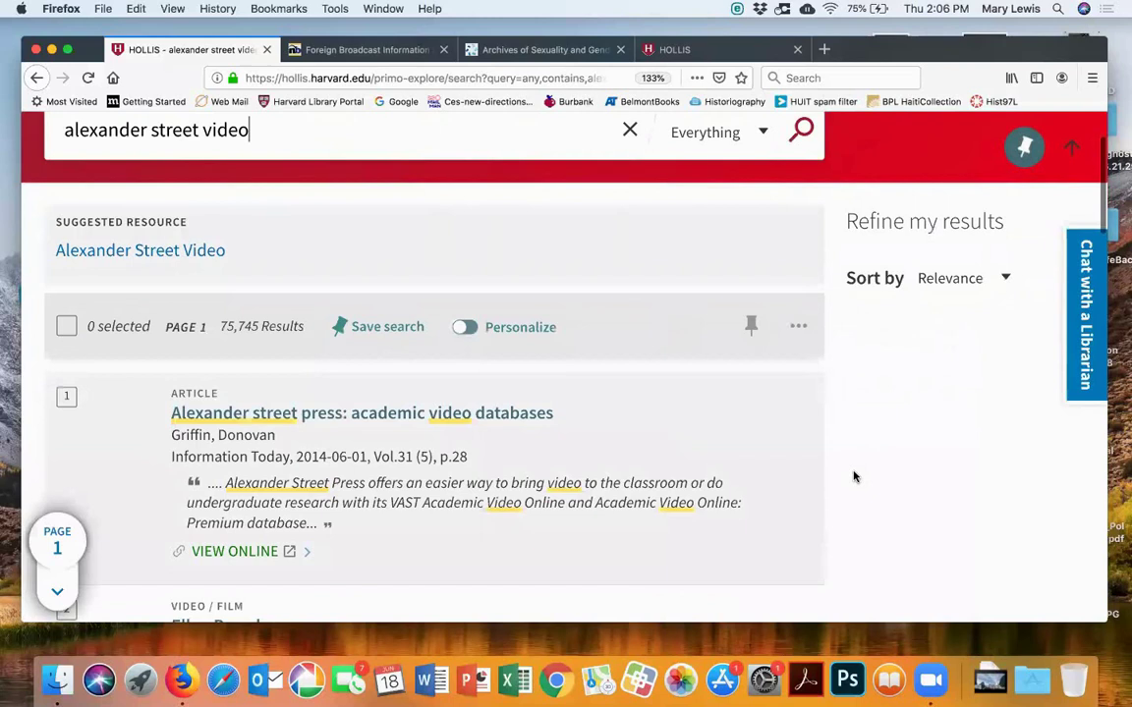
pyautogui.scroll(-3, 650, 432)
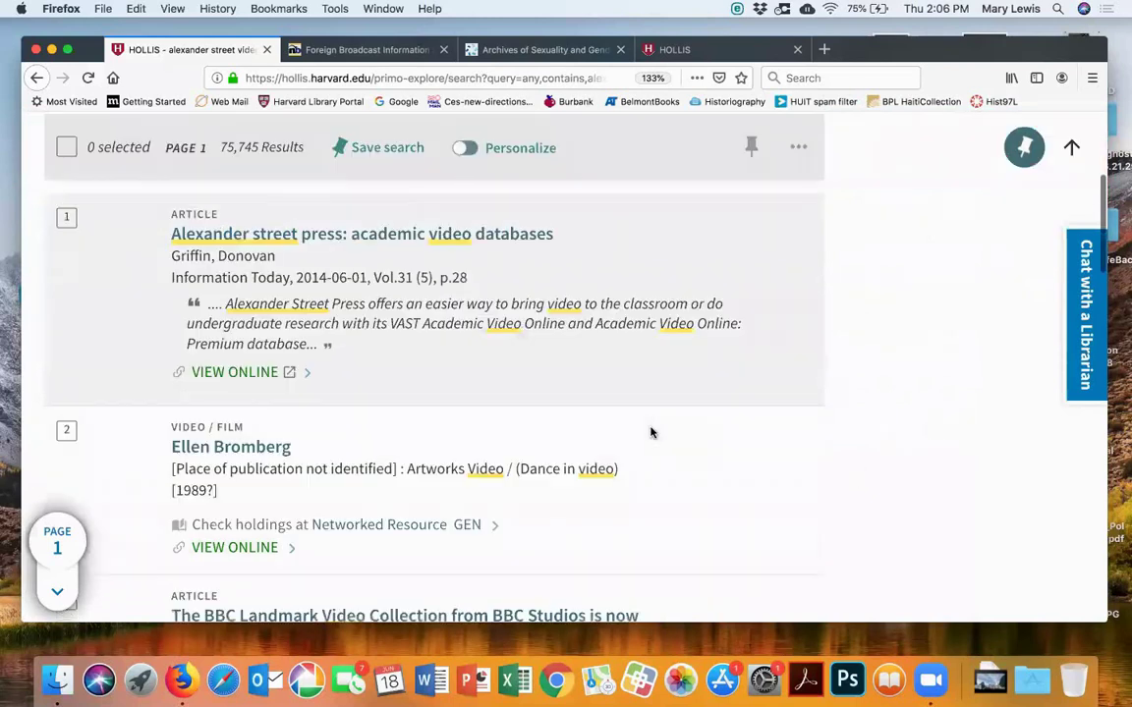
pyautogui.scroll(2, 651, 432)
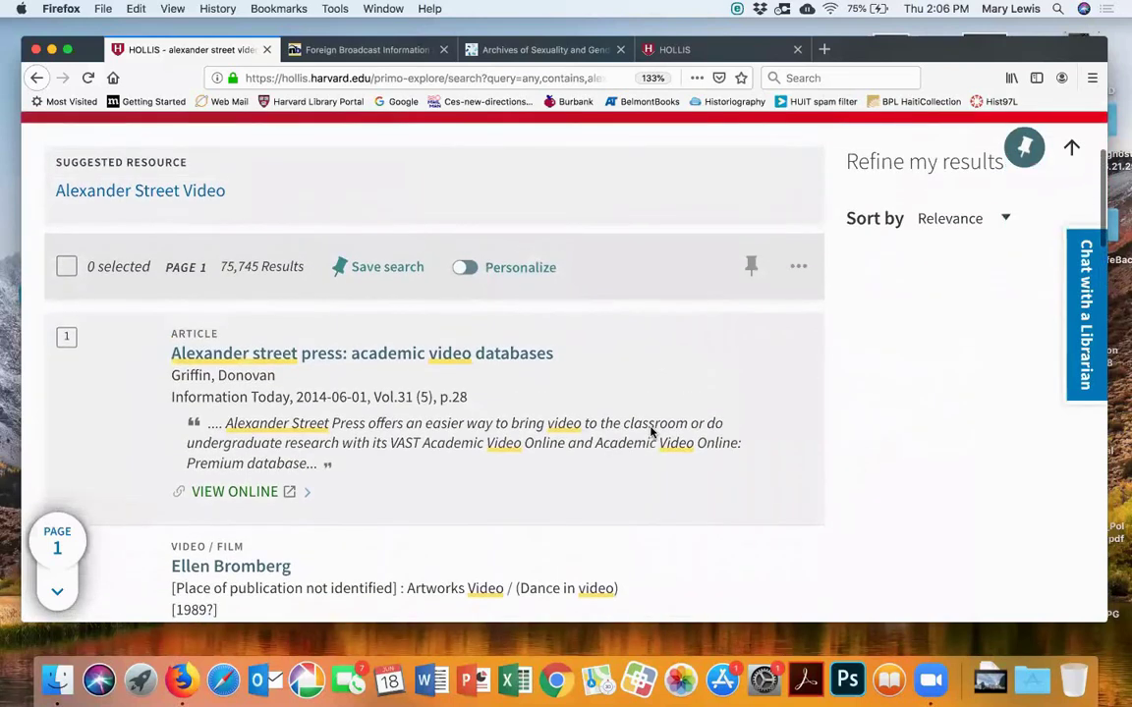
pyautogui.scroll(-5, 650, 429)
pyautogui.scroll(-4, 650, 429)
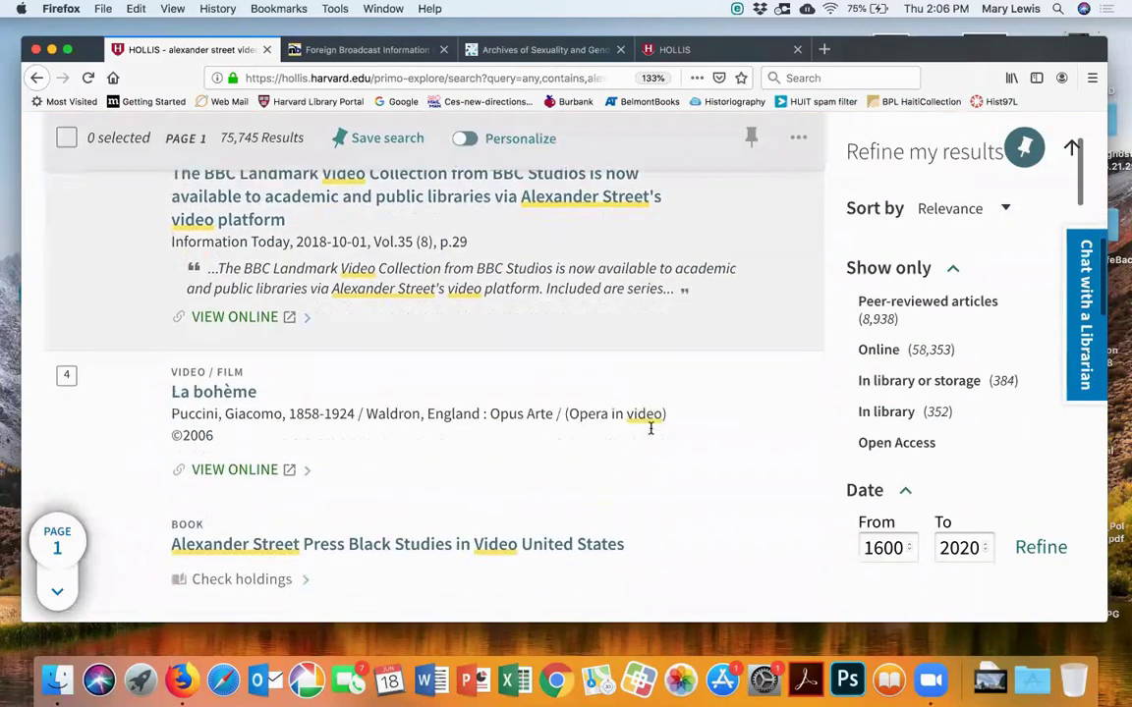
pyautogui.scroll(10, 651, 433)
pyautogui.scroll(1, 650, 433)
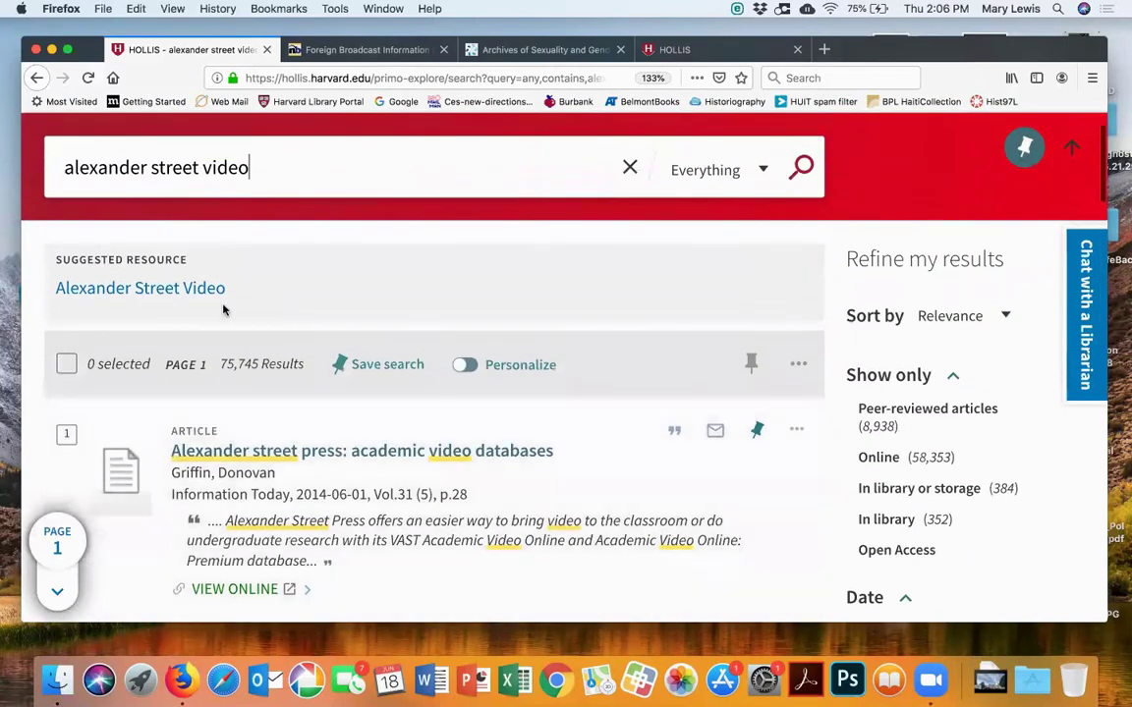
pyautogui.click(222, 288)
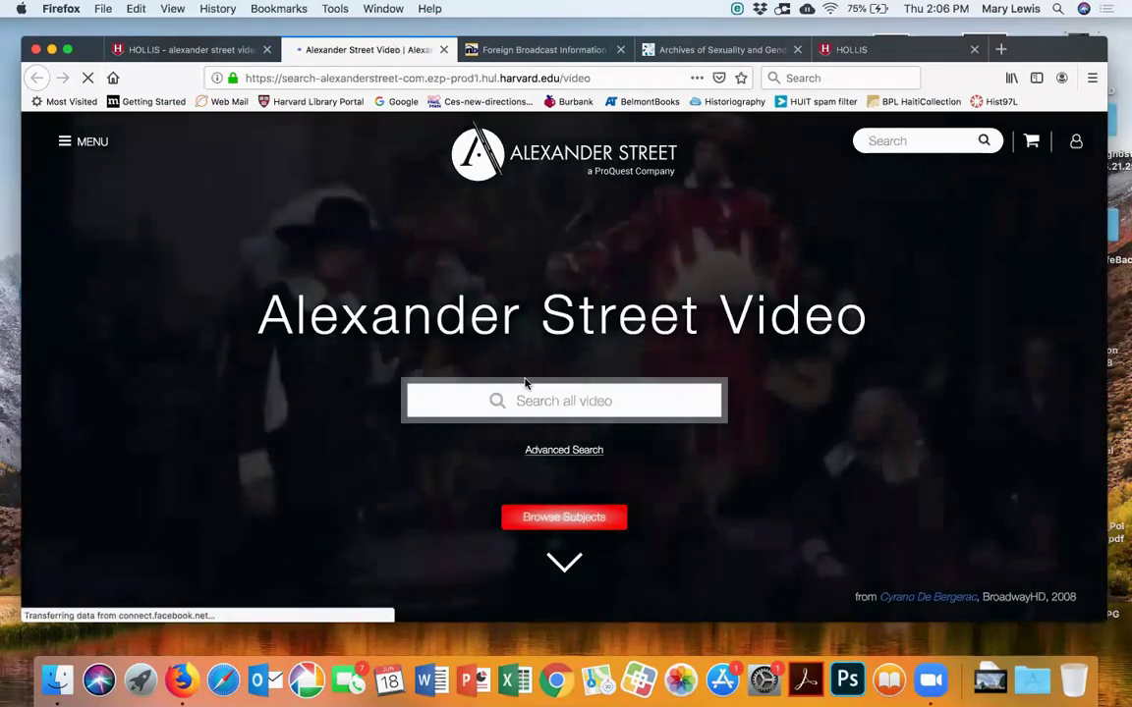
# Search all video in Alexander Street Video for "nationalism"
pyautogui.click(481, 401)
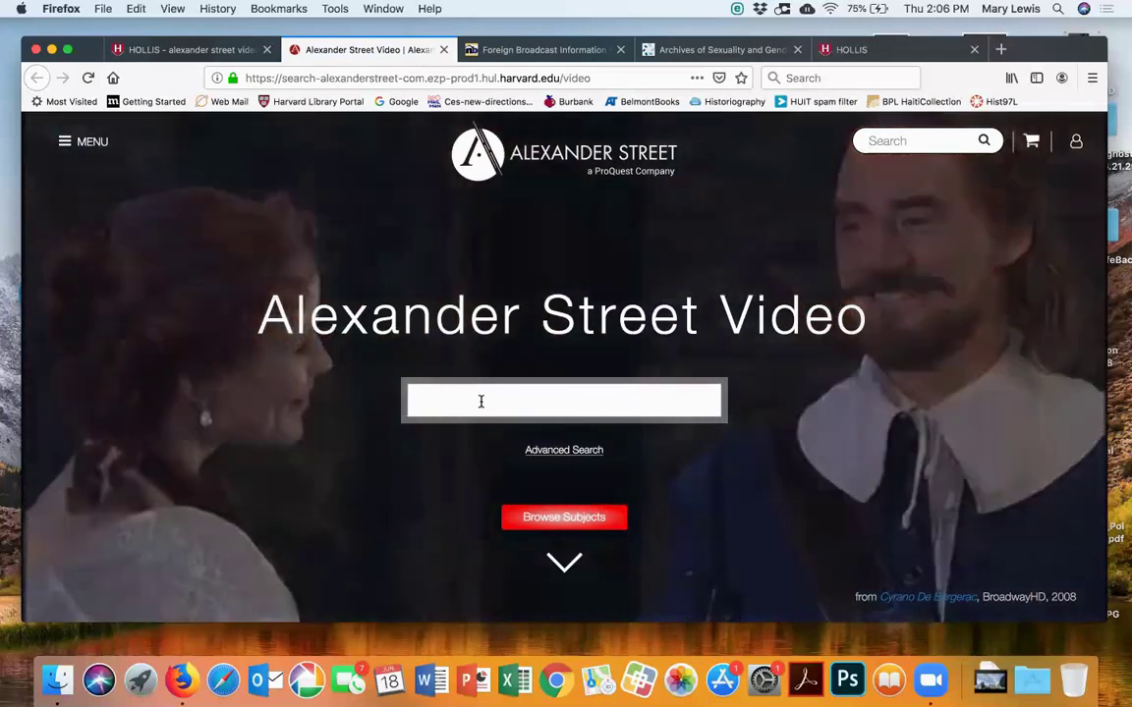
pyautogui.click(480, 401)
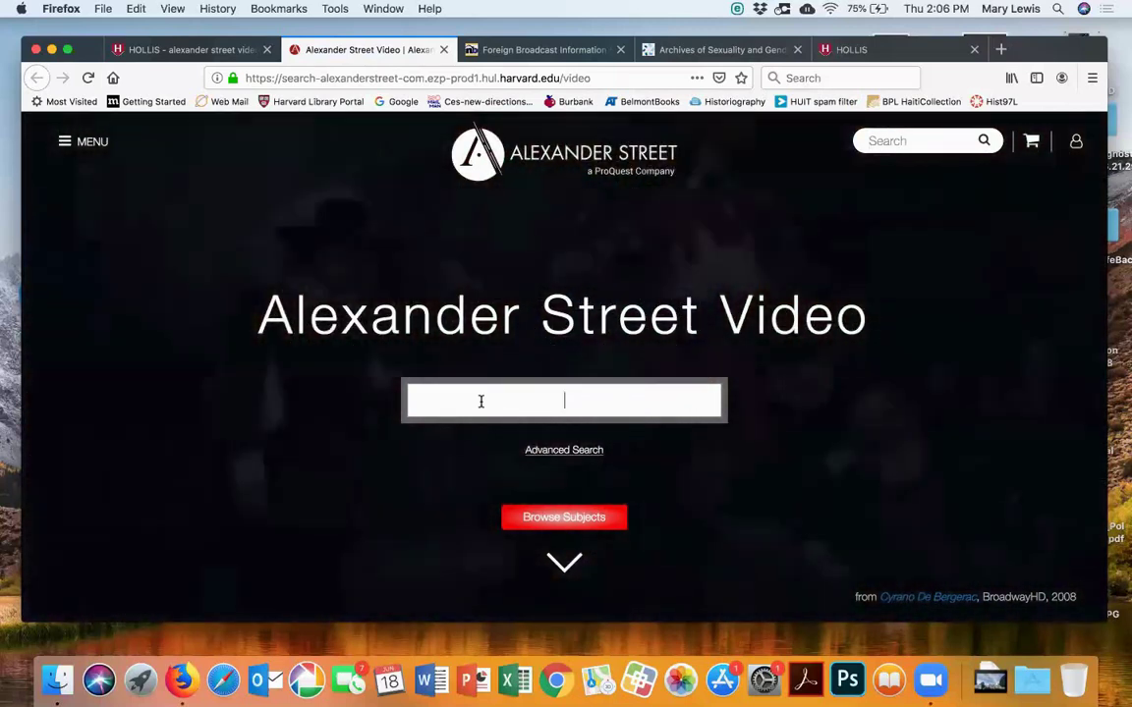
pyautogui.write('nationa')
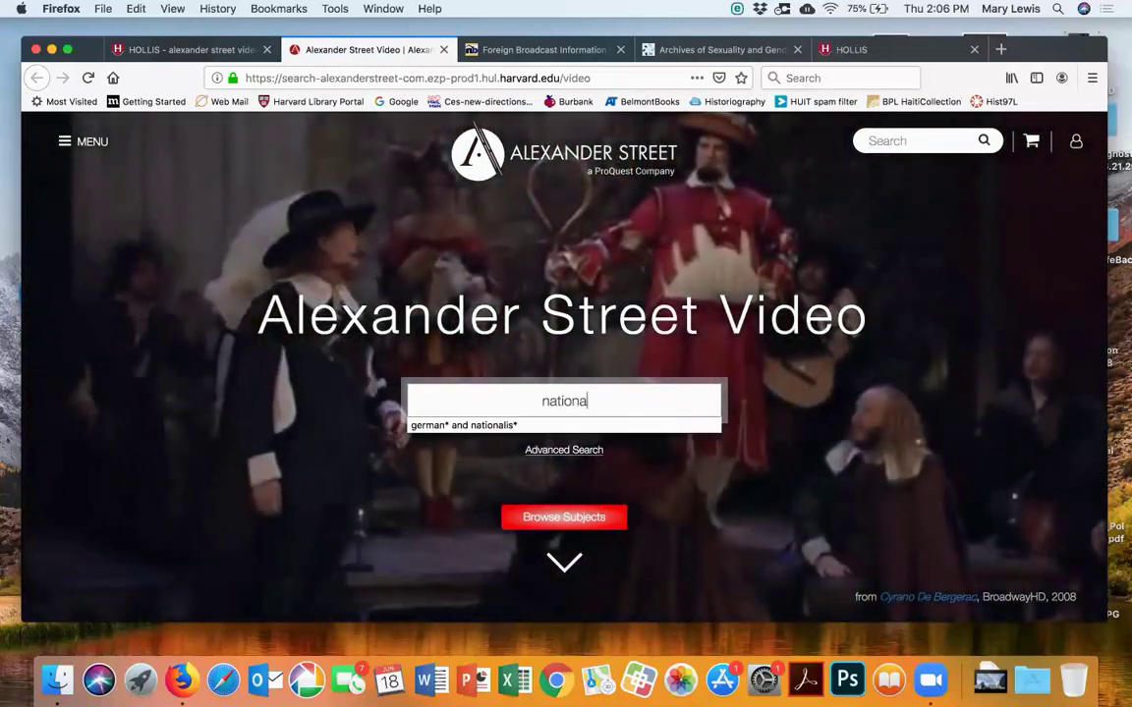
pyautogui.write('lism')
pyautogui.press('Return')
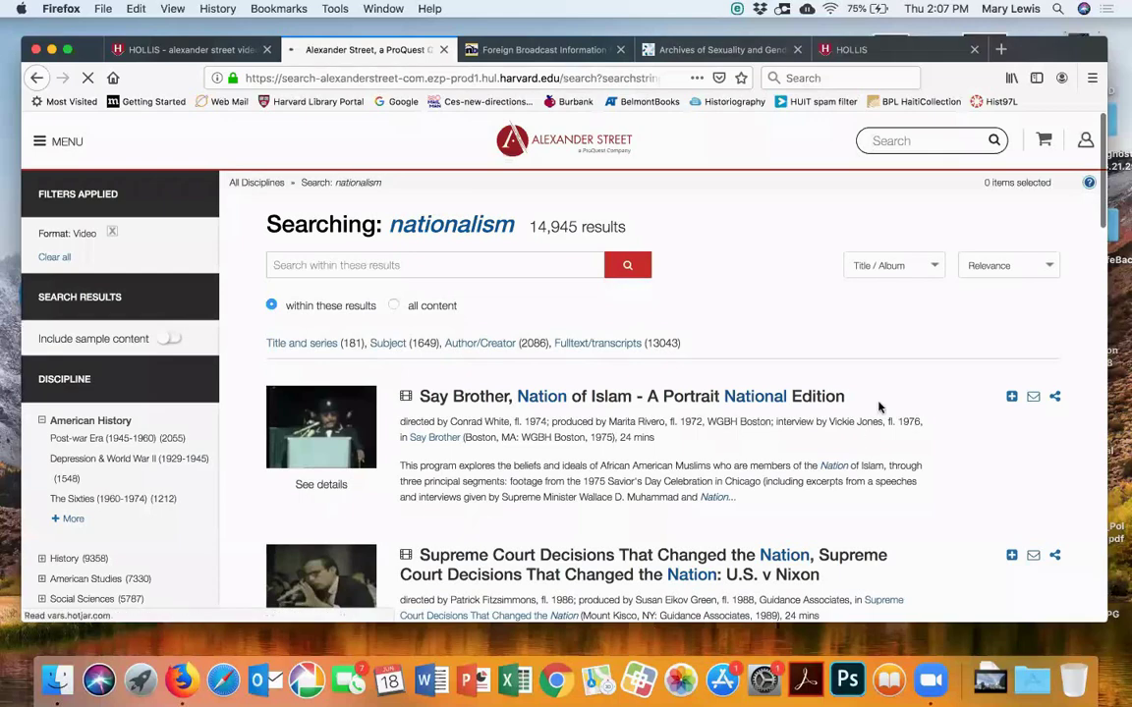
# Review the nationalism video results and narrow them to Europe as the place discussed
pyautogui.scroll(-5, 879, 407)
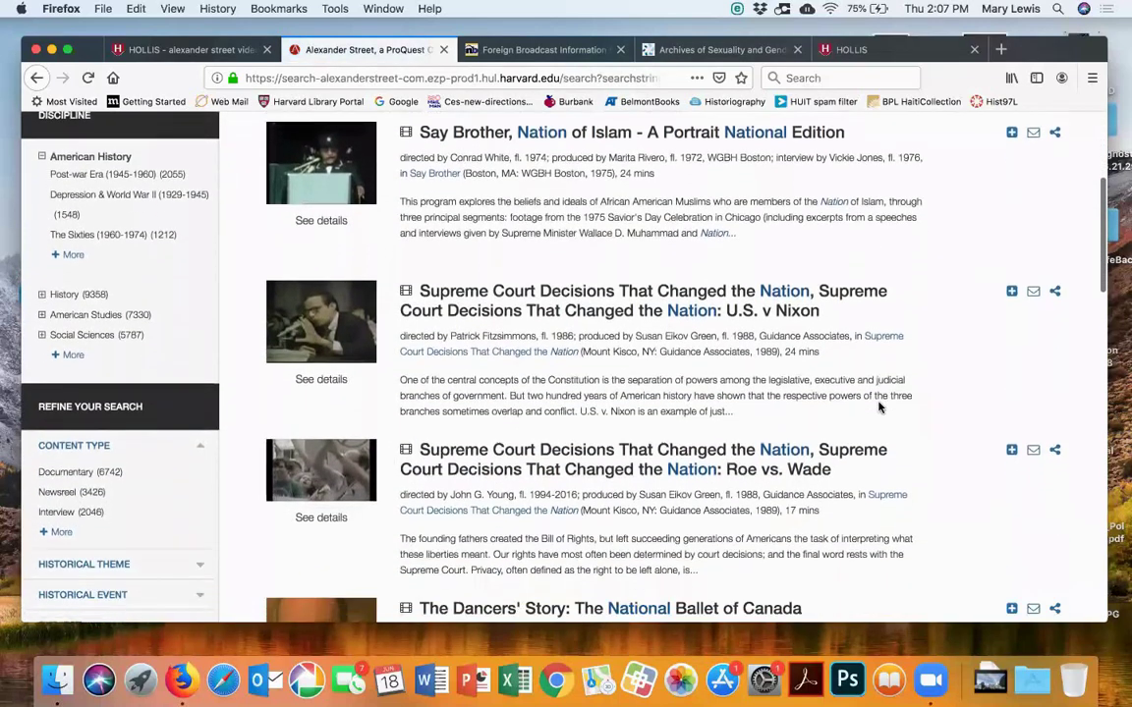
pyautogui.scroll(-4, 879, 406)
pyautogui.scroll(-3, 879, 407)
pyautogui.scroll(7, 880, 407)
pyautogui.scroll(-4, 879, 406)
pyautogui.scroll(-4, 879, 407)
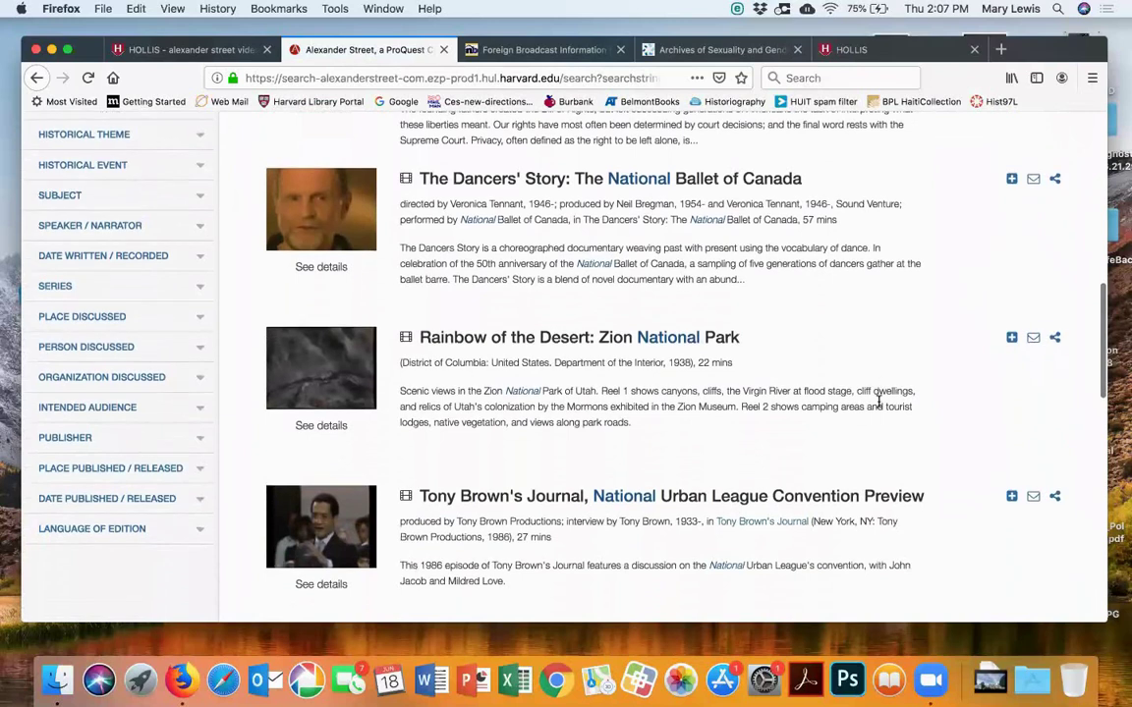
pyautogui.click(200, 319)
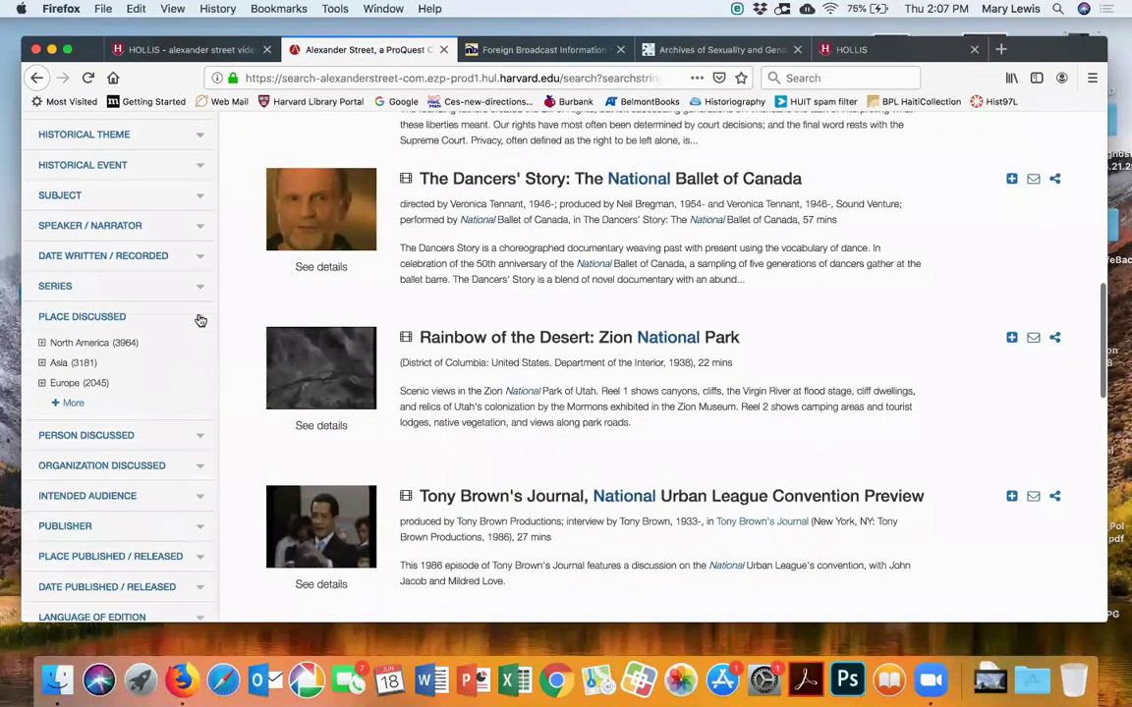
pyautogui.click(65, 384)
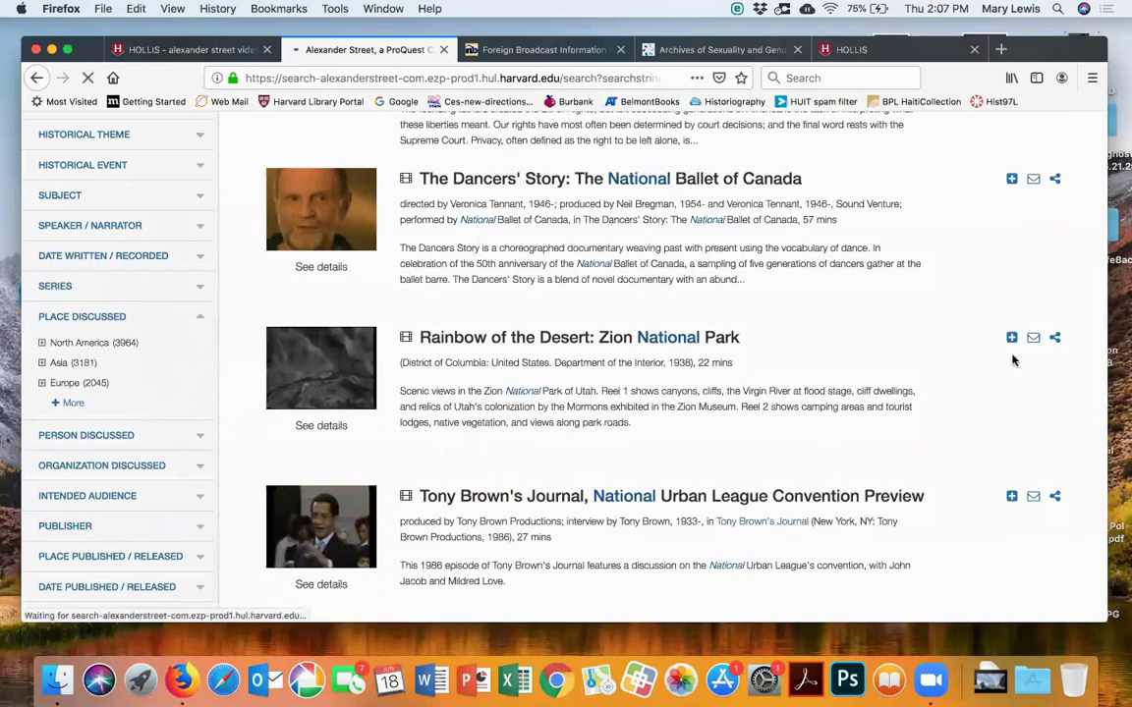
# Examine the titles, dates and descriptions of the Europe-filtered nationalism videos on the first results page
pyautogui.scroll(-5, 1036, 395)
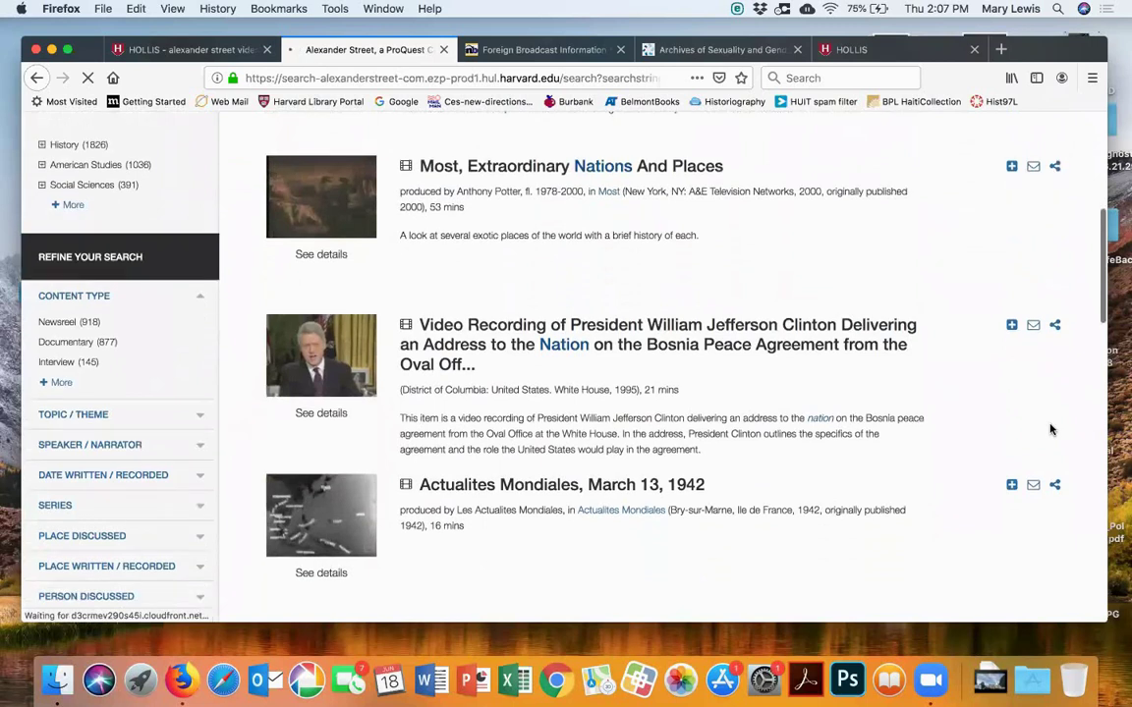
pyautogui.scroll(2, 1051, 429)
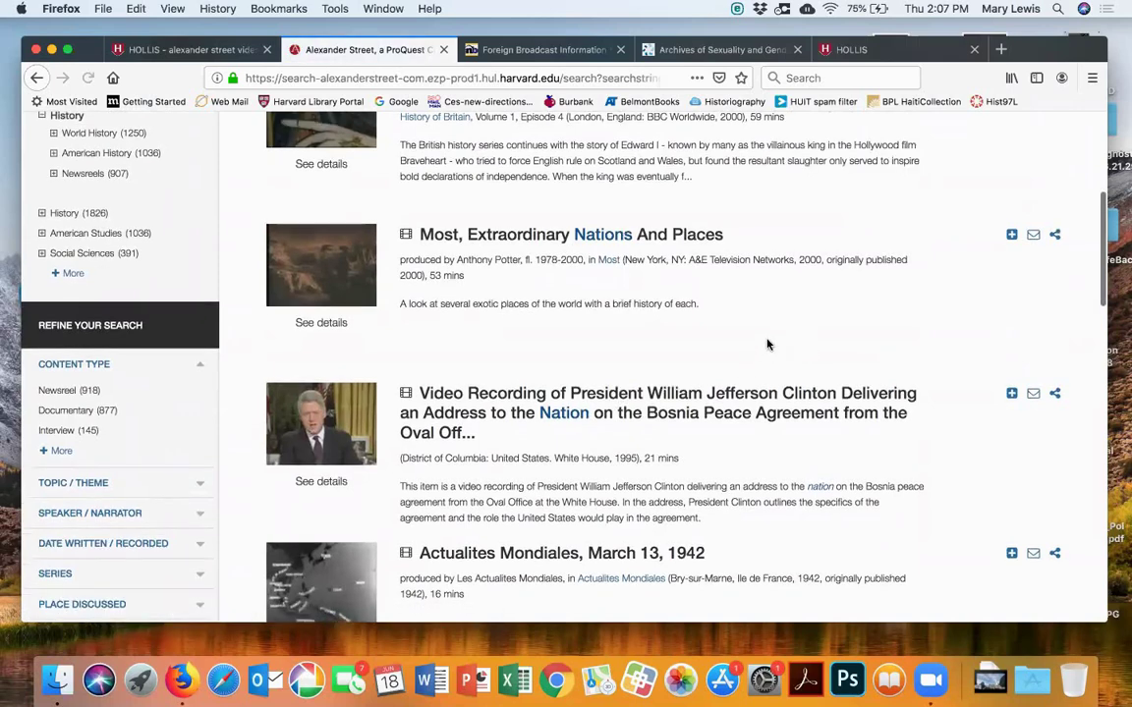
pyautogui.scroll(-4, 769, 344)
pyautogui.scroll(-3, 768, 344)
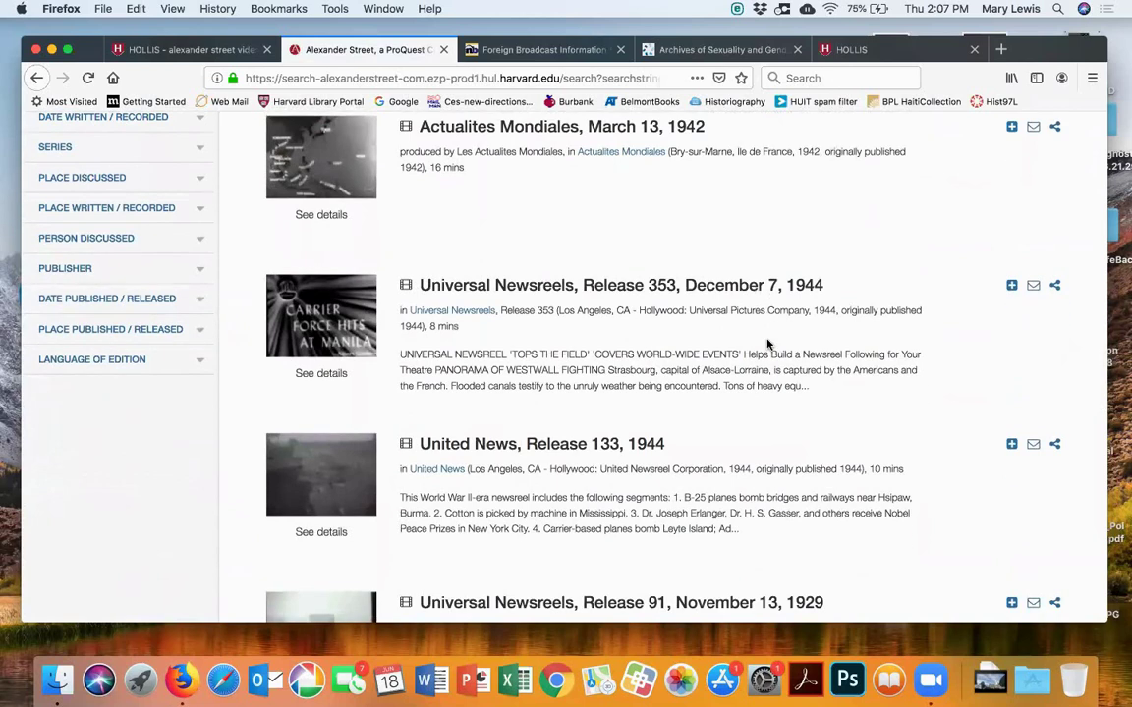
pyautogui.scroll(-1, 768, 344)
pyautogui.scroll(2, 769, 344)
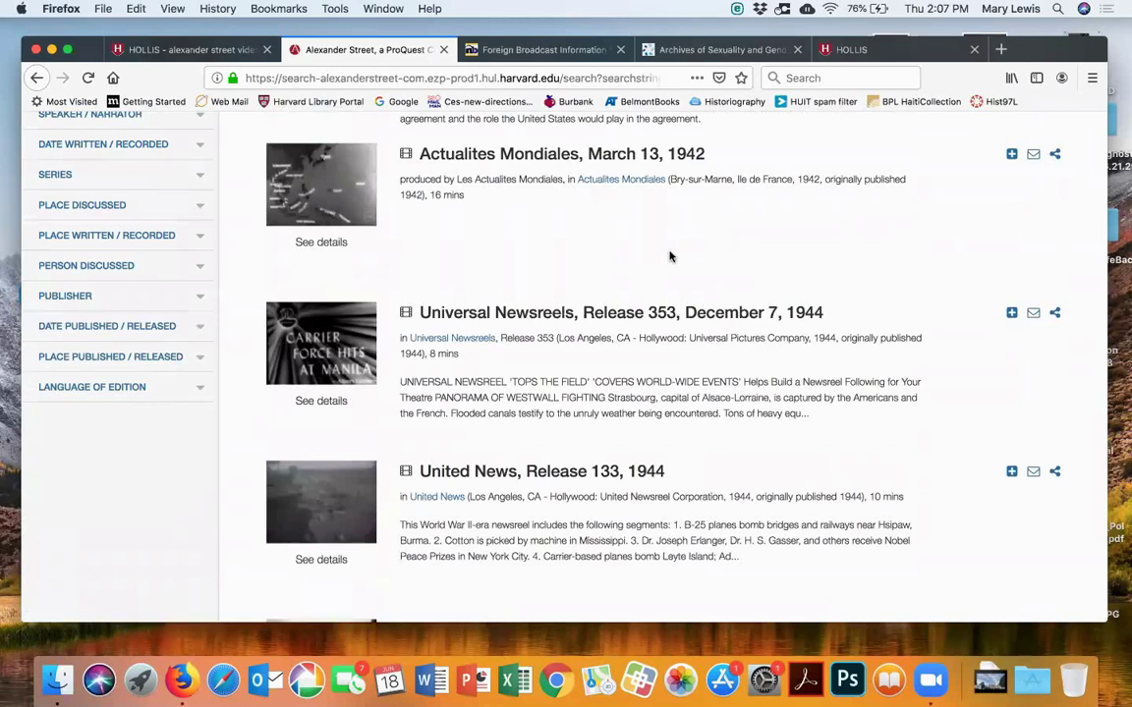
pyautogui.scroll(-6, 670, 256)
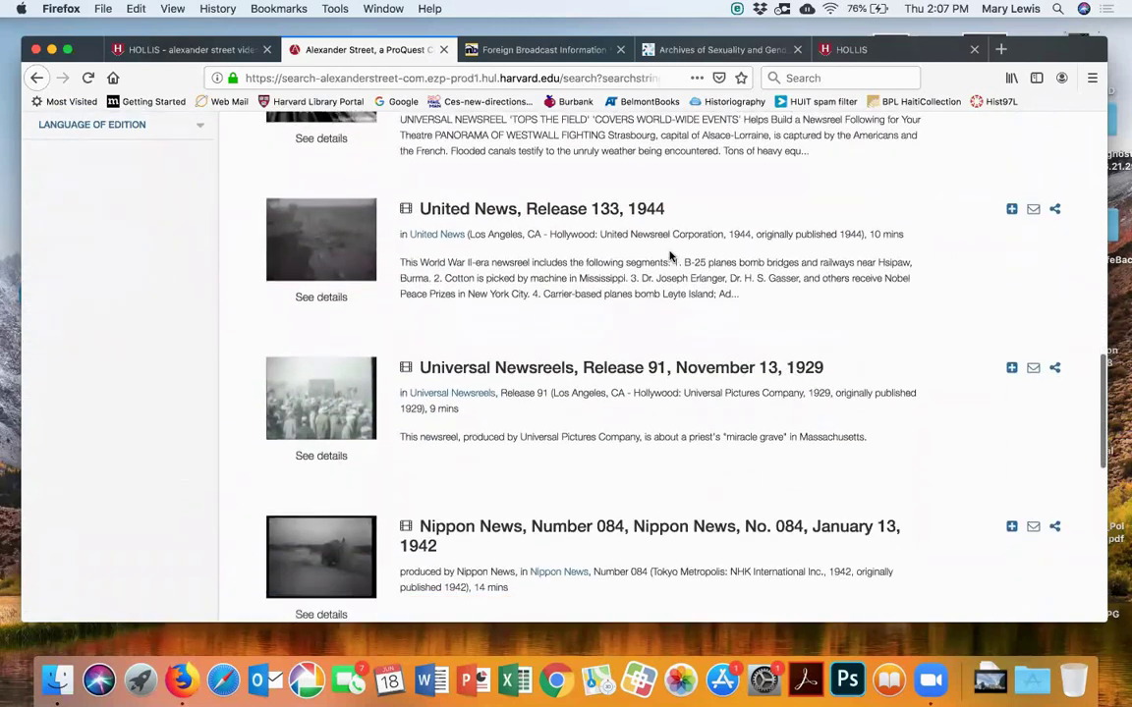
pyautogui.scroll(-5, 670, 256)
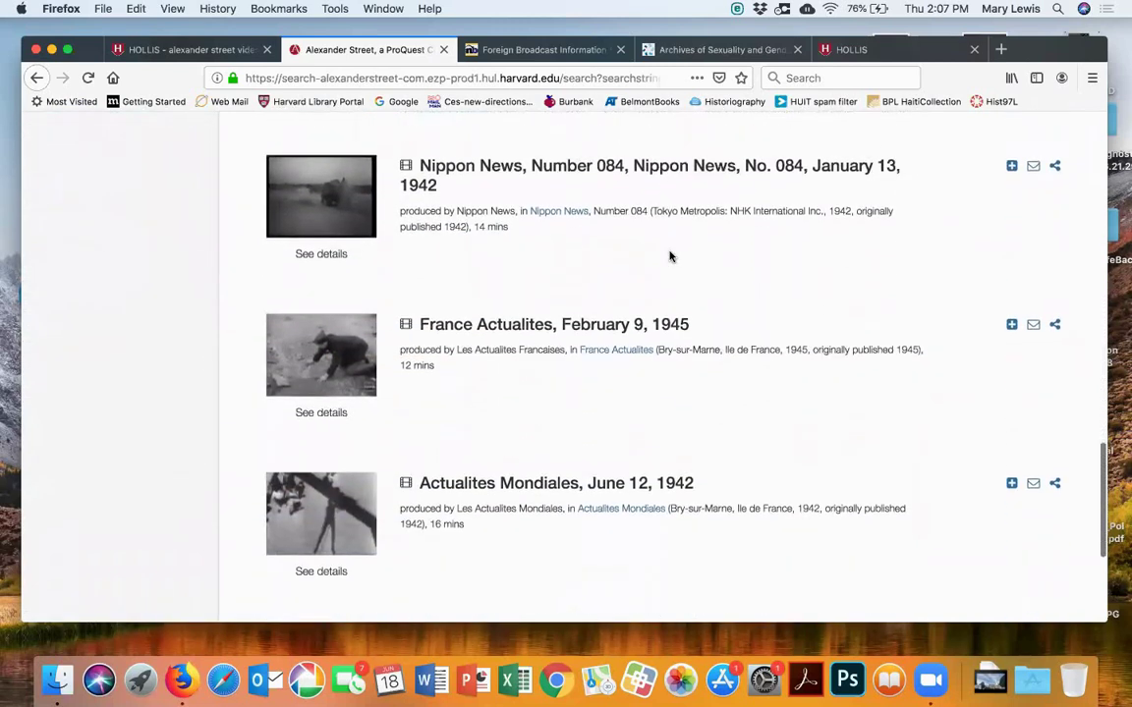
pyautogui.scroll(-1, 670, 257)
pyautogui.scroll(-4, 733, 281)
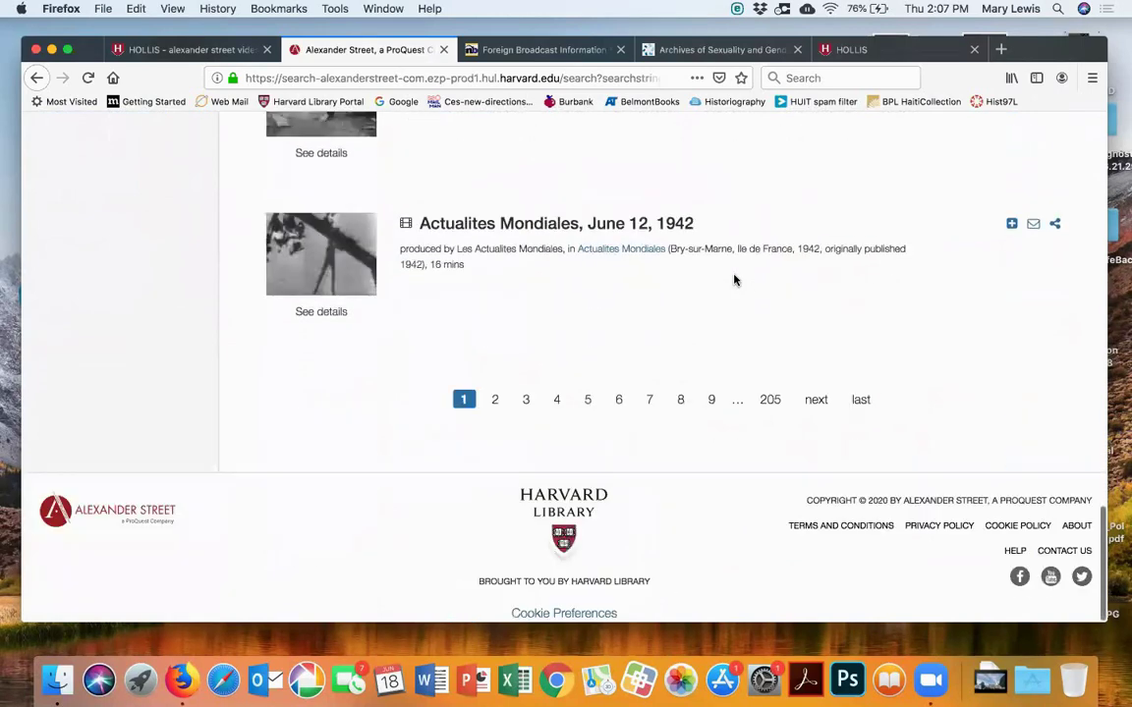
pyautogui.scroll(20, 733, 281)
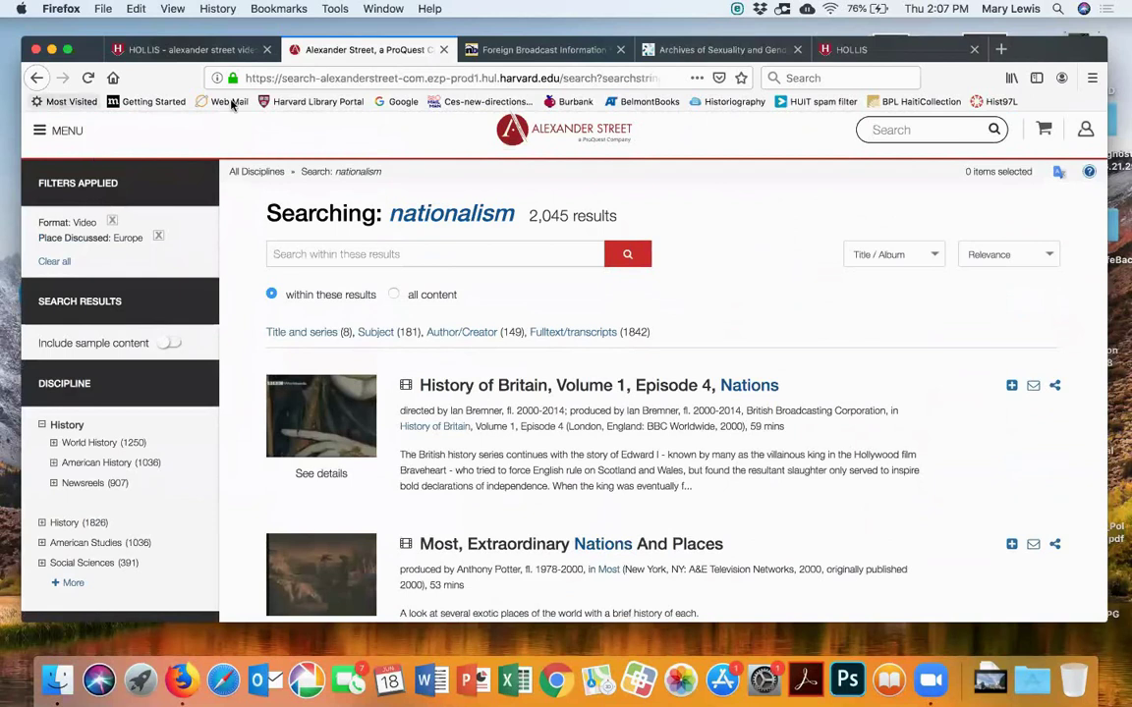
# Reopen Alexander Street Video from HOLLIS, browse its subjects, and narrow the videos to Health Policy and Public Health
pyautogui.click(151, 59)
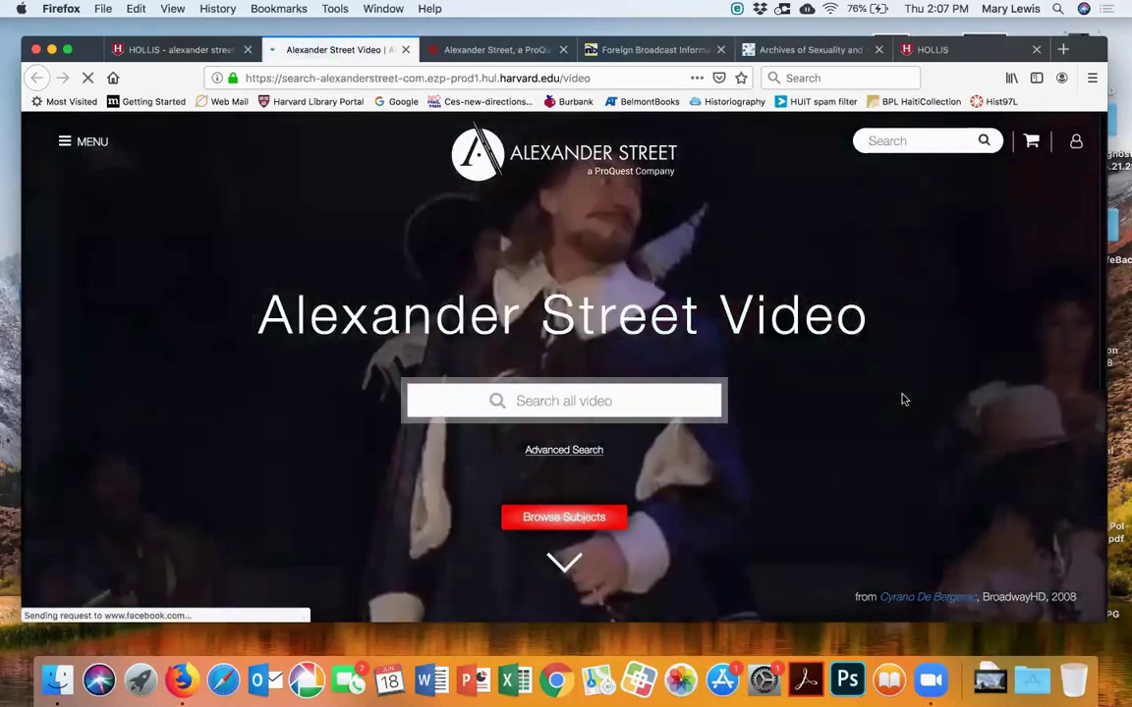
pyautogui.click(614, 517)
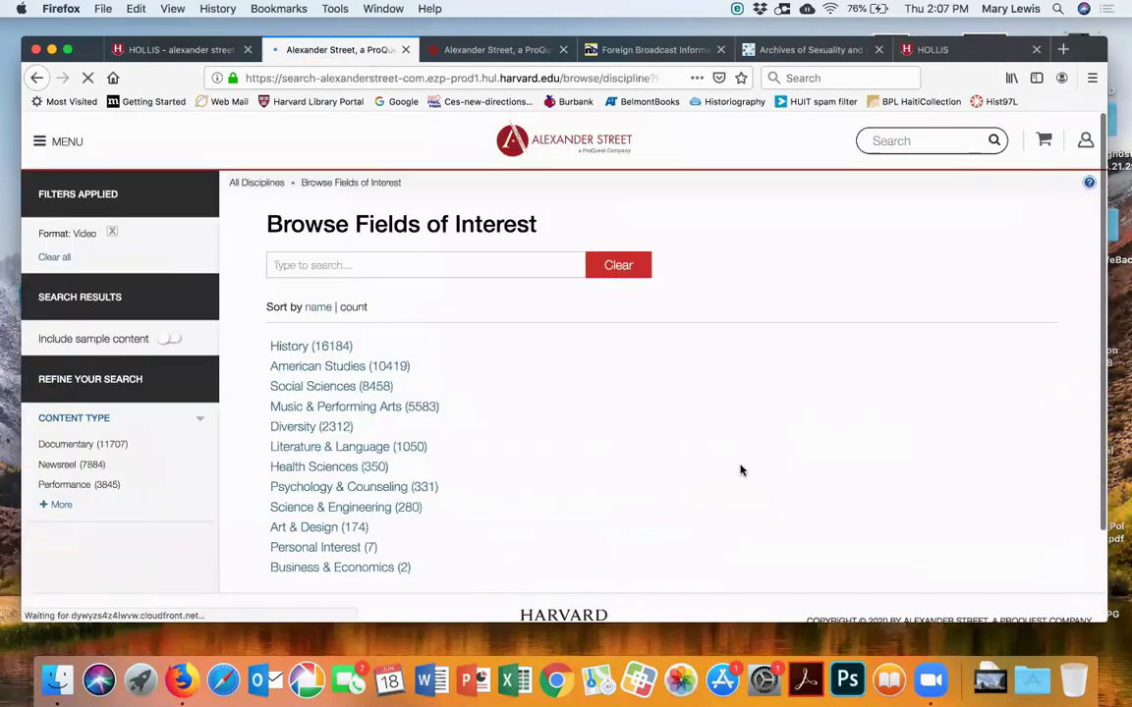
pyautogui.scroll(-2, 784, 463)
pyautogui.scroll(-4, 783, 464)
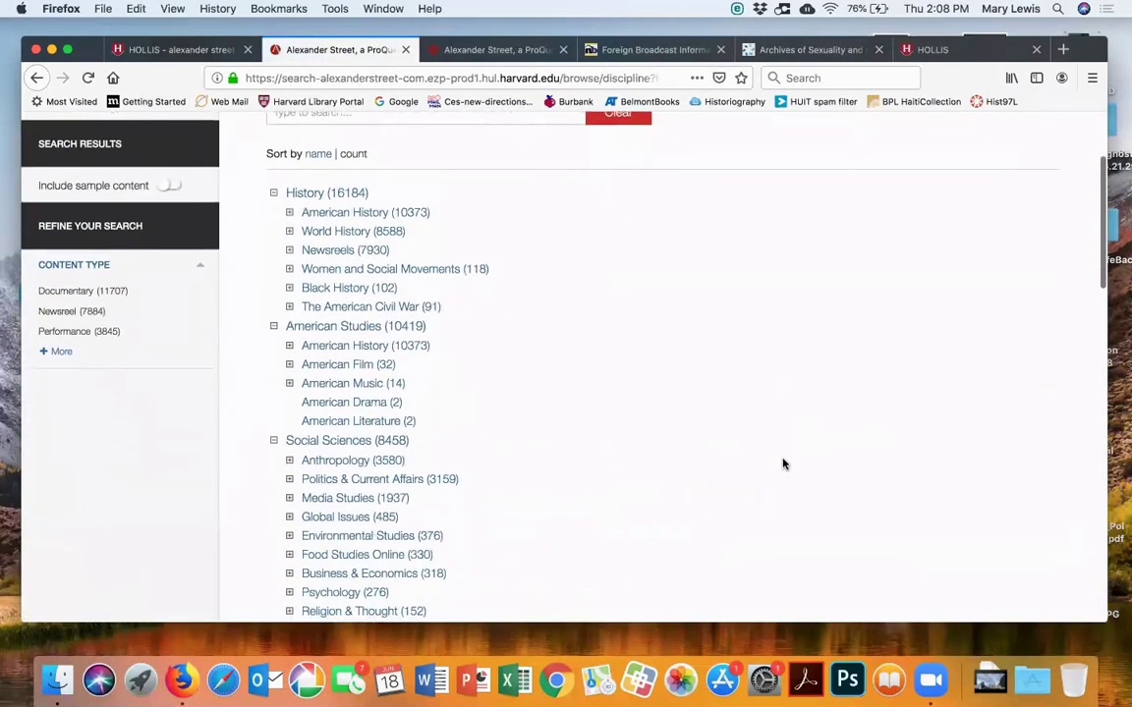
pyautogui.scroll(-7, 783, 464)
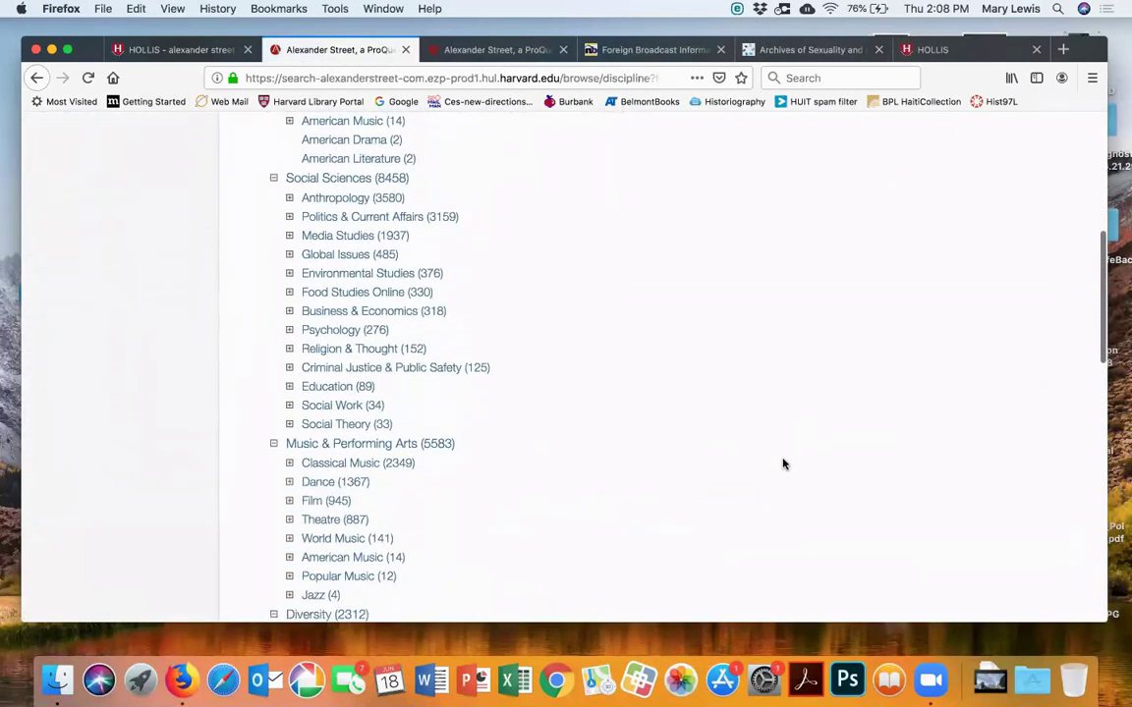
pyautogui.scroll(-11, 783, 464)
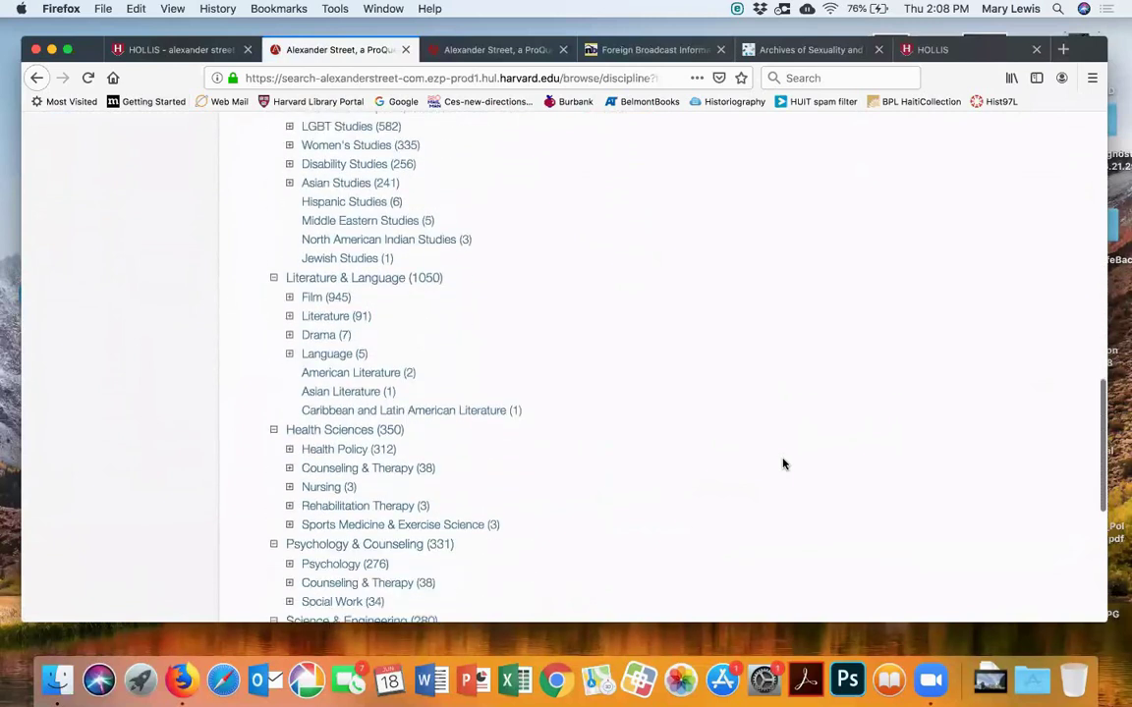
pyautogui.scroll(-1, 783, 463)
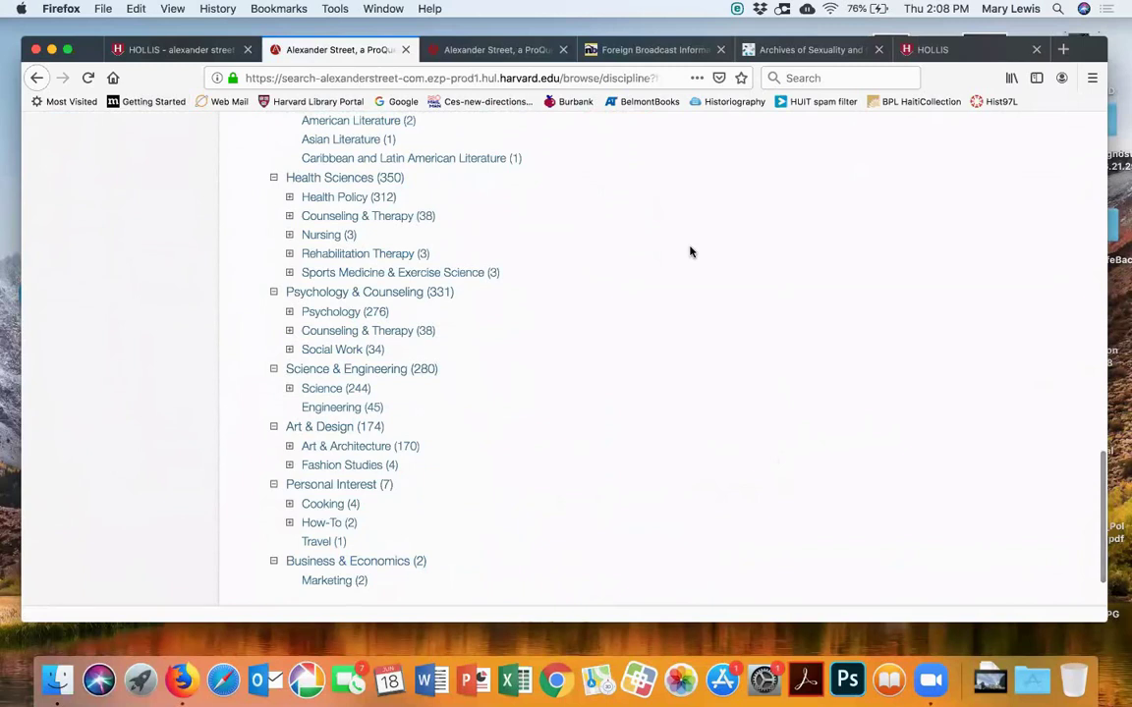
pyautogui.scroll(5, 690, 252)
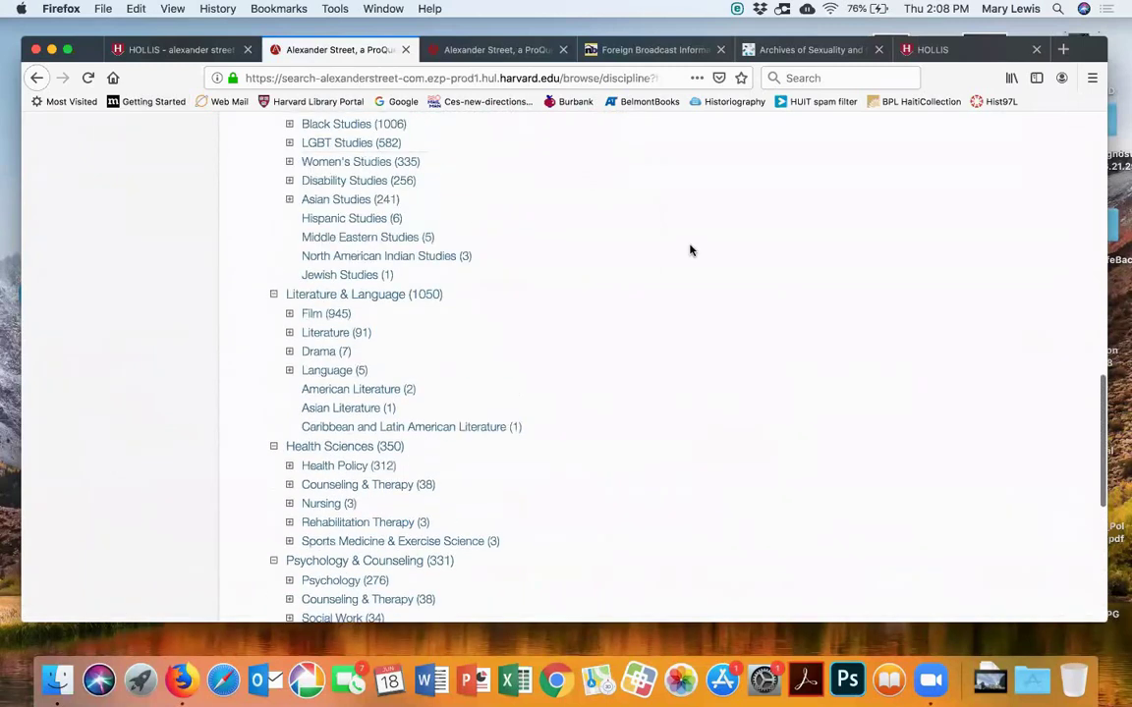
pyautogui.scroll(-2, 690, 250)
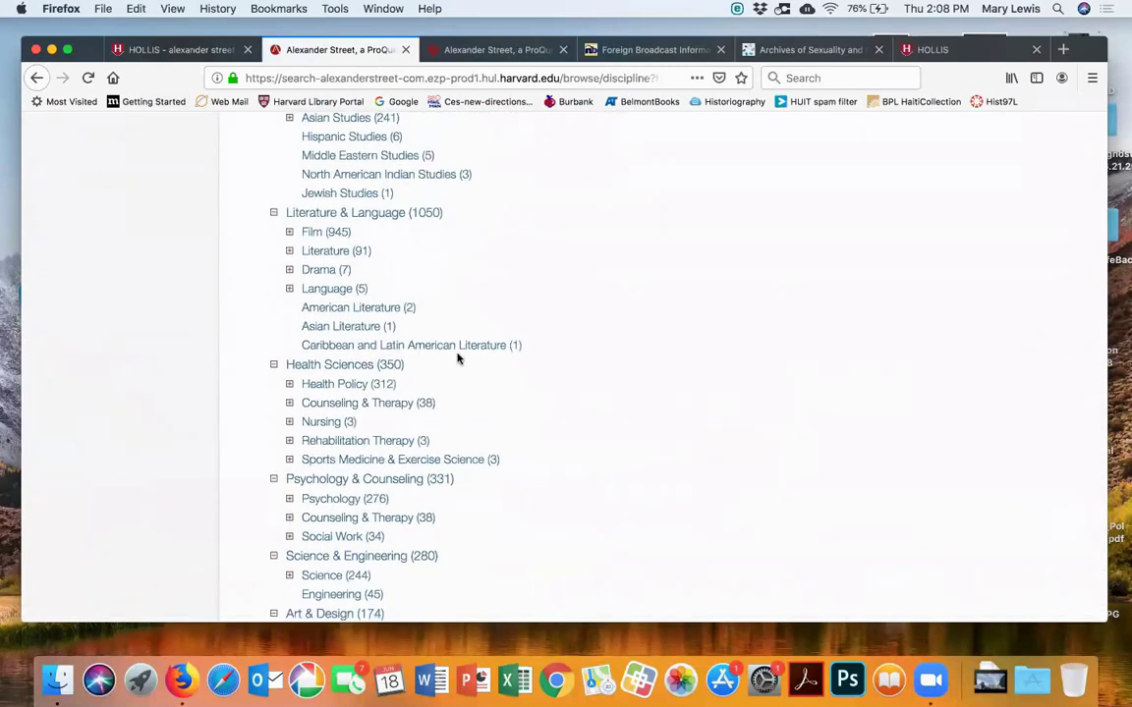
pyautogui.click(334, 386)
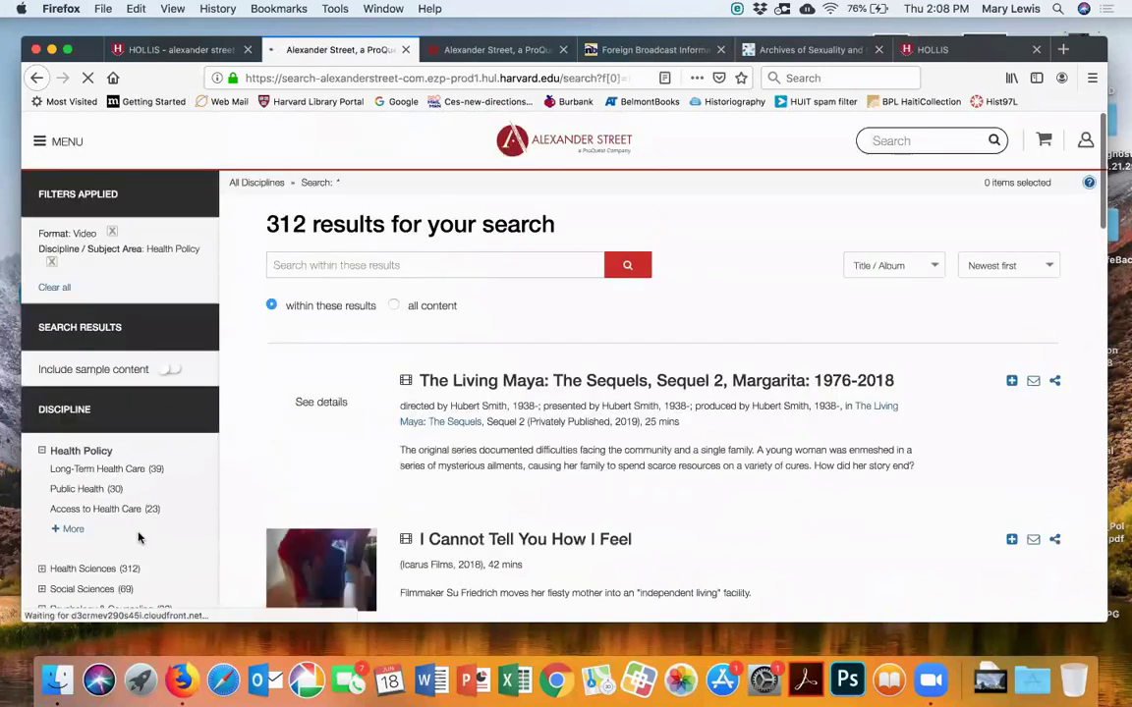
pyautogui.click(149, 481)
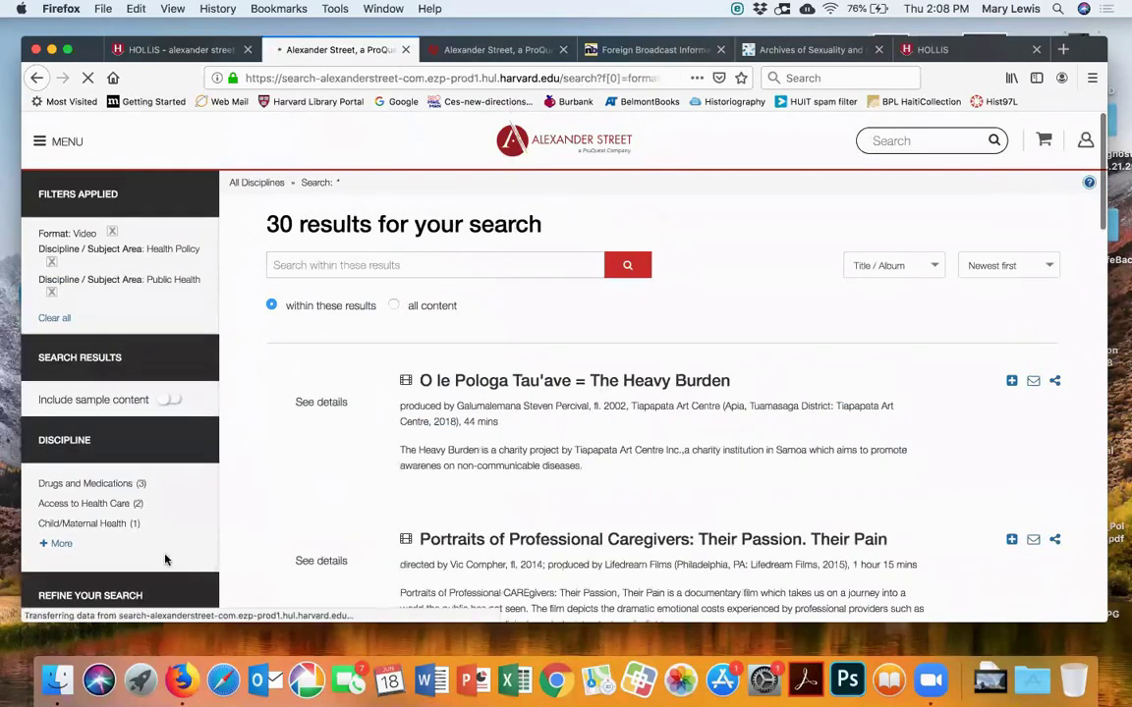
# Examine the titles, dates and descriptions of the Public Health videos on the results page
pyautogui.scroll(-5, 167, 560)
pyautogui.scroll(-3, 167, 560)
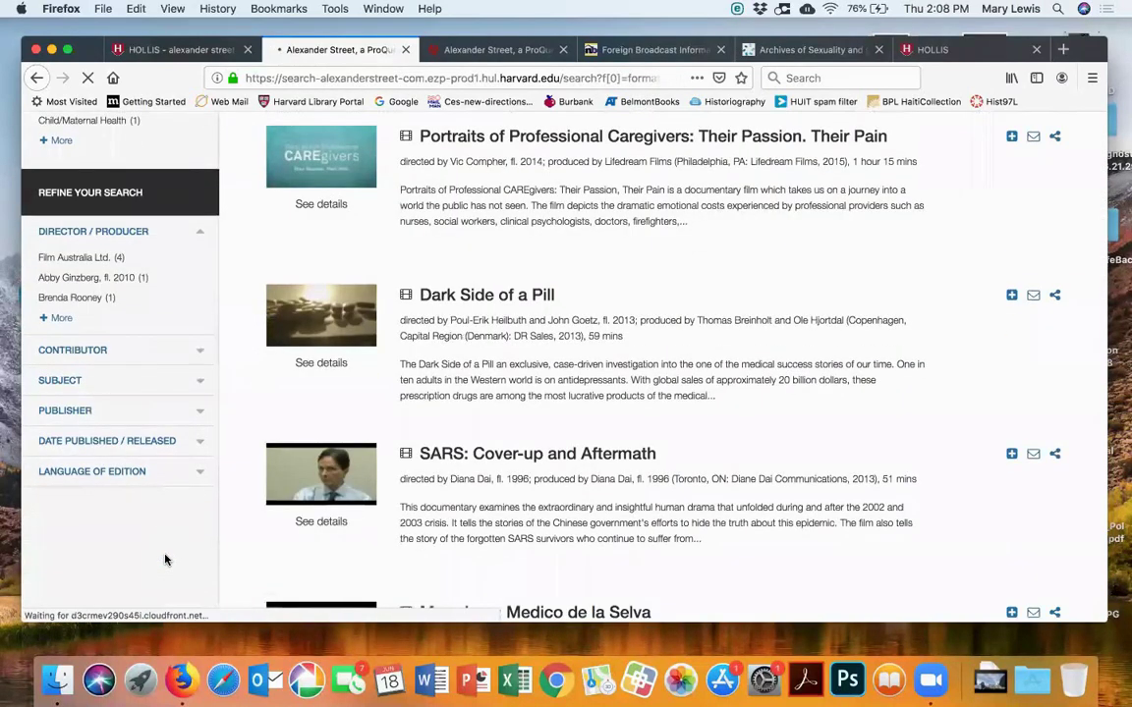
pyautogui.scroll(-2, 165, 560)
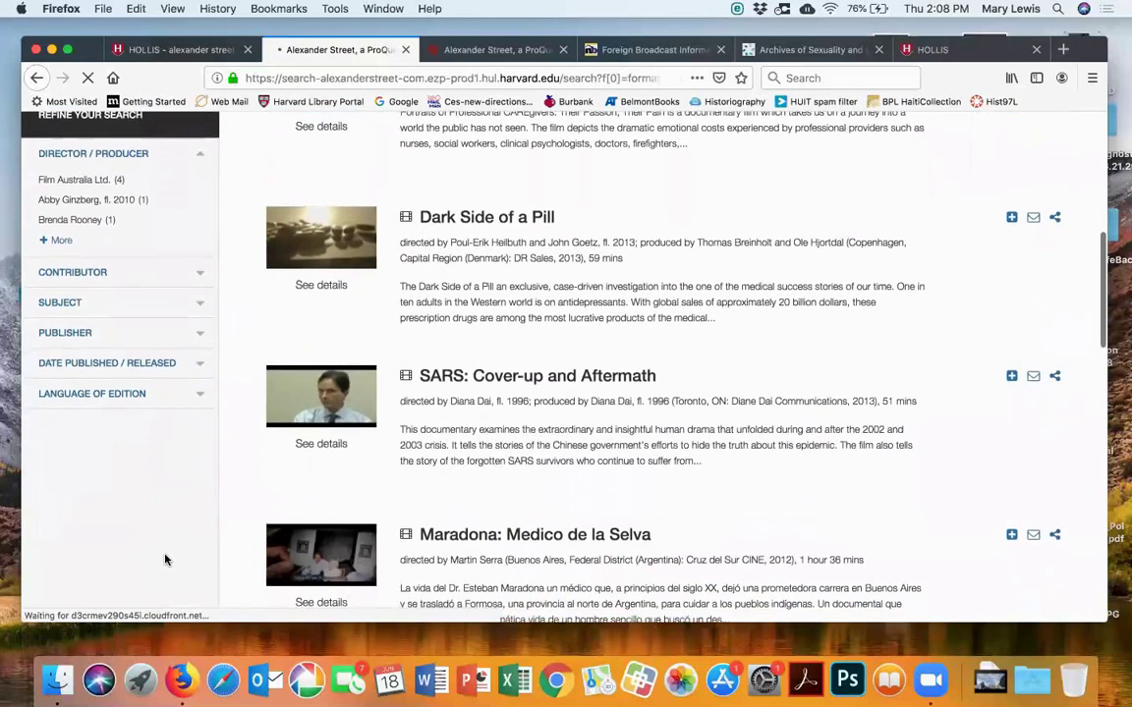
pyautogui.scroll(-4, 666, 566)
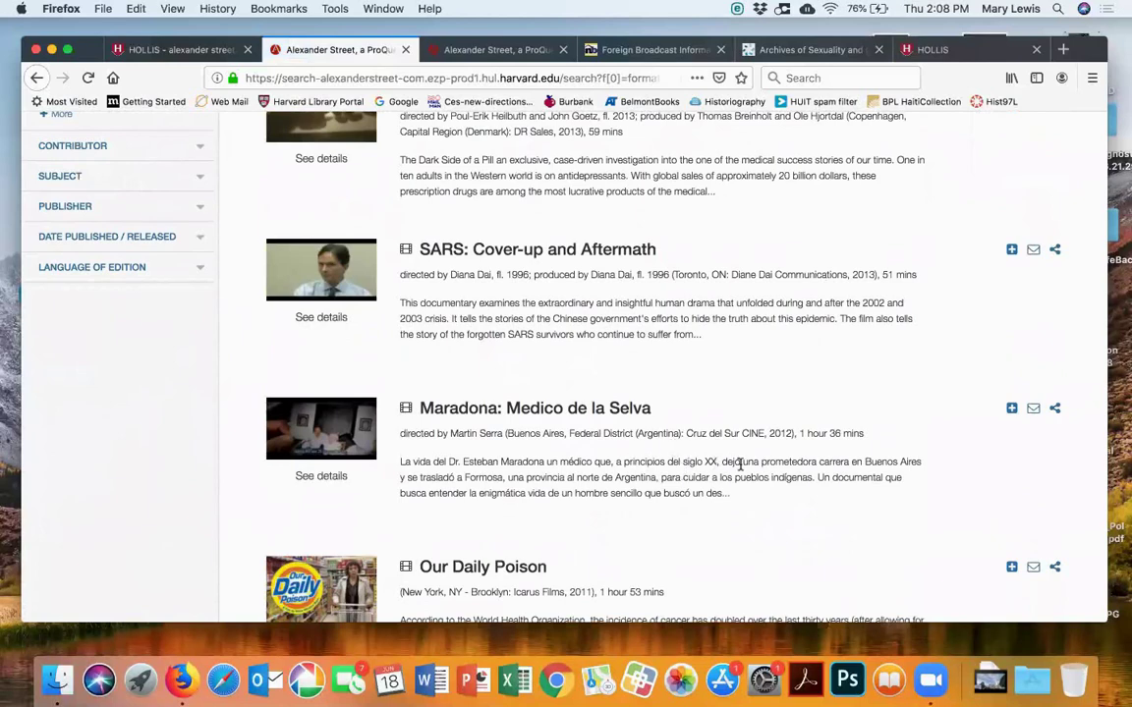
pyautogui.scroll(-5, 821, 474)
pyautogui.scroll(1, 821, 470)
pyautogui.scroll(-1, 821, 473)
pyautogui.scroll(-5, 821, 472)
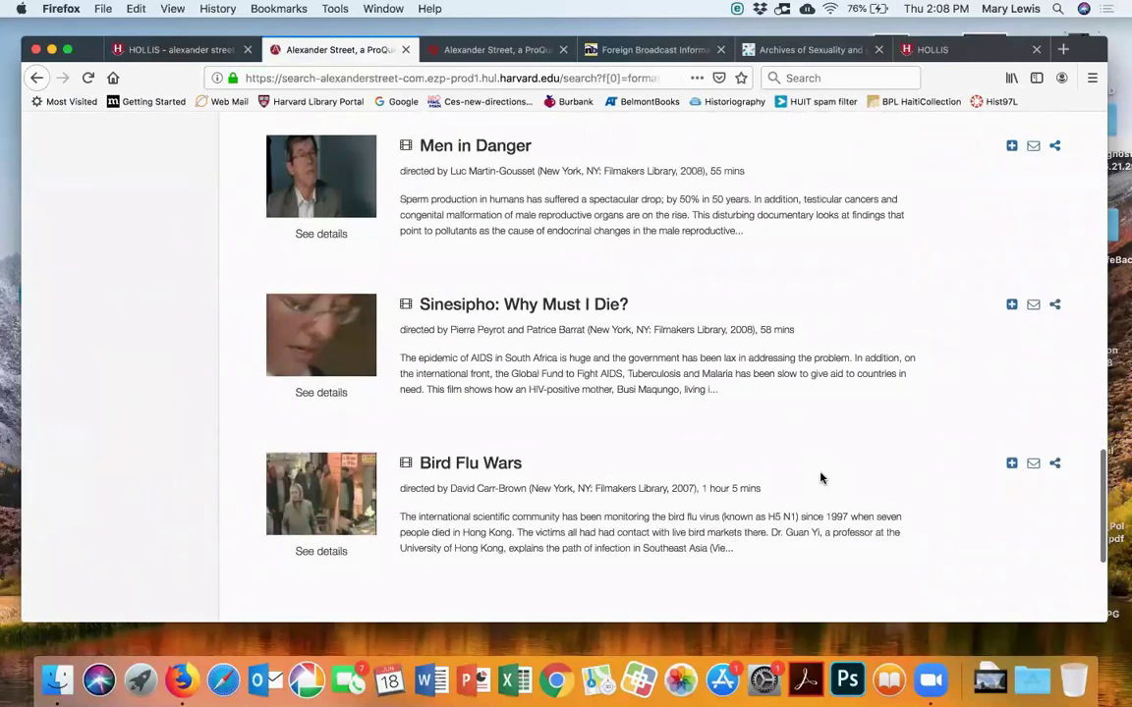
pyautogui.scroll(20, 821, 479)
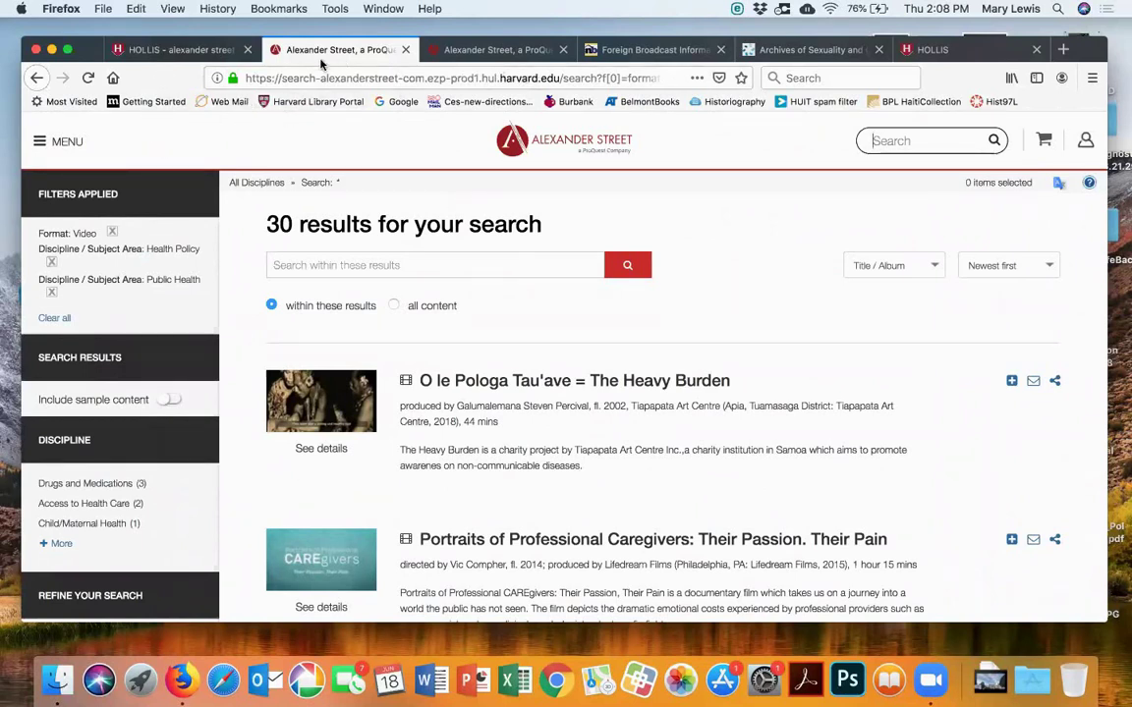
# Return to HOLLIS and replace the search terms with "world newsreels online", searching Everything
pyautogui.click(197, 50)
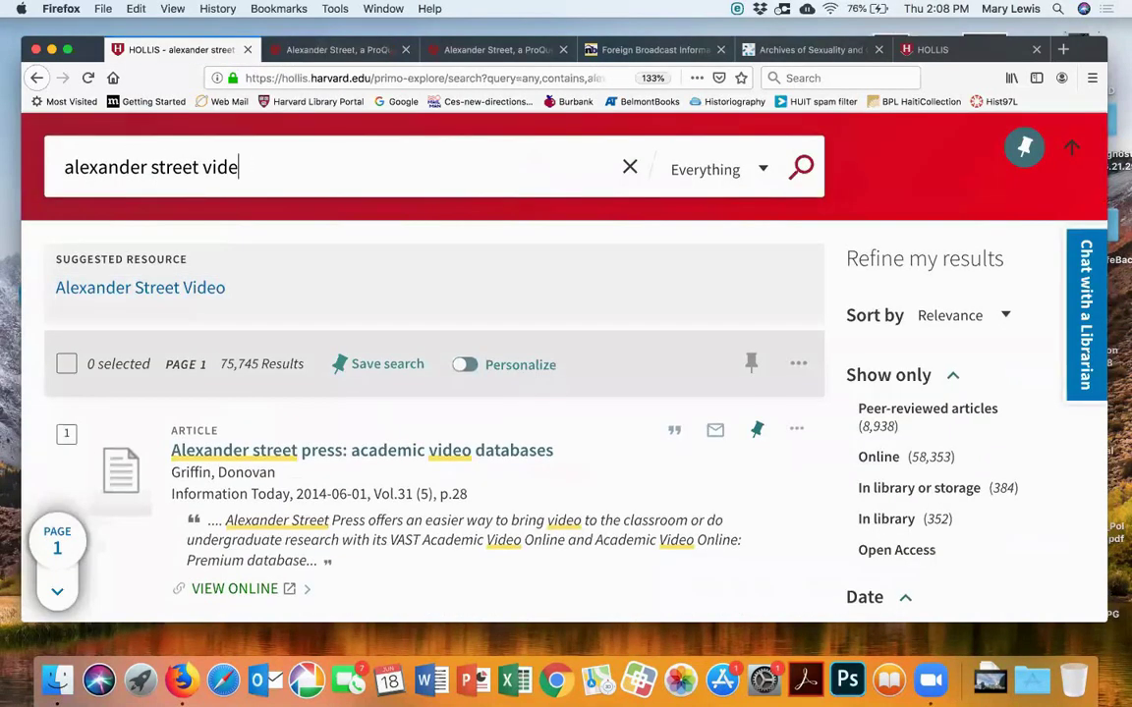
pyautogui.press('BackSpace')
pyautogui.press('BackSpace')
pyautogui.press('BackSpace')
pyautogui.press('BackSpace')
pyautogui.press('BackSpace')
pyautogui.press('BackSpace')
pyautogui.press('BackSpace')
pyautogui.press('BackSpace')
pyautogui.press('BackSpace')
pyautogui.press('BackSpace')
pyautogui.press('BackSpace')
pyautogui.press('BackSpace')
pyautogui.press('BackSpace')
pyautogui.press('BackSpace')
pyautogui.press('BackSpace')
pyautogui.press('BackSpace')
pyautogui.press('BackSpace')
pyautogui.press('BackSpace')
pyautogui.press('BackSpace')
pyautogui.press('BackSpace')
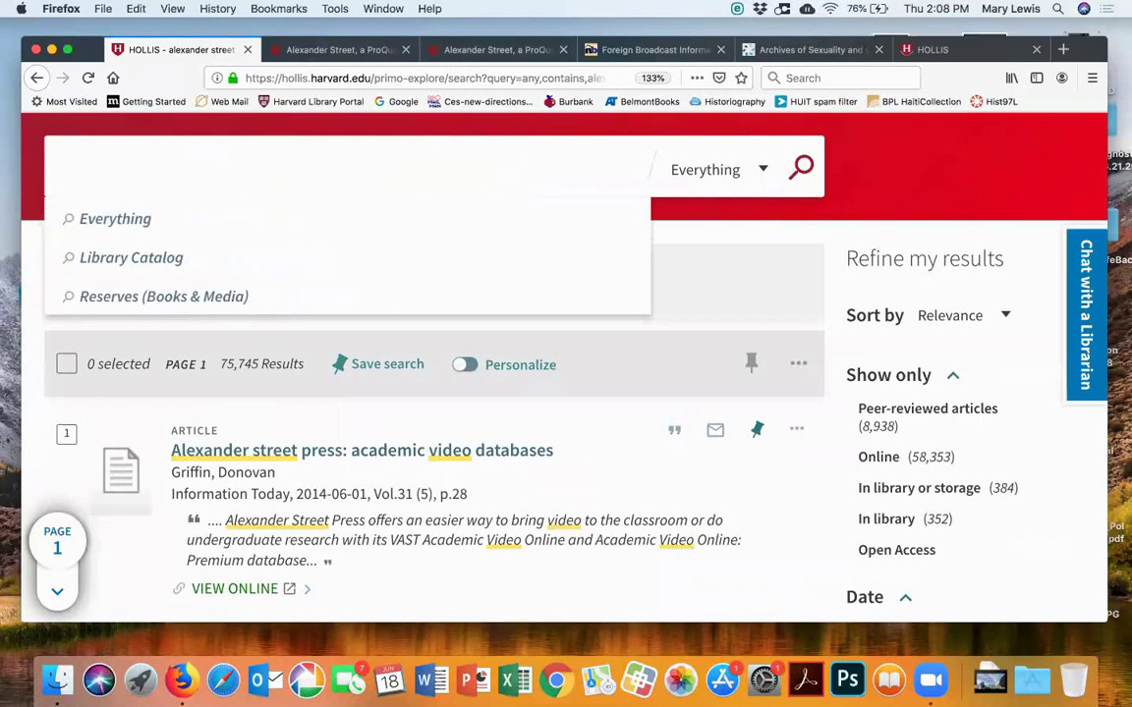
pyautogui.write('world ')
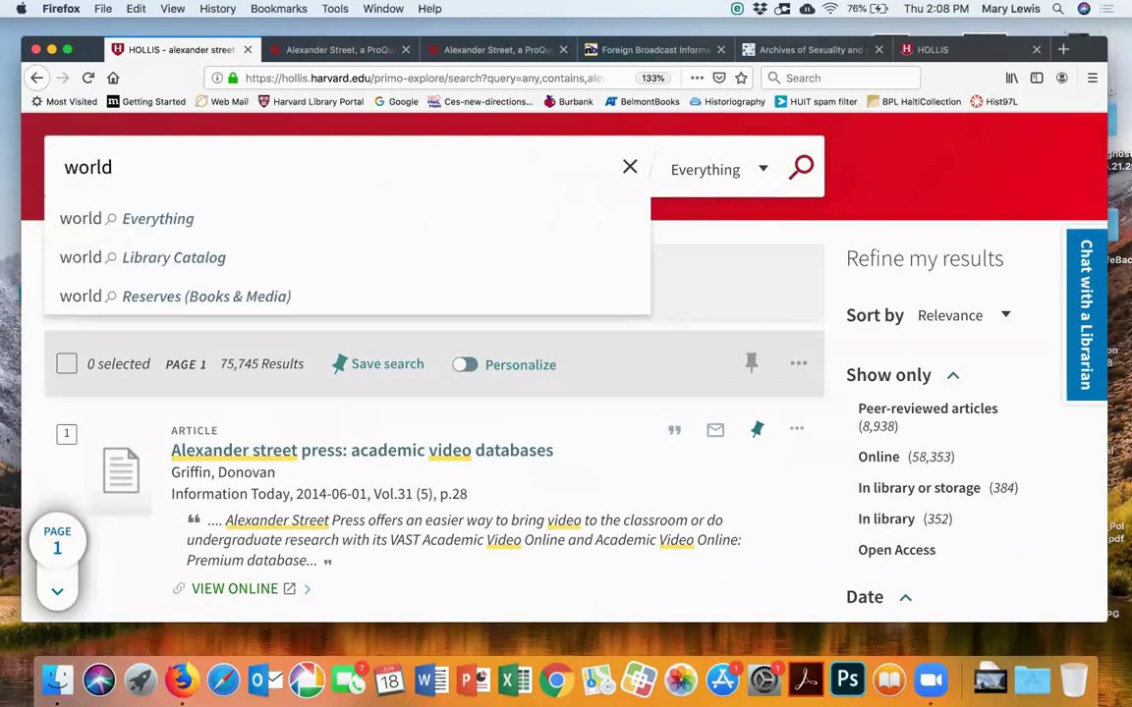
pyautogui.write('newsreels online')
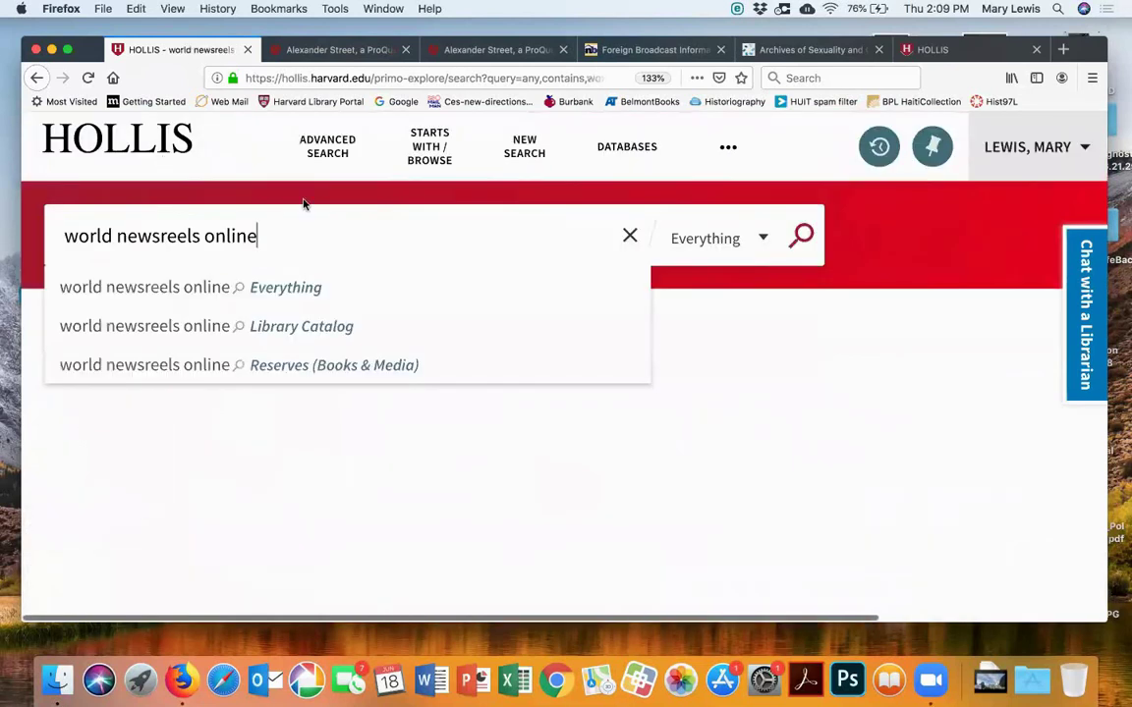
pyautogui.click(802, 237)
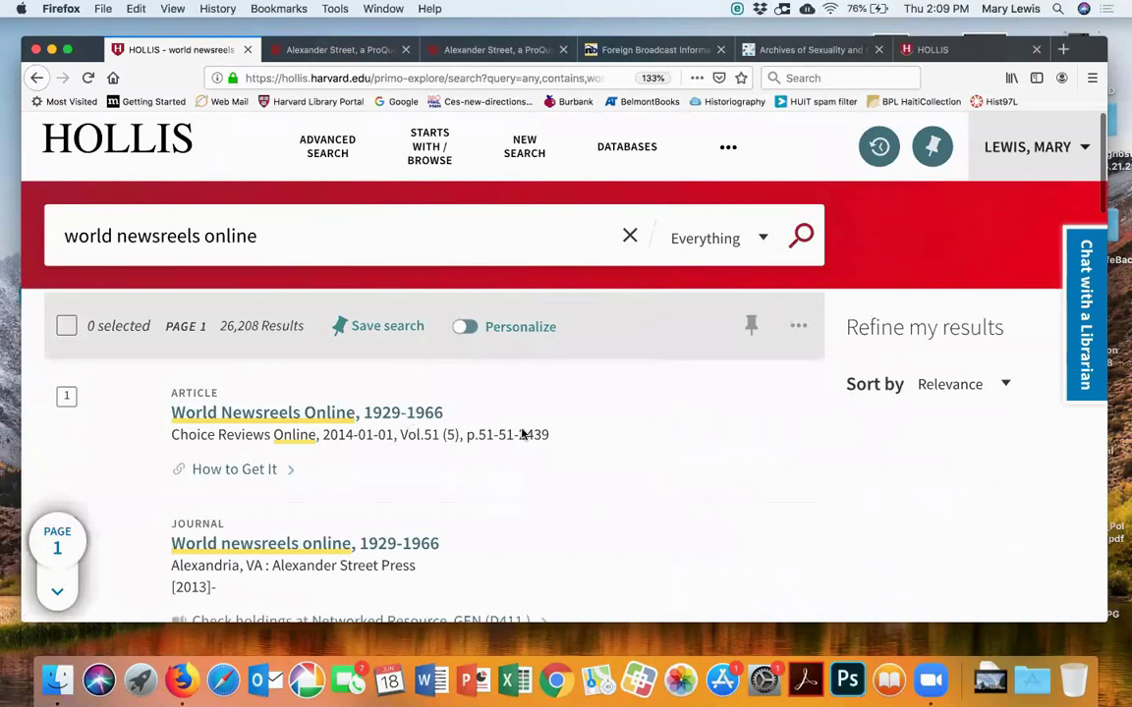
# Find the database entry World Newsreels Online: 1929-1966 among the HOLLIS results and open it online
pyautogui.scroll(-5, 522, 433)
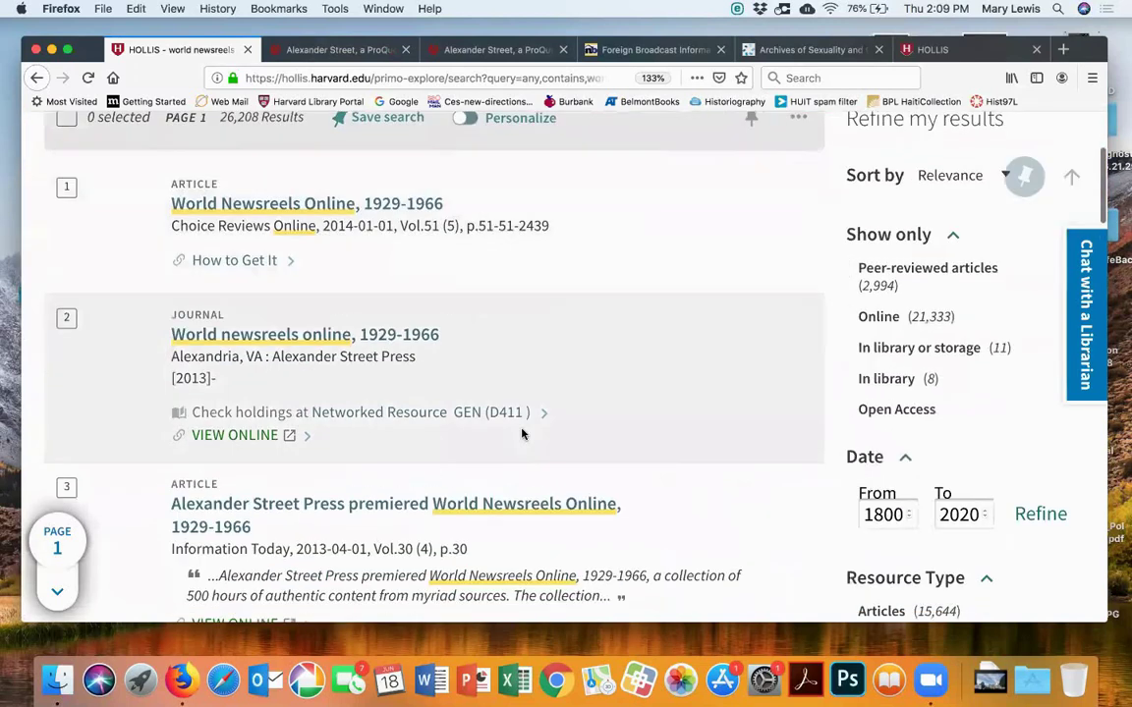
pyautogui.scroll(-2, 522, 433)
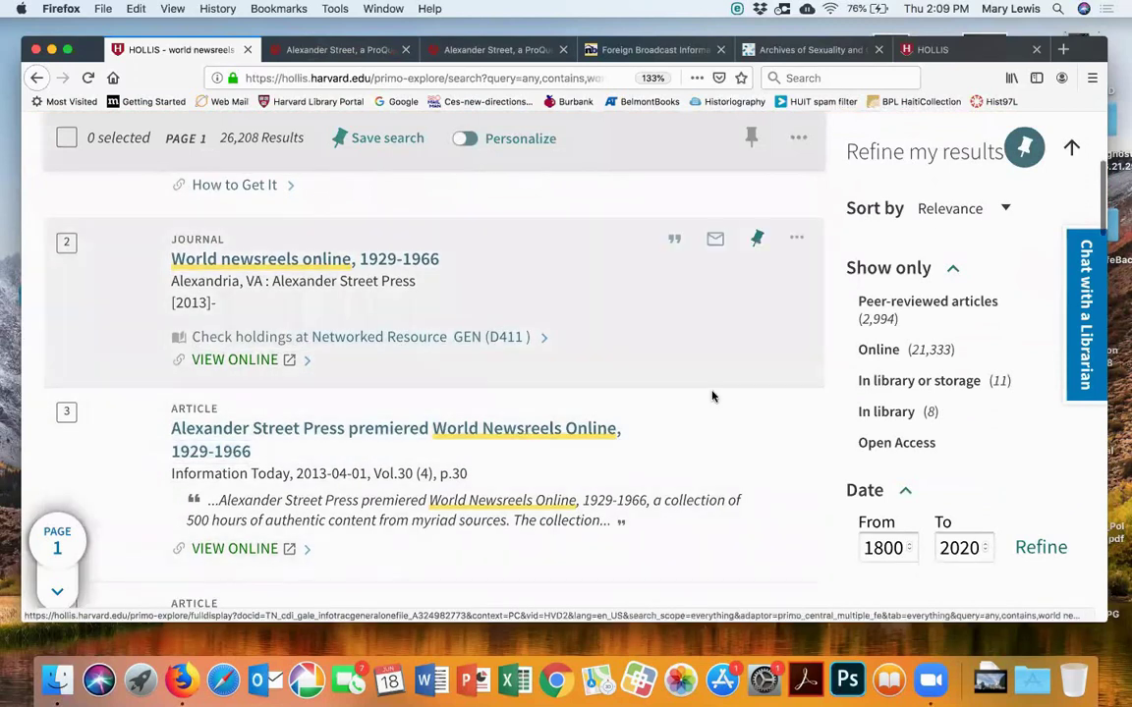
pyautogui.scroll(-2, 728, 433)
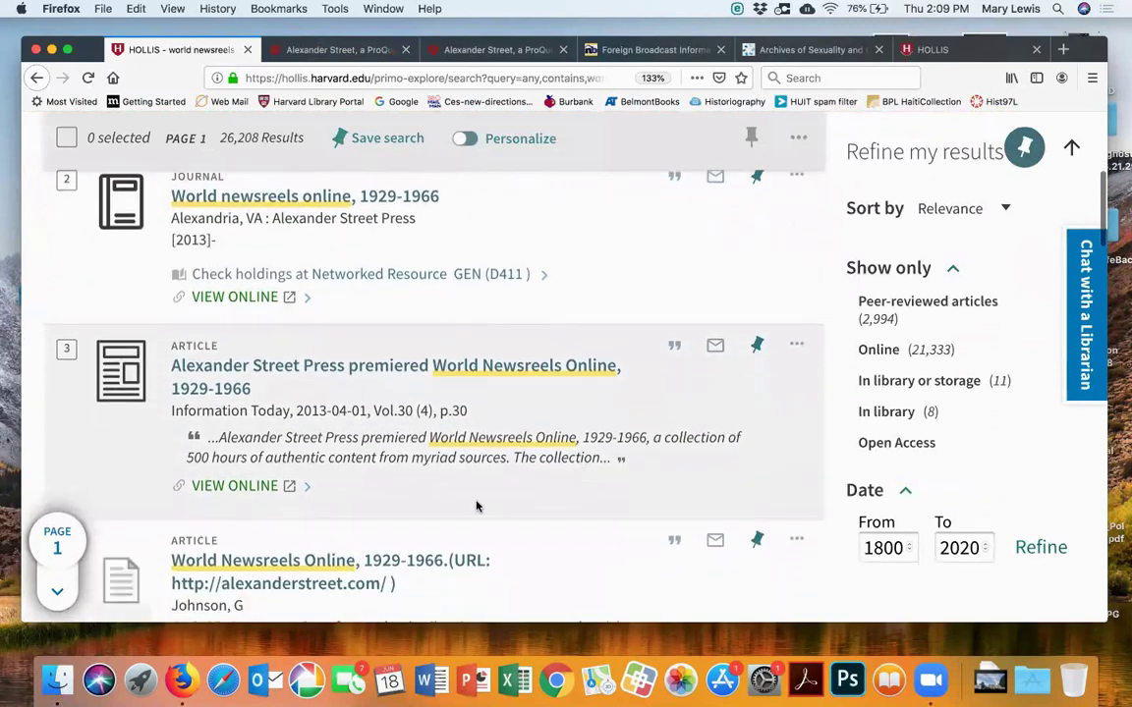
pyautogui.scroll(-4, 476, 503)
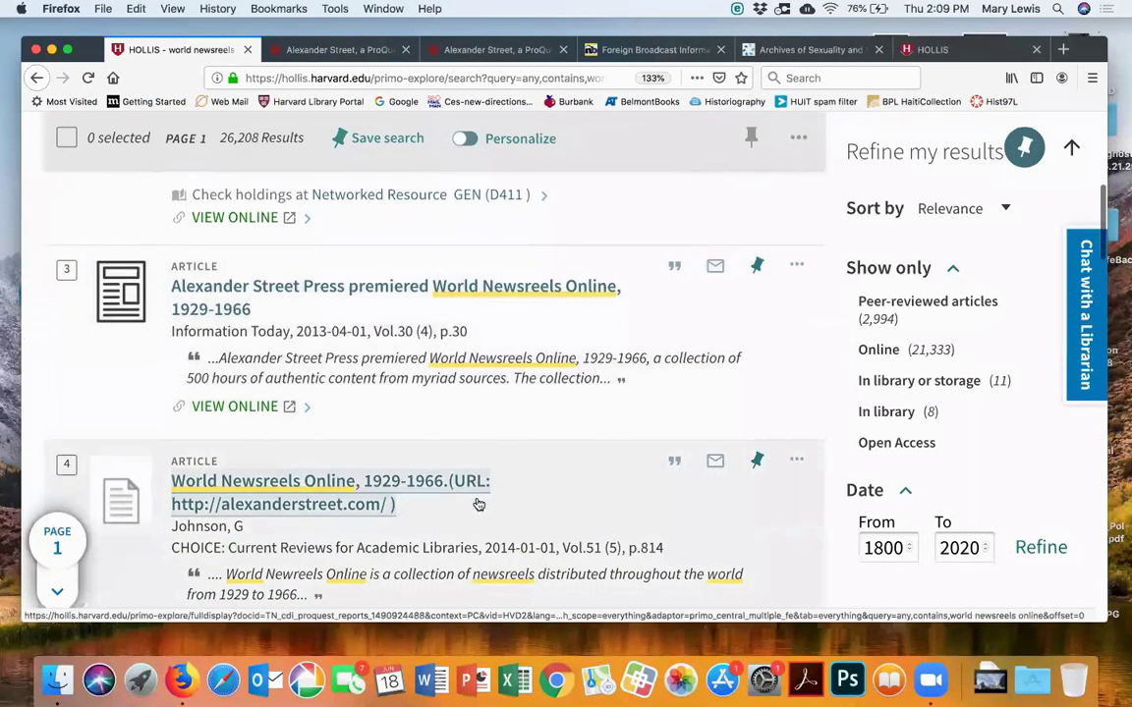
pyautogui.scroll(-6, 477, 503)
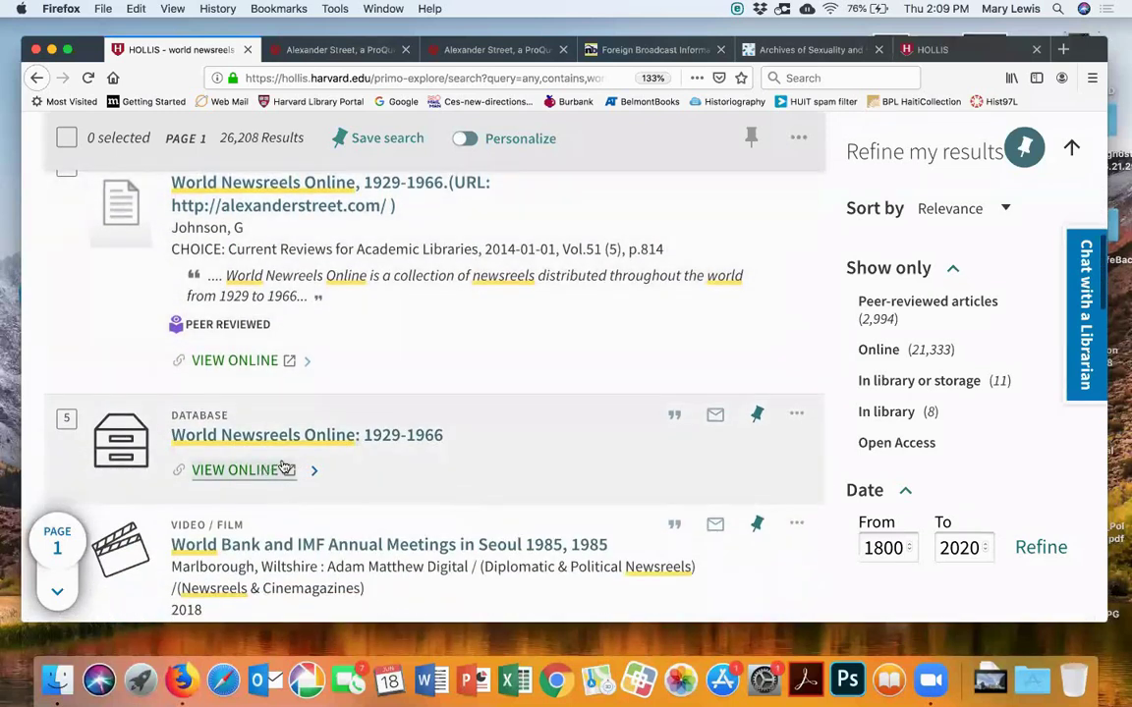
pyautogui.click(577, 398)
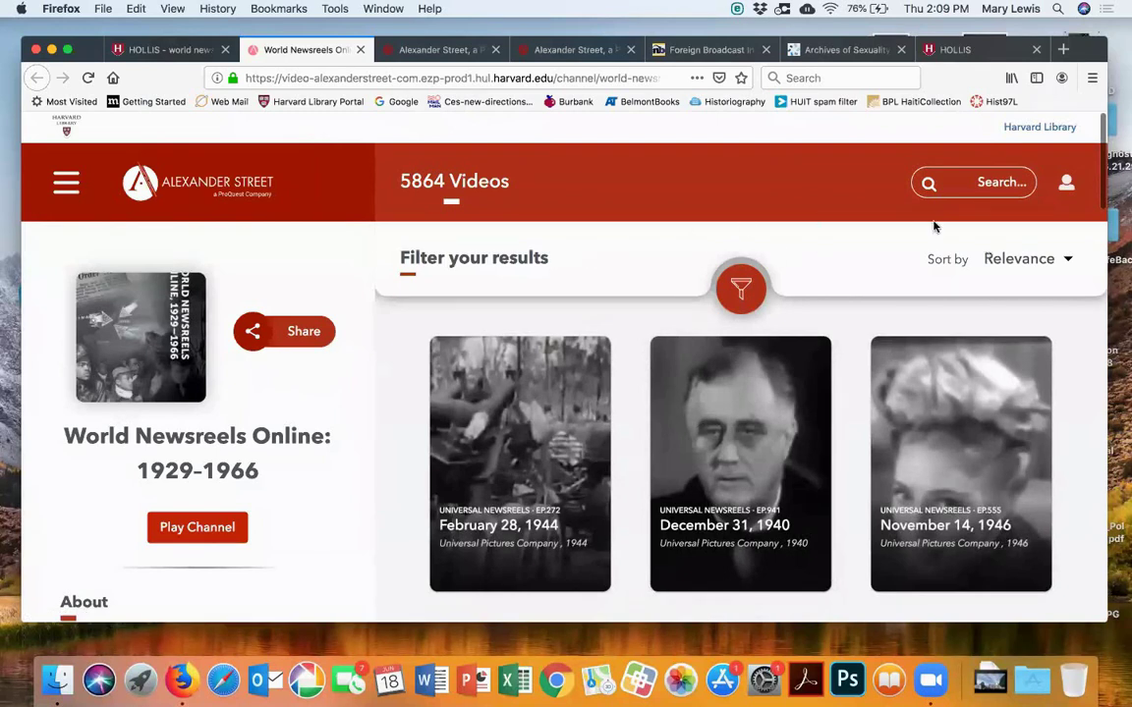
# Search the current World Newsreels Online channel for "Northern Ireland" and look over the matching newsreels
pyautogui.click(971, 182)
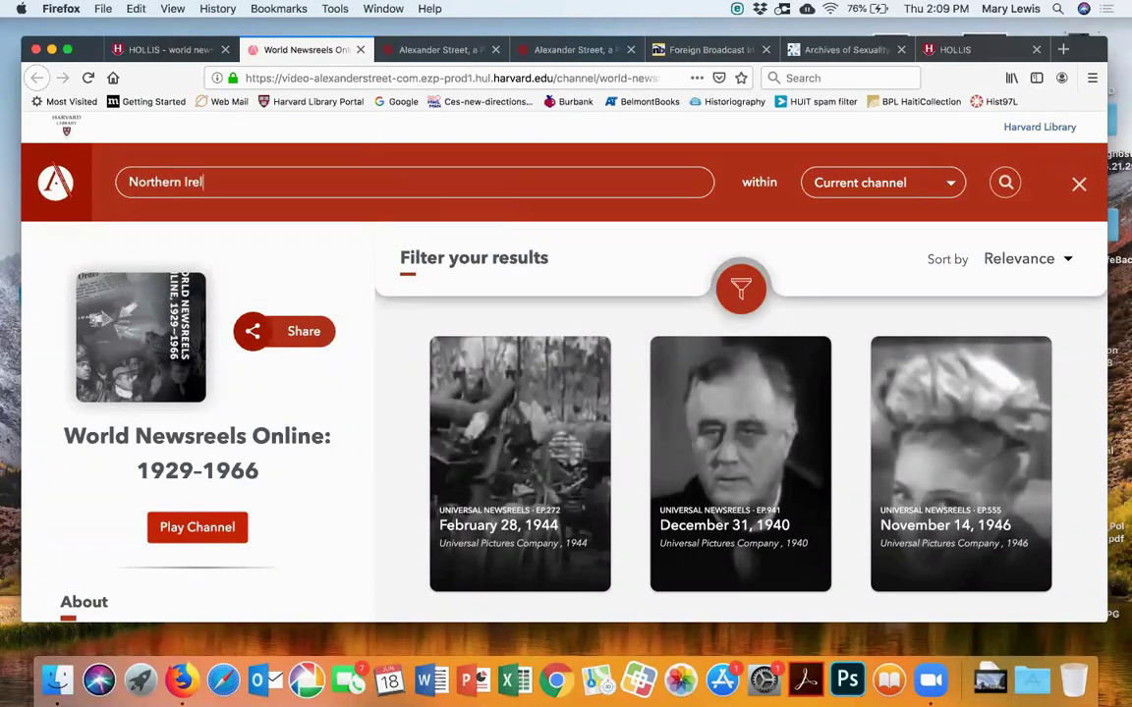
pyautogui.press('Return')
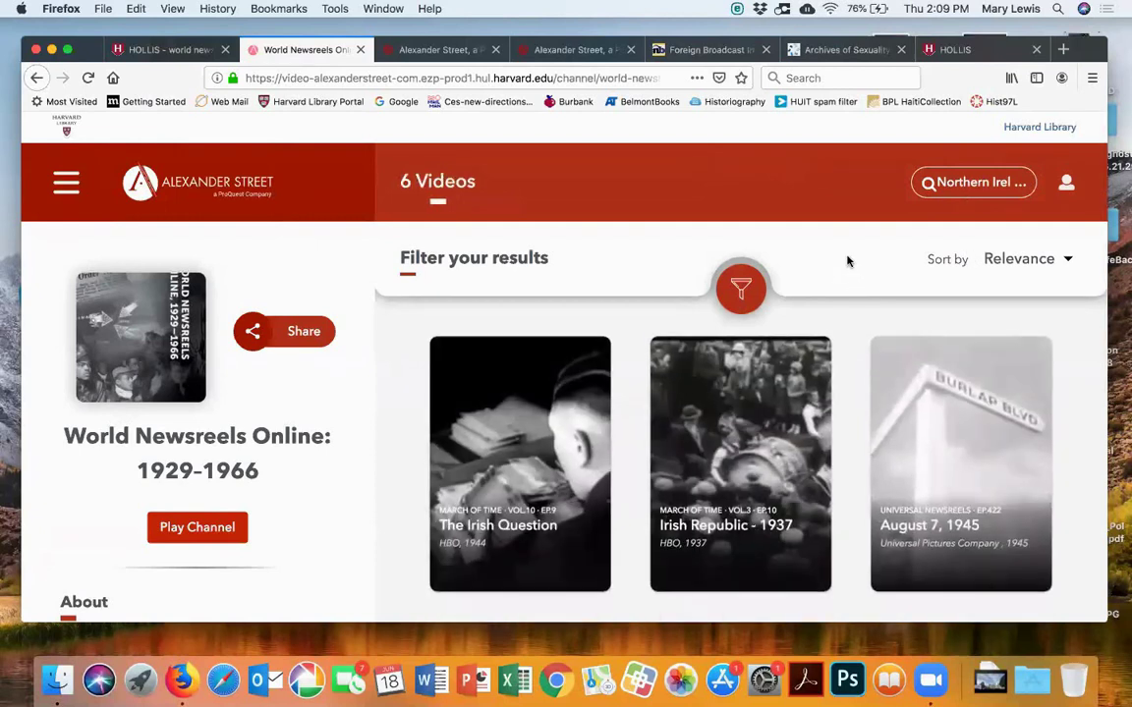
pyautogui.scroll(-2, 849, 262)
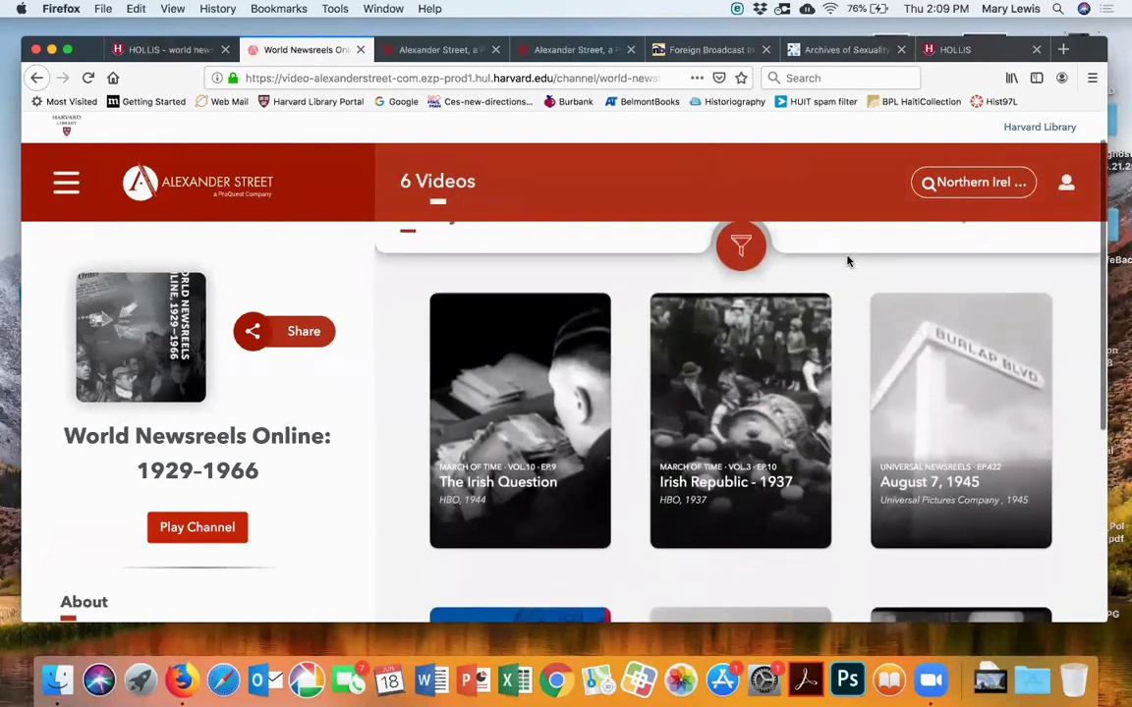
pyautogui.scroll(-5, 848, 261)
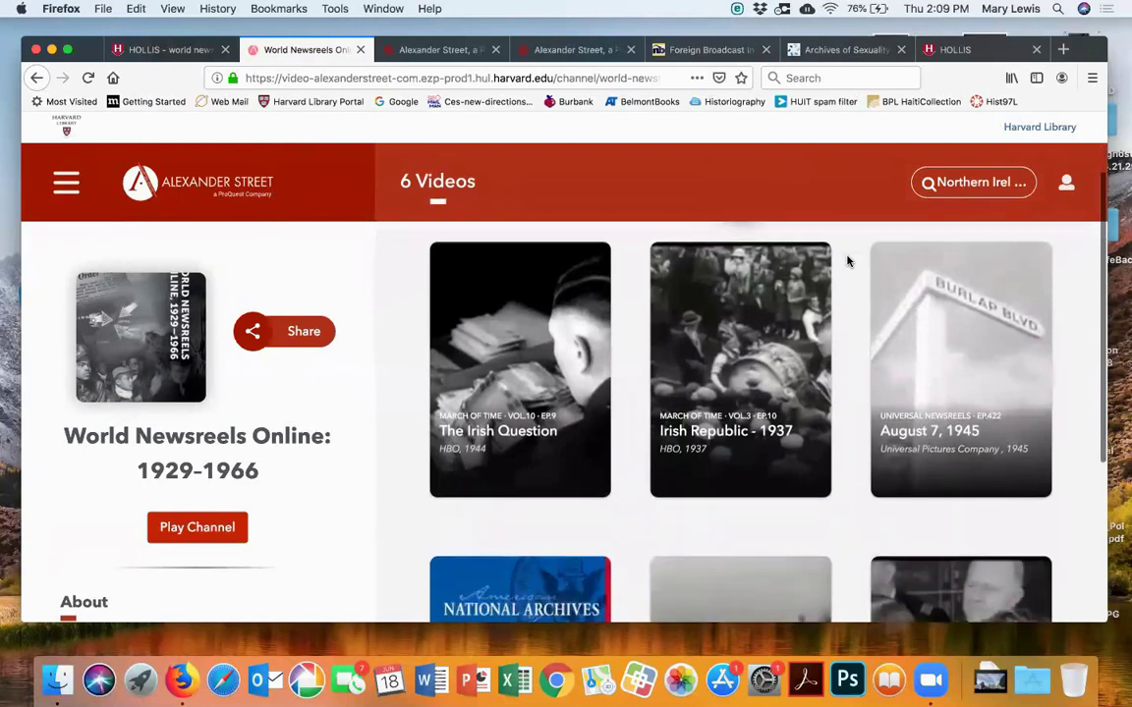
pyautogui.scroll(-2, 849, 261)
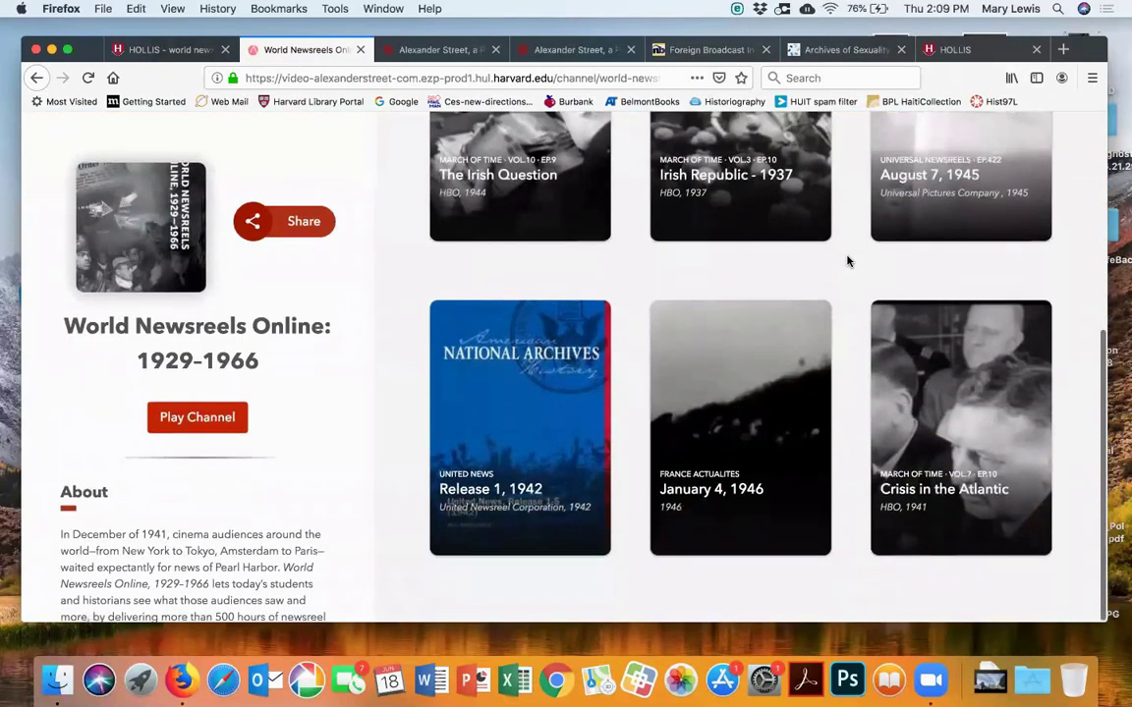
pyautogui.scroll(10, 849, 262)
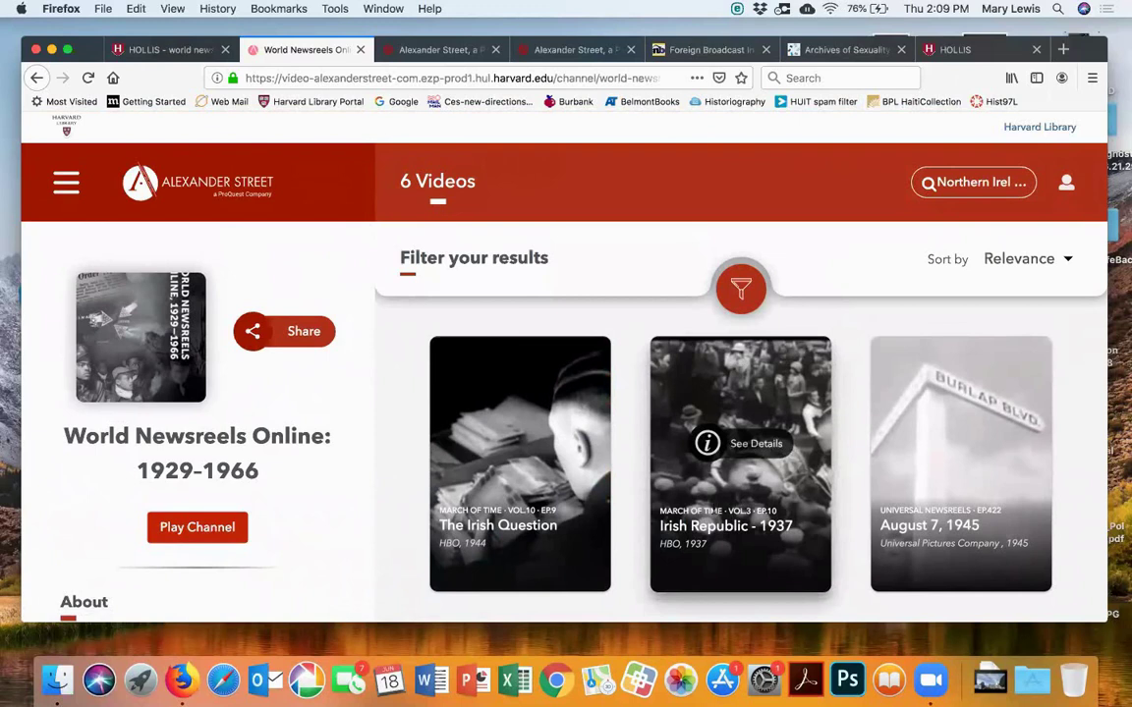
# Close the World Newsreels Online page and the Public Health results page, and open the Harvard Library home page
pyautogui.click(360, 49)
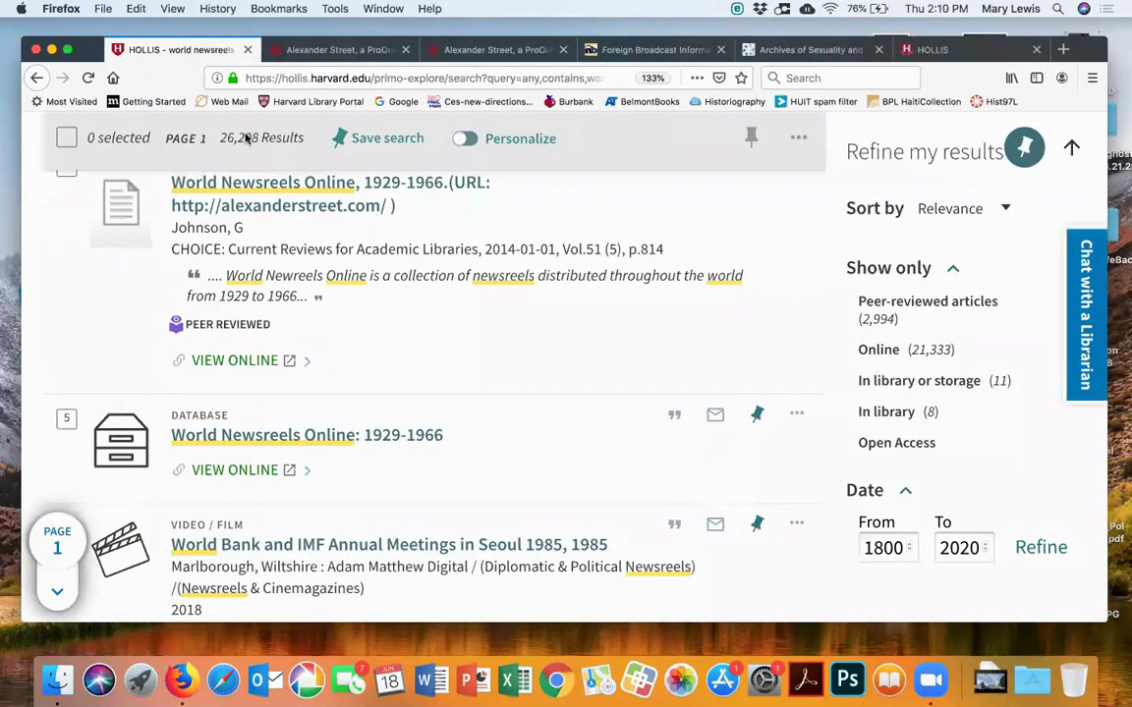
pyautogui.click(406, 49)
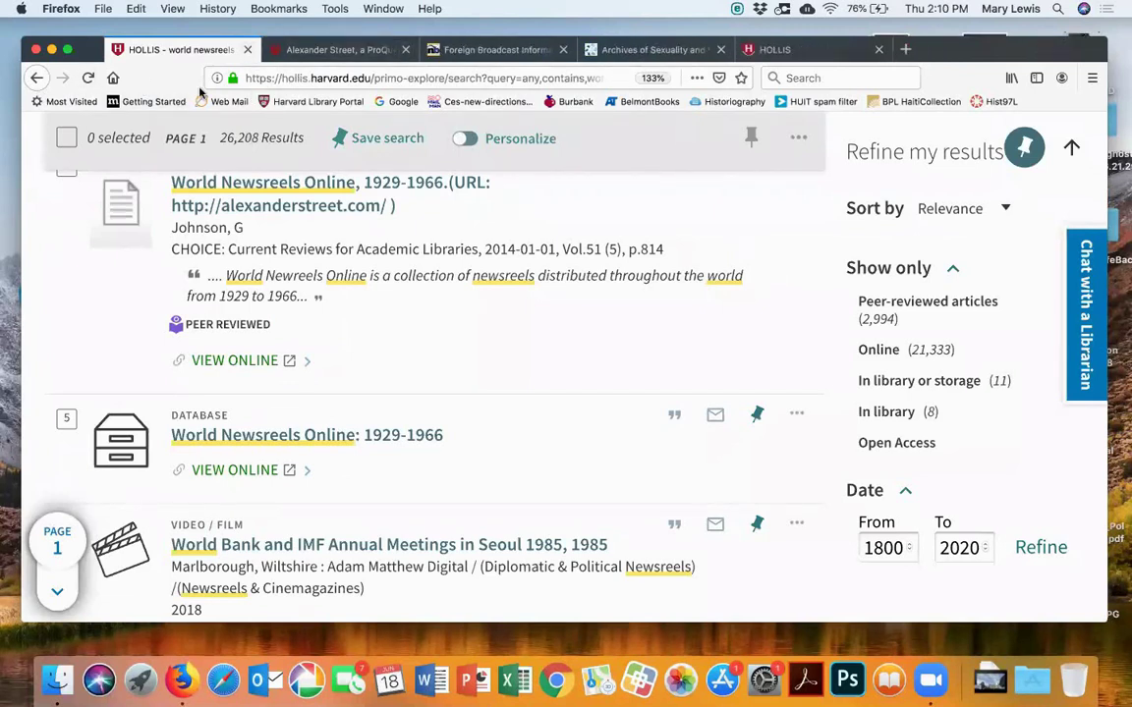
pyautogui.click(328, 103)
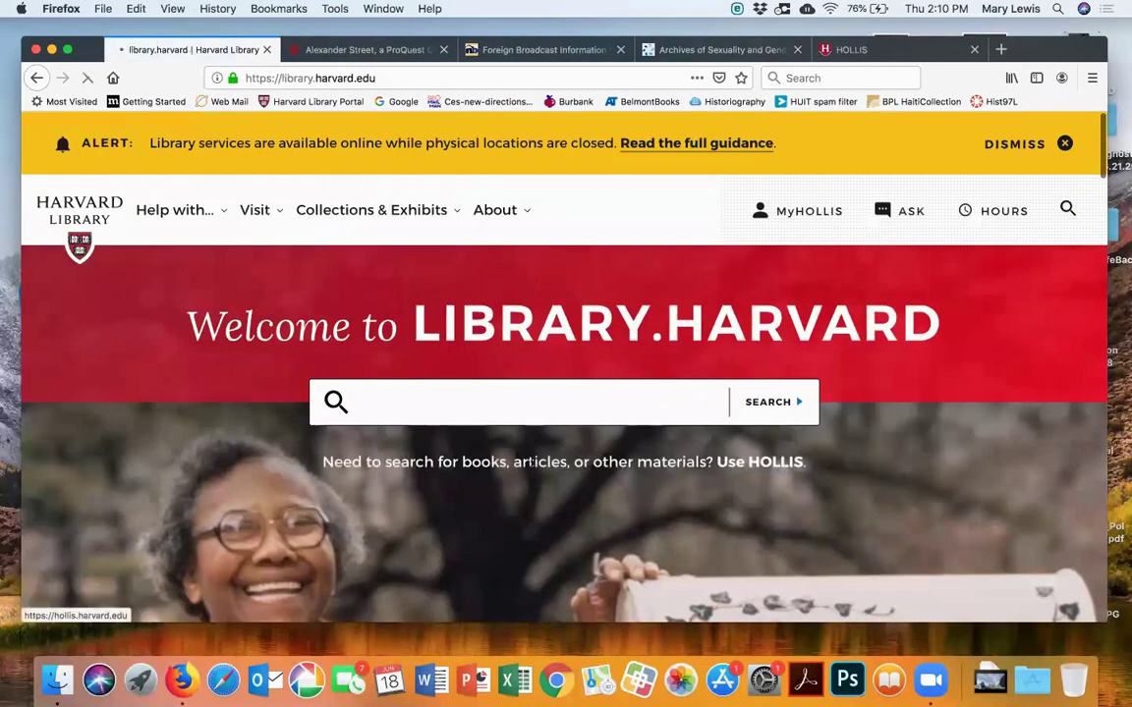
# Open HOLLIS, search for "oxford handbooks" and look over the first page of results
pyautogui.click(530, 462)
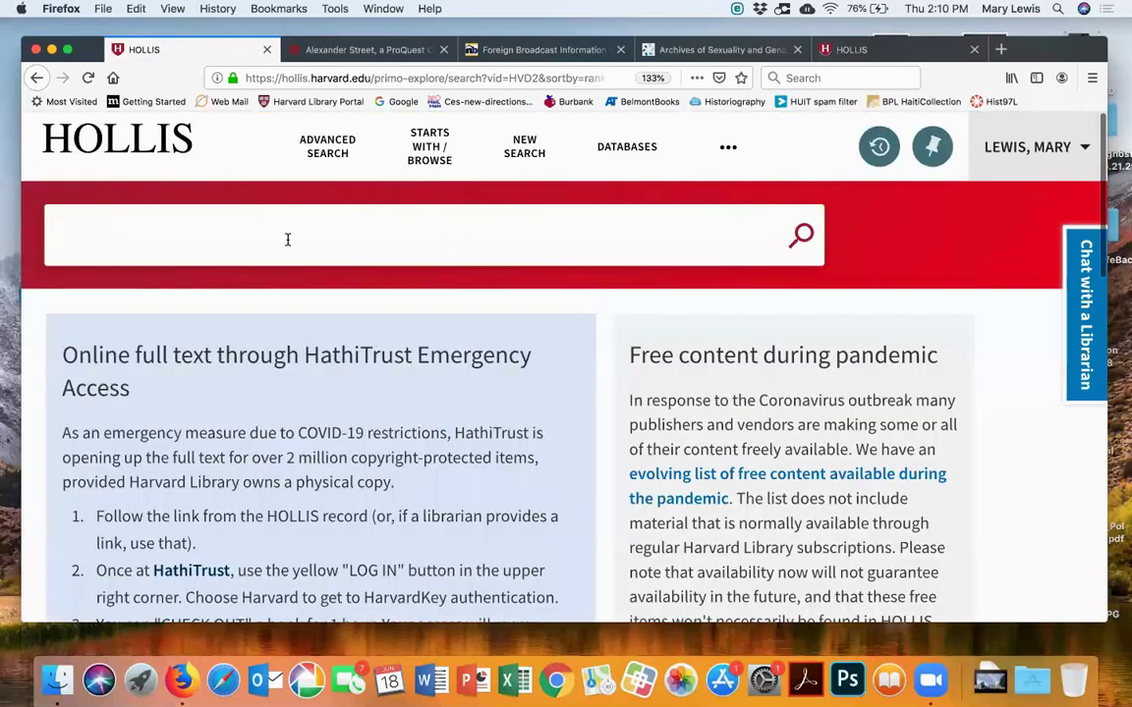
pyautogui.write('oxfo')
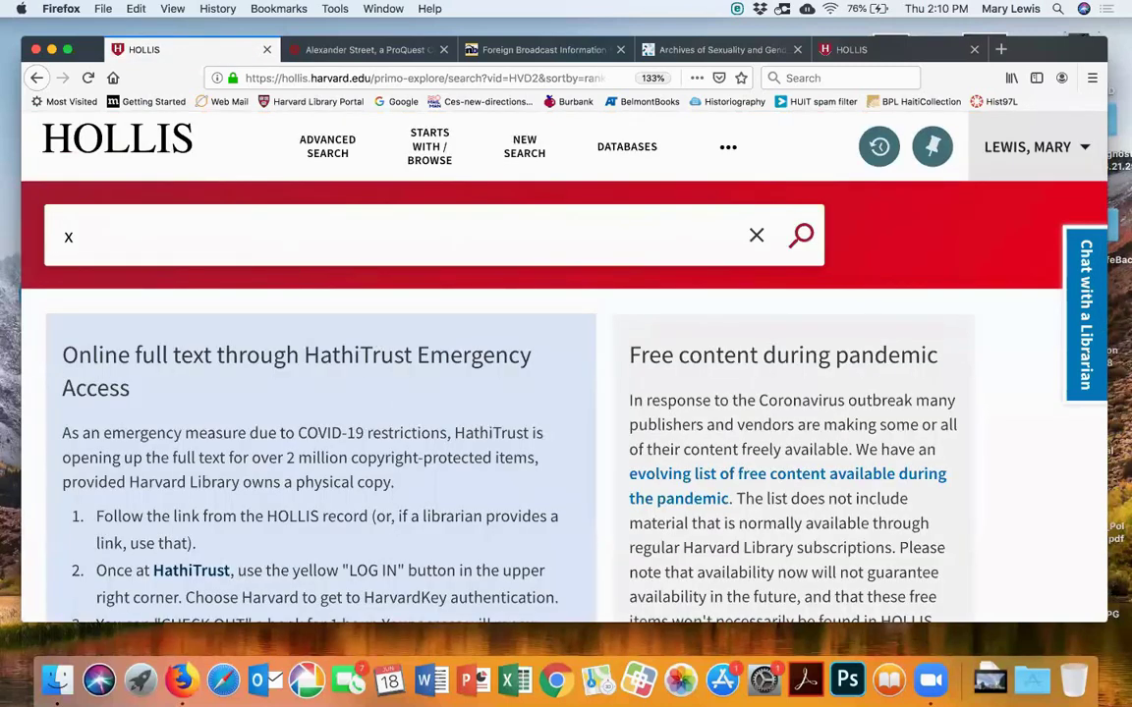
pyautogui.write('rd ')
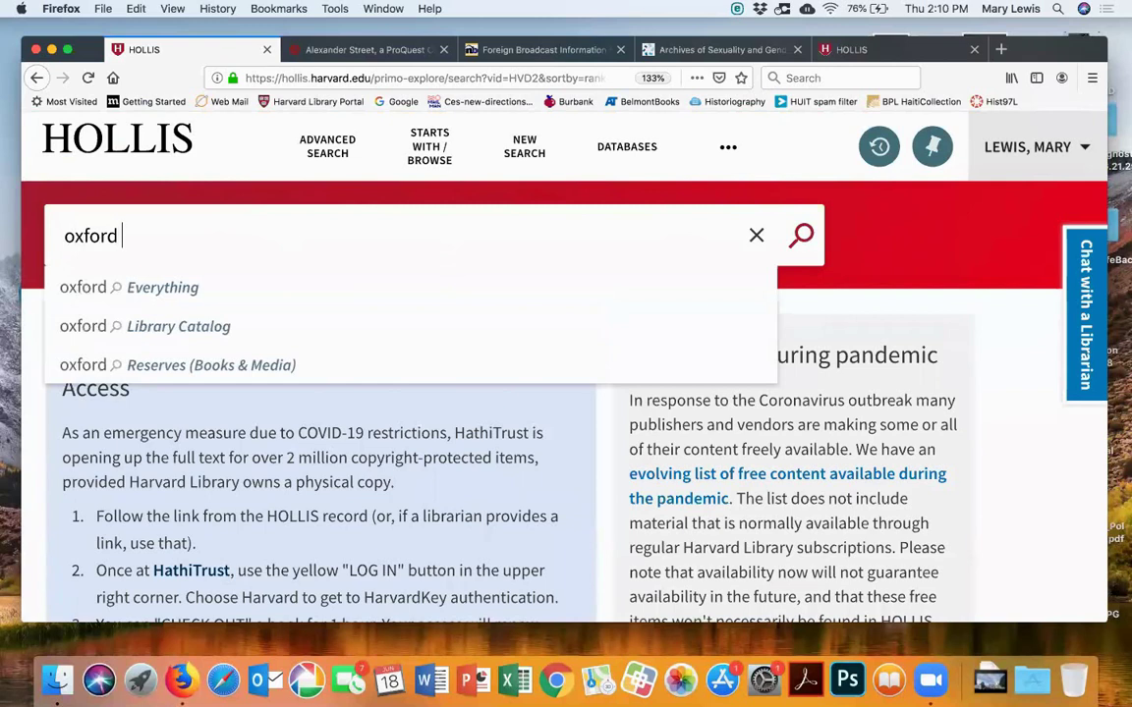
pyautogui.write('handbooks')
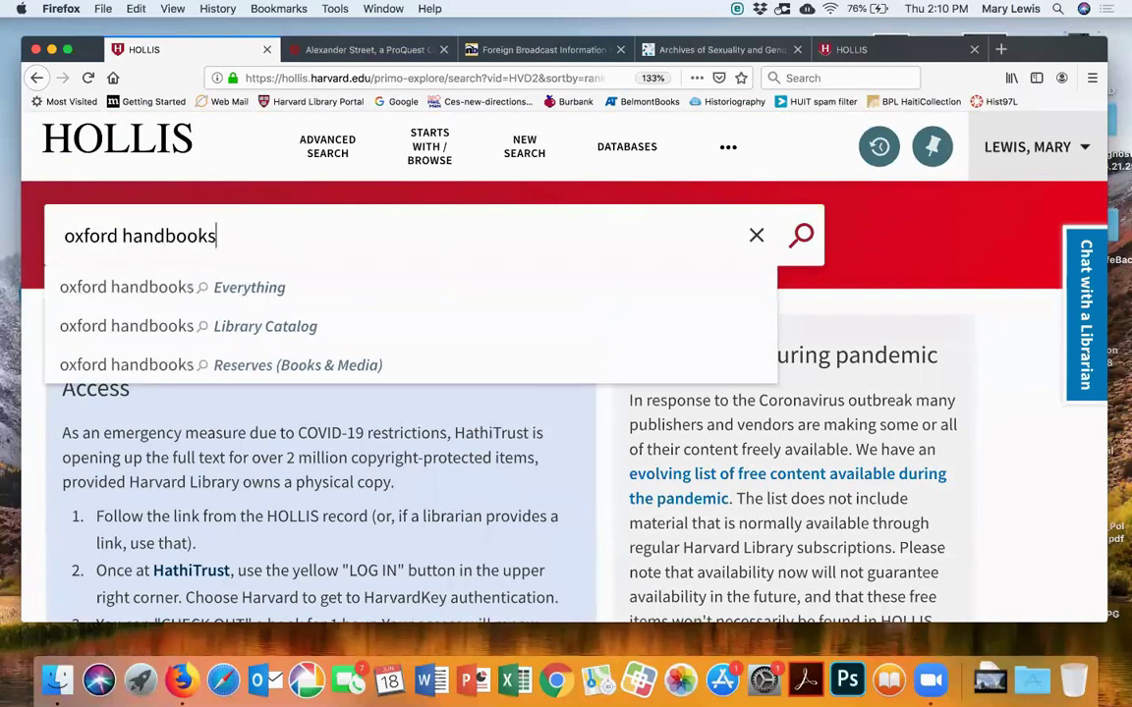
pyautogui.press('Return')
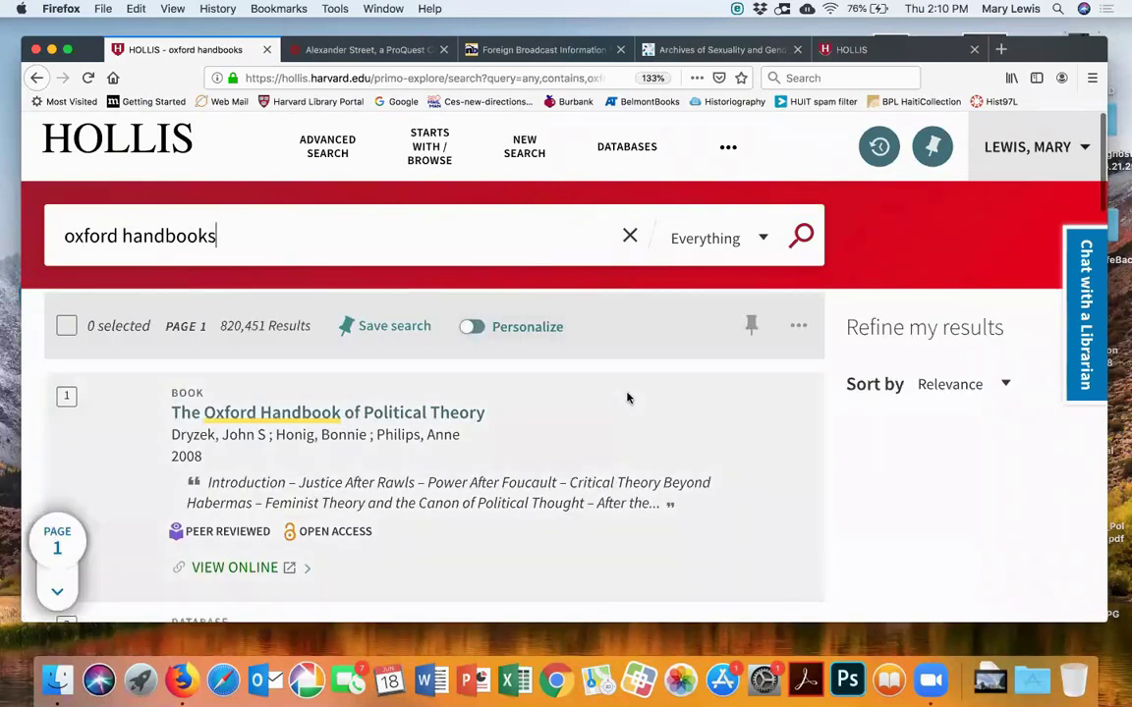
pyautogui.scroll(-5, 629, 398)
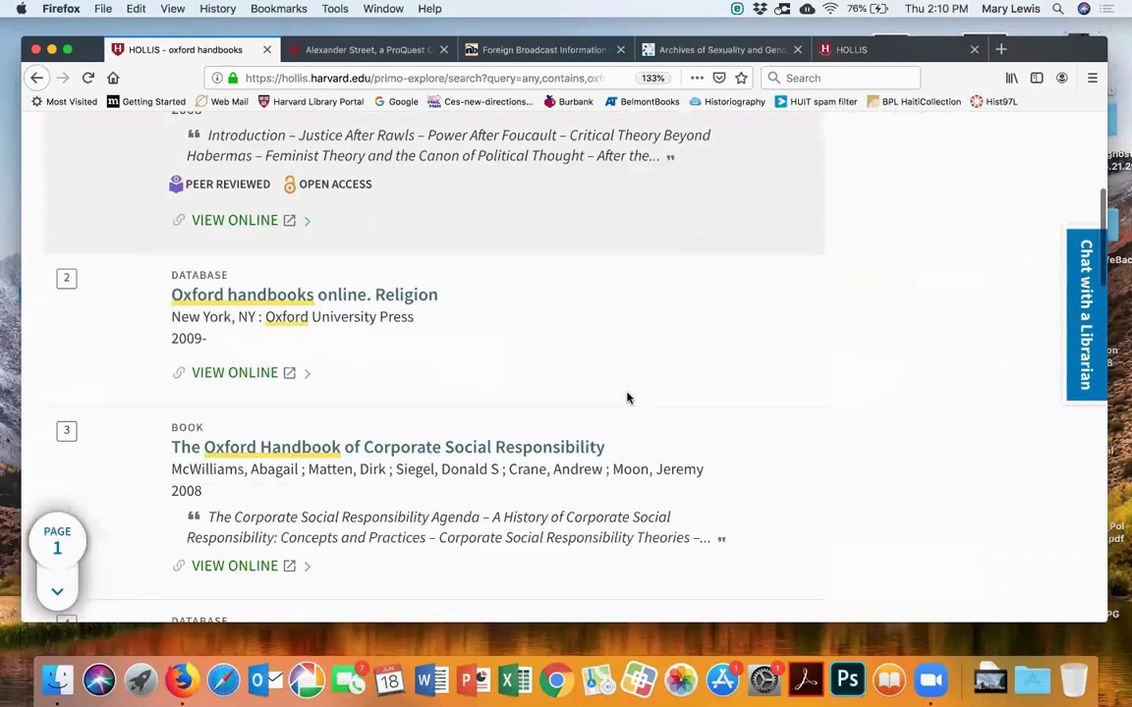
pyautogui.scroll(-4, 629, 398)
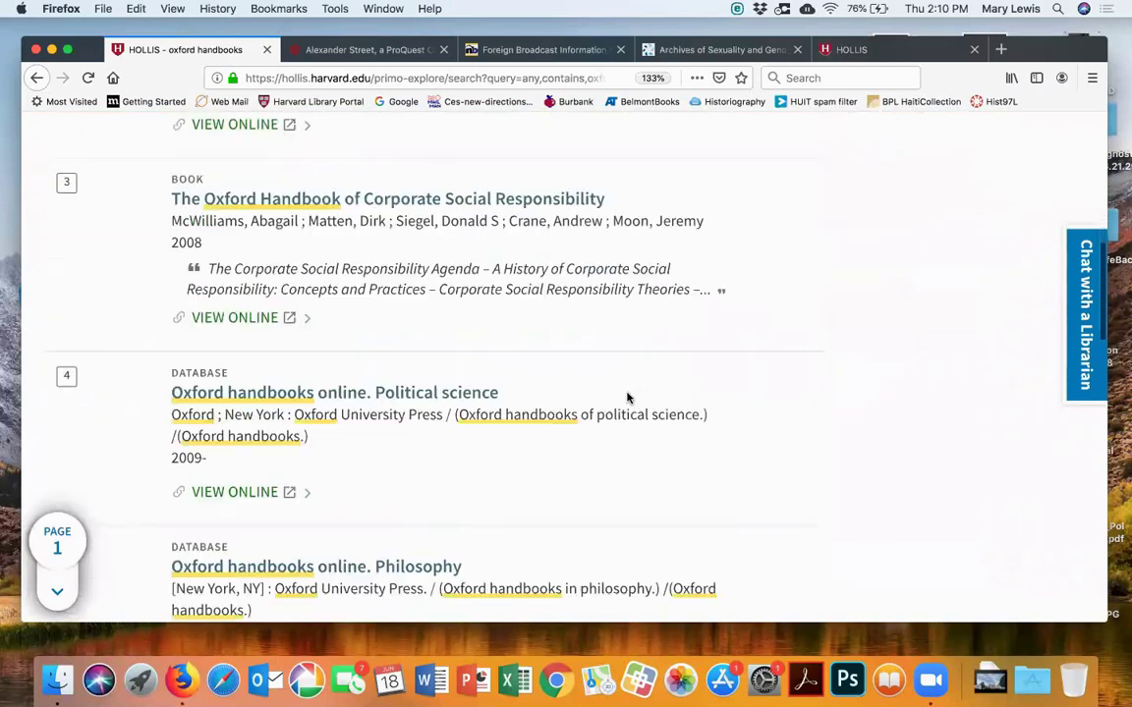
pyautogui.scroll(-6, 629, 398)
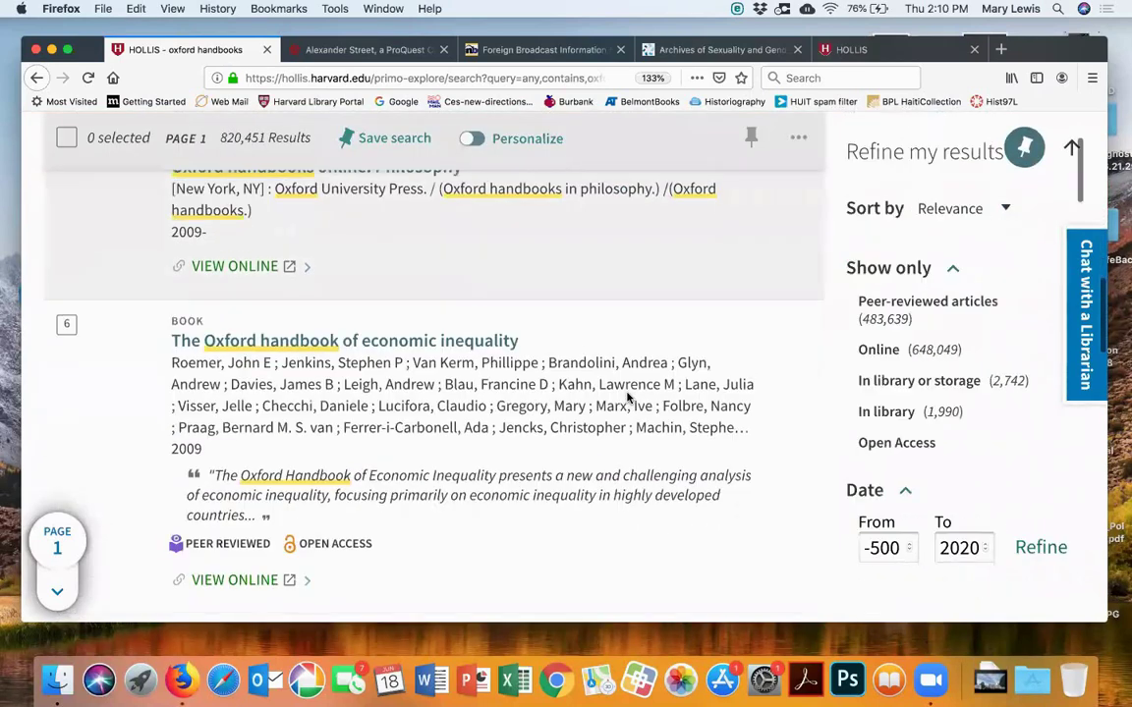
pyautogui.scroll(-6, 629, 398)
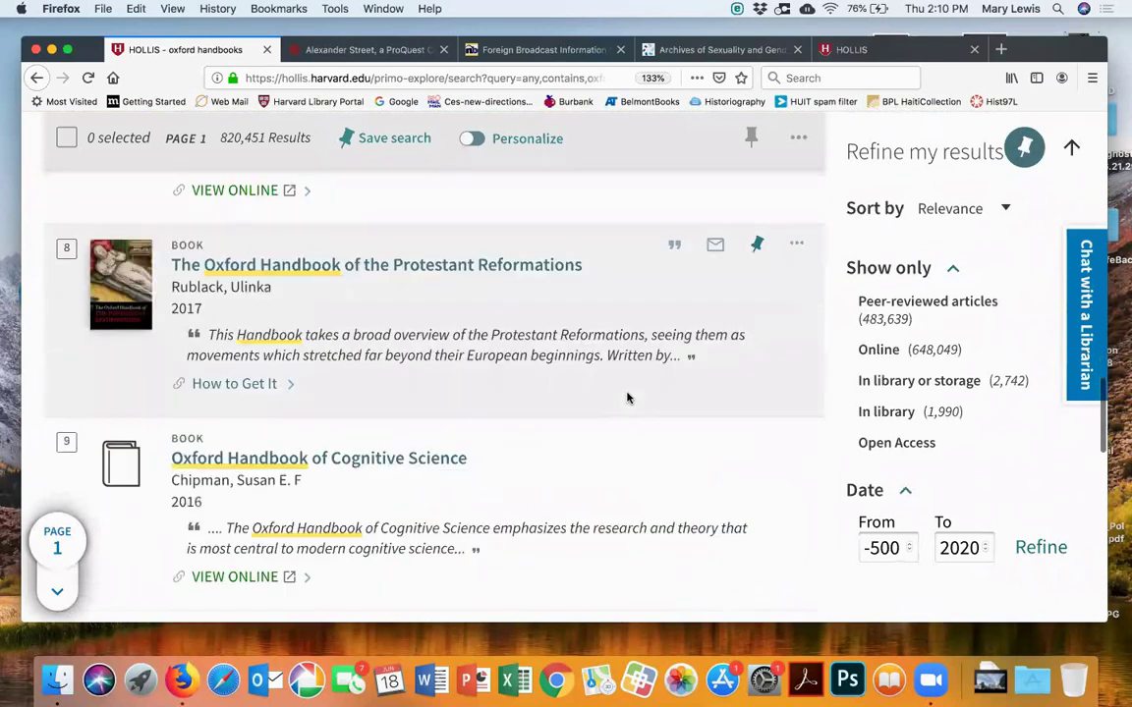
# Extend the HOLLIS search to "oxford handbooks of the history of nationalism" and run it across Everything
pyautogui.scroll(10, 629, 398)
pyautogui.scroll(10, 627, 398)
pyautogui.click(323, 243)
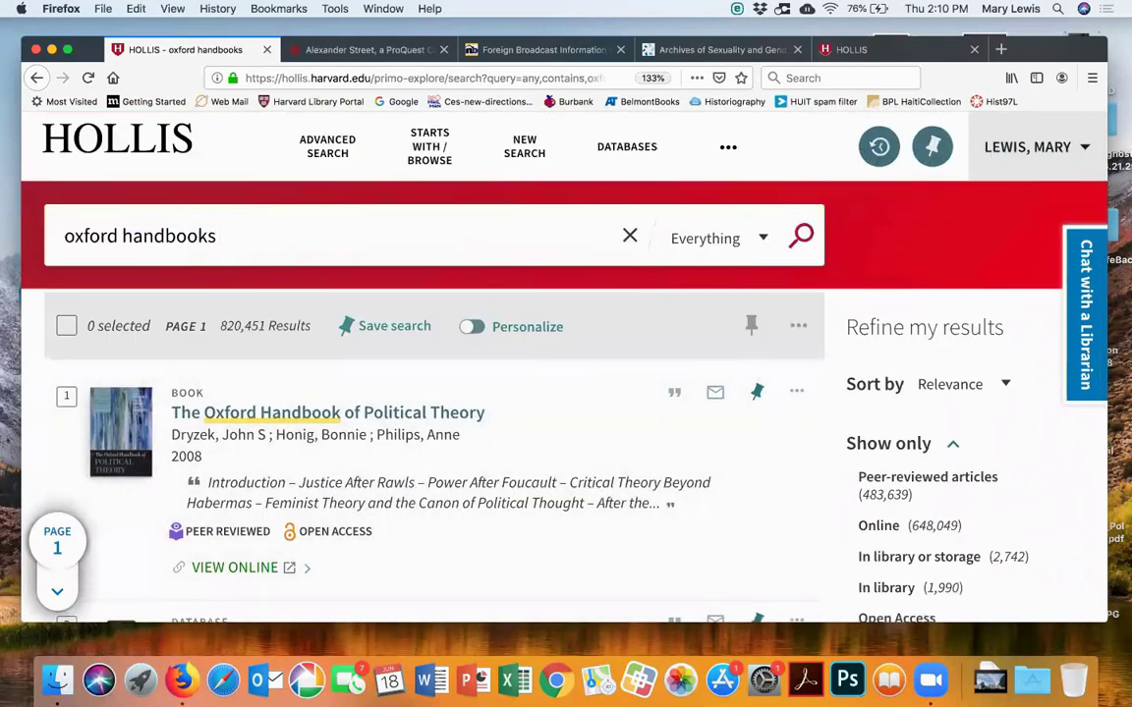
pyautogui.write('of the h')
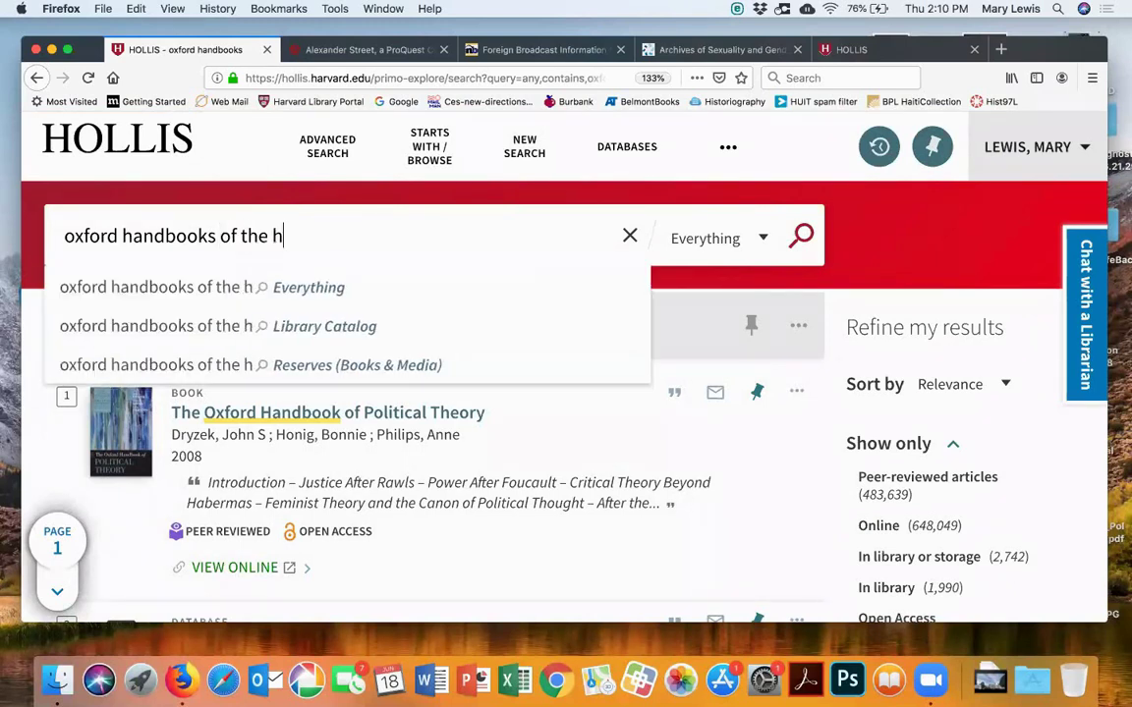
pyautogui.write('istory of nationalism')
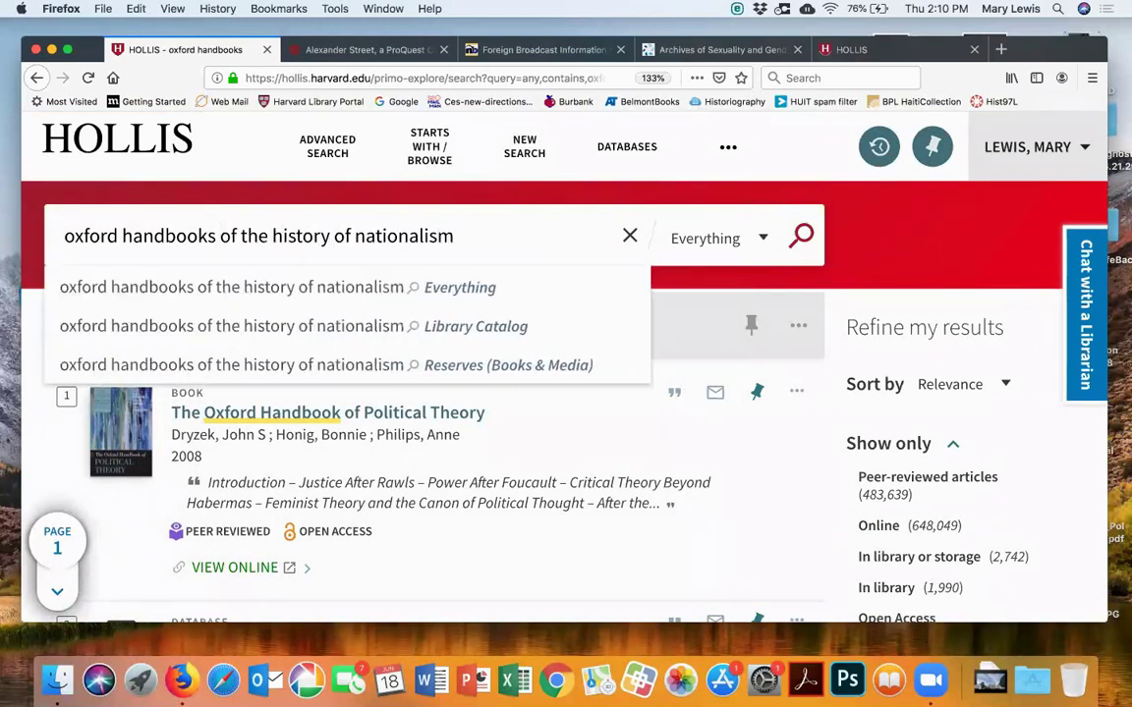
pyautogui.press('Return')
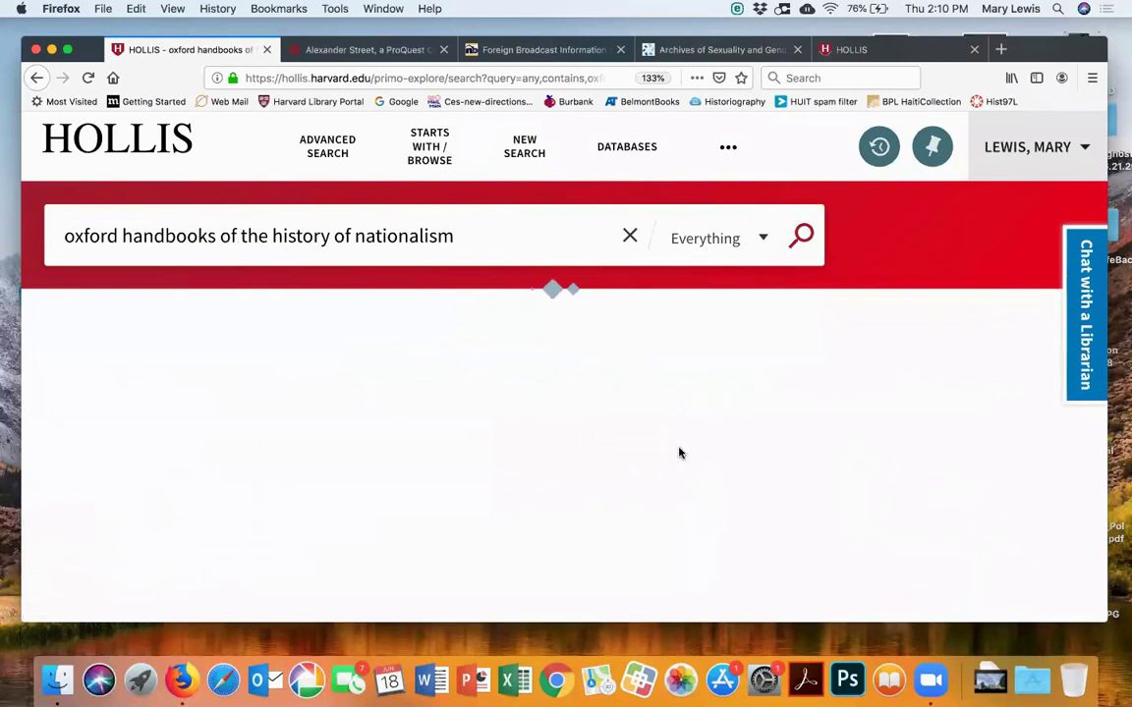
# Open the 2013 book The Oxford Handbook of the History of Nationalism online and look over its abstract and contents
pyautogui.scroll(-5, 678, 452)
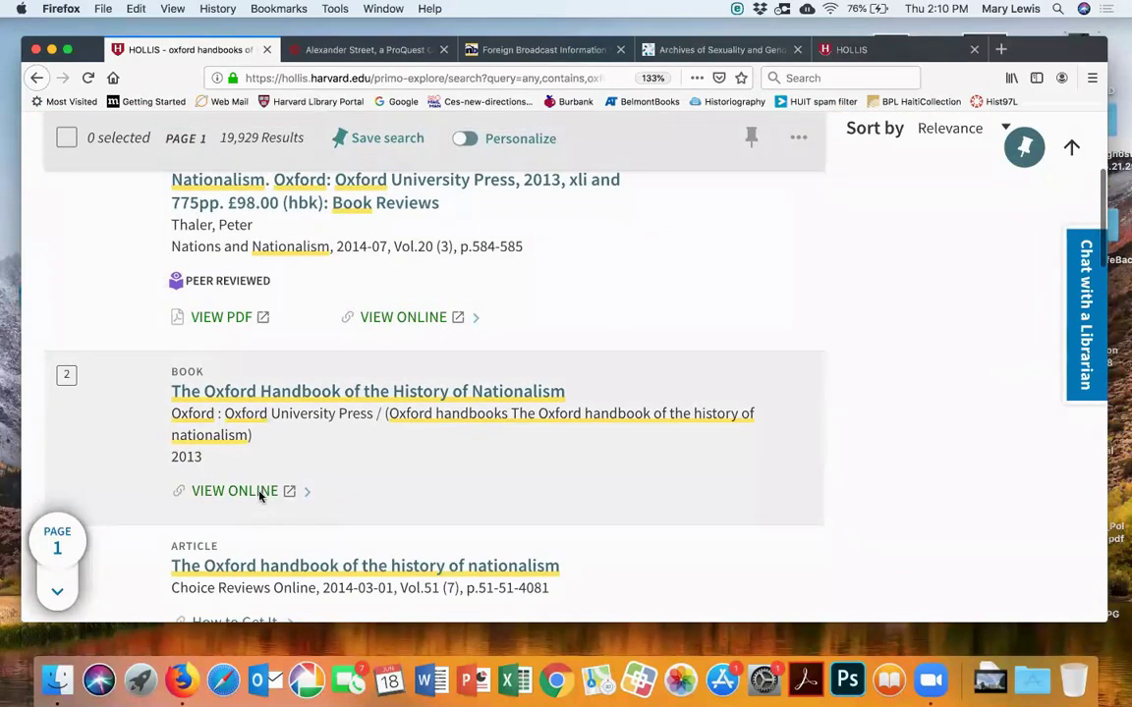
pyautogui.click(239, 490)
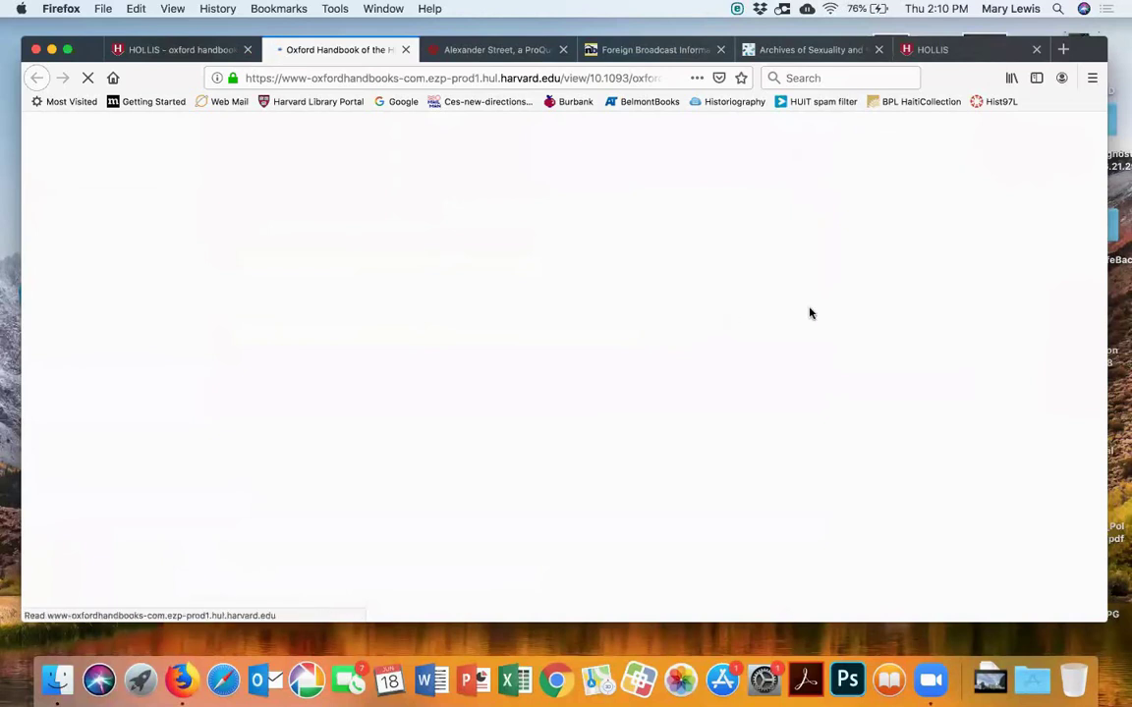
pyautogui.scroll(-3, 699, 409)
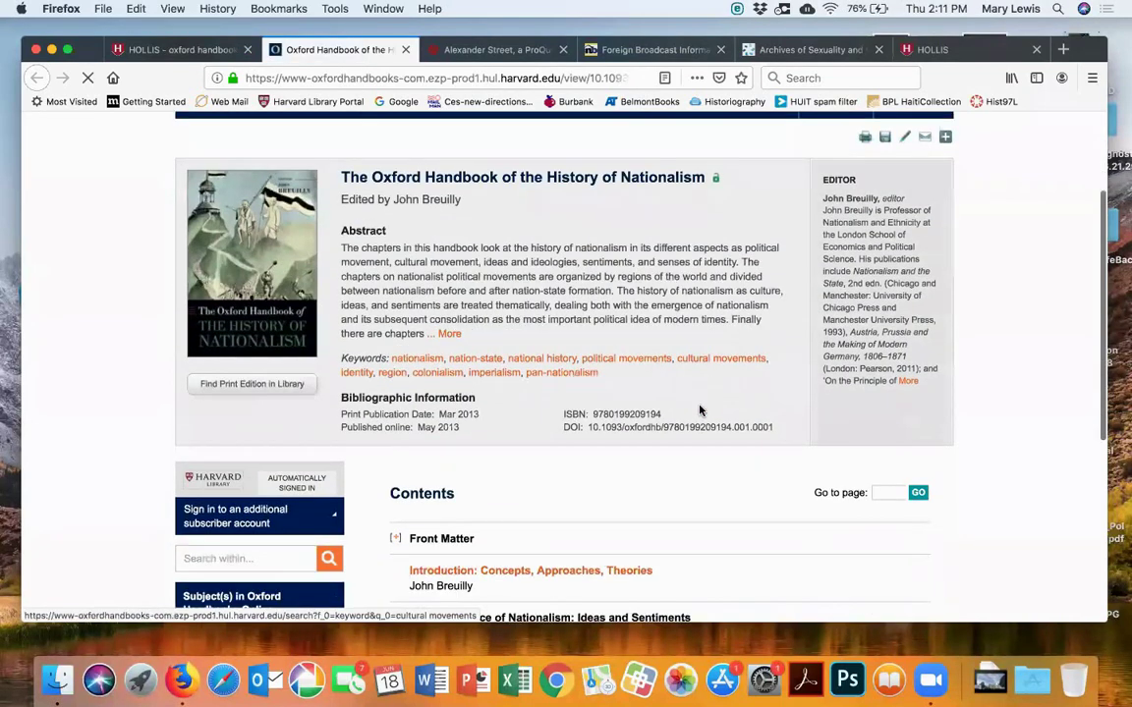
pyautogui.scroll(3, 700, 411)
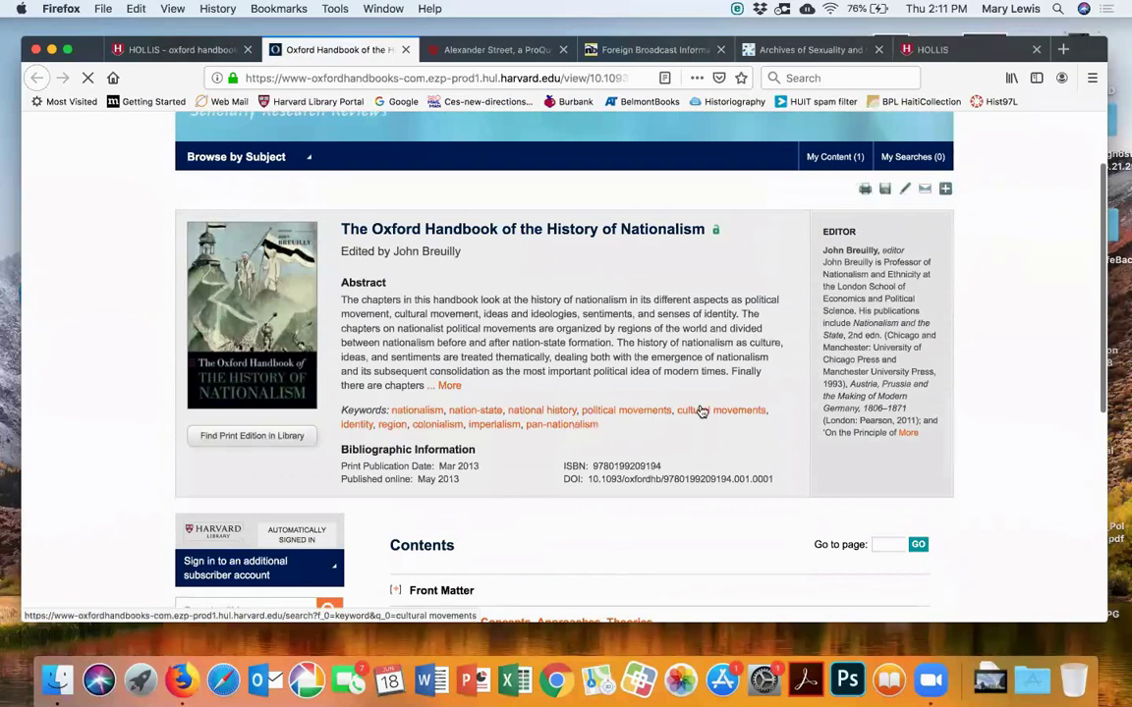
pyautogui.scroll(-5, 699, 411)
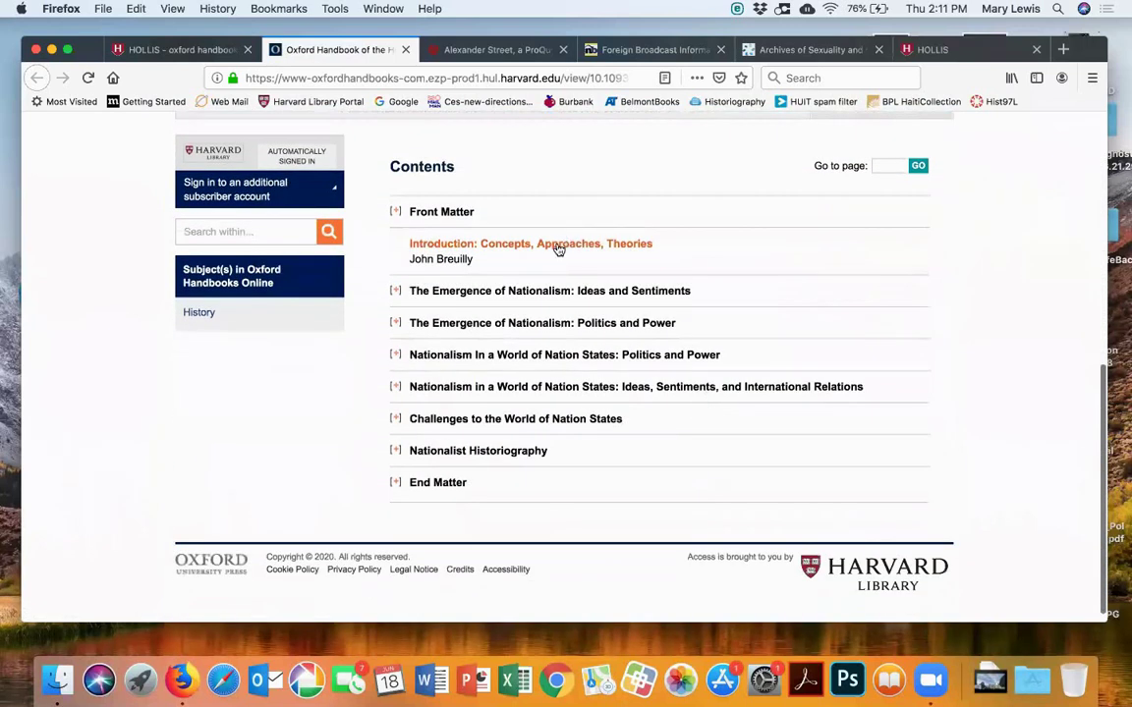
# Open the chapter "Introduction: Concepts, Approaches, Theories" and go through its text to the Suggested Further Reading list
pyautogui.click(558, 246)
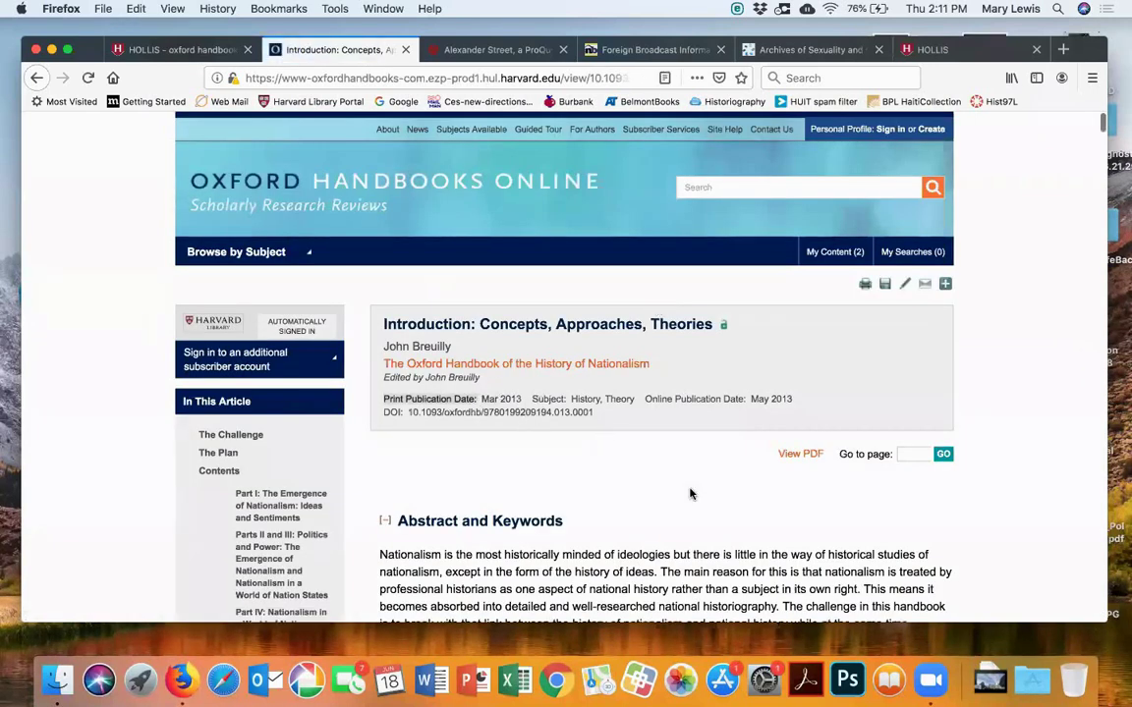
pyautogui.scroll(-10, 691, 495)
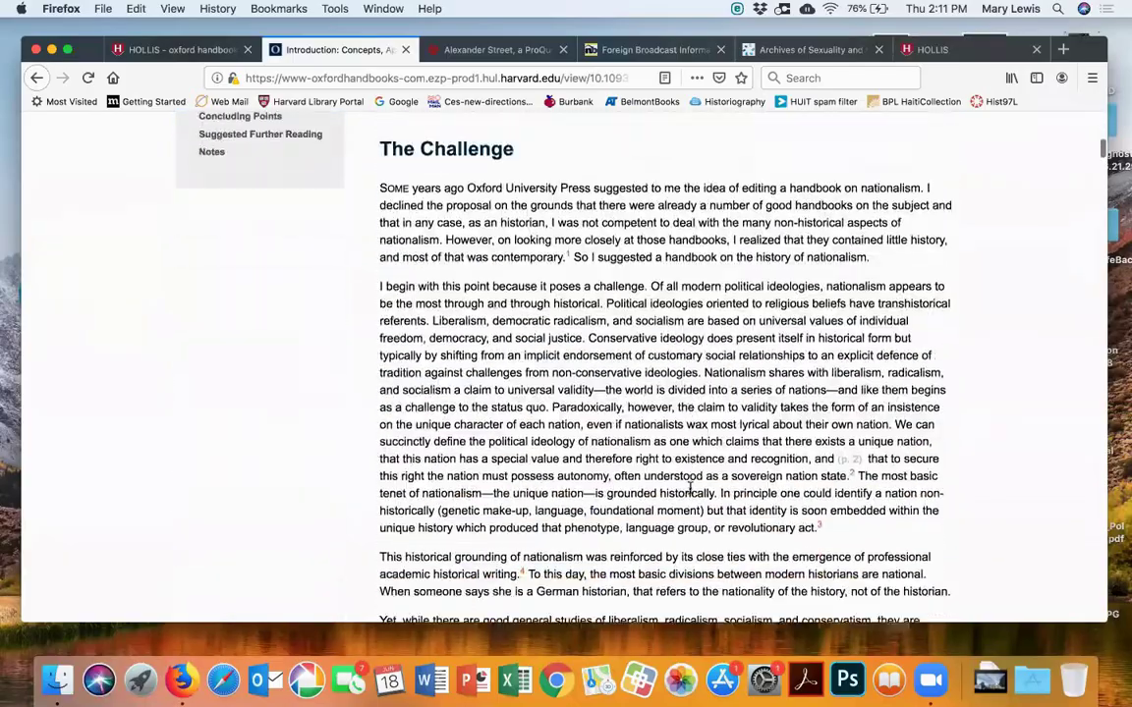
pyautogui.scroll(-15, 691, 488)
pyautogui.scroll(-15, 691, 489)
pyautogui.scroll(-15, 691, 488)
pyautogui.scroll(-20, 690, 489)
pyautogui.scroll(10, 691, 491)
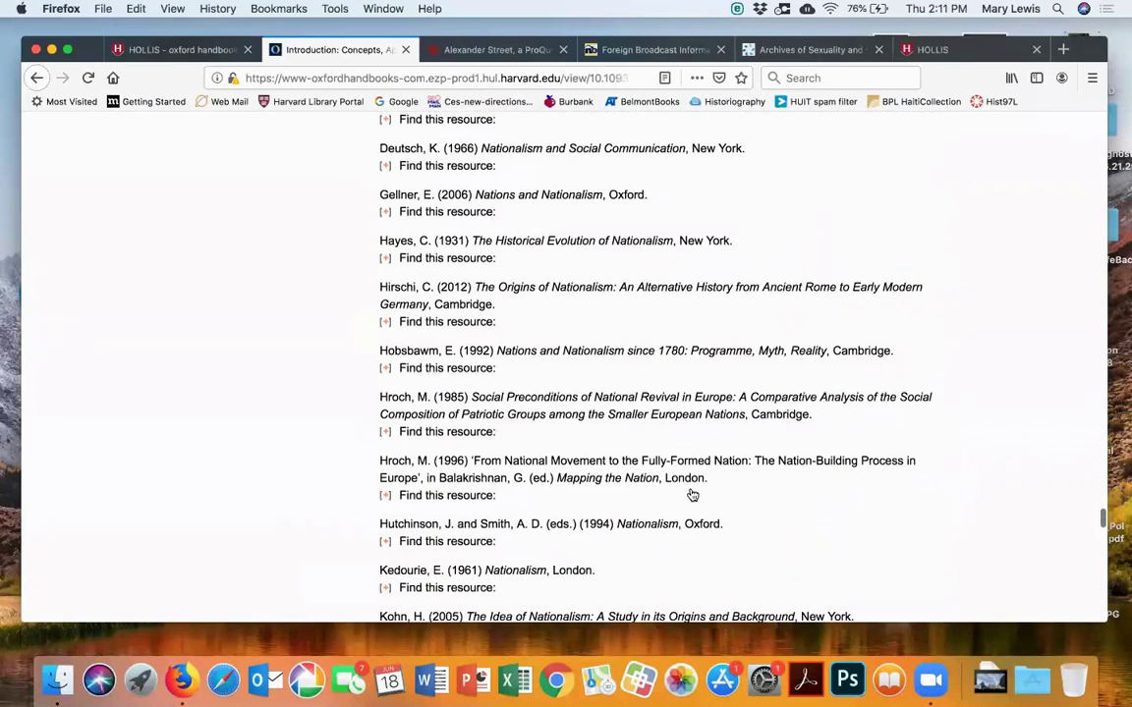
# Examine the titles in the introduction's Suggested Further Reading list
pyautogui.scroll(8, 693, 494)
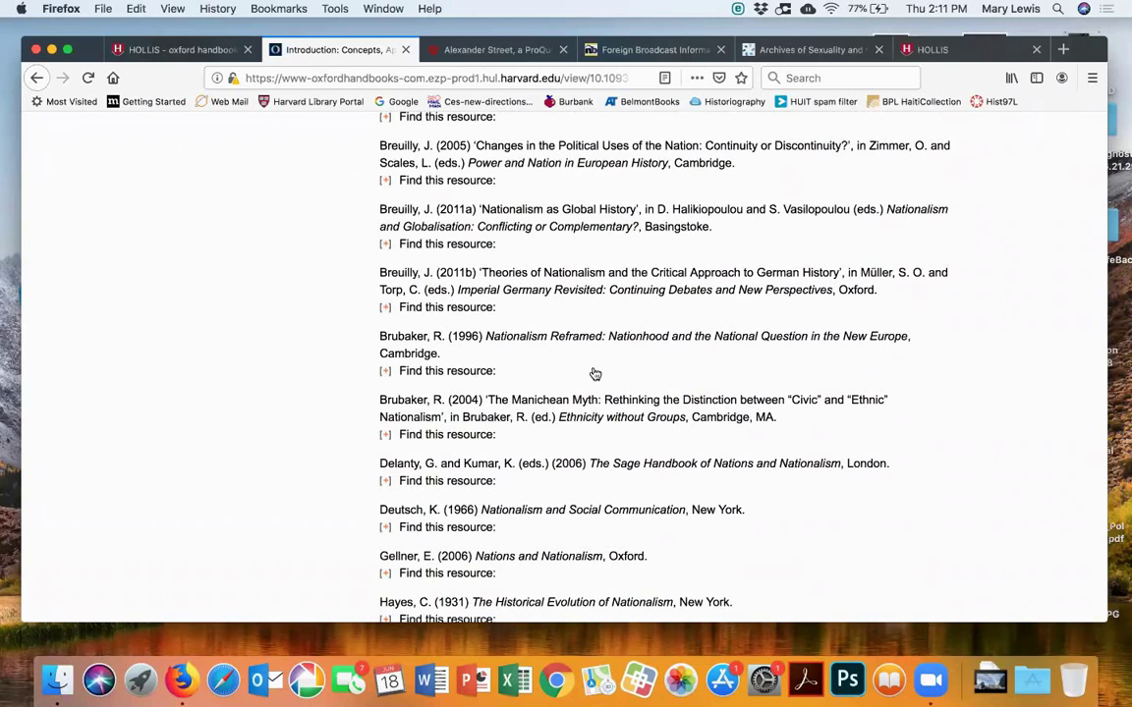
pyautogui.scroll(10, 594, 375)
pyautogui.scroll(-1, 592, 367)
pyautogui.scroll(-1, 593, 368)
pyautogui.scroll(-3, 593, 367)
pyautogui.scroll(-8, 593, 368)
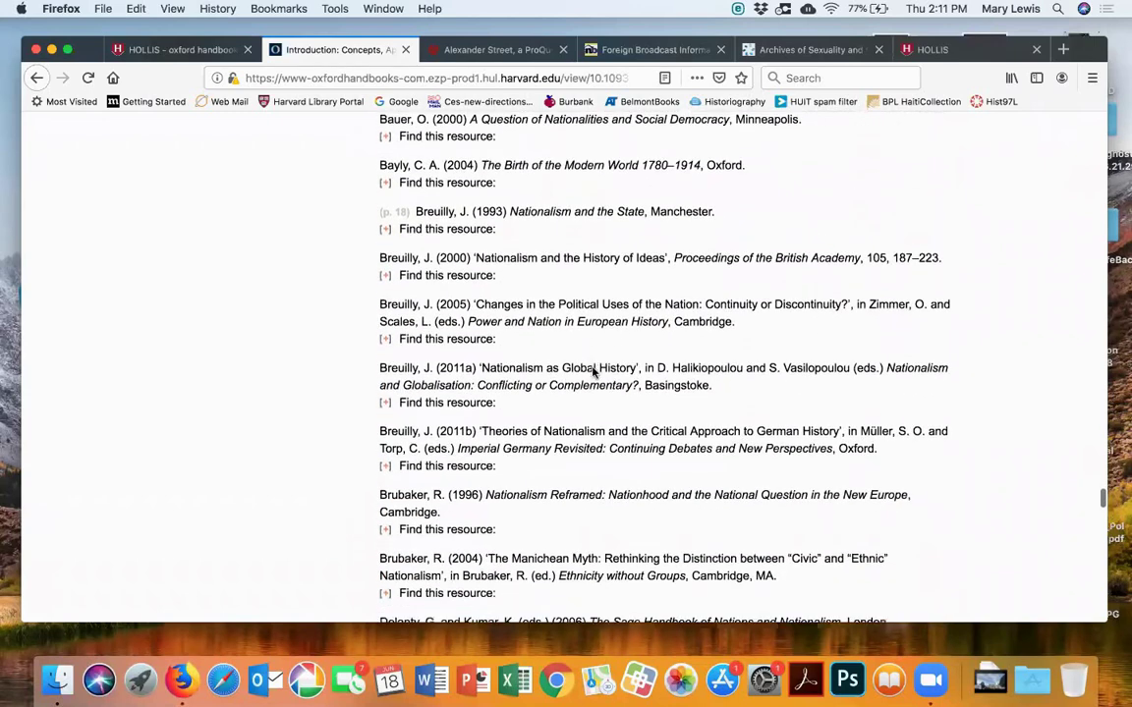
pyautogui.scroll(-5, 592, 372)
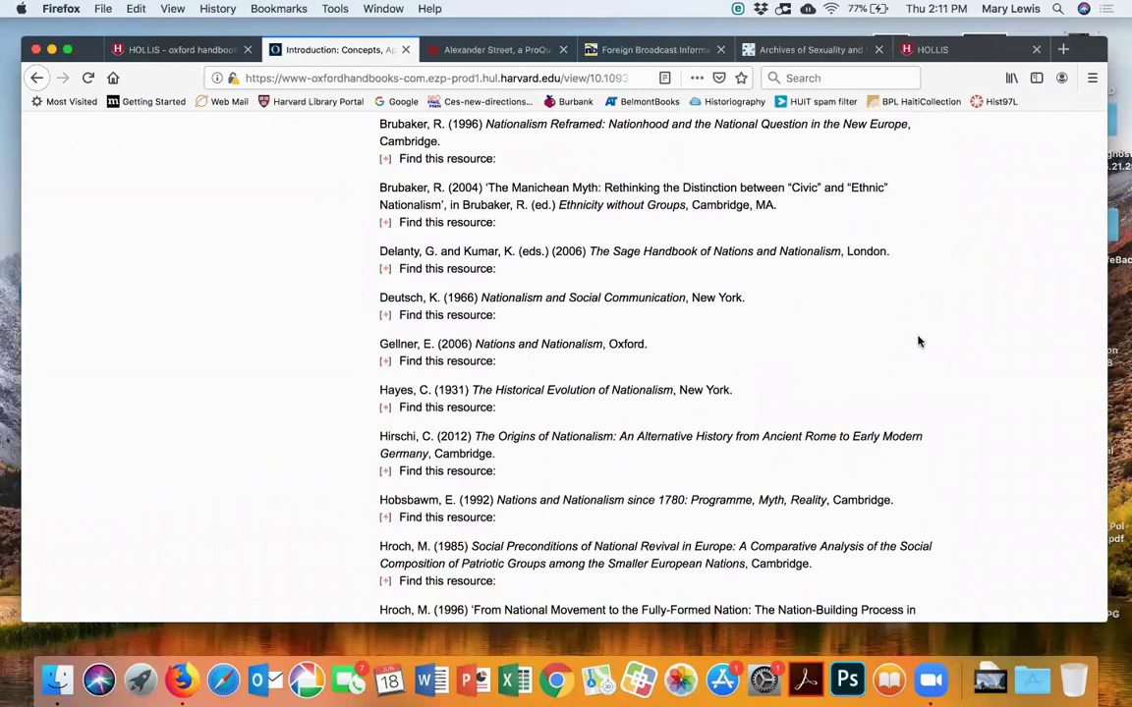
# Return to the HOLLIS results and replace the search terms with "walter johnson river of dark dreams", searching Everything
pyautogui.click(190, 51)
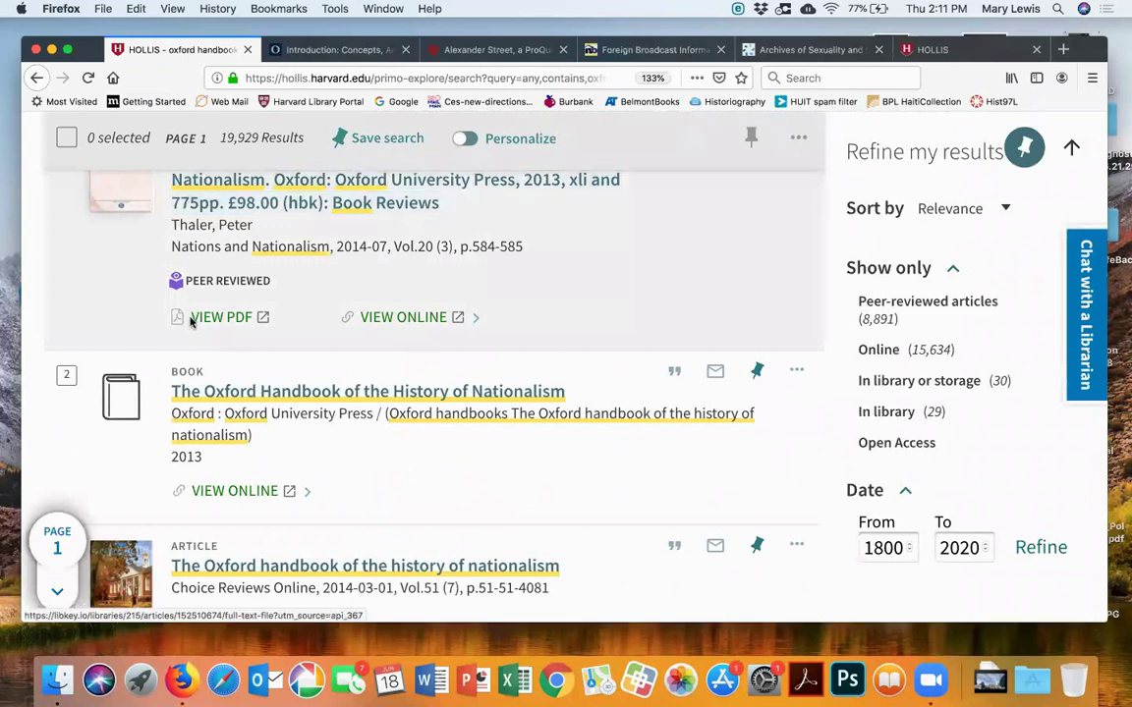
pyautogui.scroll(5, 201, 315)
pyautogui.click(629, 234)
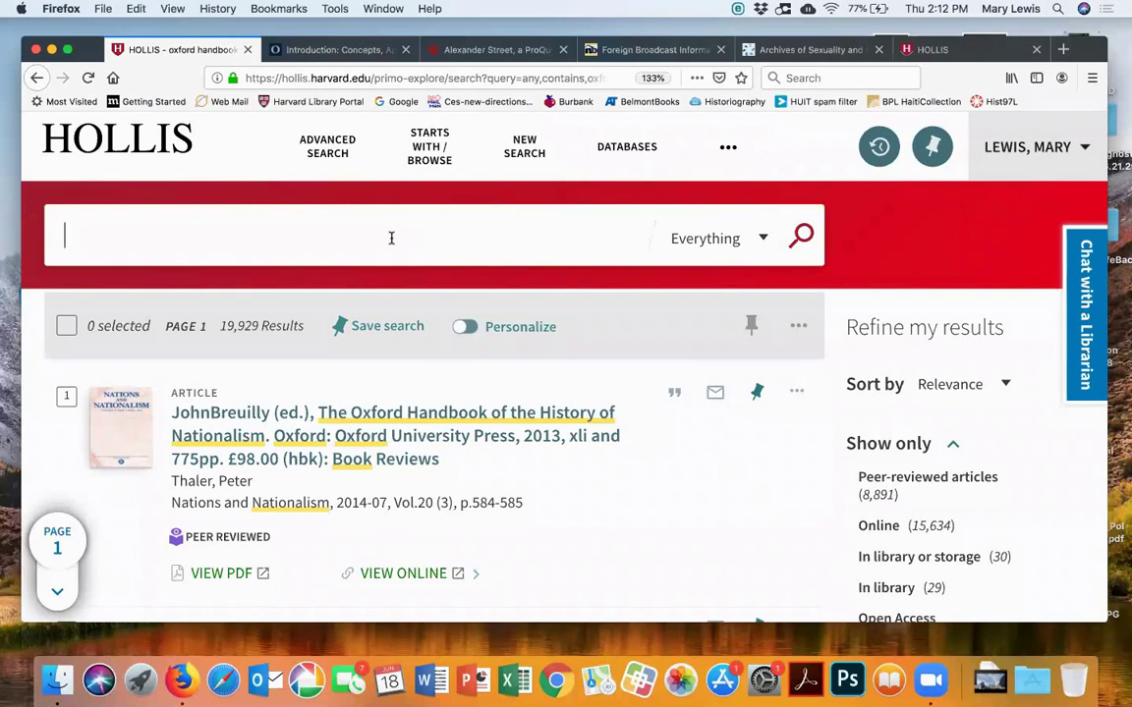
pyautogui.write('walter j')
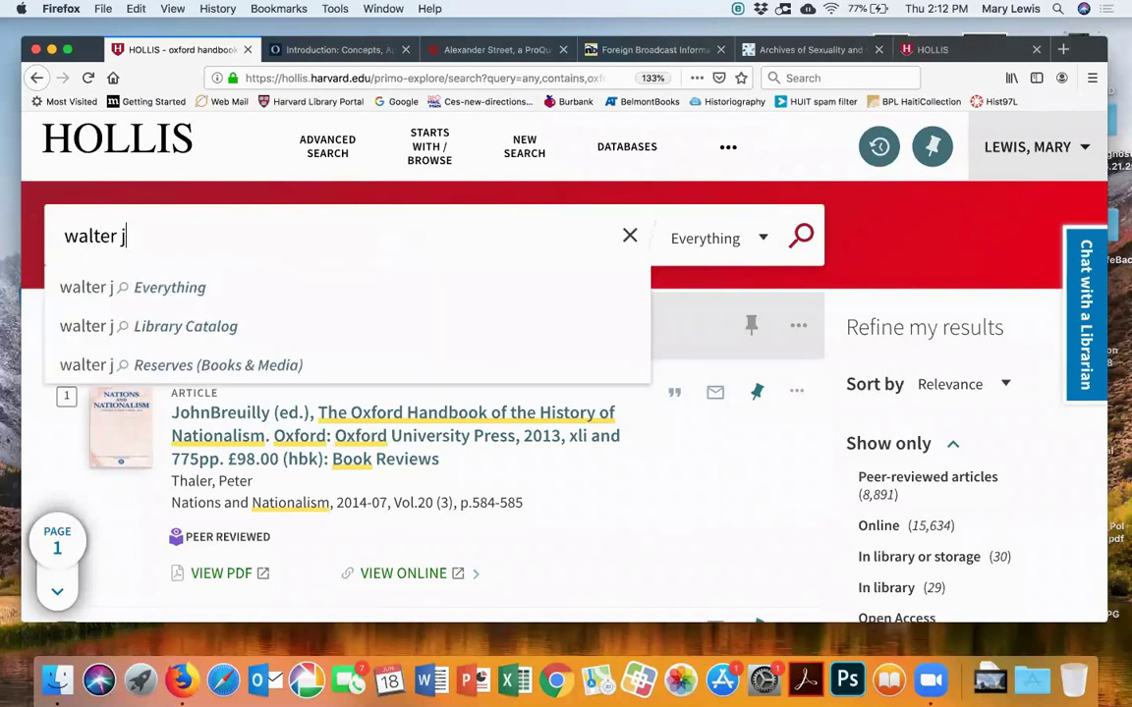
pyautogui.write('ohnson ri')
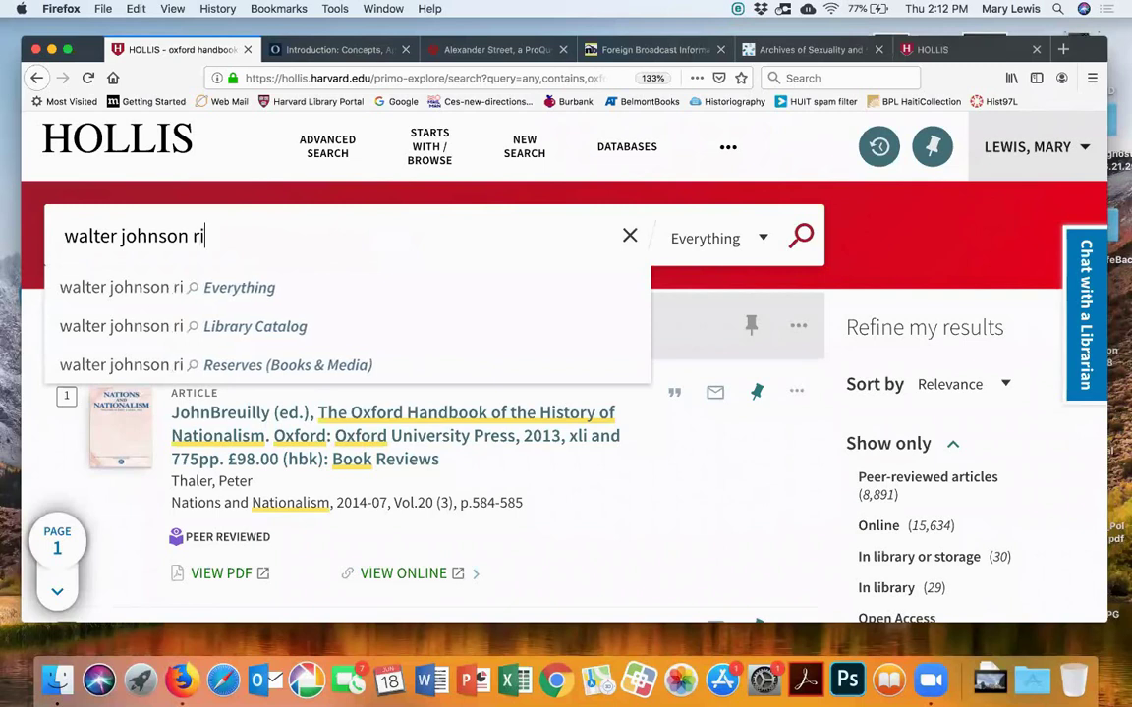
pyautogui.write('ver of dark dreams')
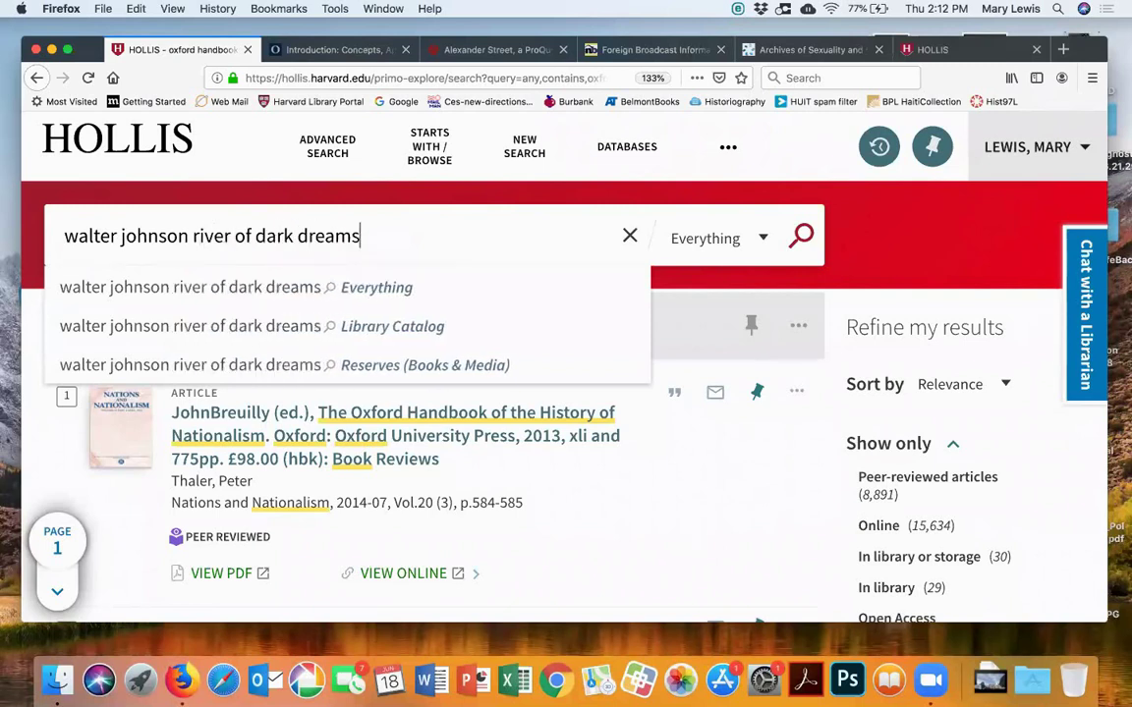
pyautogui.press('Return')
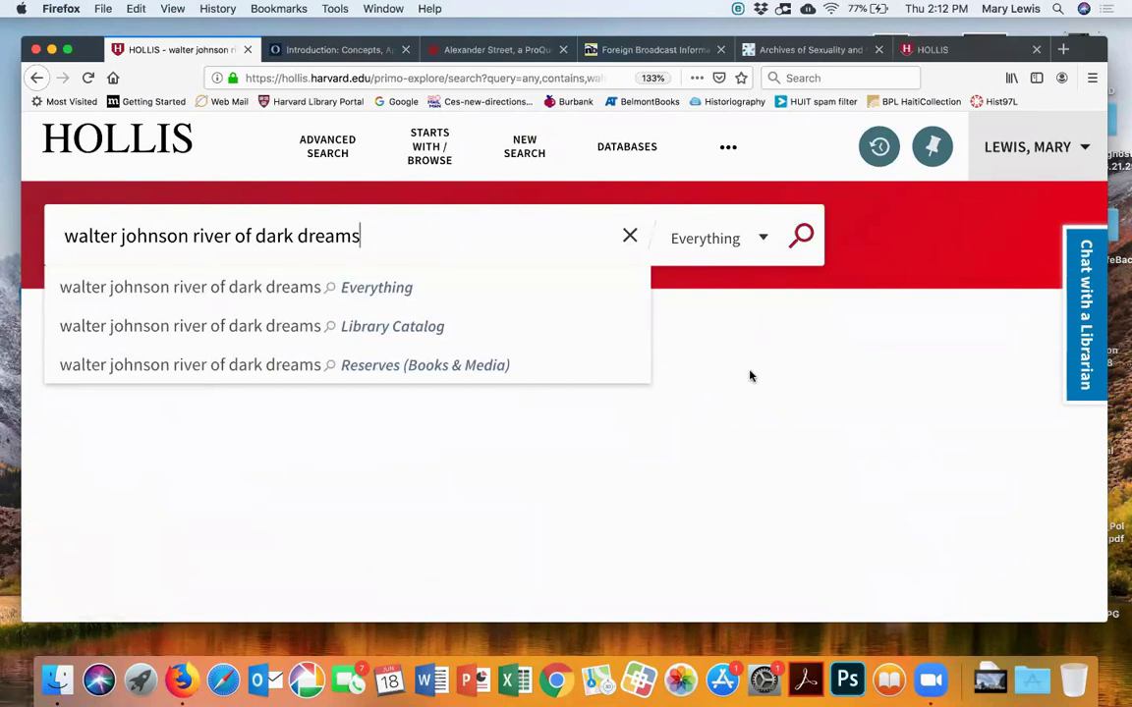
# Open the book River of dark dreams: slavery and empire in the cotton kingdom online and look over its access options and table of contents
pyautogui.scroll(-1, 717, 442)
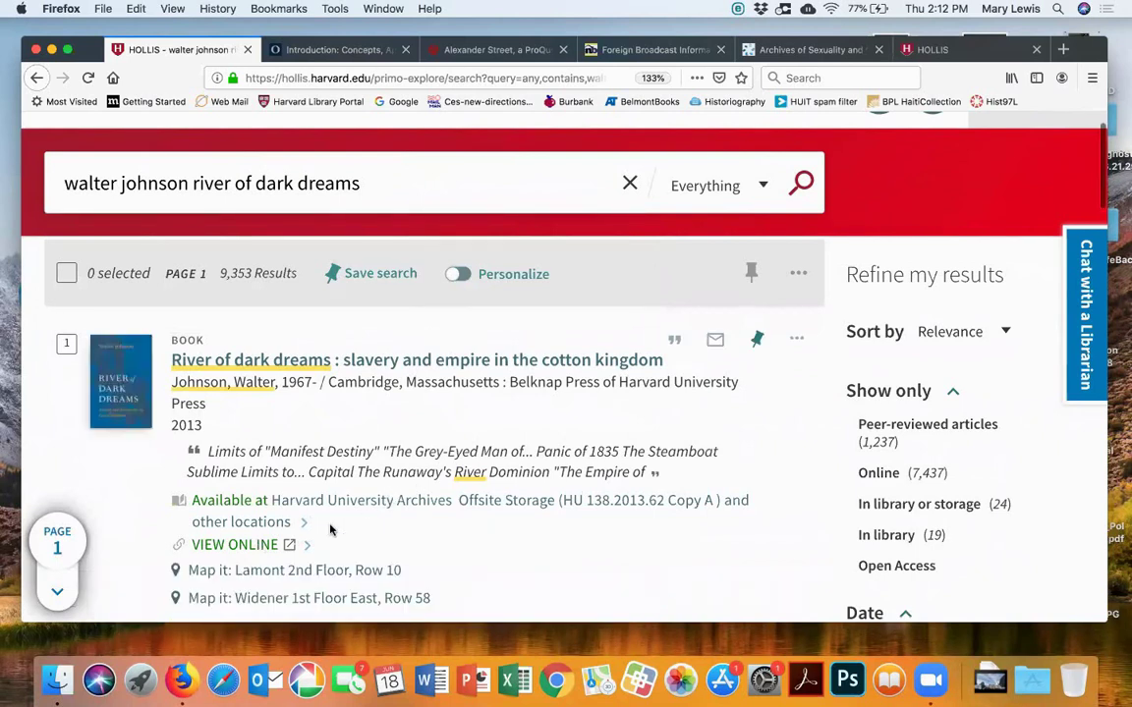
pyautogui.scroll(1, 330, 530)
pyautogui.click(236, 593)
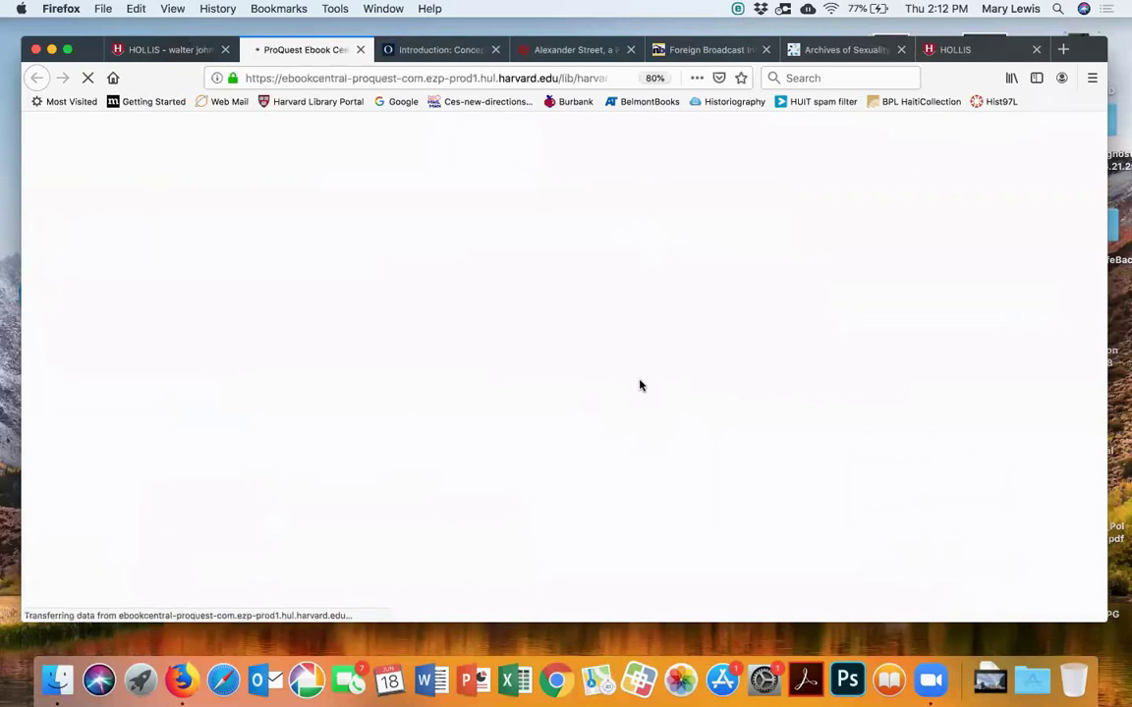
pyautogui.scroll(-1, 640, 386)
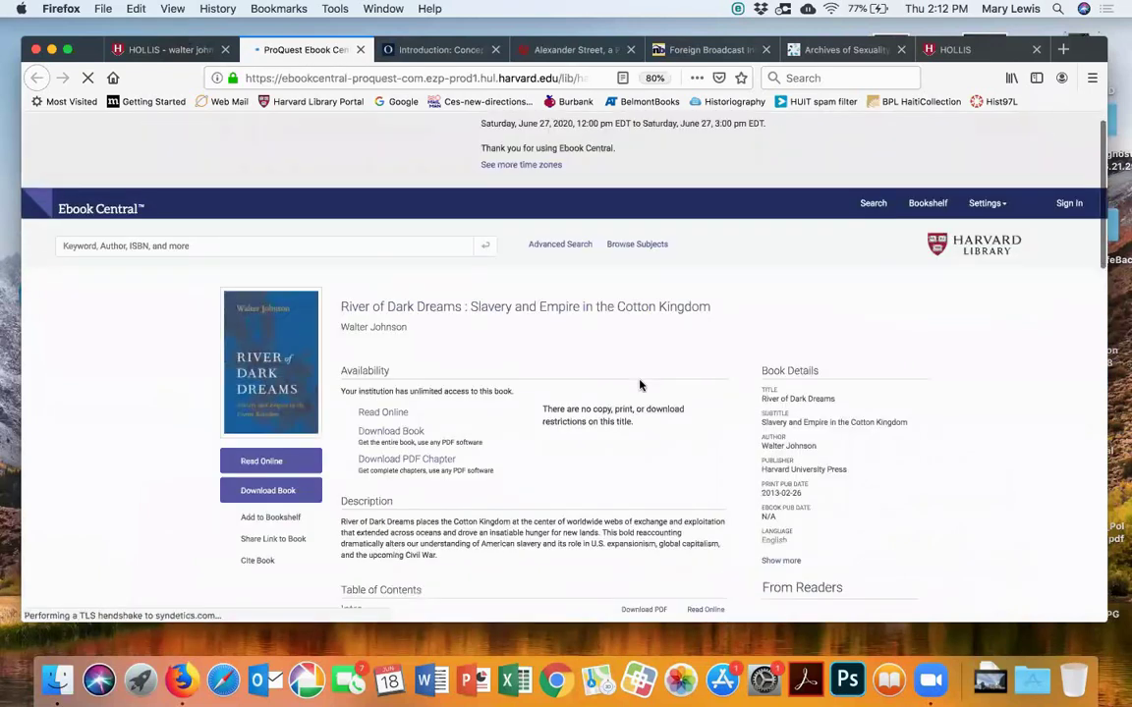
pyautogui.scroll(-5, 639, 385)
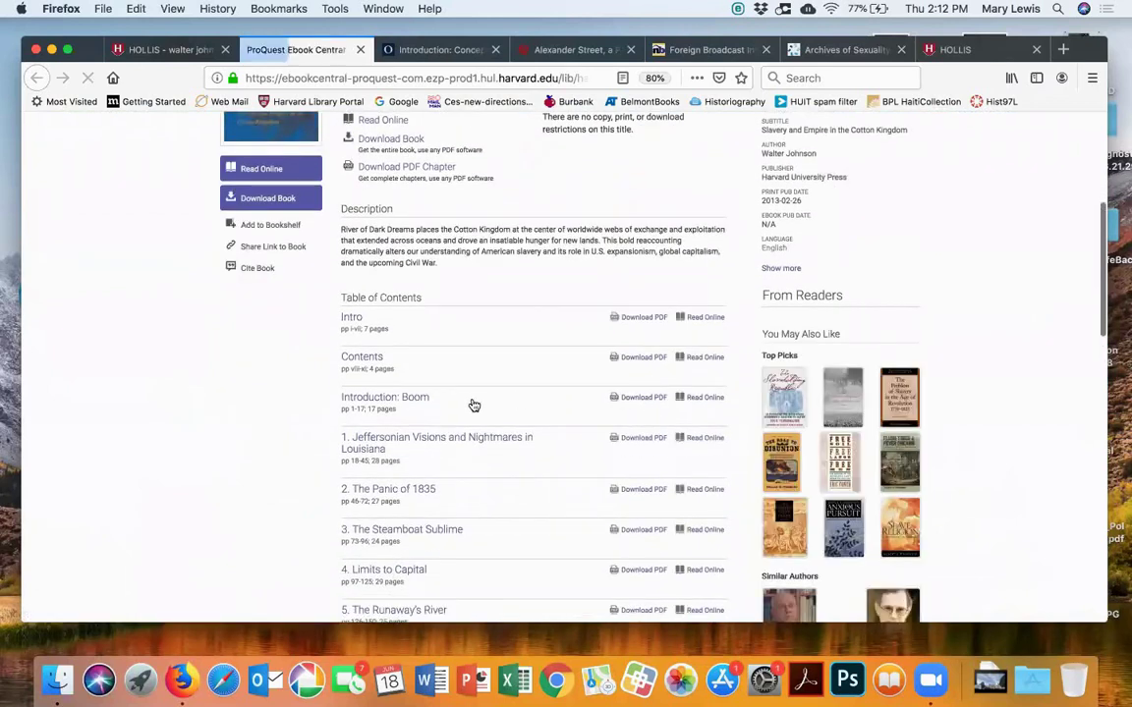
pyautogui.scroll(2, 513, 283)
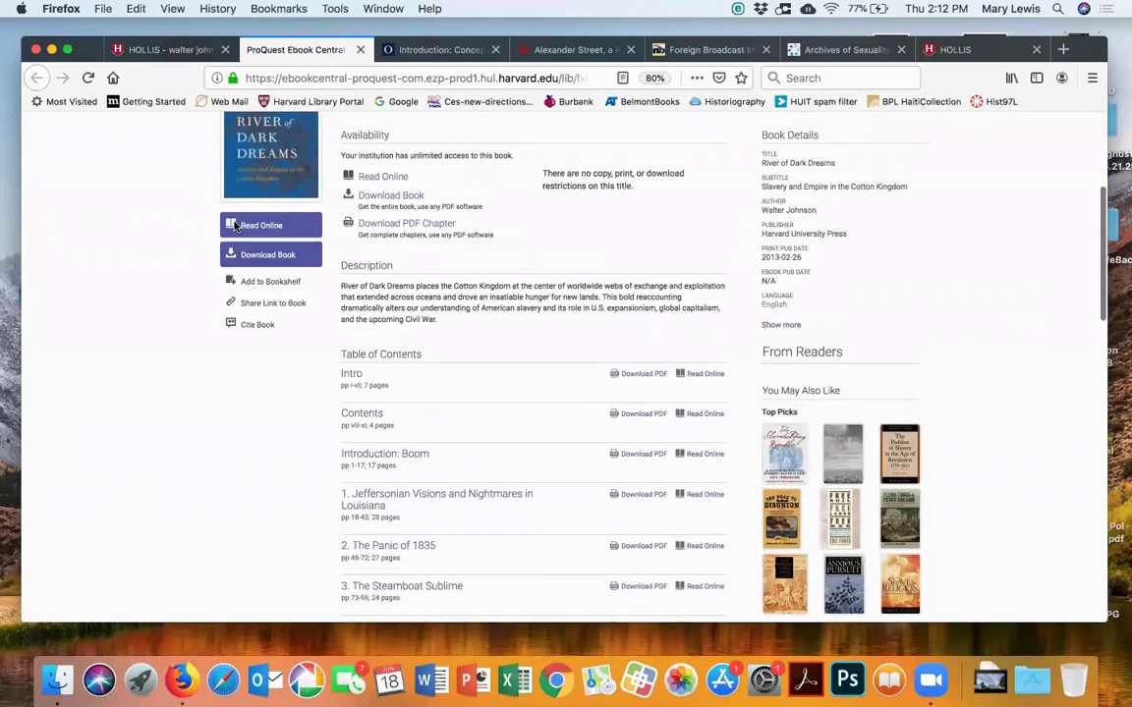
# Look over the chapter PDF and online reading options in the table of contents of River of Dark Dreams
pyautogui.click(636, 382)
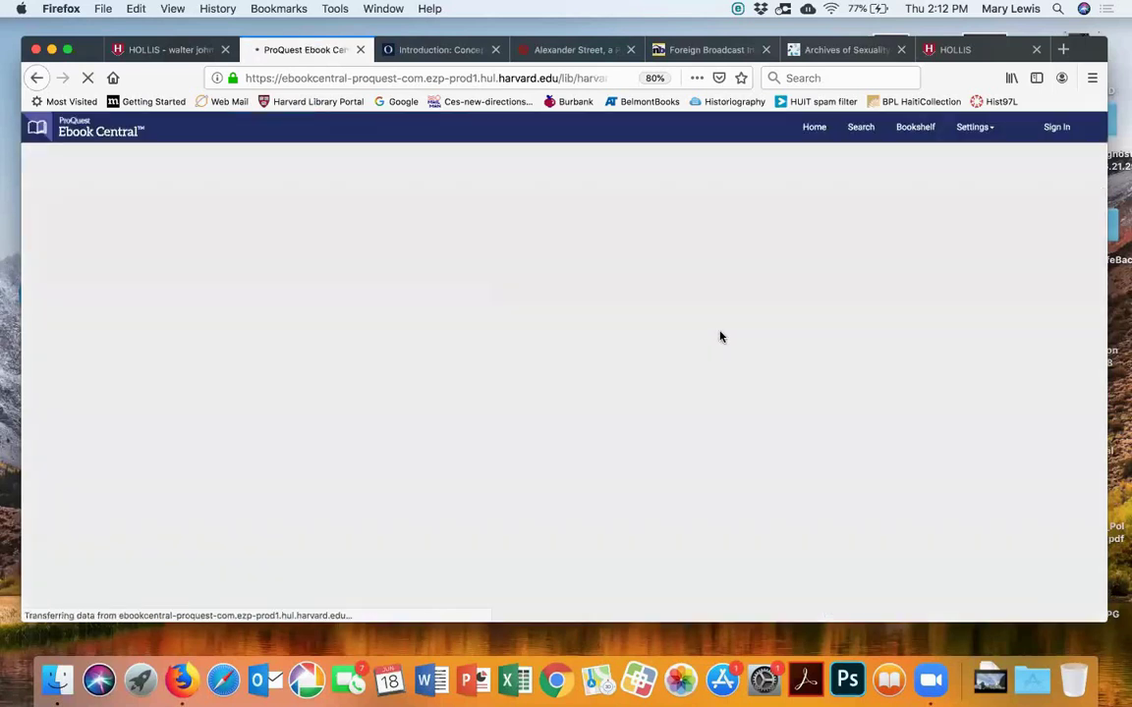
pyautogui.scroll(-10, 725, 330)
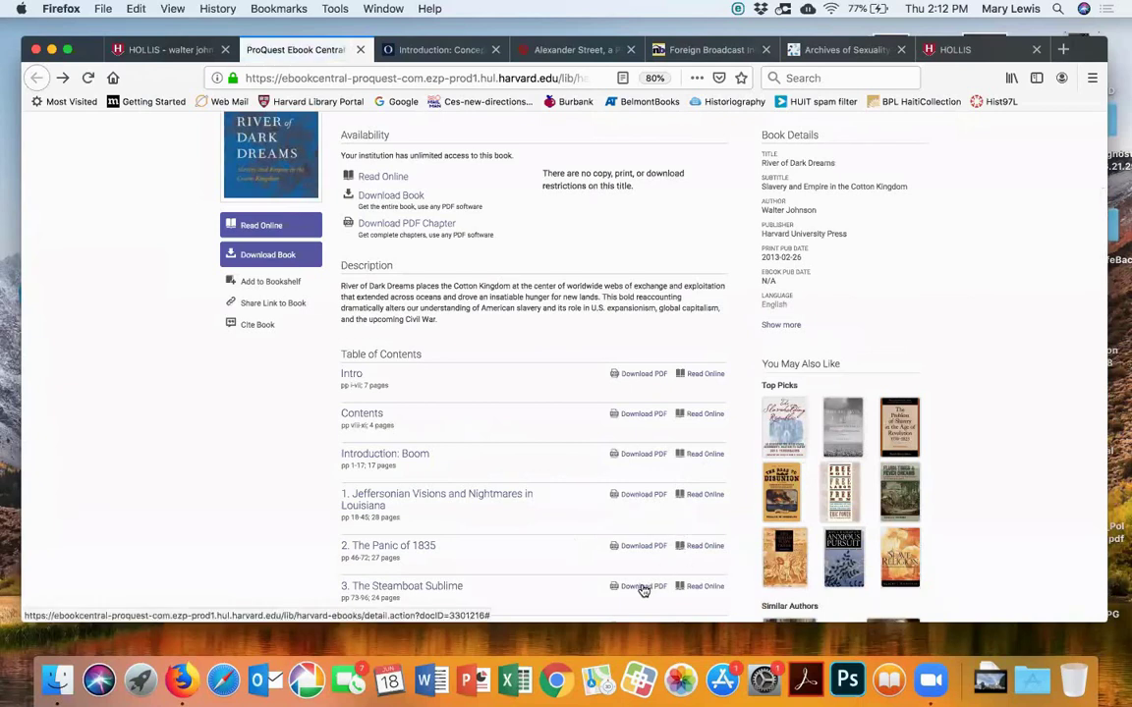
pyautogui.scroll(5, 872, 378)
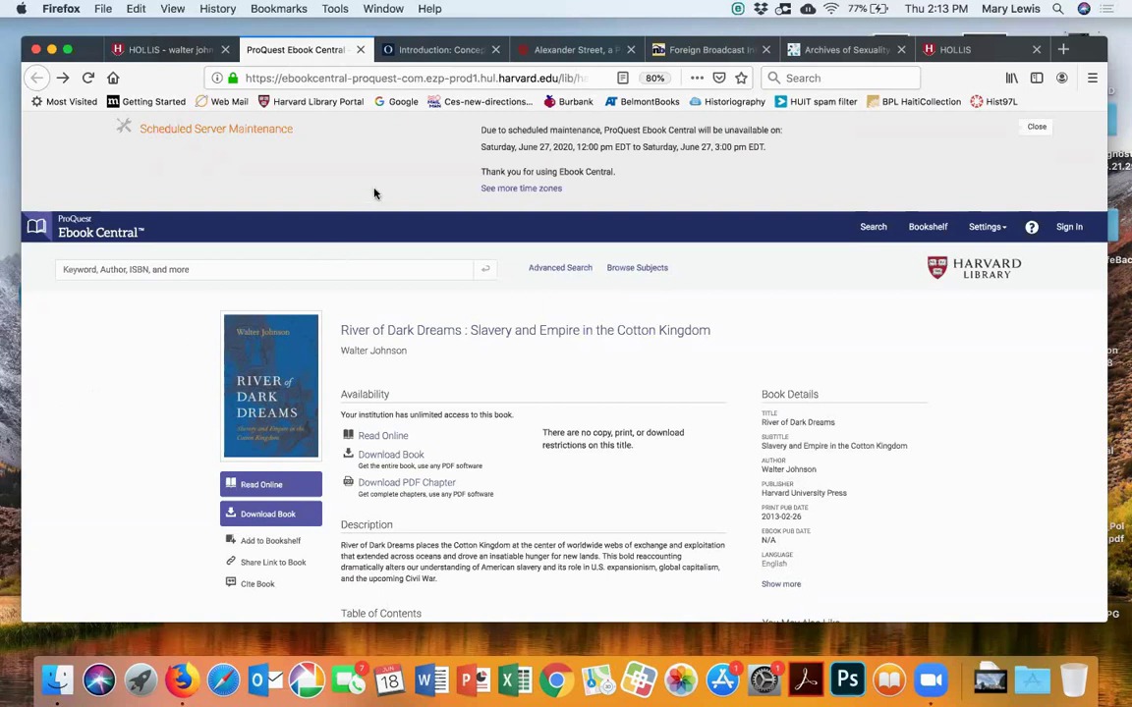
pyautogui.click(172, 51)
pyautogui.click(253, 81)
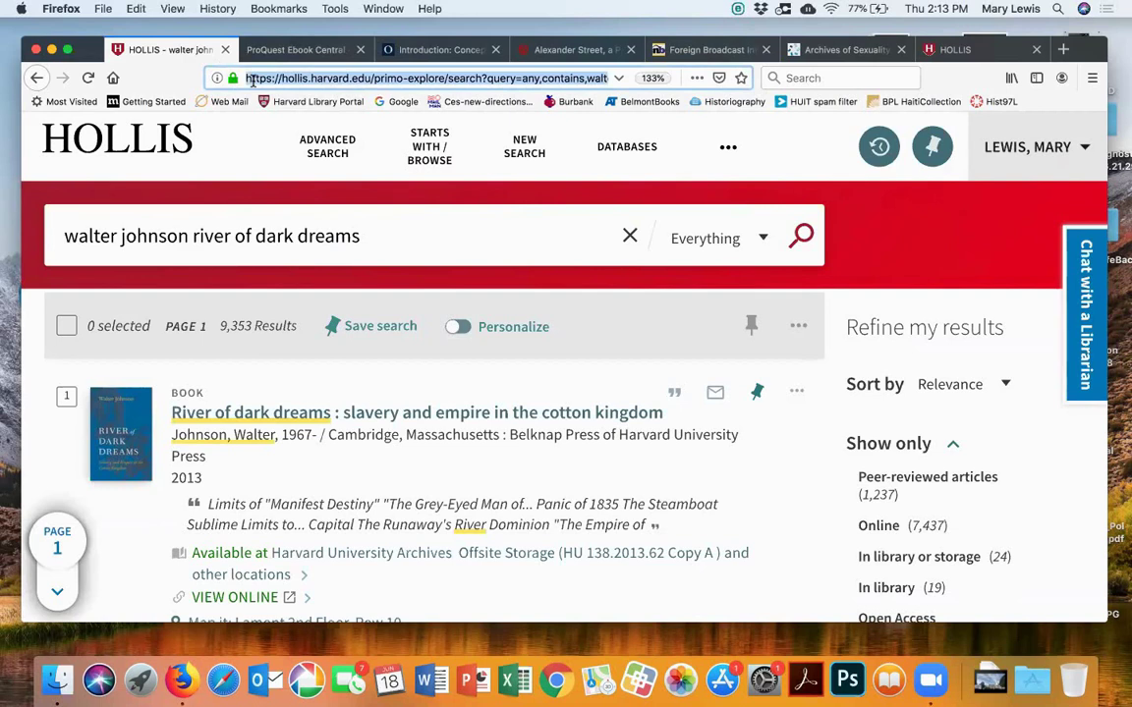
pyautogui.write('www.s')
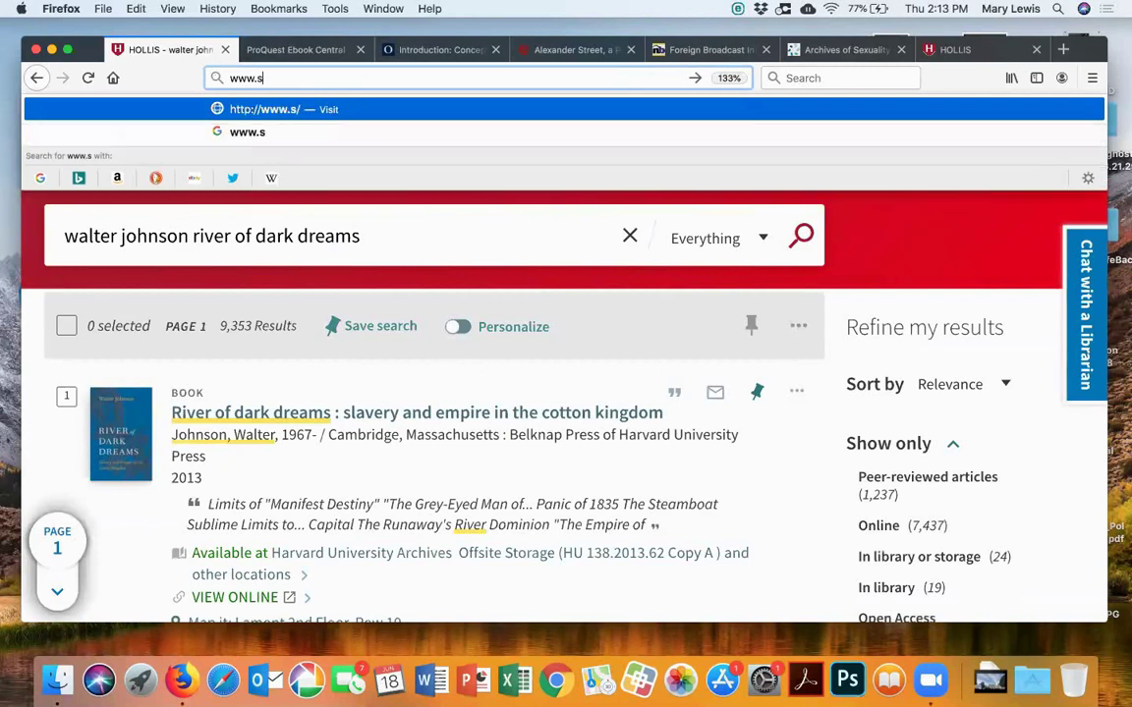
pyautogui.press('BackSpace')
pyautogui.write('cv')
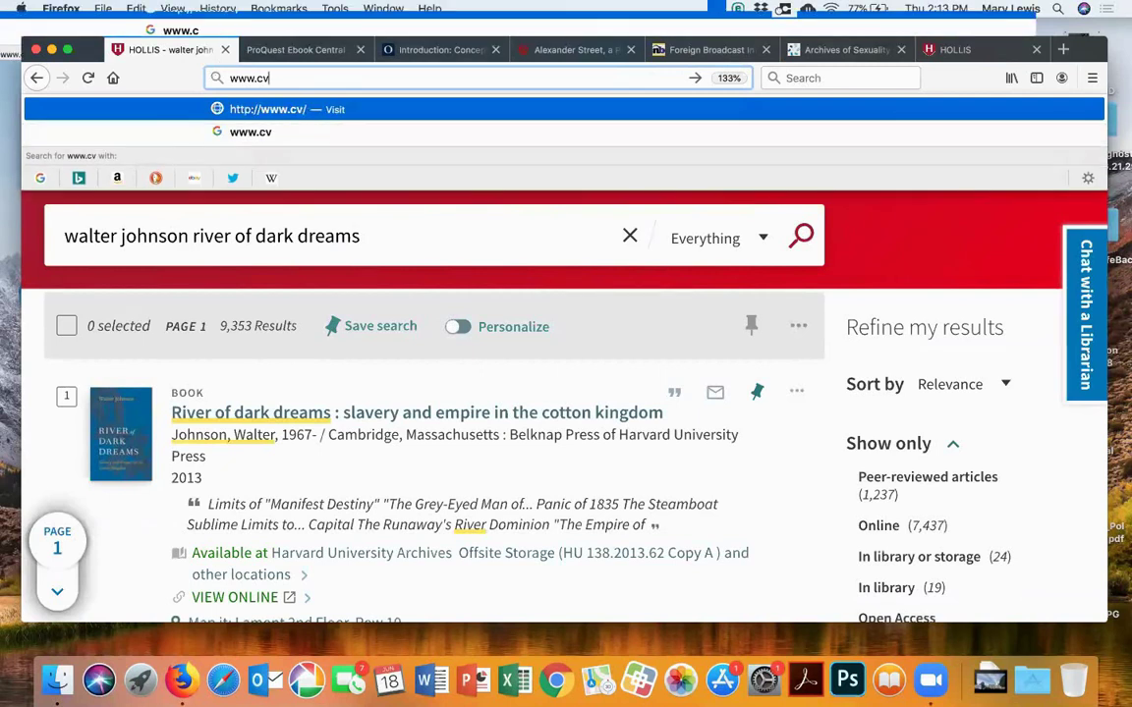
pyautogui.write('ce.eu/')
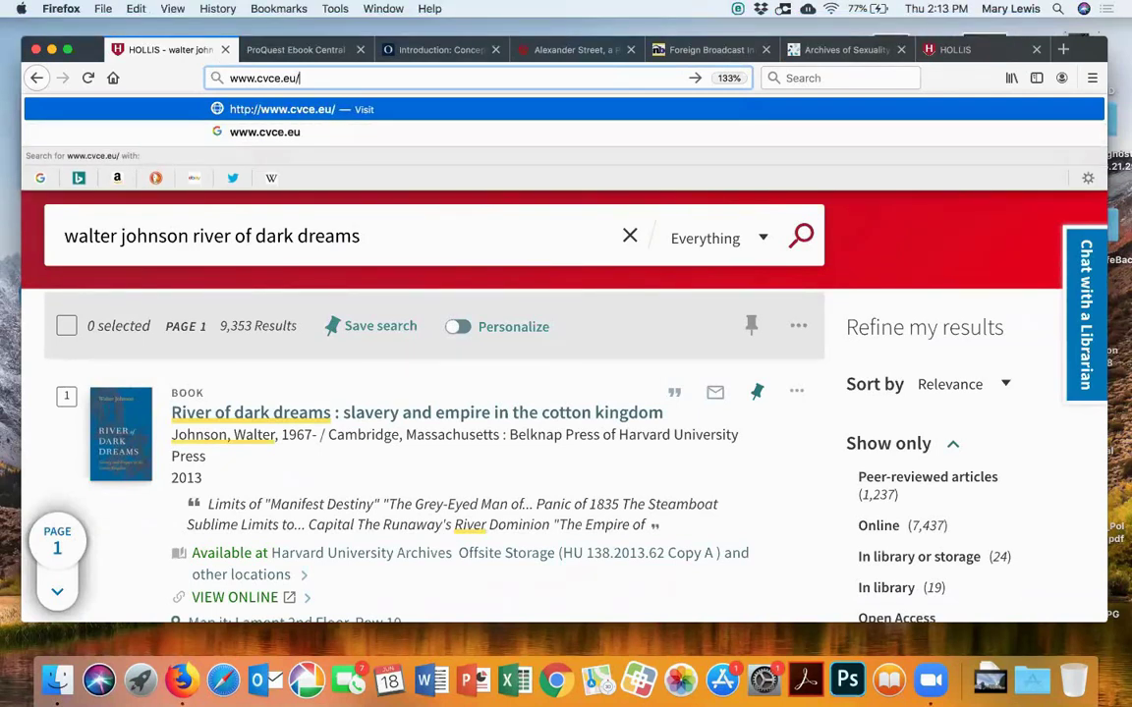
pyautogui.write('en')
pyautogui.press('Return')
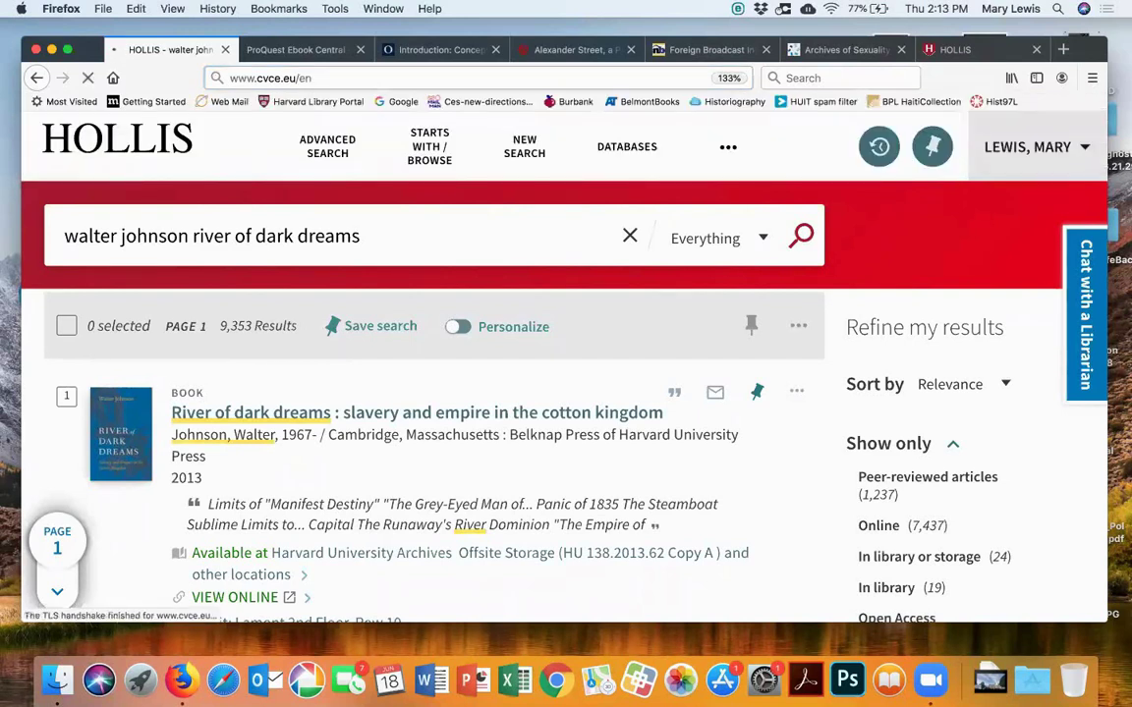
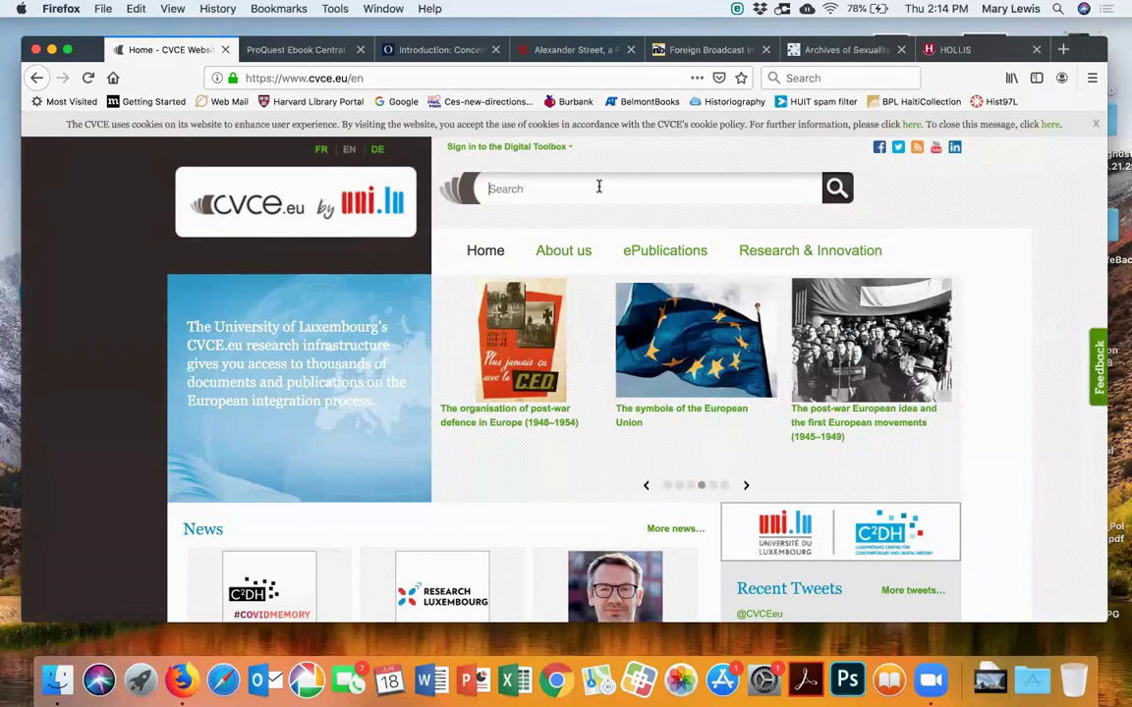
# Search the CVCE site for "de gaulle"
pyautogui.write('de')
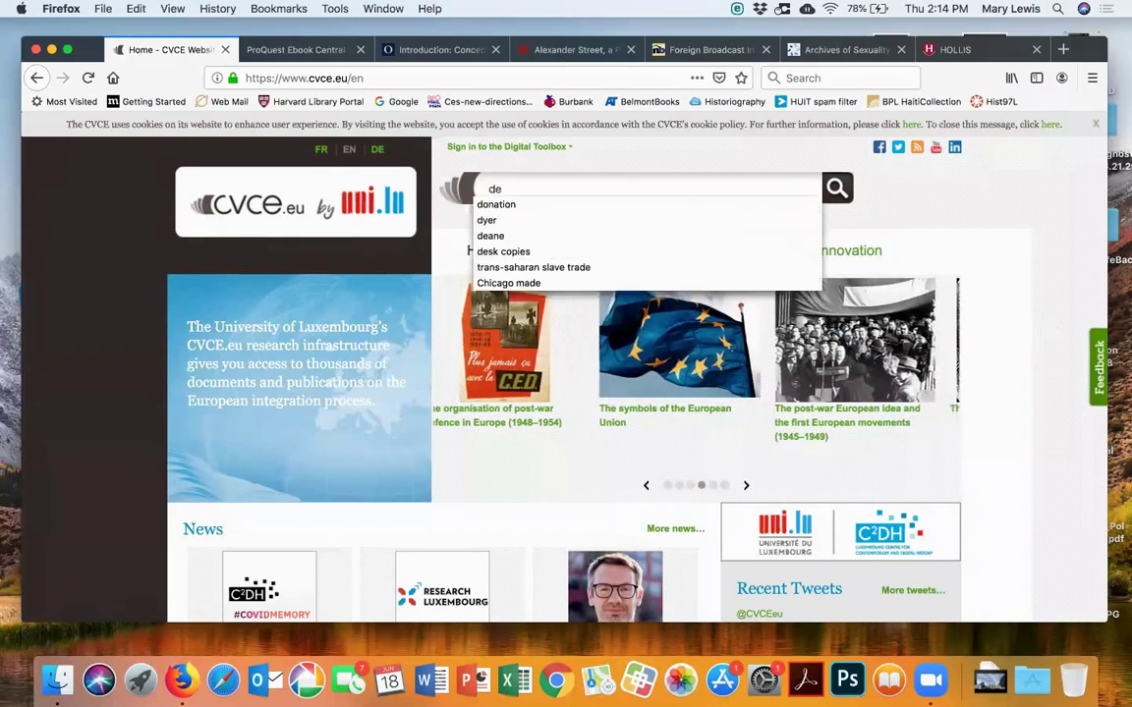
pyautogui.write(' gaulle')
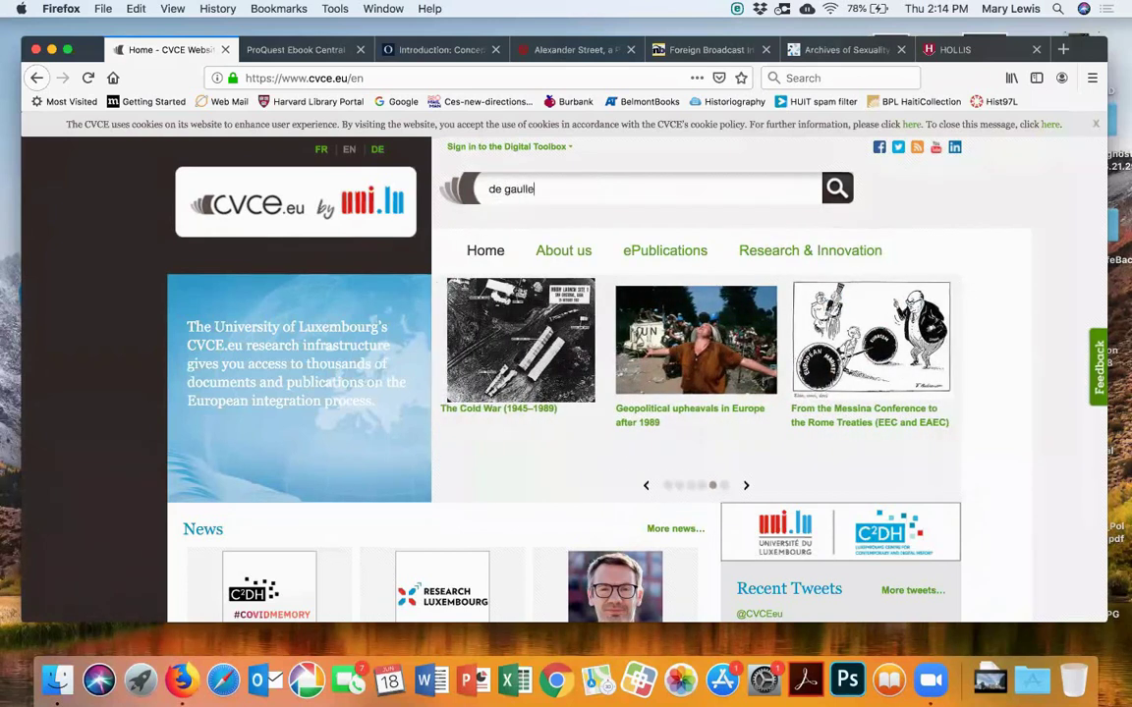
pyautogui.press('Return')
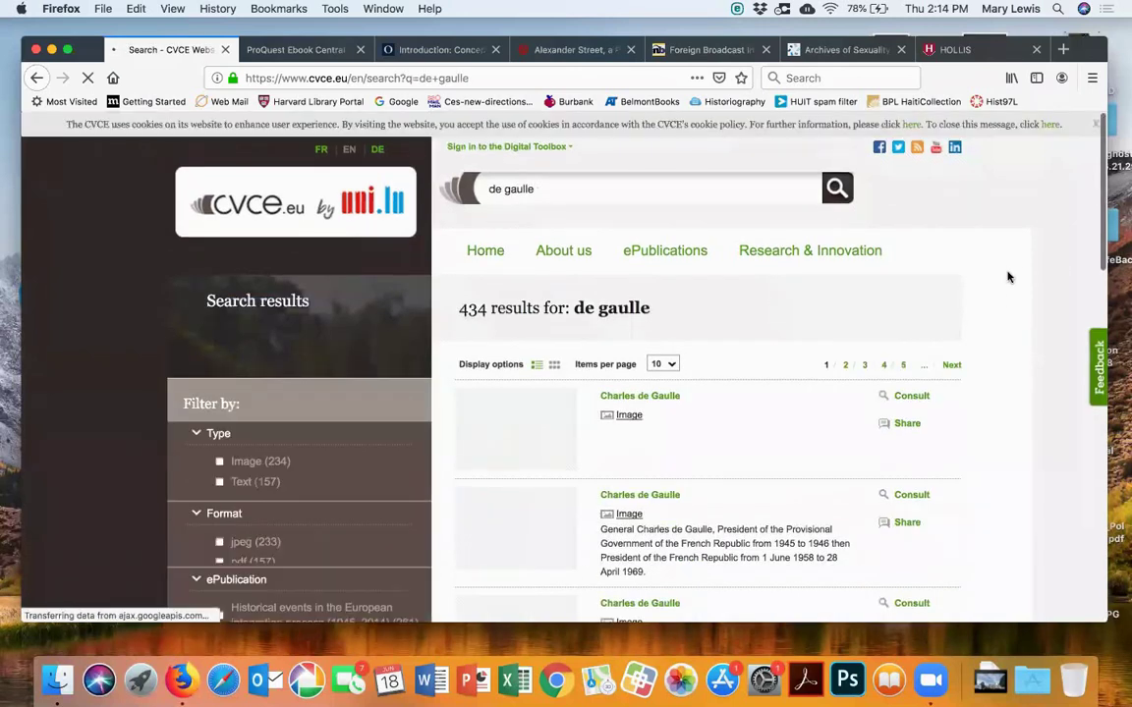
# Filter the de Gaulle search results by the Image type and browse the listed photographs and cartoons
pyautogui.scroll(-5, 333, 538)
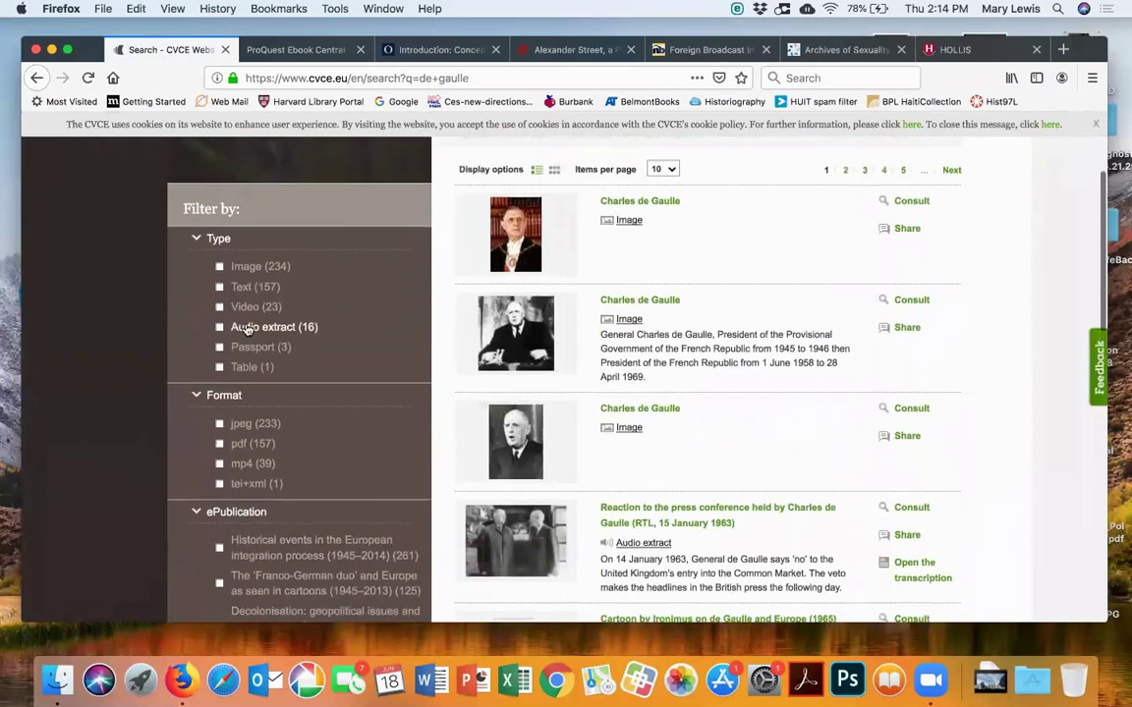
pyautogui.click(219, 266)
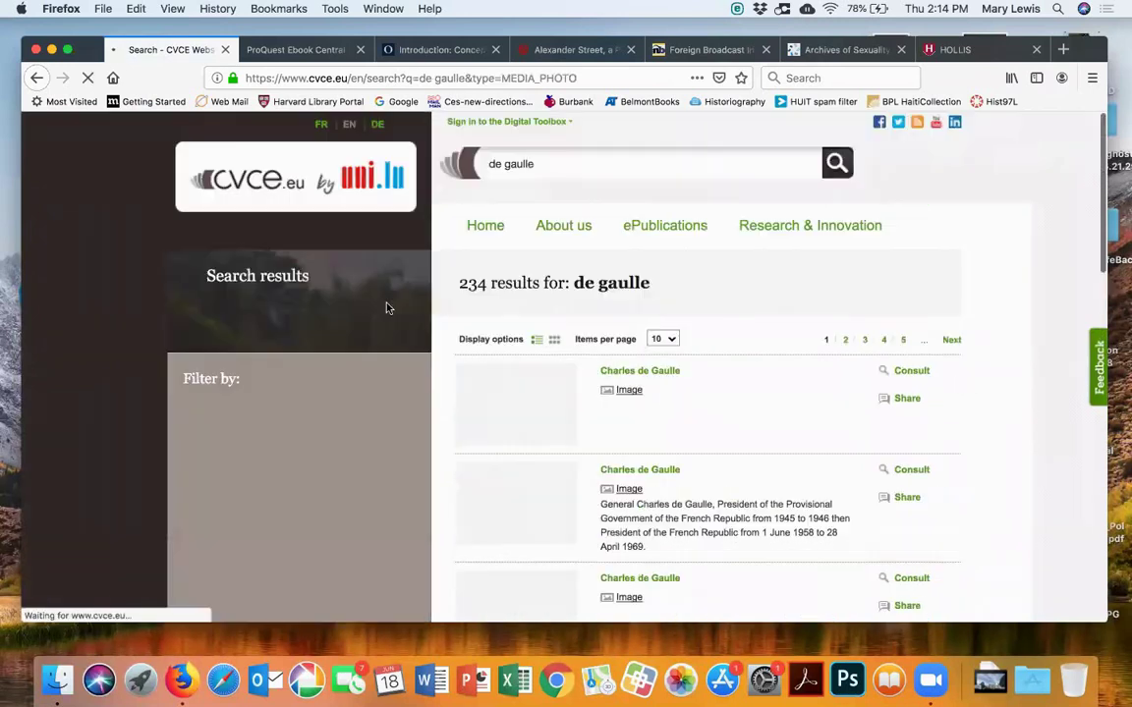
pyautogui.scroll(-10, 1077, 390)
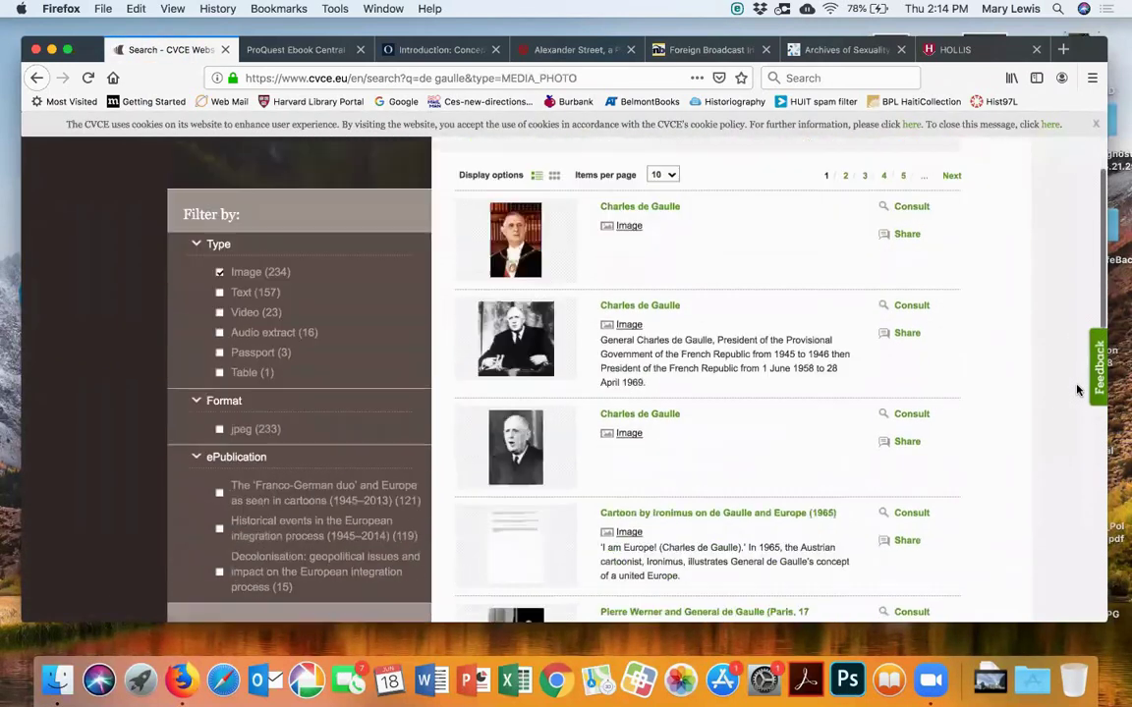
pyautogui.scroll(-1, 1077, 390)
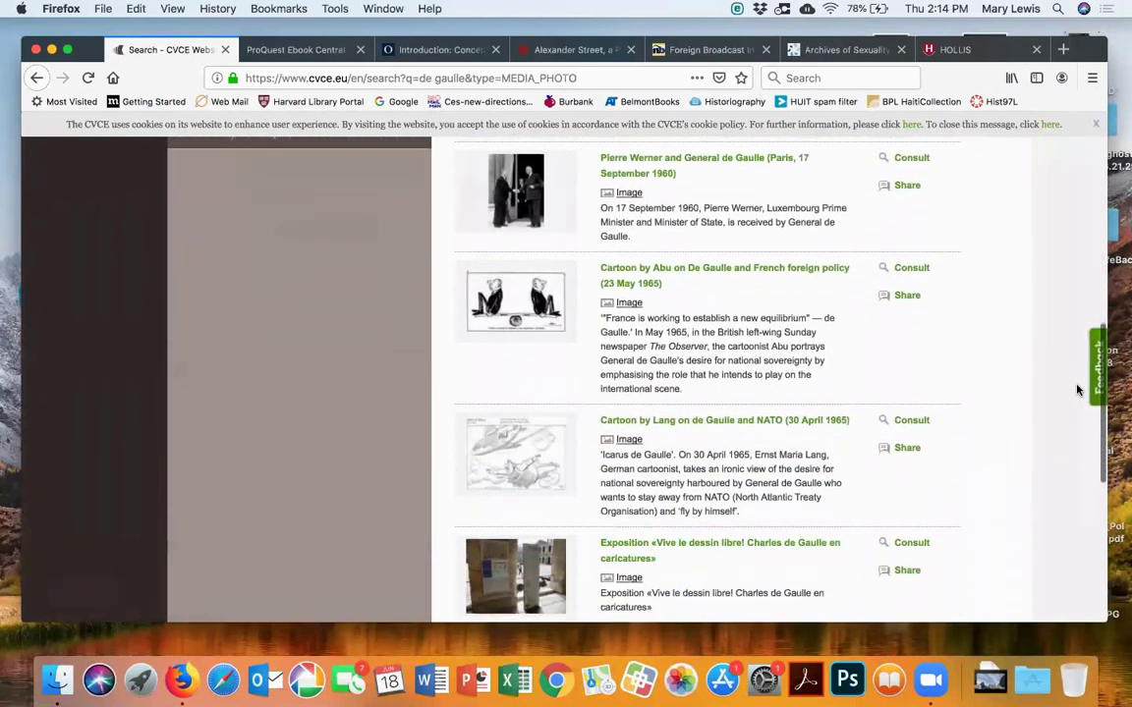
# Open the result "Cartoon by Abu on De Gaulle and French foreign policy (23 May 1965)" and view the drawing and its description
pyautogui.click(599, 392)
pyautogui.scroll(-7, 995, 399)
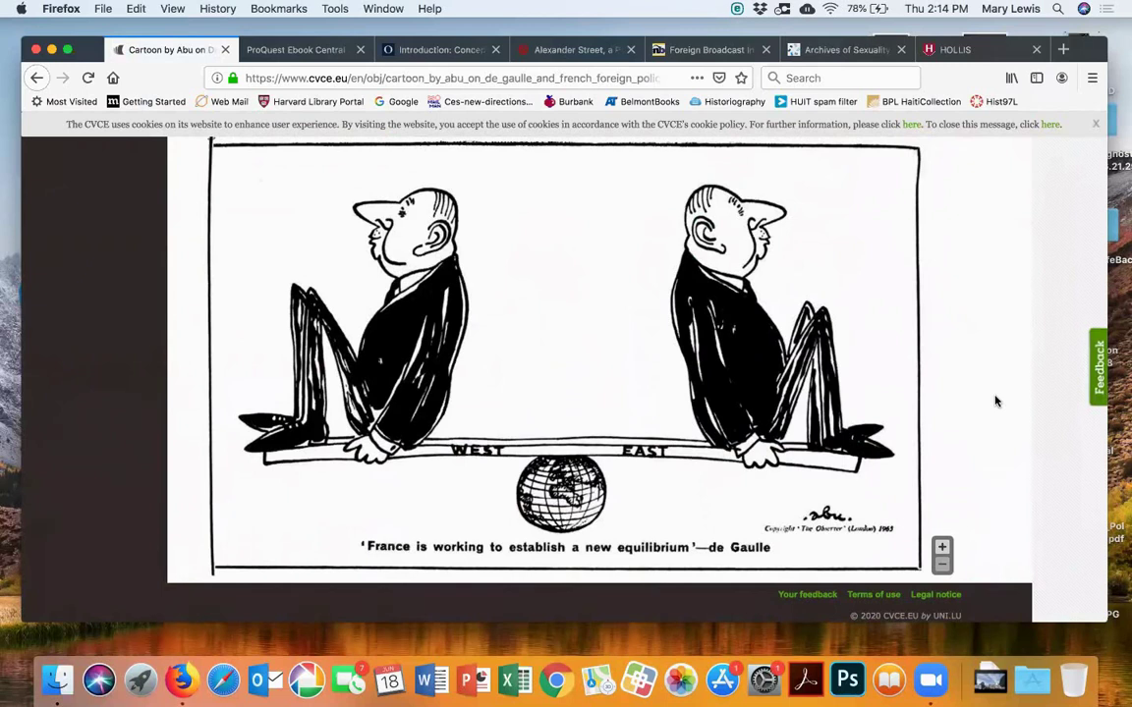
pyautogui.scroll(6, 996, 401)
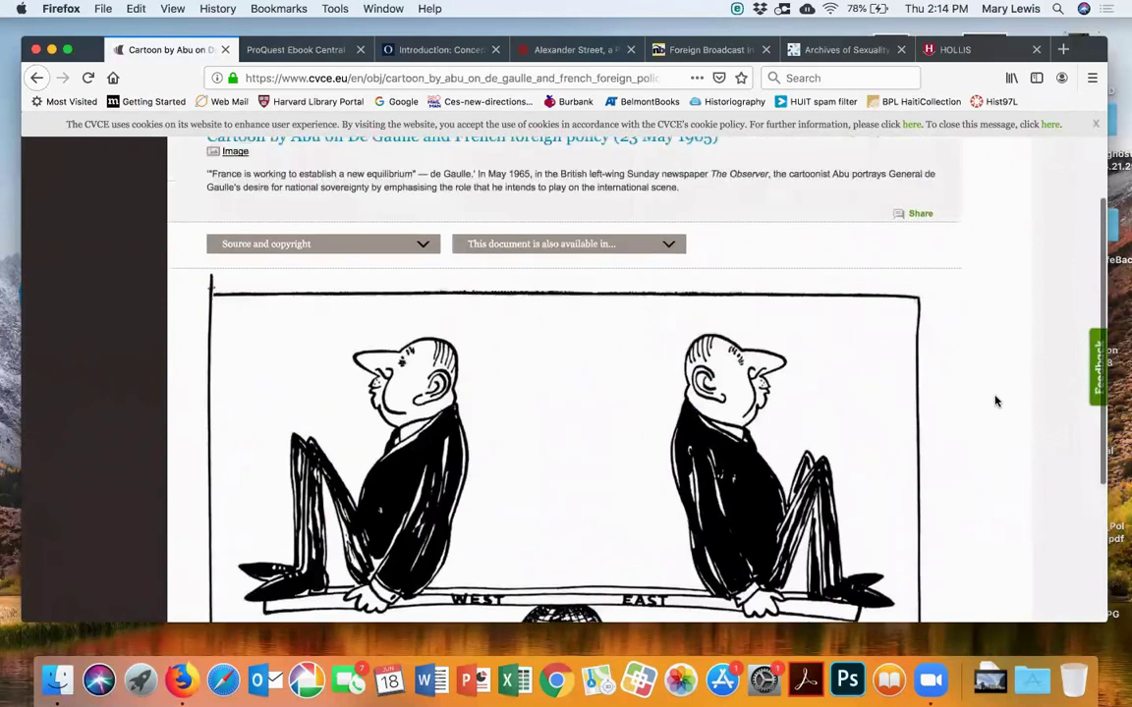
pyautogui.scroll(1, 995, 401)
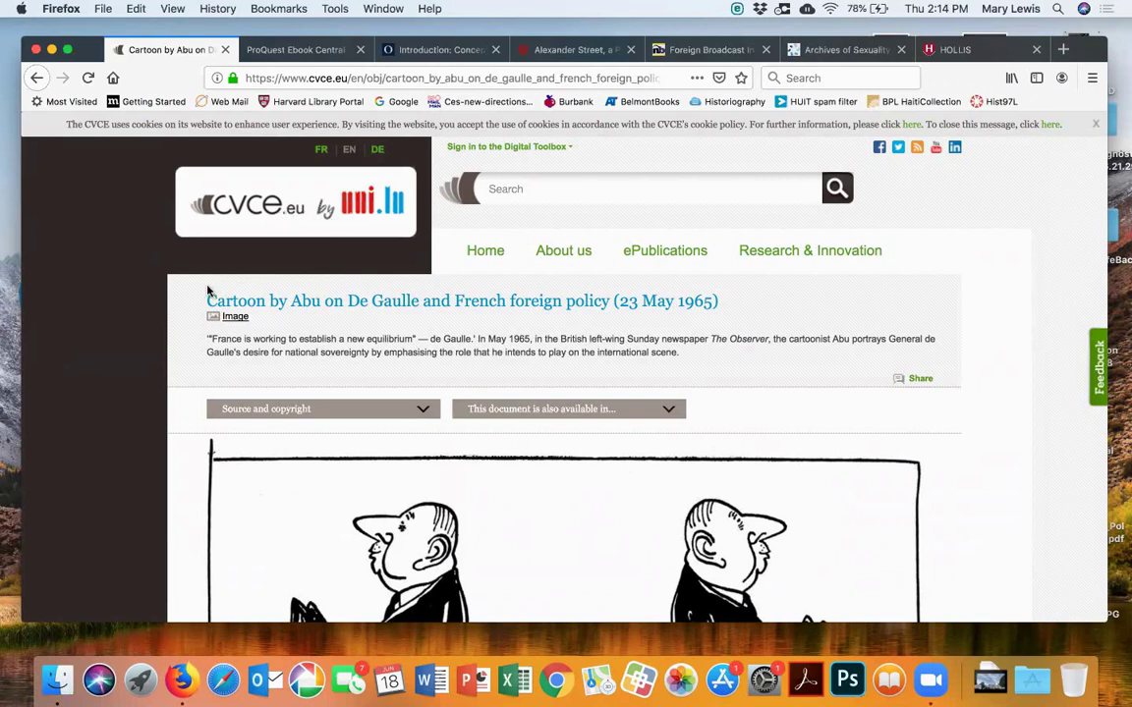
pyautogui.click(321, 77)
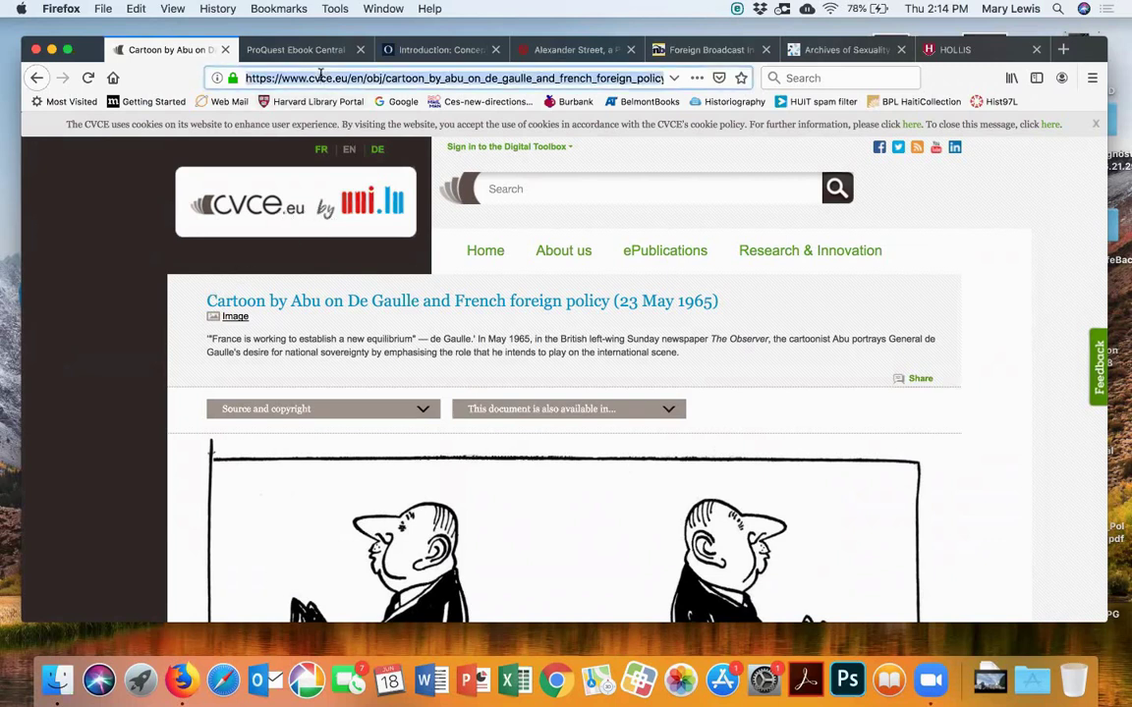
pyautogui.write('h')
pyautogui.press('BackSpace')
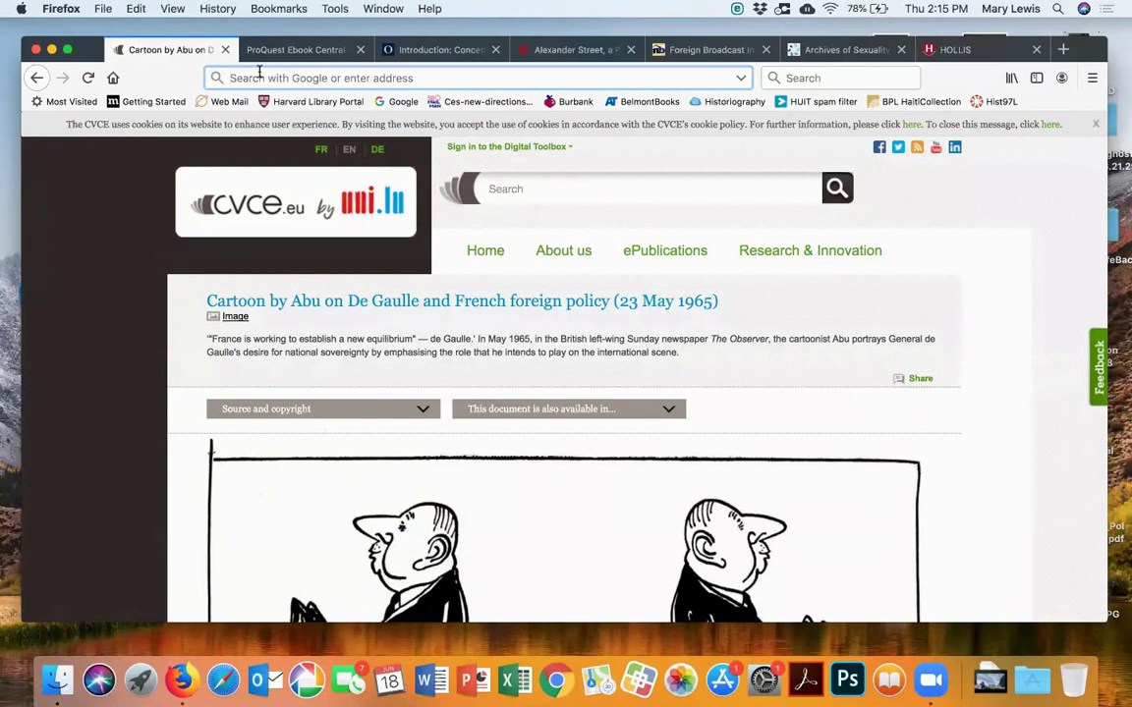
pyautogui.write('http')
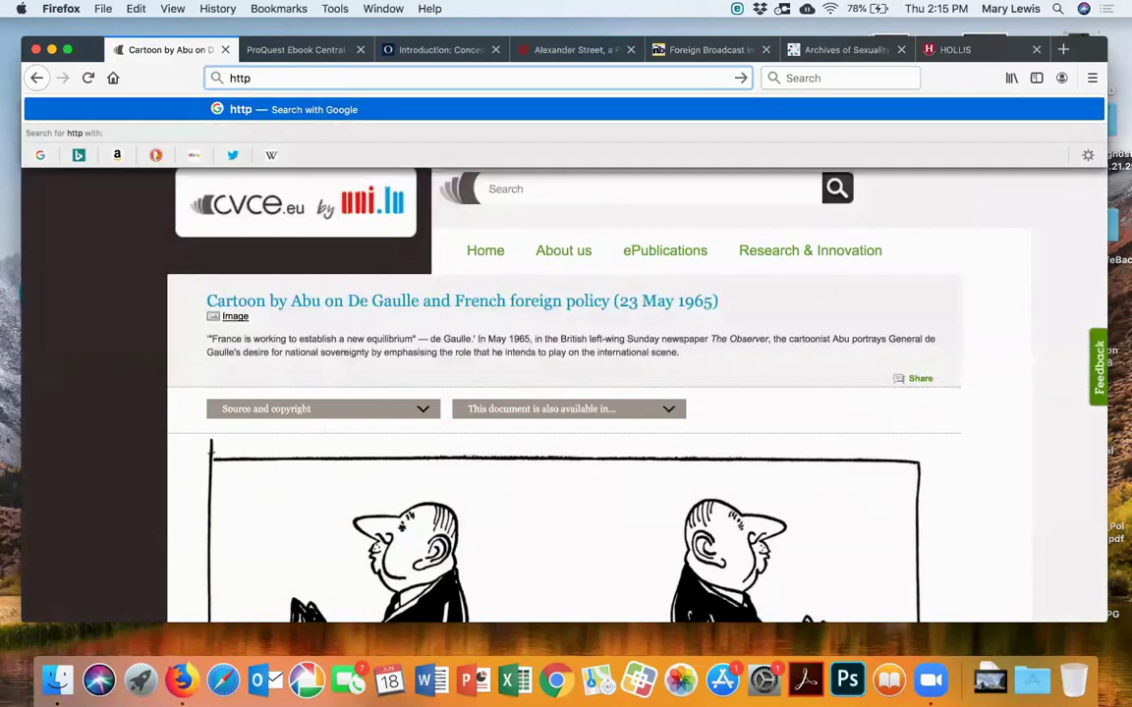
pyautogui.write('s:')
pyautogui.press('BackSpace')
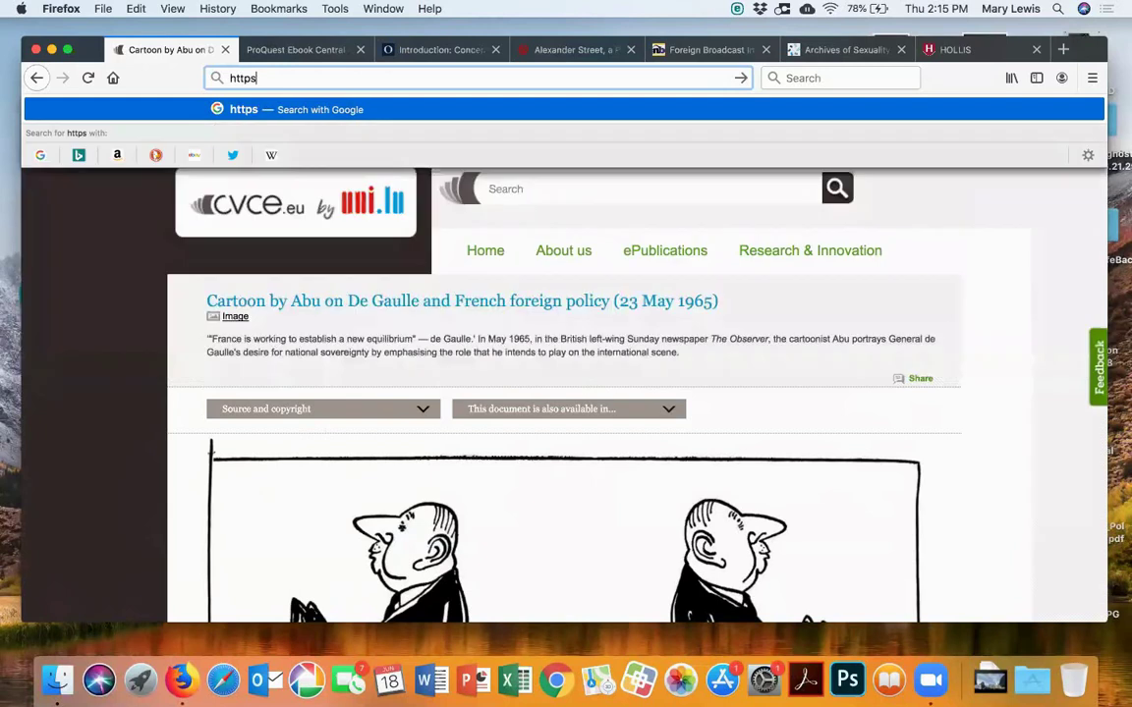
pyautogui.write('://')
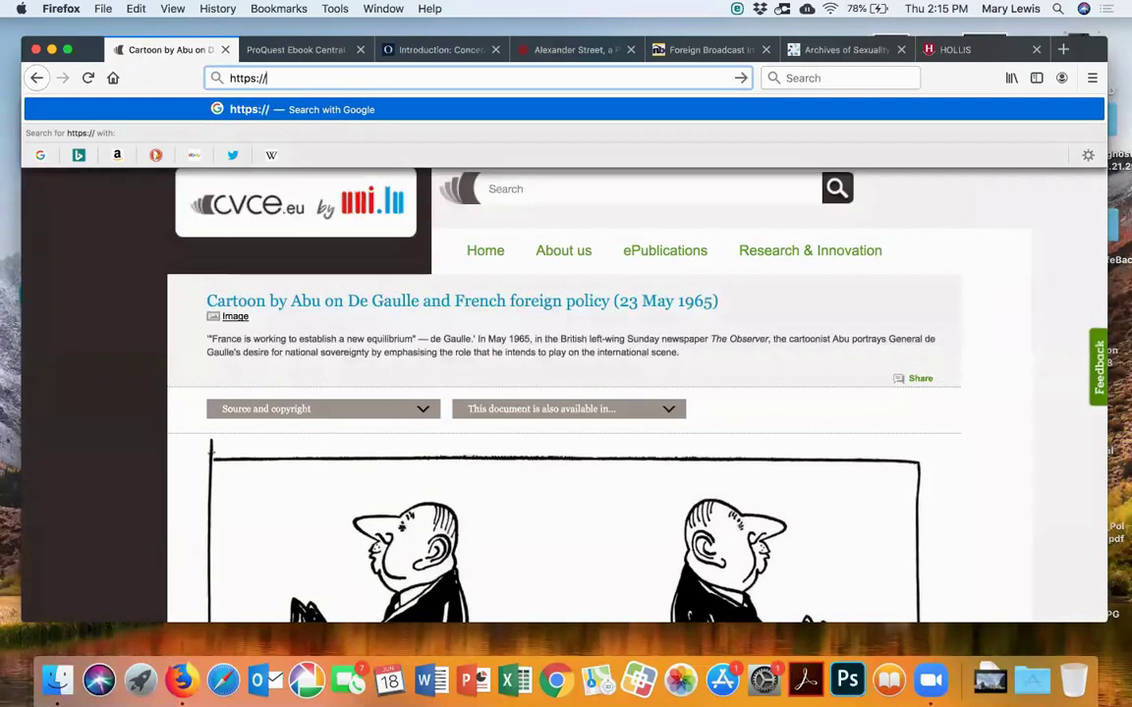
pyautogui.write('library.harva')
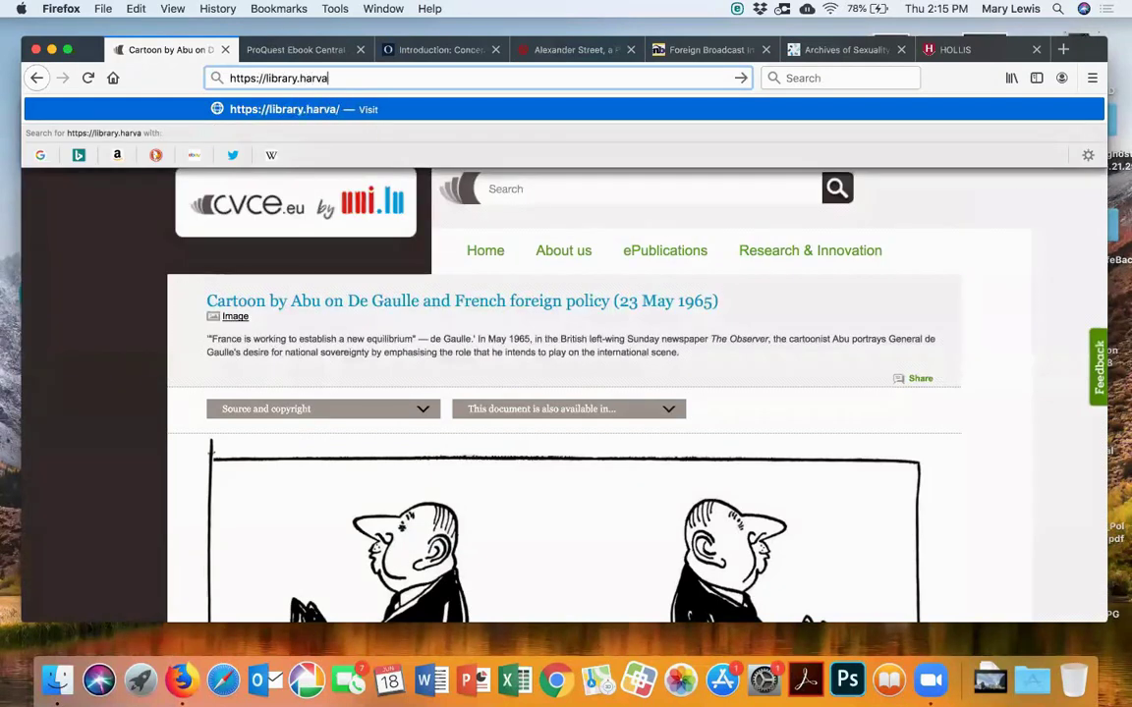
pyautogui.write('rd.edu/service')
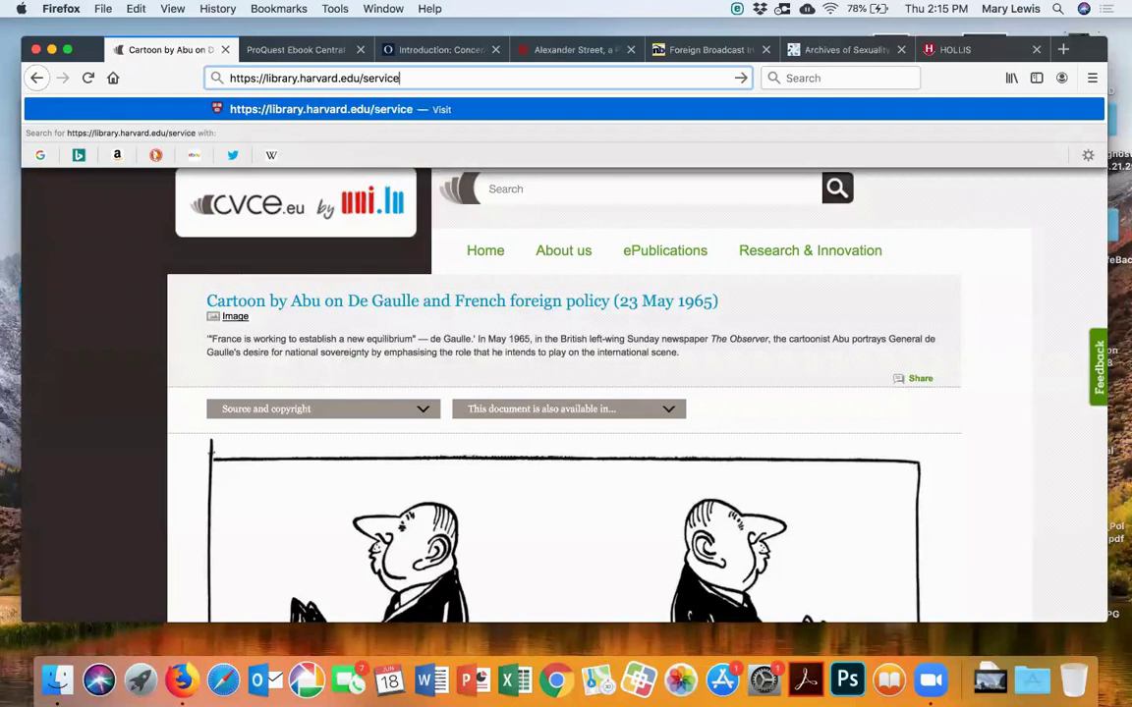
pyautogui.write('s-tool')
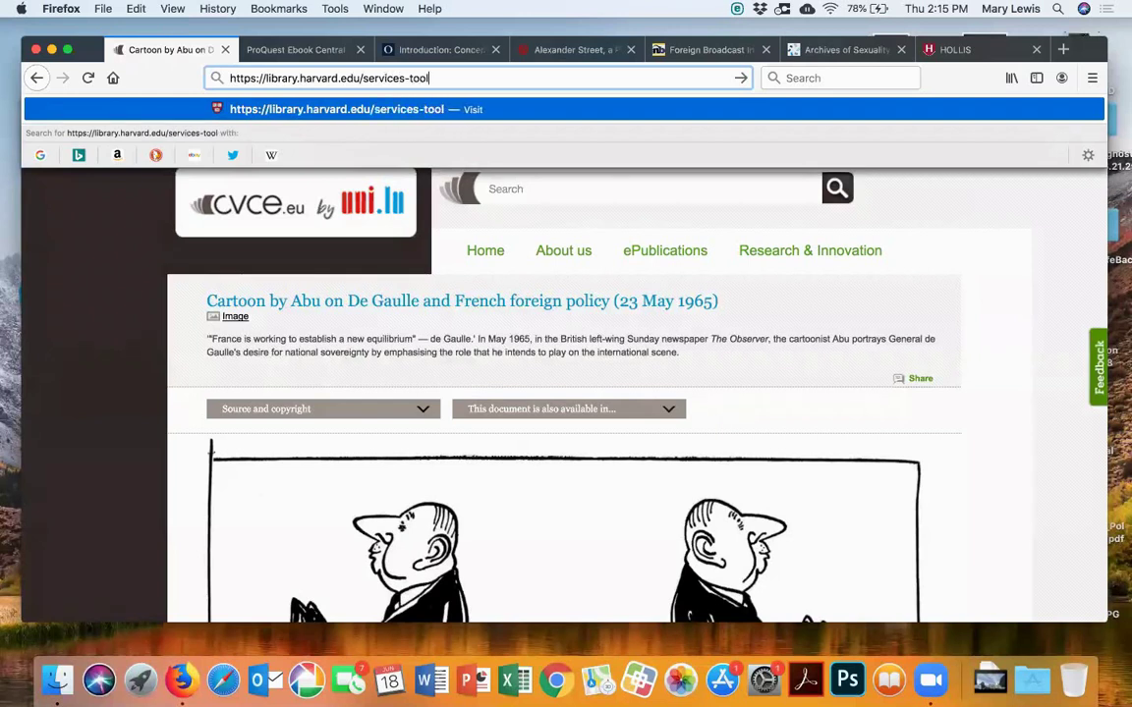
pyautogui.write('s/lib')
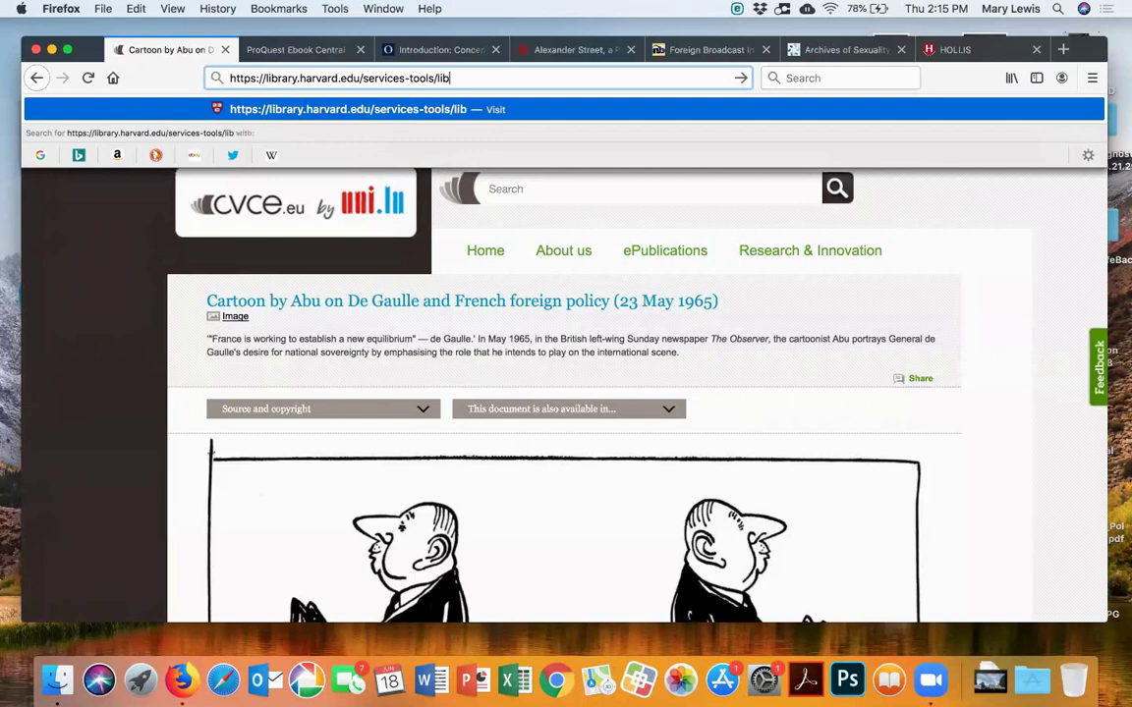
pyautogui.write('rary-liaisons')
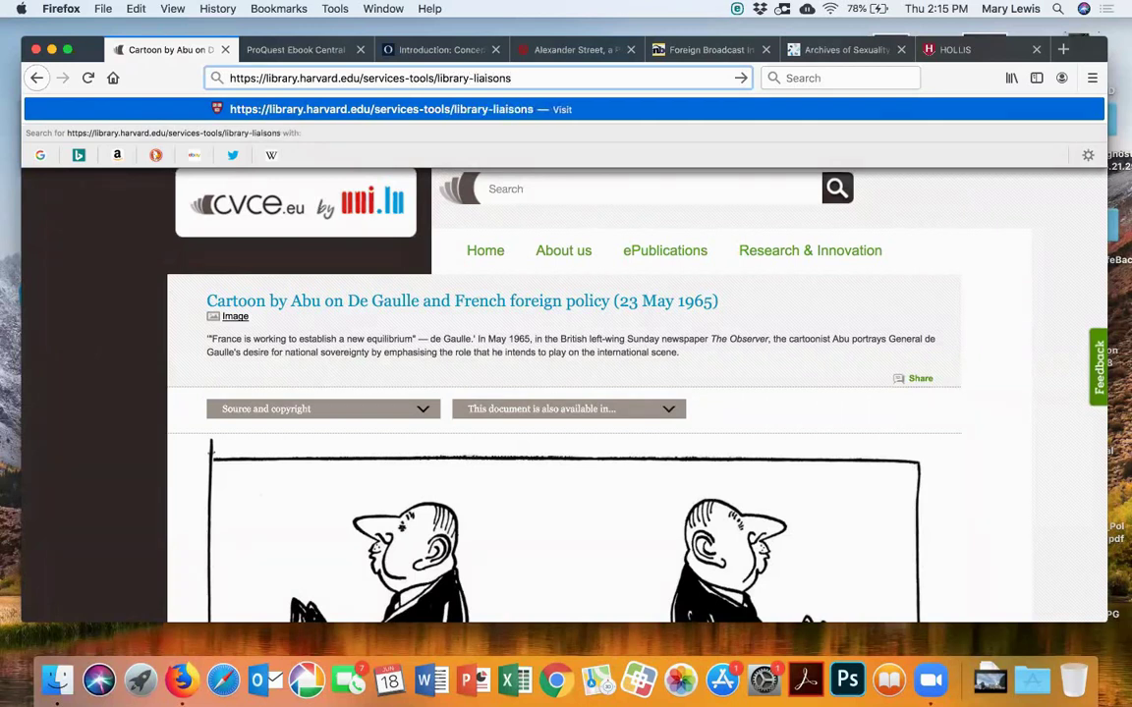
pyautogui.press('Return')
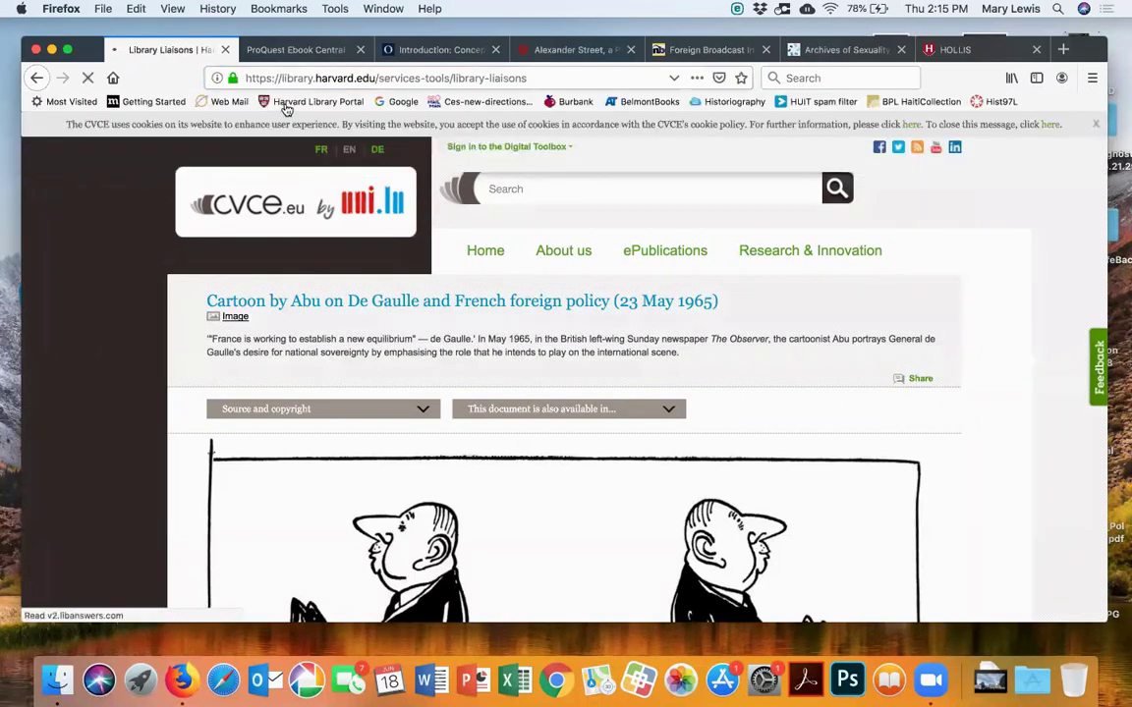
# Expand the liaison list by undergraduate concentration and go through it to the History entries
pyautogui.scroll(-10, 595, 406)
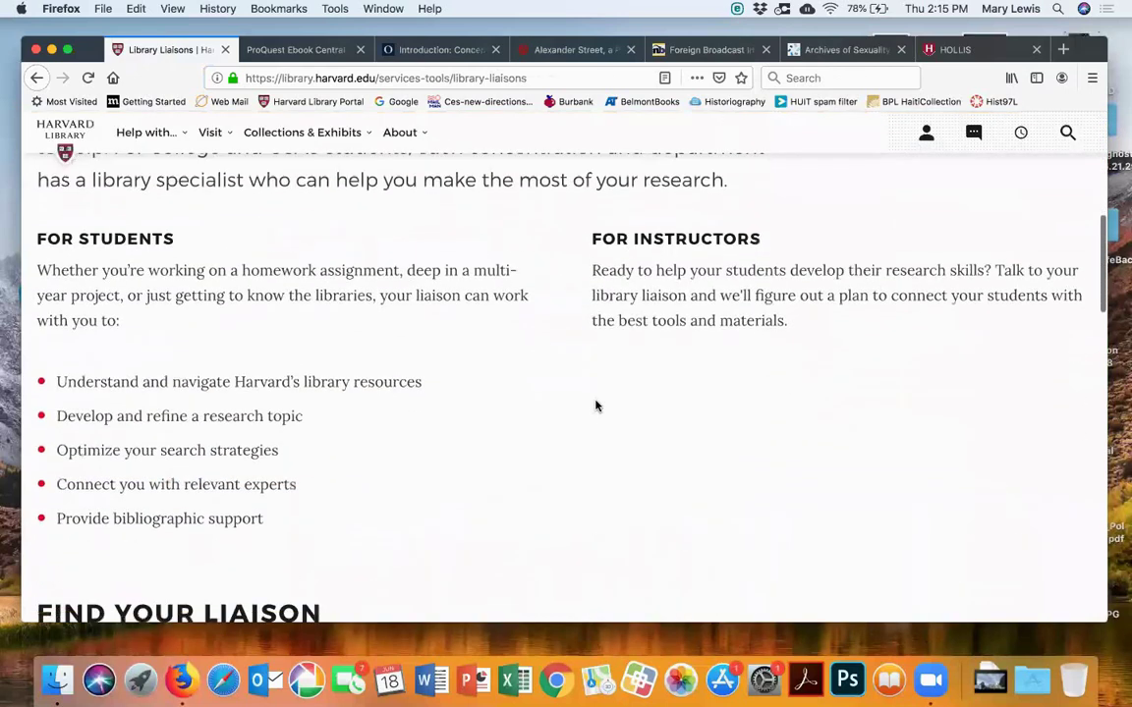
pyautogui.scroll(-2, 595, 406)
pyautogui.click(758, 389)
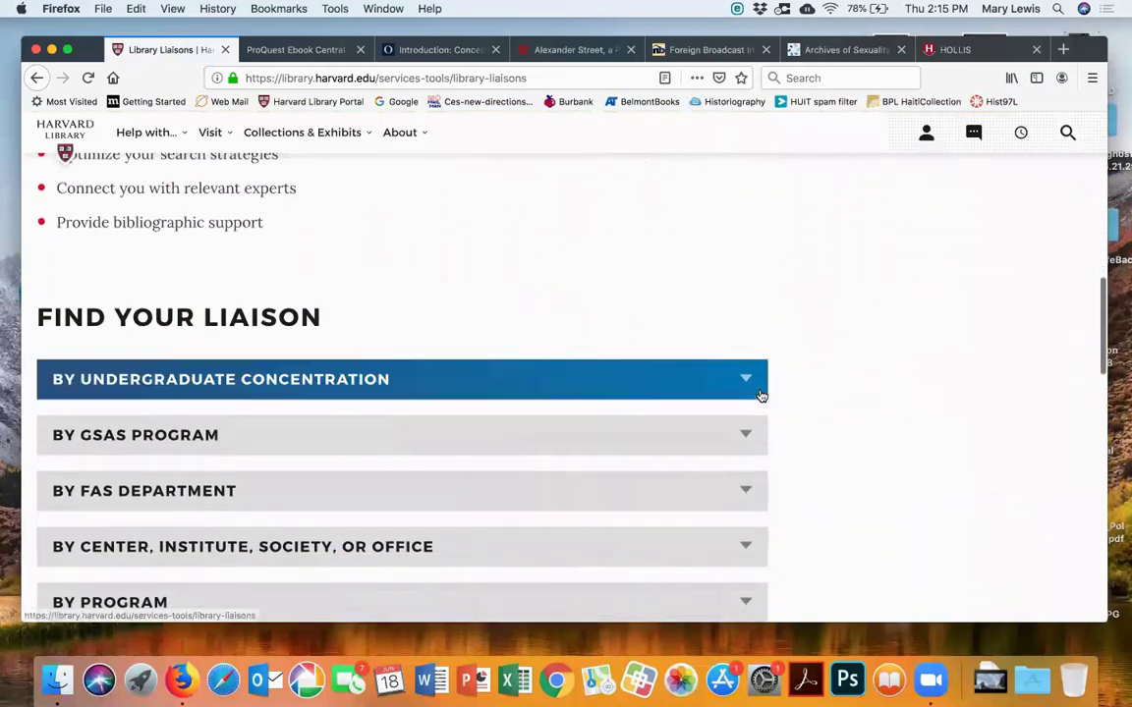
pyautogui.scroll(-8, 825, 453)
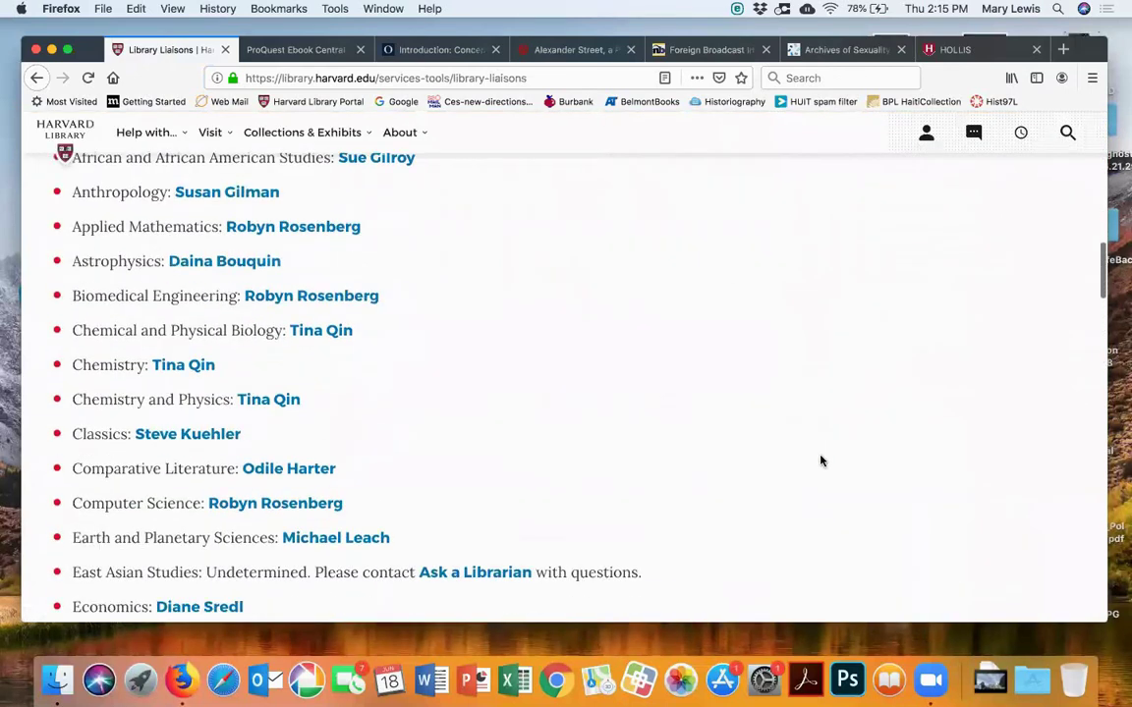
pyautogui.scroll(-5, 822, 461)
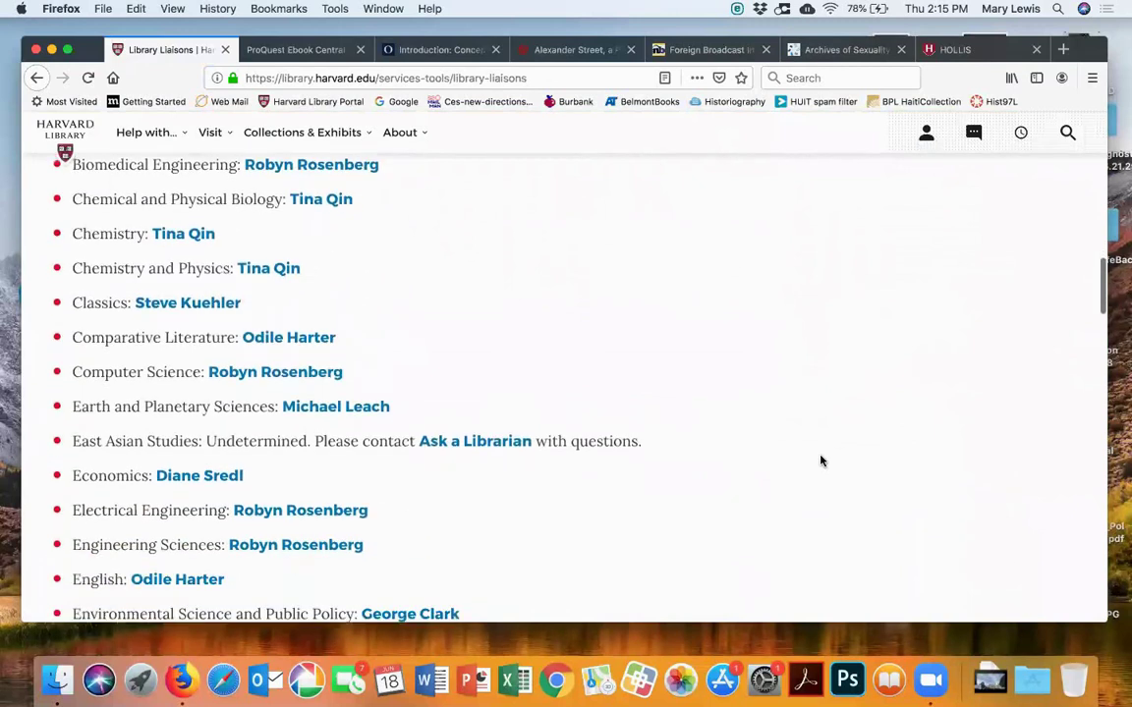
pyautogui.scroll(-1, 822, 461)
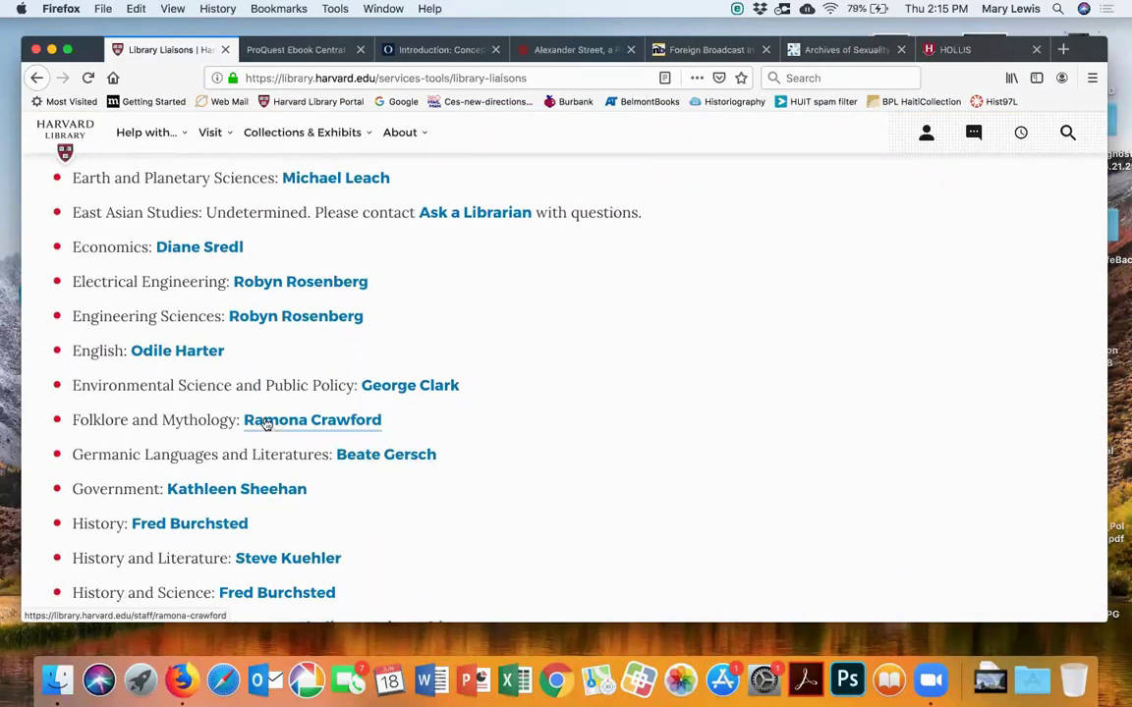
# Look through the History-related liaisons in the undergraduate concentration list and collapse that list
pyautogui.scroll(-5, 601, 399)
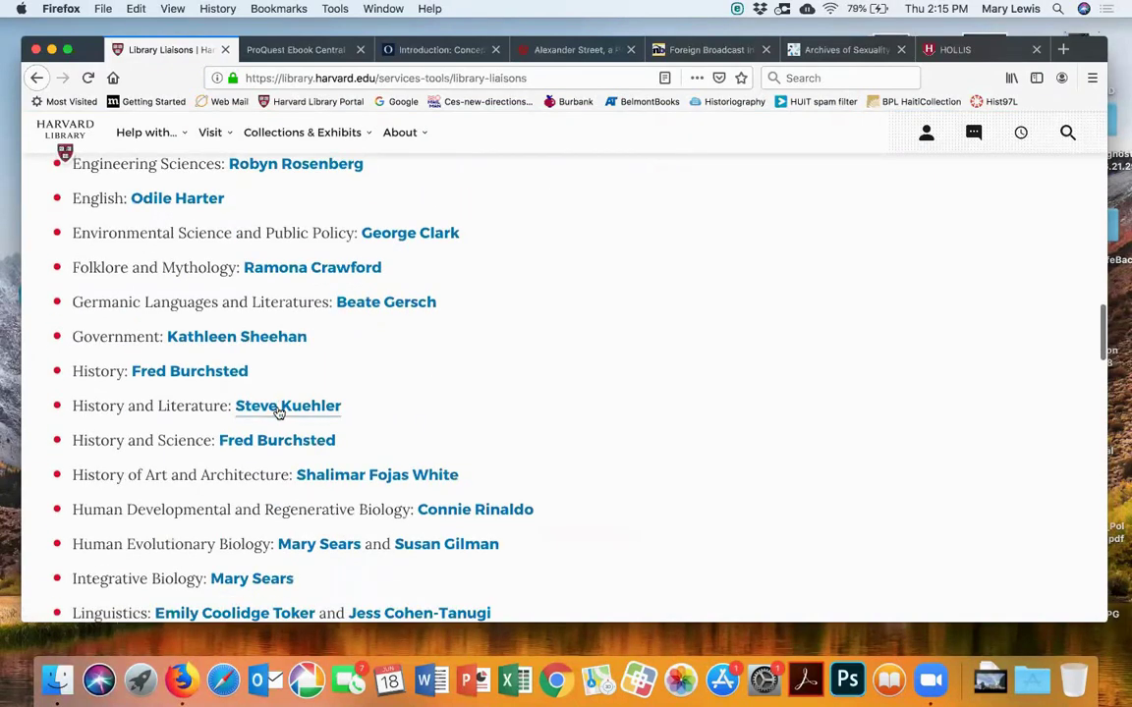
pyautogui.scroll(-4, 599, 435)
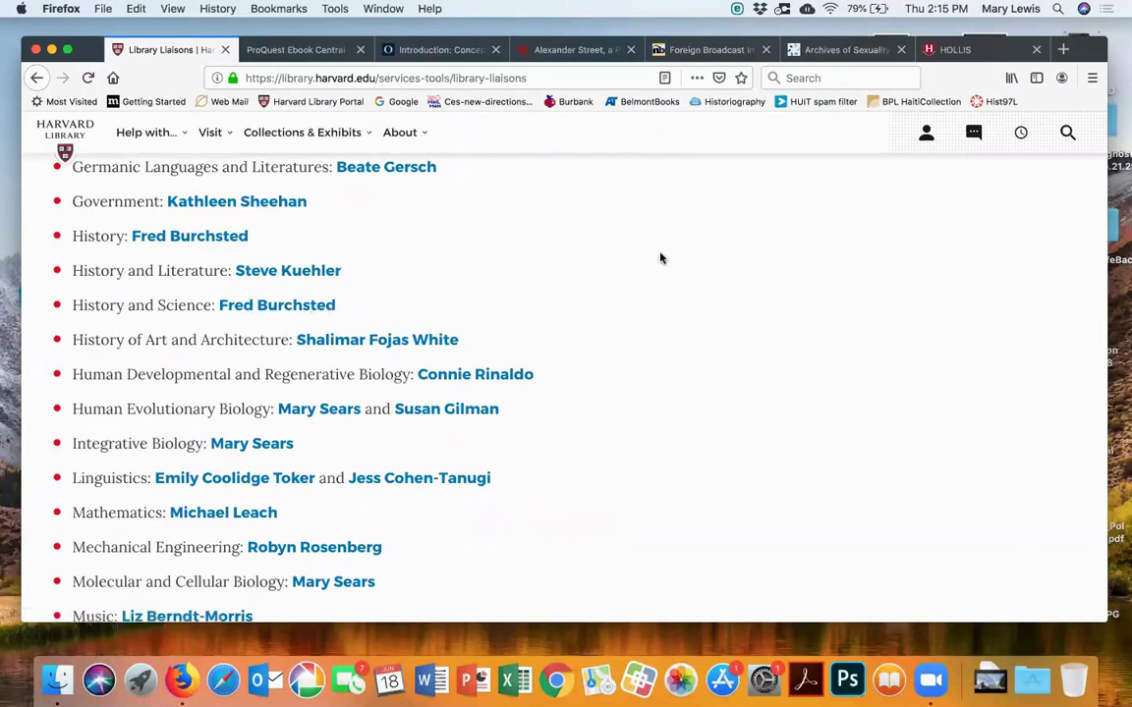
pyautogui.scroll(-3, 689, 275)
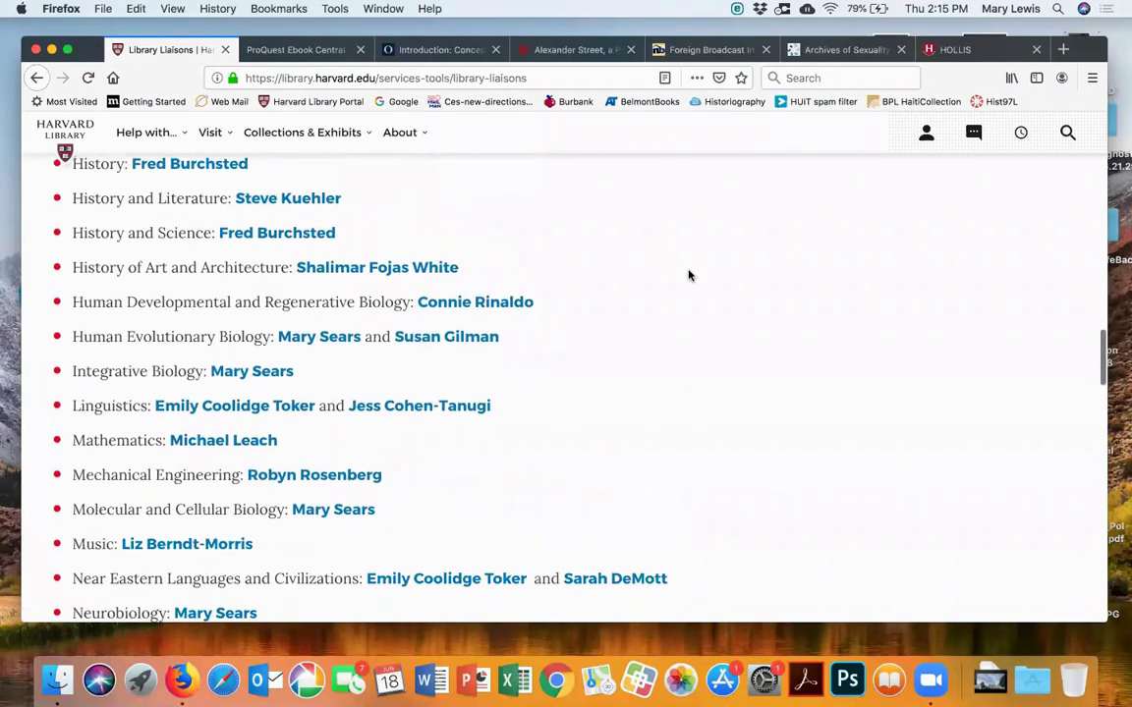
pyautogui.scroll(15, 689, 275)
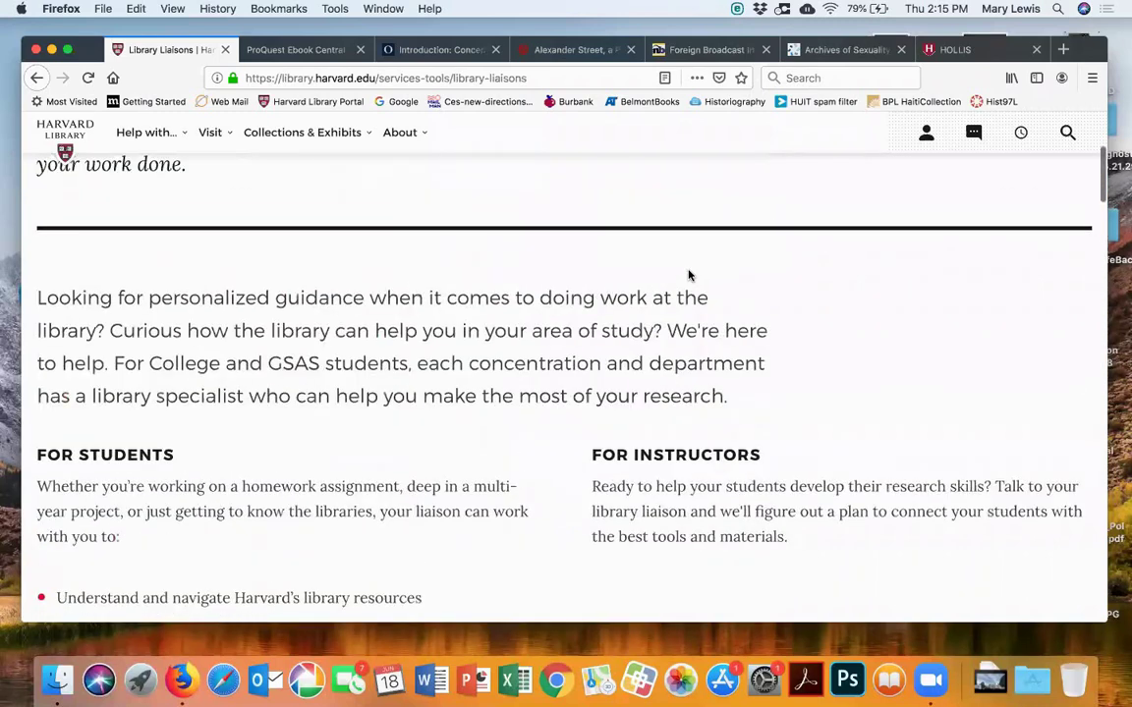
pyautogui.scroll(-7, 689, 275)
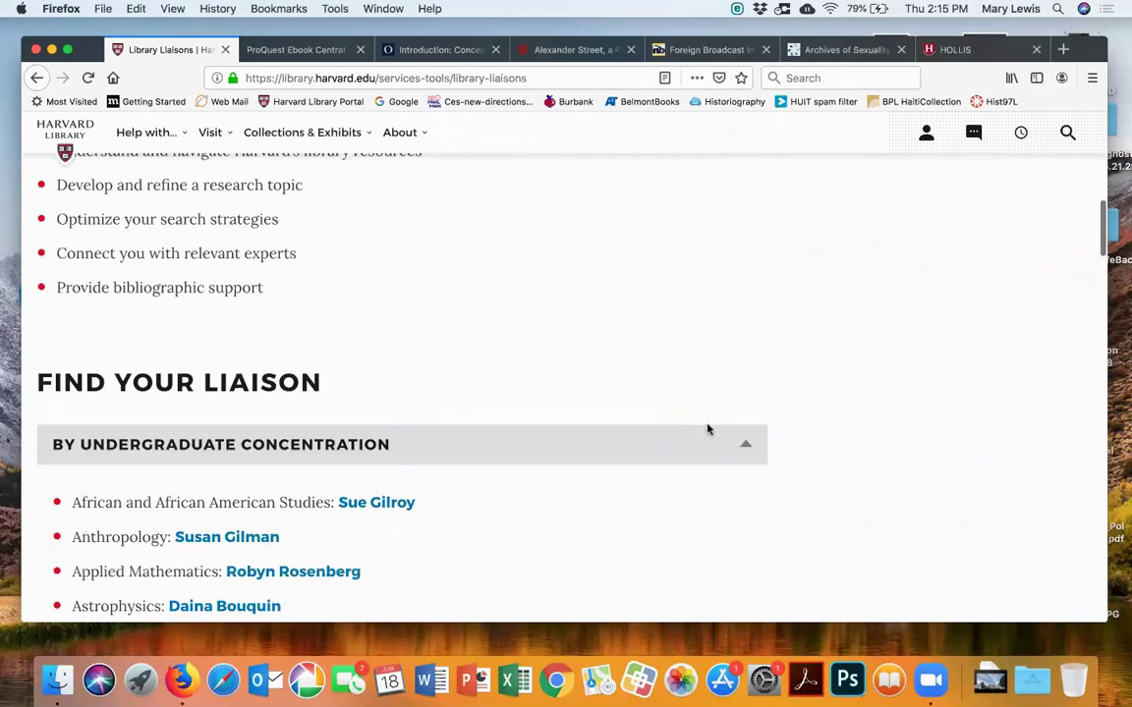
pyautogui.click(747, 451)
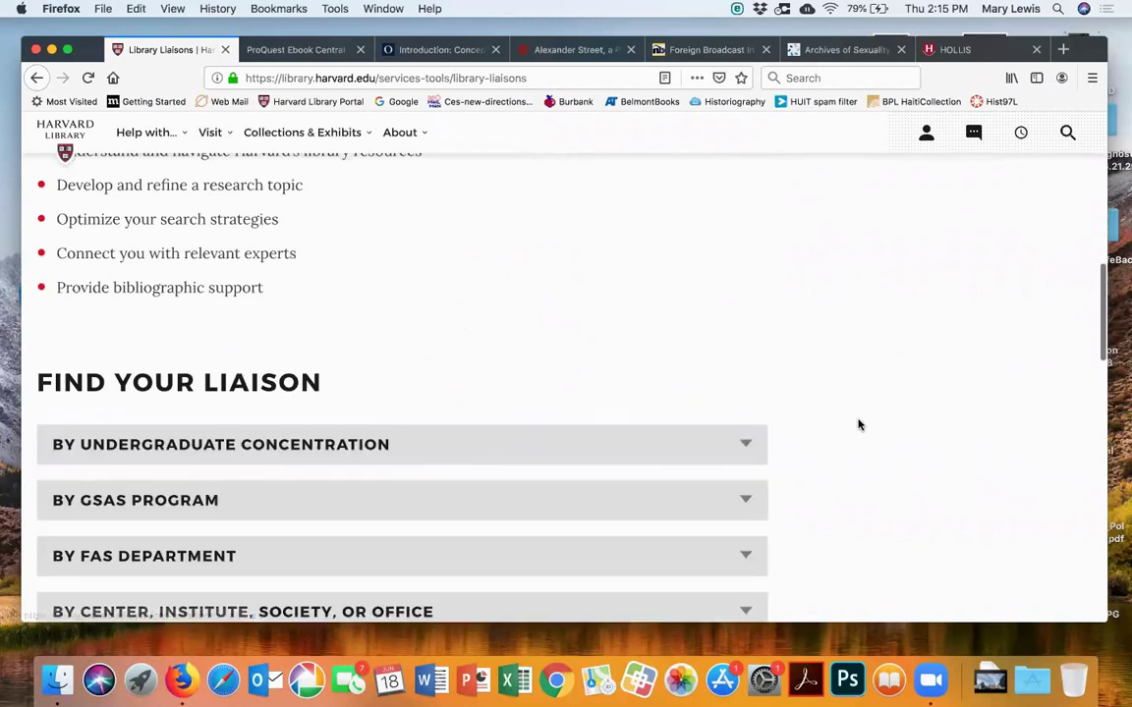
# Expand the liaison list by center, institute, society, or office, look through its entries, and collapse it again
pyautogui.scroll(-3, 859, 424)
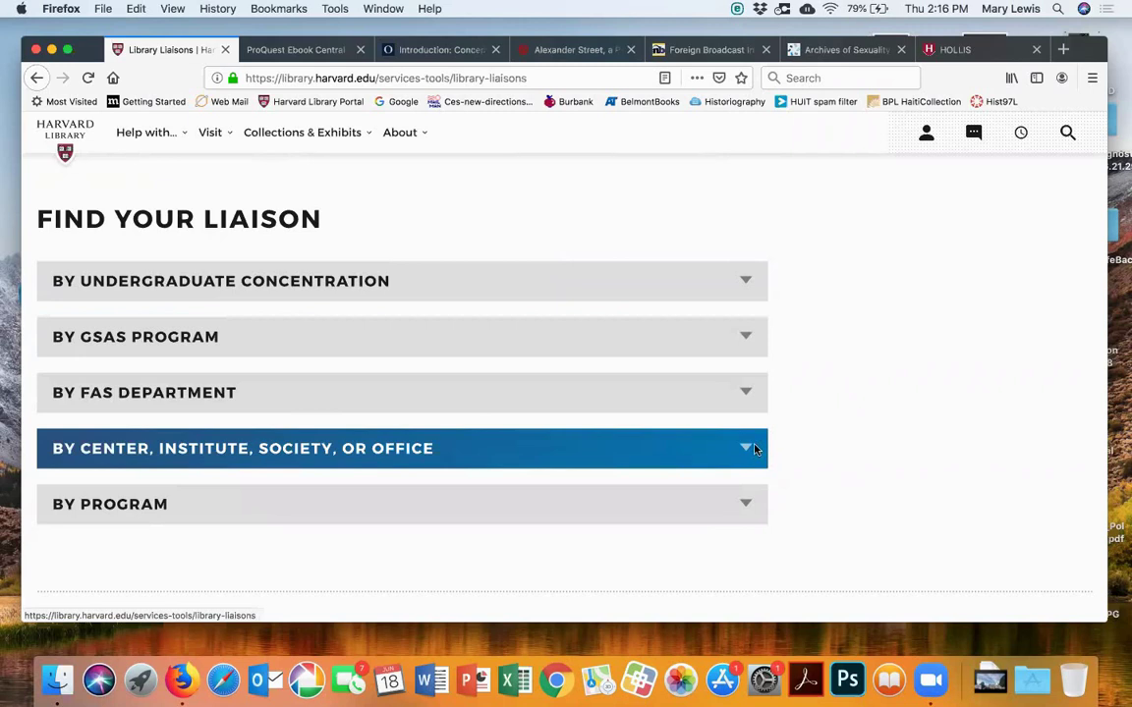
pyautogui.click(748, 448)
pyautogui.scroll(-10, 903, 442)
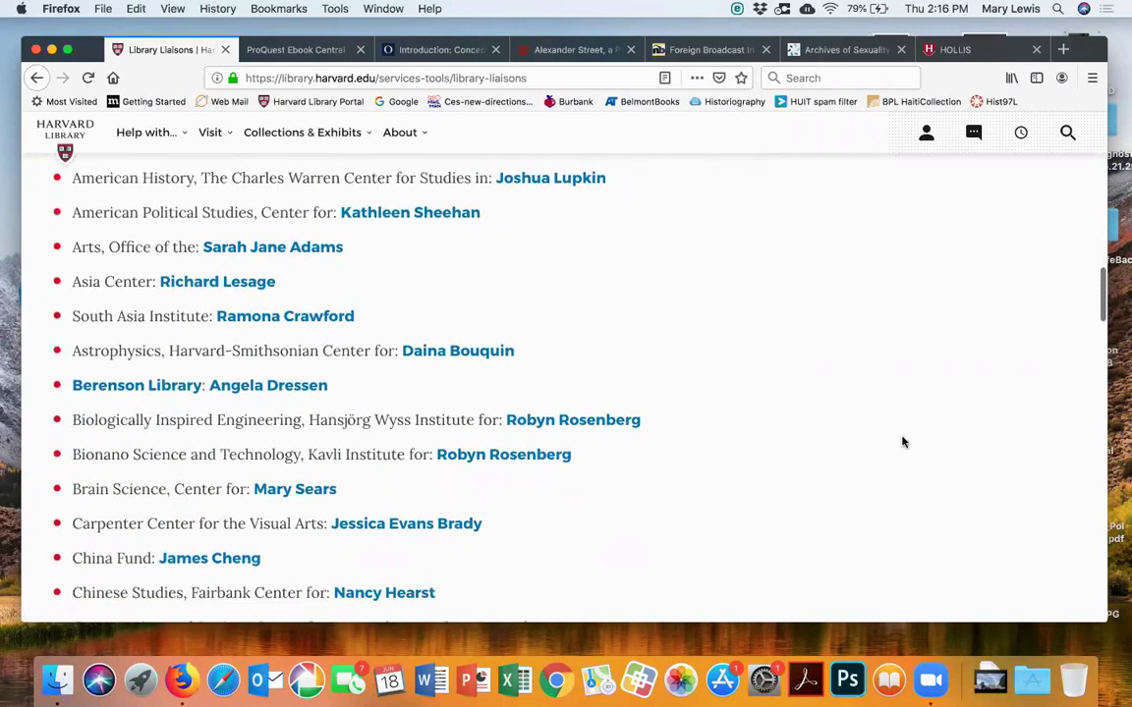
pyautogui.scroll(-2, 903, 442)
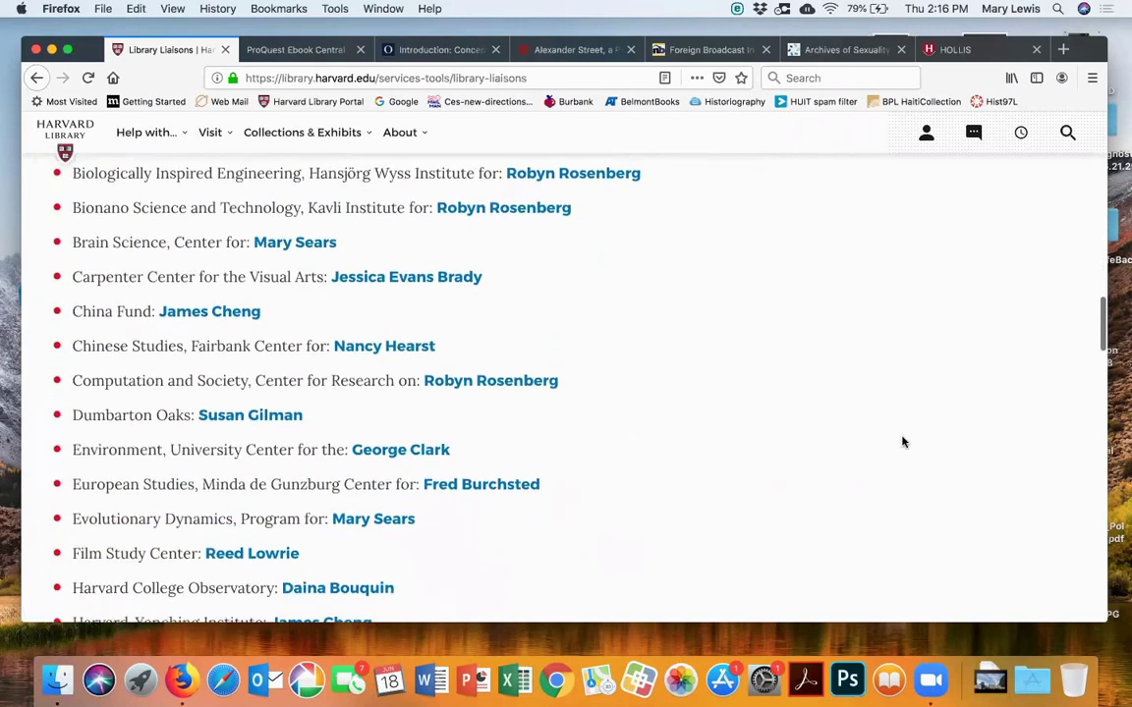
pyautogui.scroll(-6, 903, 443)
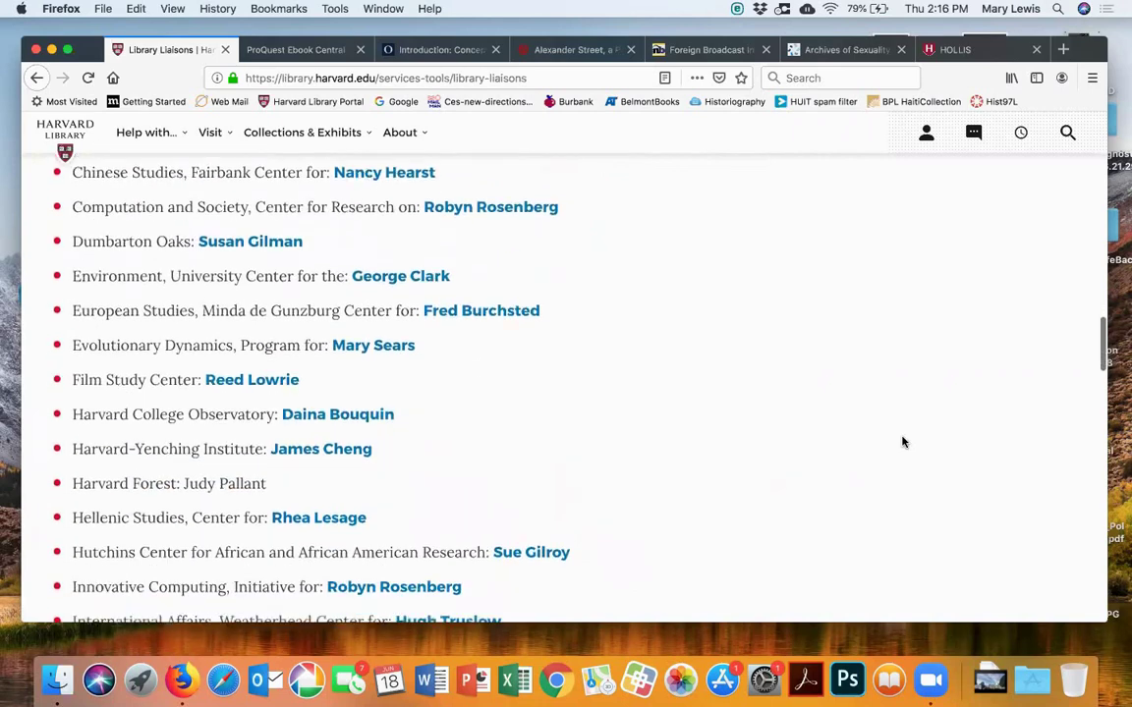
pyautogui.scroll(-4, 903, 443)
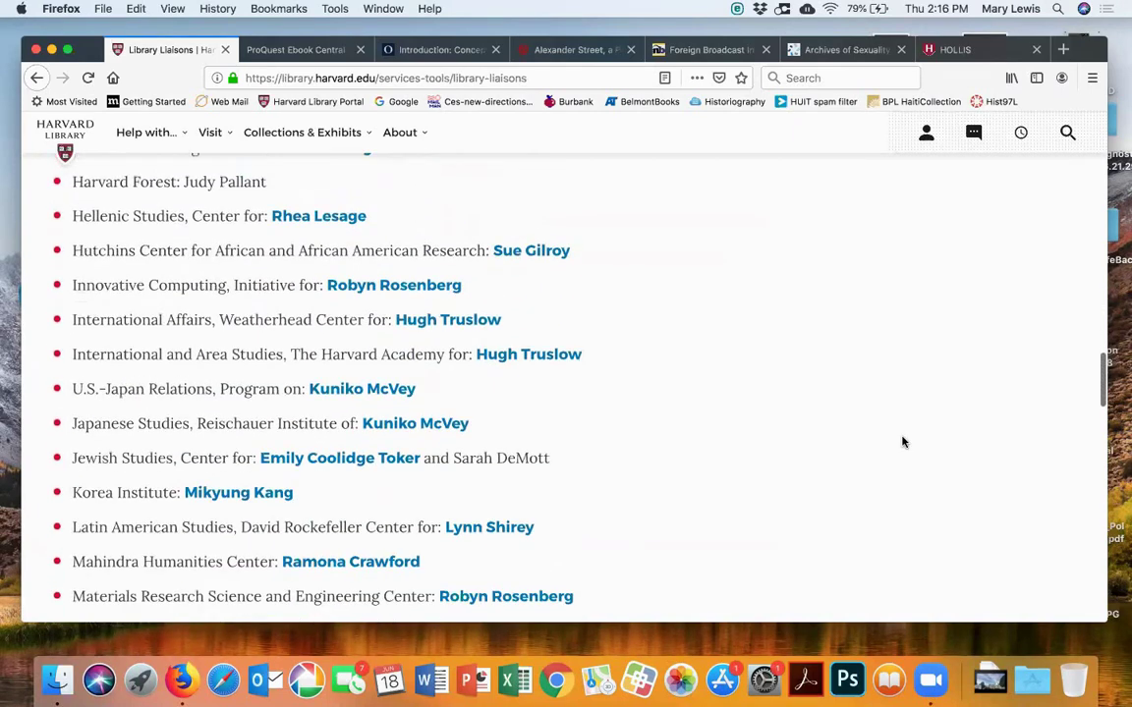
pyautogui.scroll(-2, 903, 442)
pyautogui.scroll(-1, 903, 442)
pyautogui.scroll(20, 903, 442)
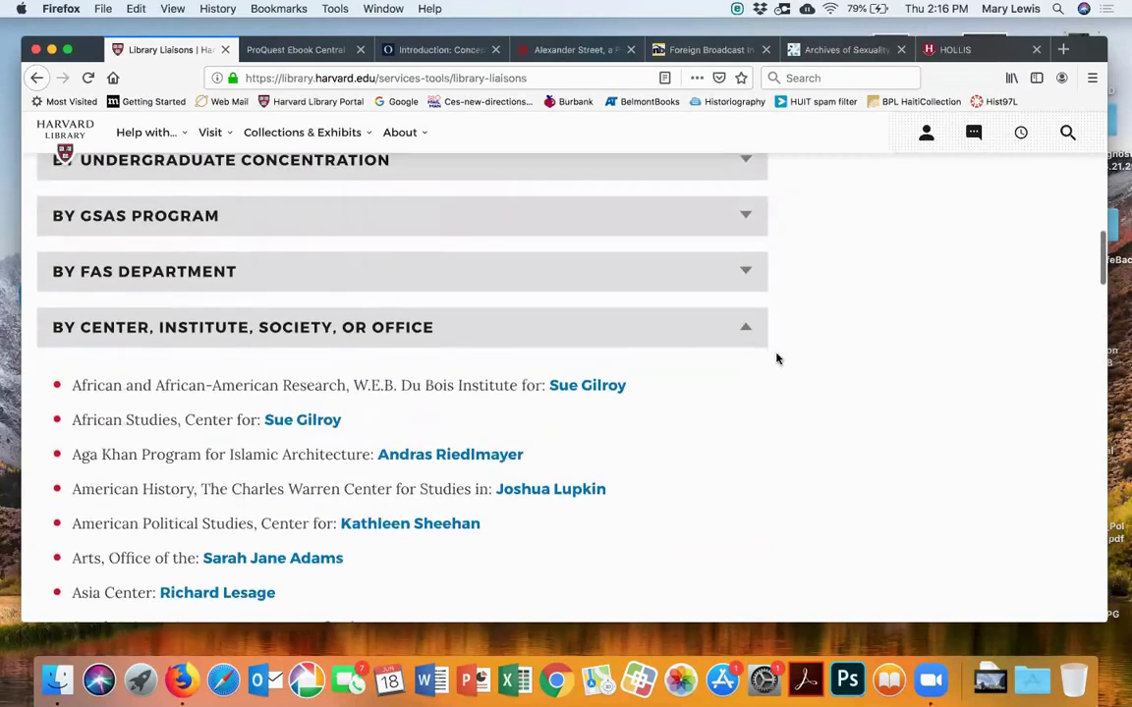
pyautogui.click(749, 325)
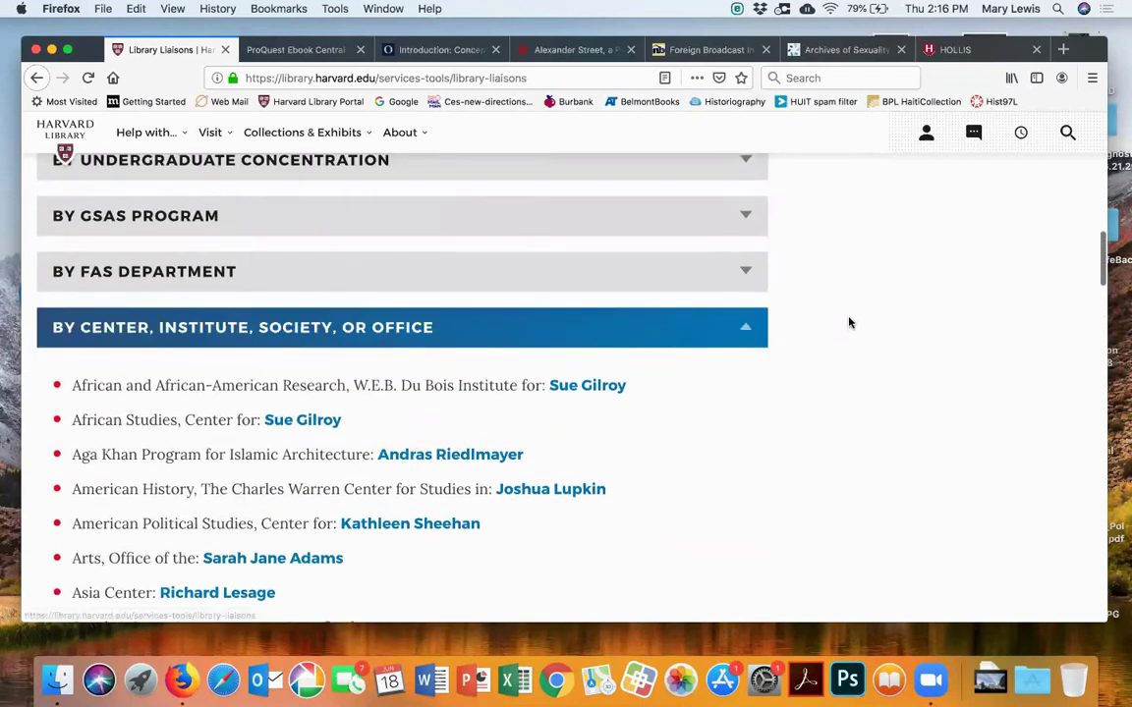
# Reopen the liaison list by undergraduate concentration and review the entries from History through the social science and language fields
pyautogui.scroll(3, 852, 326)
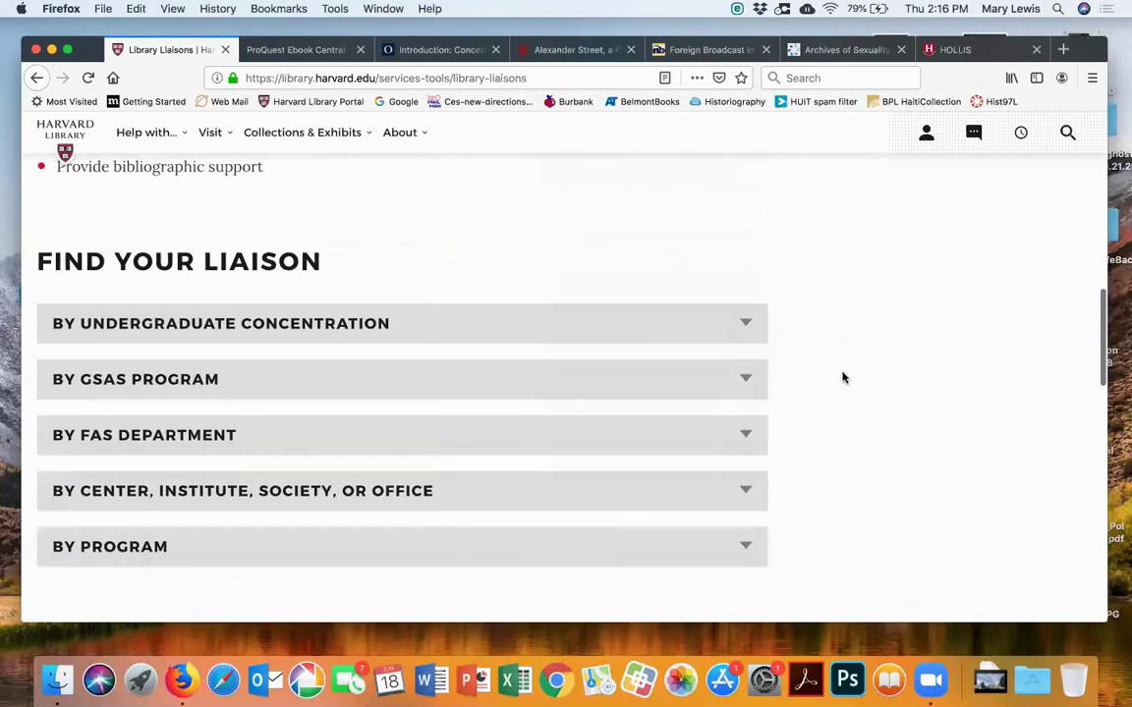
pyautogui.click(745, 325)
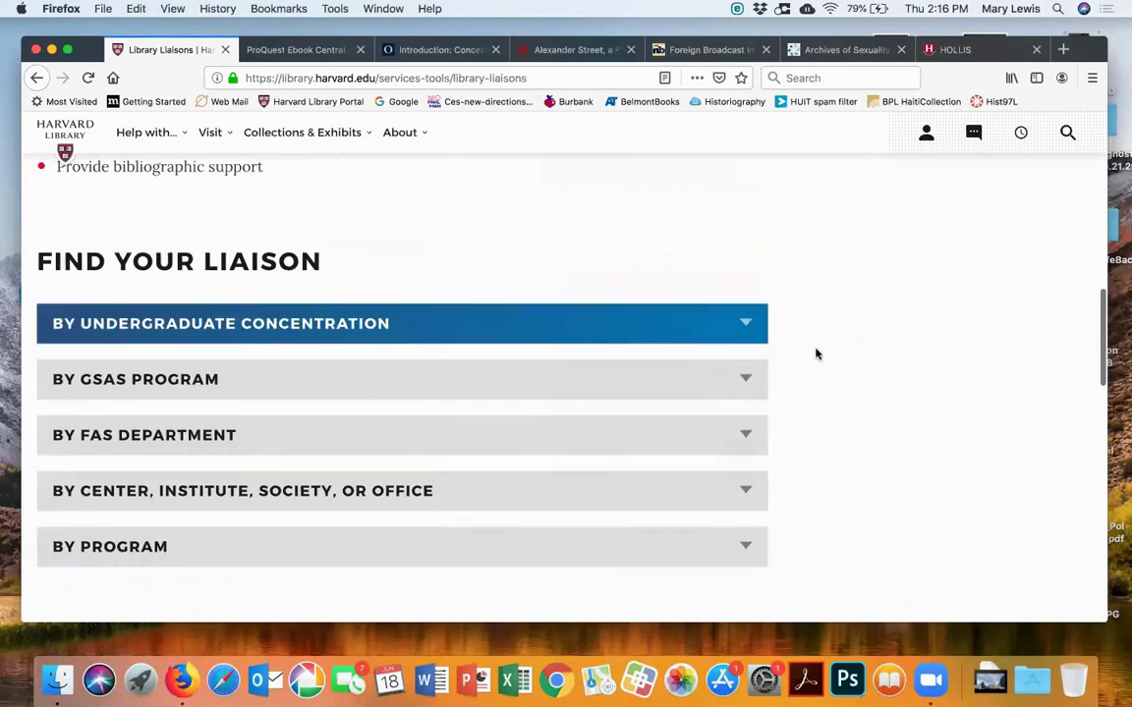
pyautogui.scroll(-6, 815, 353)
pyautogui.scroll(-13, 816, 354)
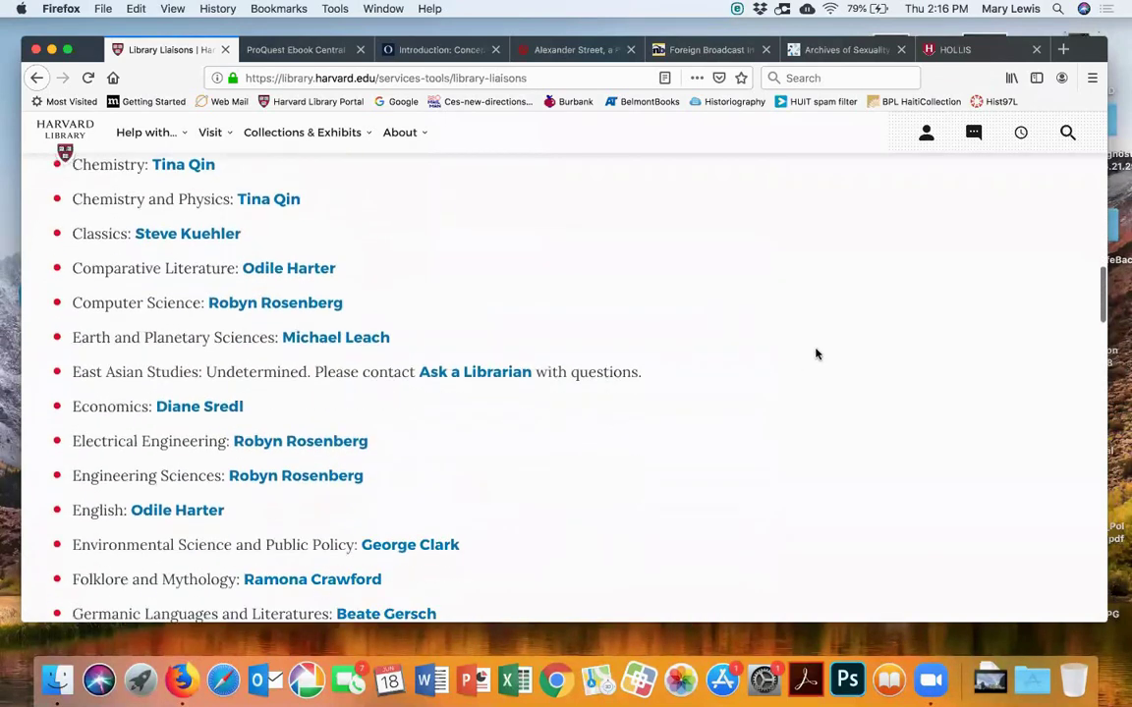
pyautogui.scroll(4, 816, 354)
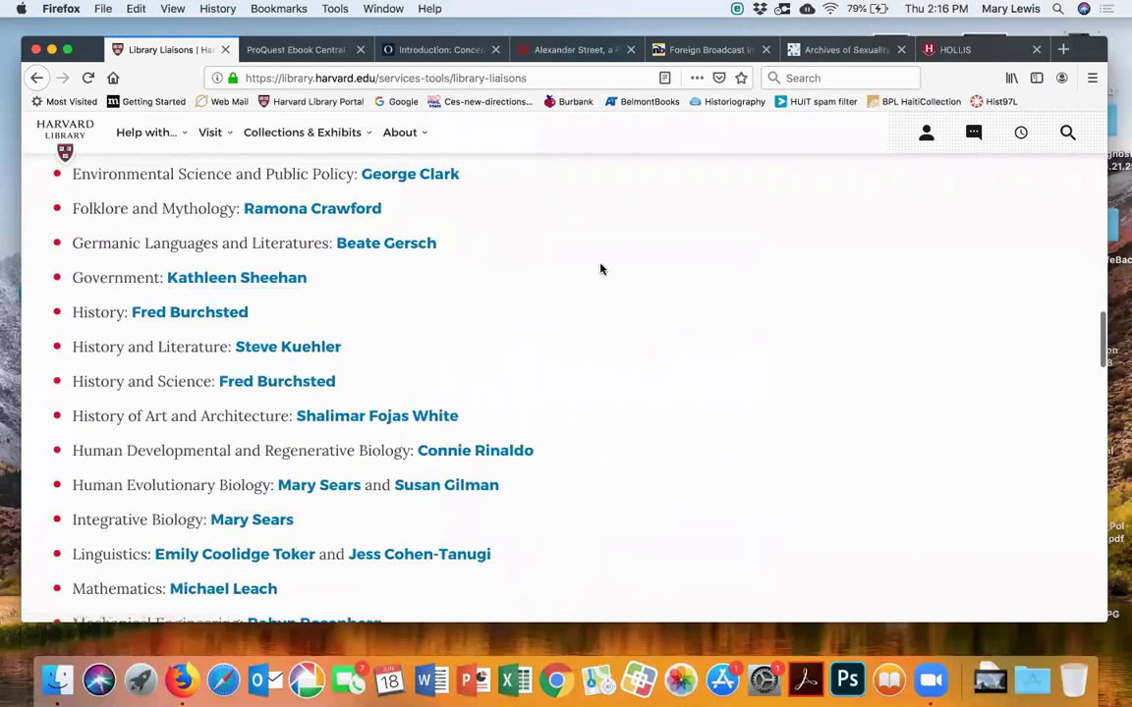
pyautogui.scroll(-9, 779, 312)
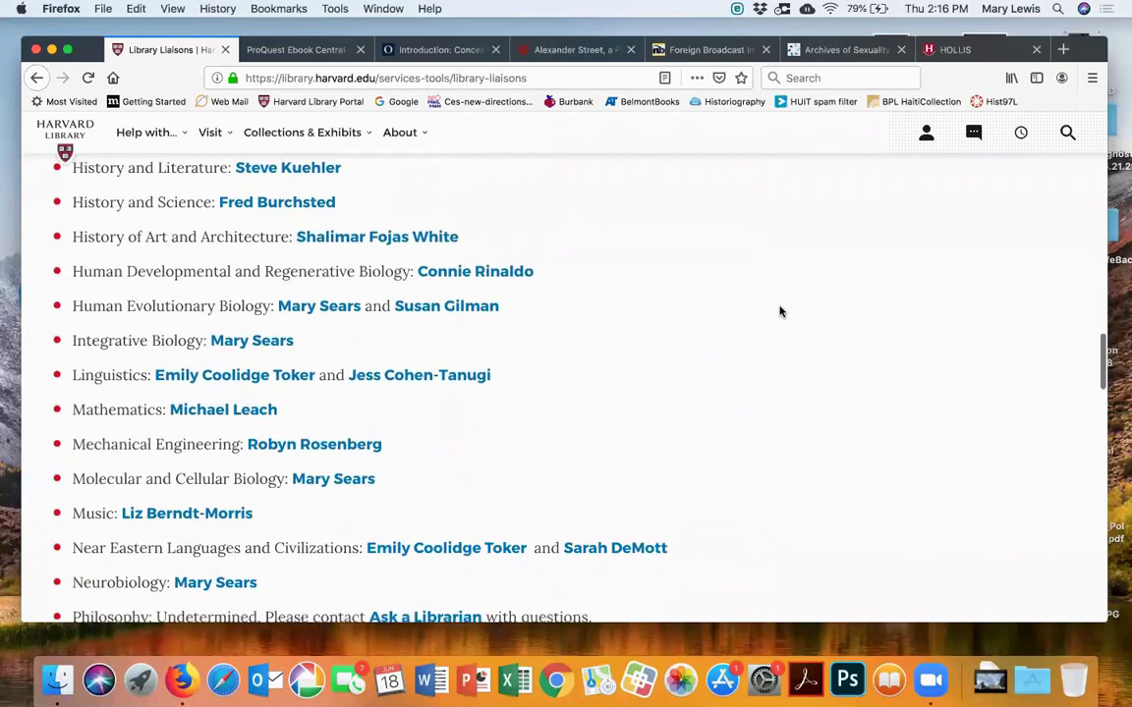
pyautogui.scroll(-3, 779, 311)
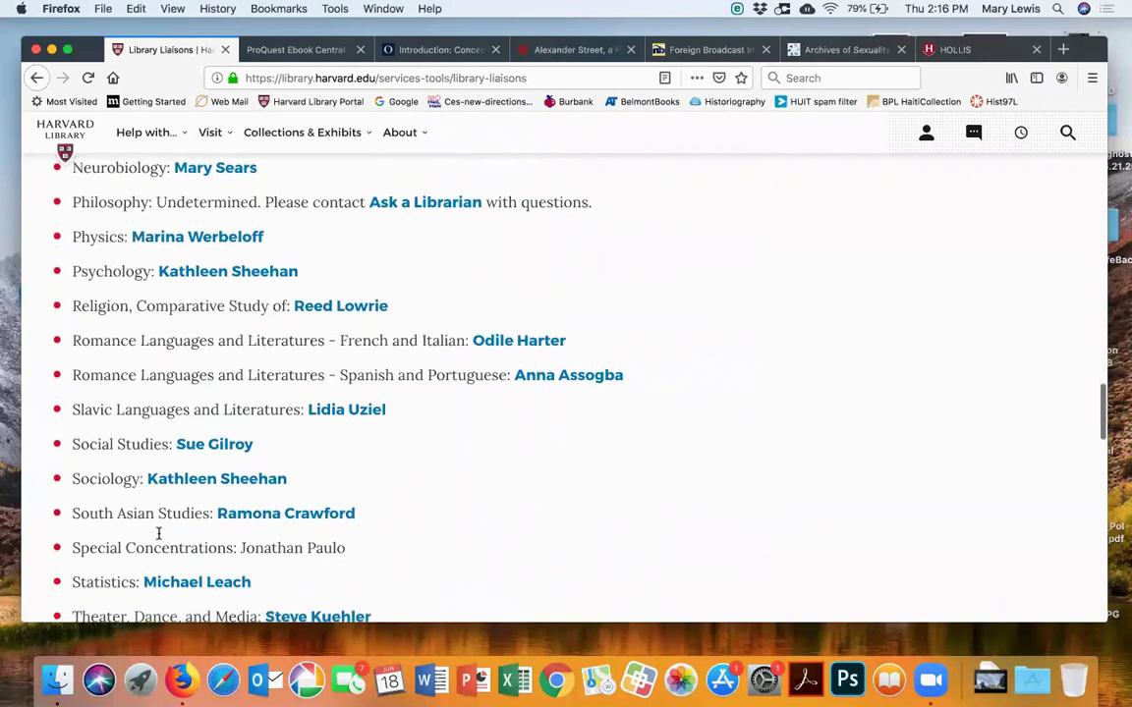
pyautogui.scroll(-2, 750, 457)
pyautogui.scroll(12, 776, 326)
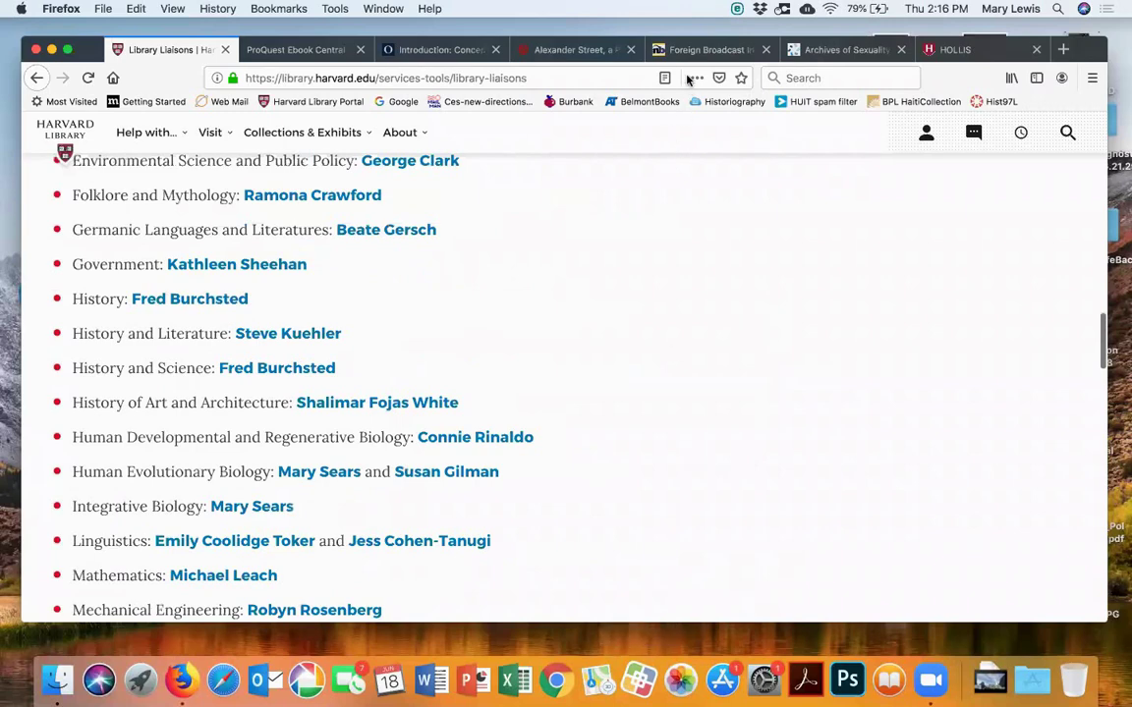